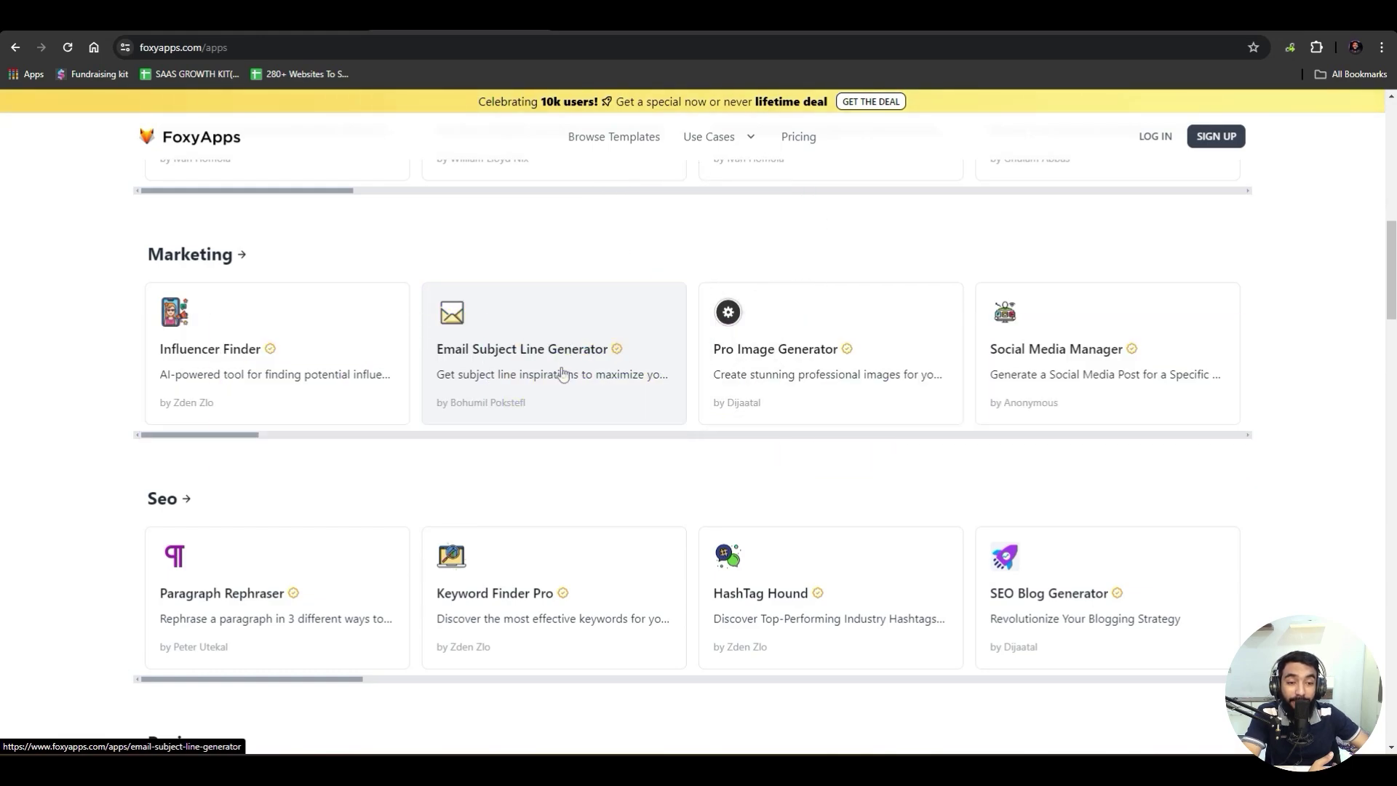
pyautogui.scroll(-8, 562, 371)
pyautogui.scroll(-1, 563, 371)
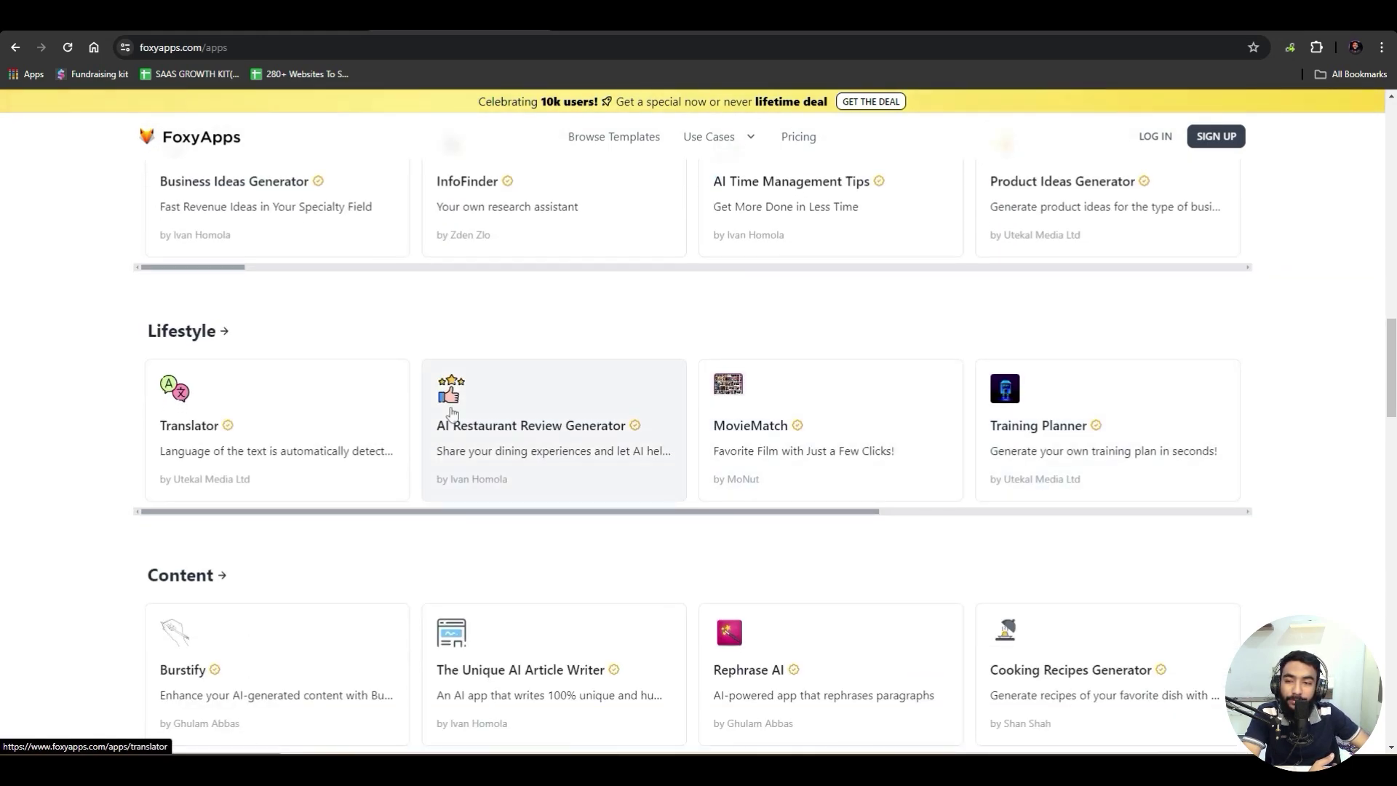
pyautogui.scroll(-4, 451, 429)
pyautogui.scroll(-7, 243, 374)
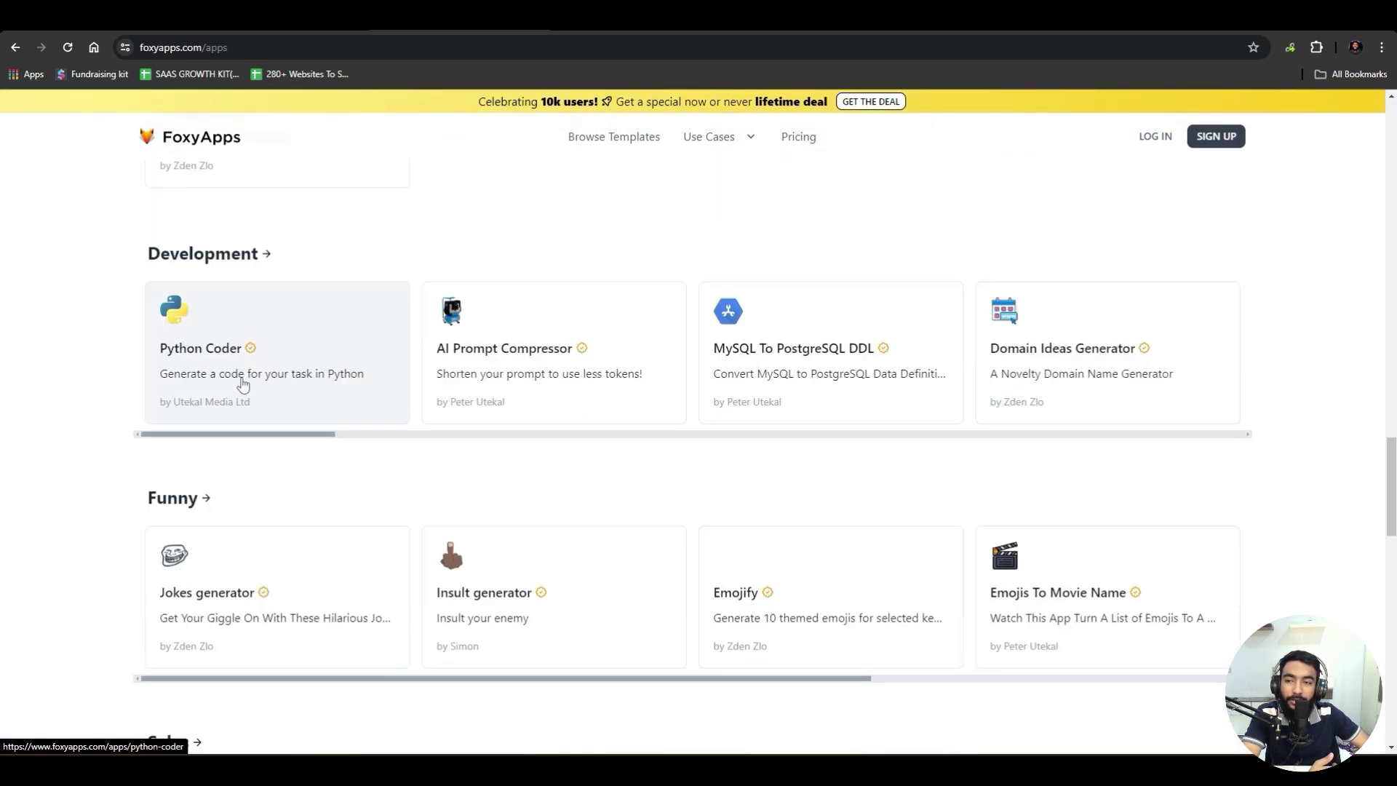
pyautogui.scroll(4, 230, 359)
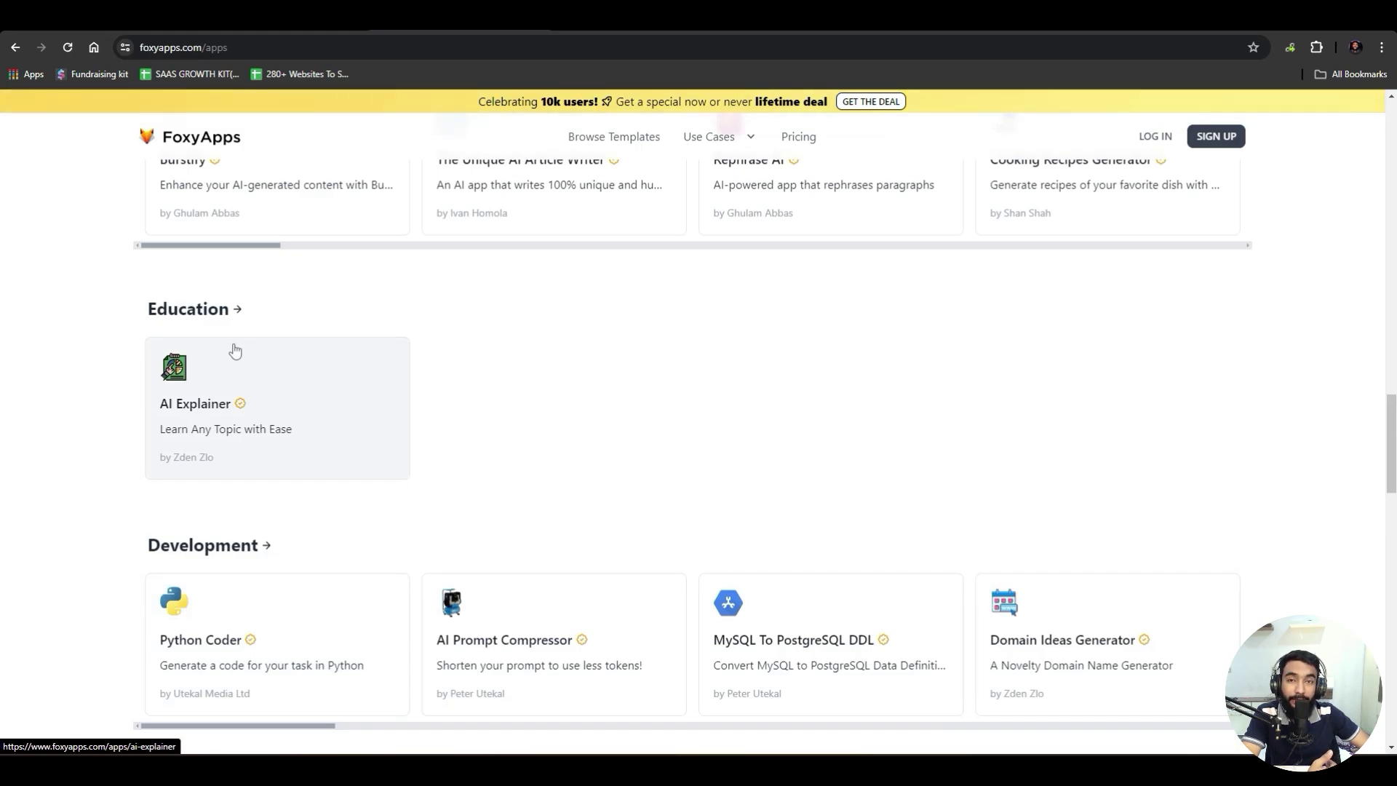
pyautogui.scroll(-5, 393, 461)
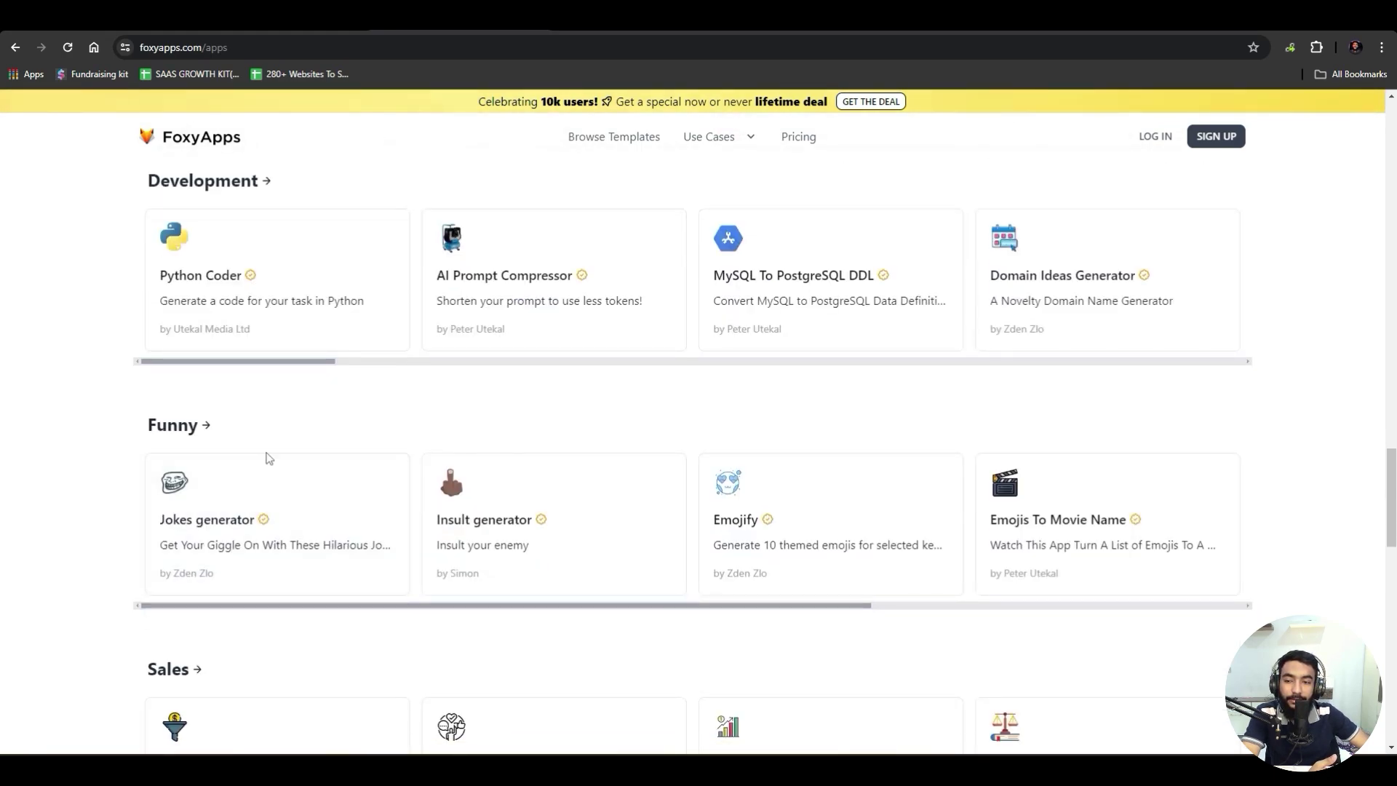
pyautogui.scroll(-10, 493, 430)
pyautogui.scroll(4, 529, 429)
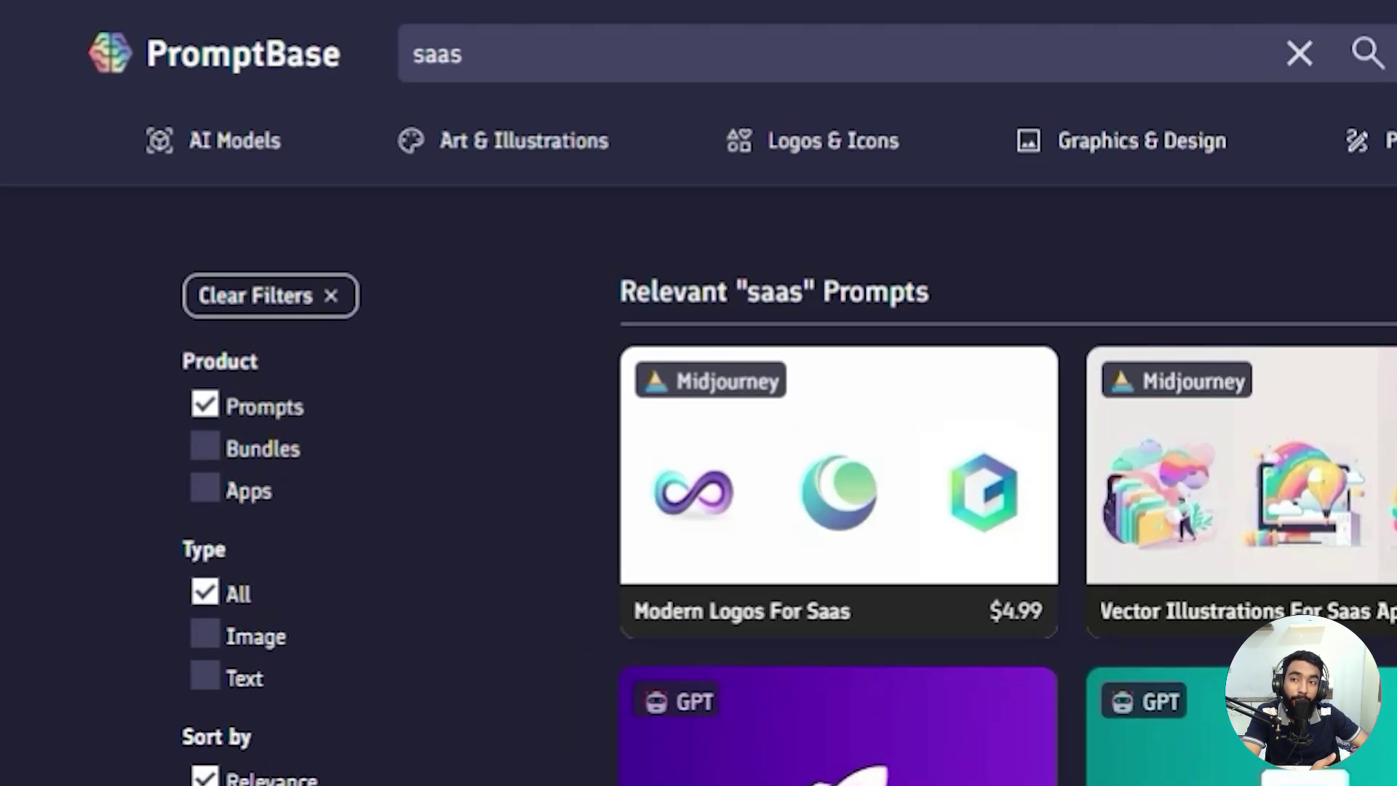
pyautogui.doubleClick(334, 116)
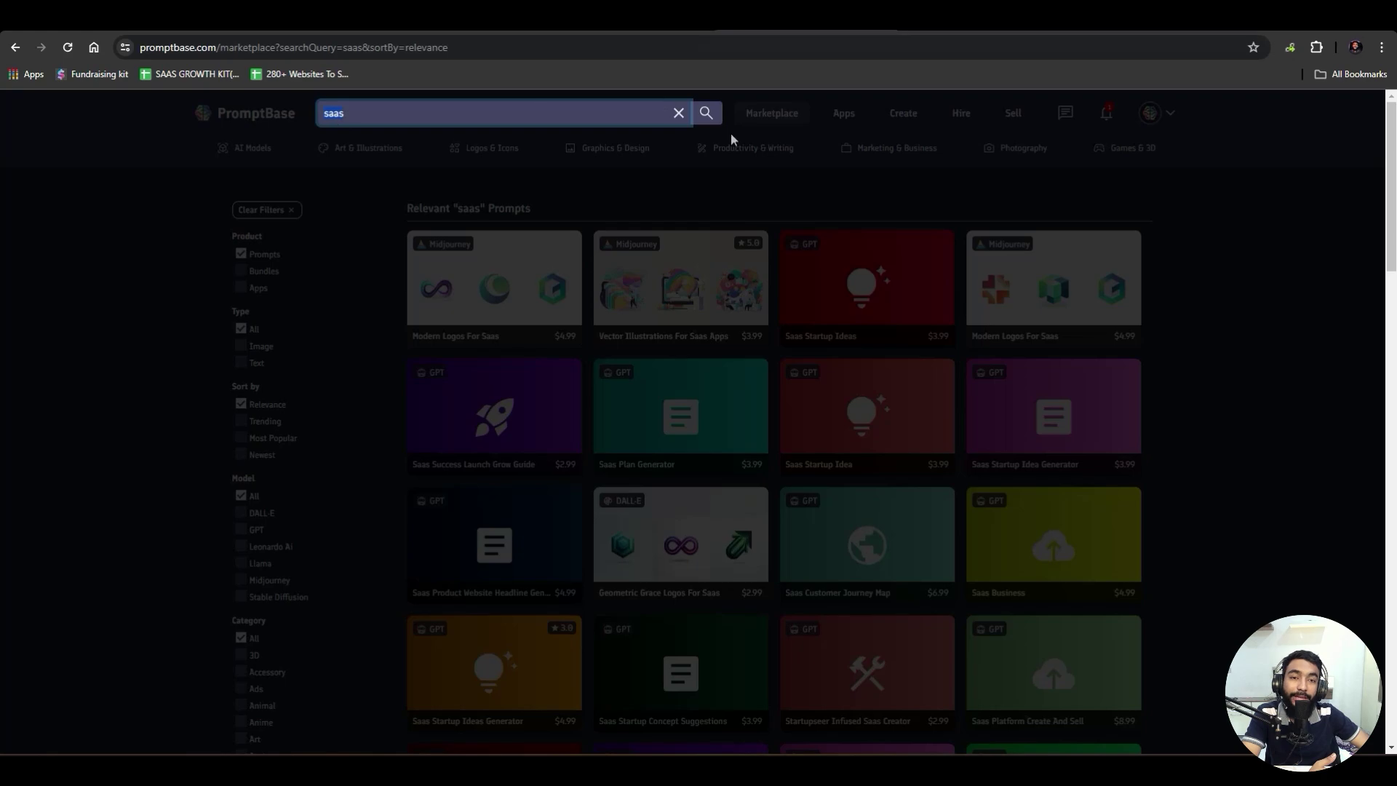
pyautogui.click(1225, 238)
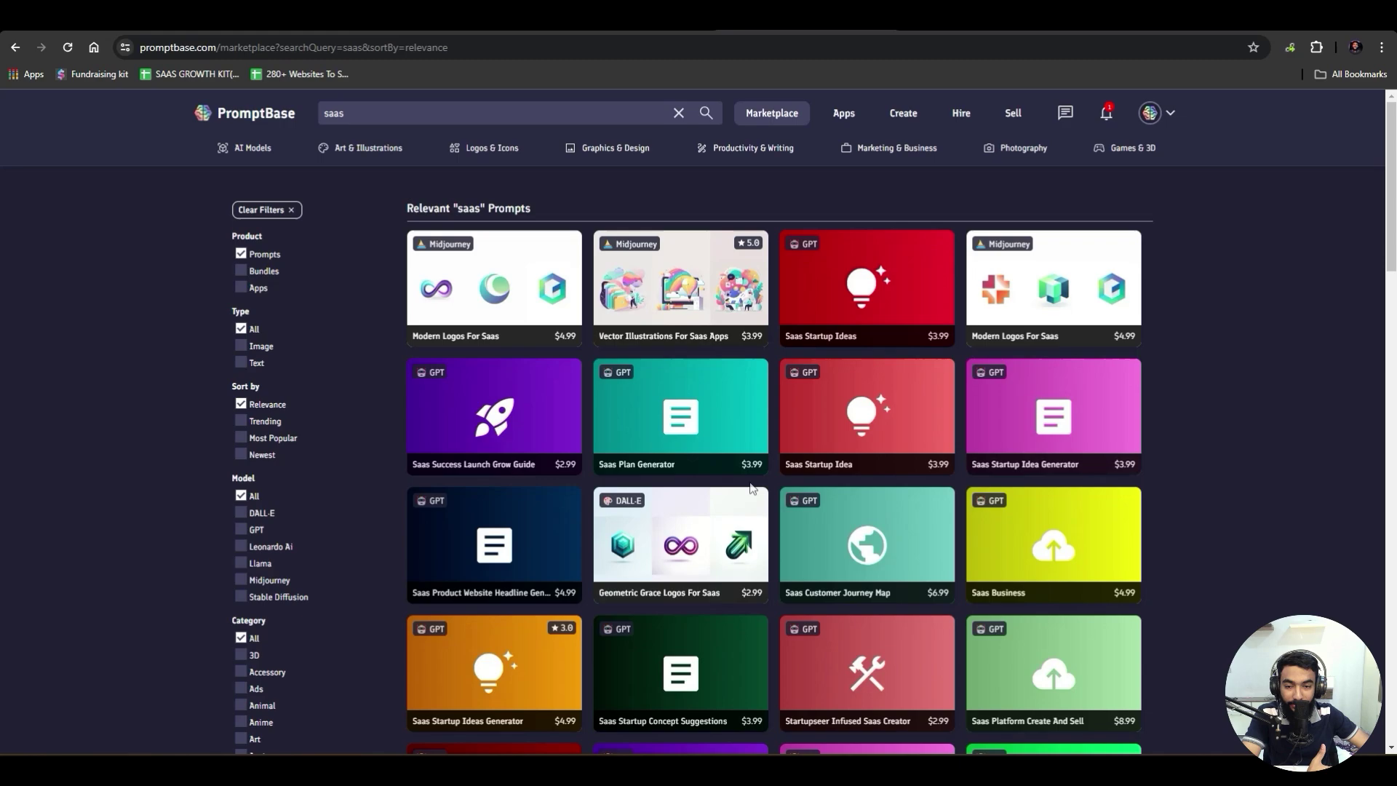
pyautogui.scroll(-8, 717, 465)
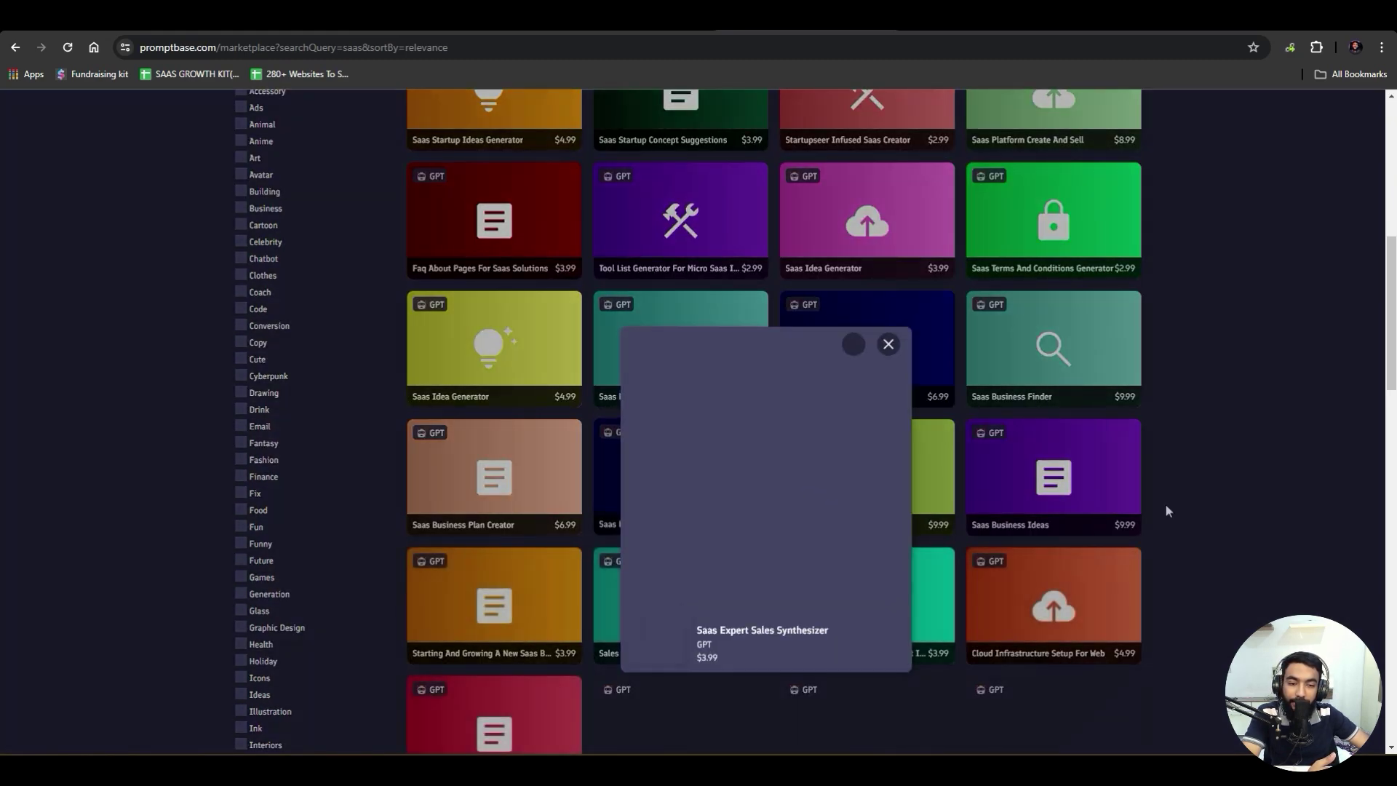
pyautogui.scroll(-2, 1320, 534)
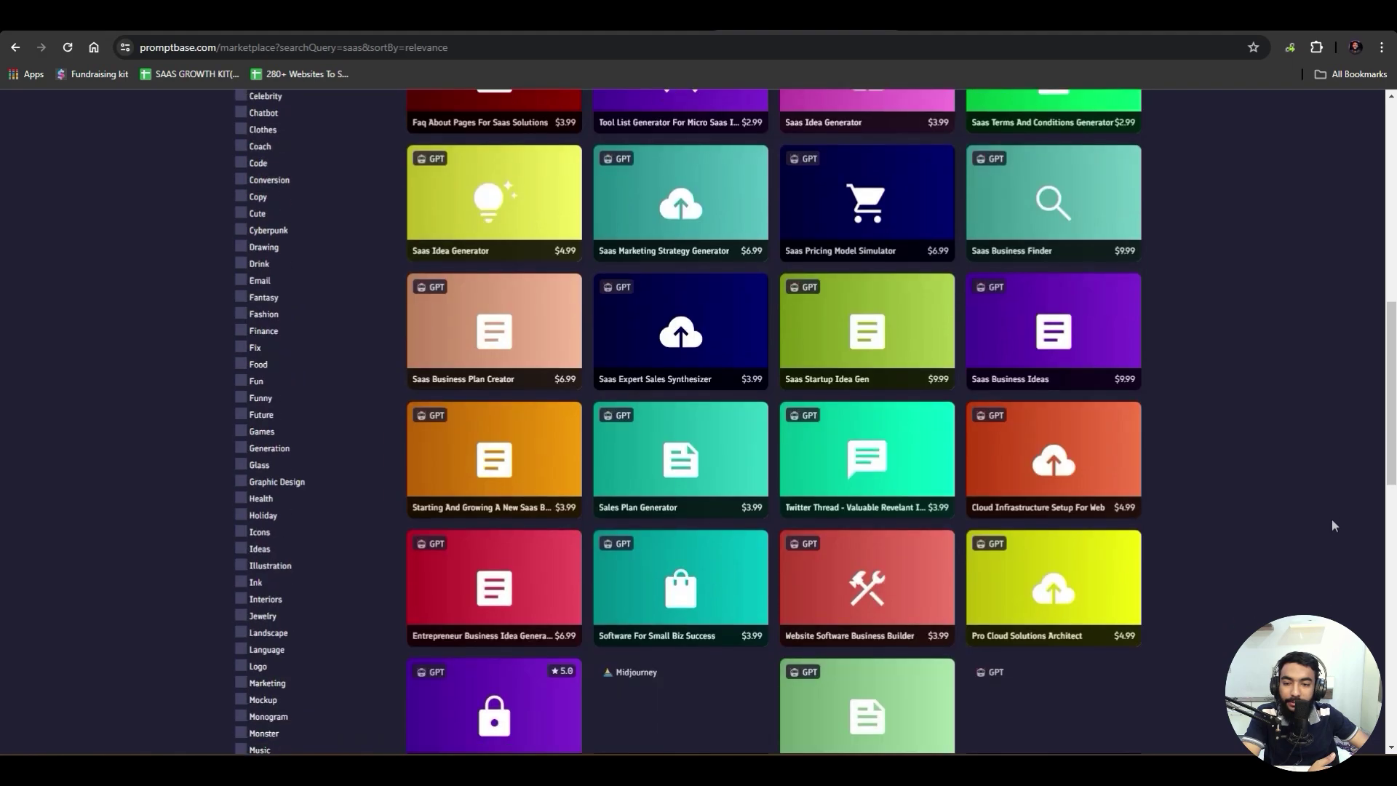
pyautogui.scroll(-1, 1333, 518)
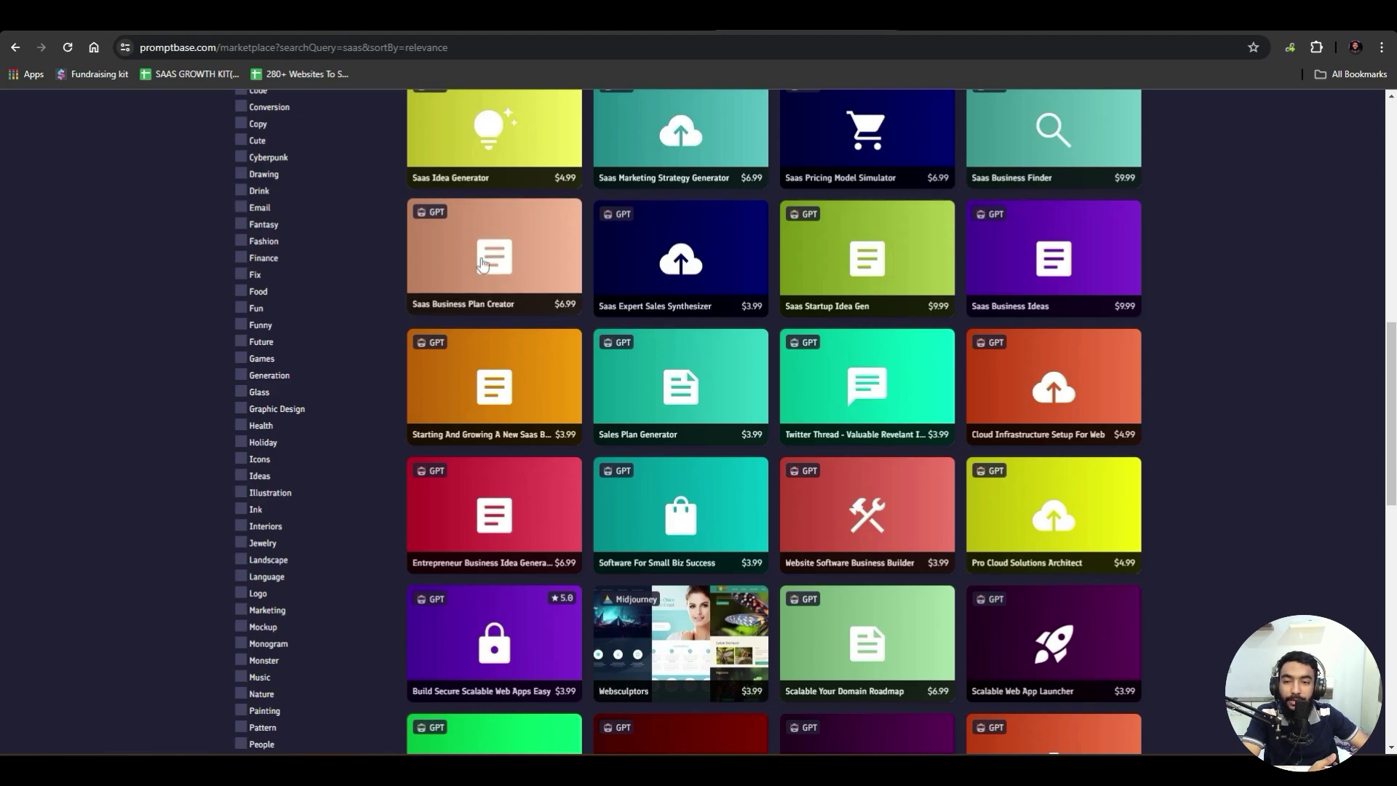
pyautogui.click(507, 266)
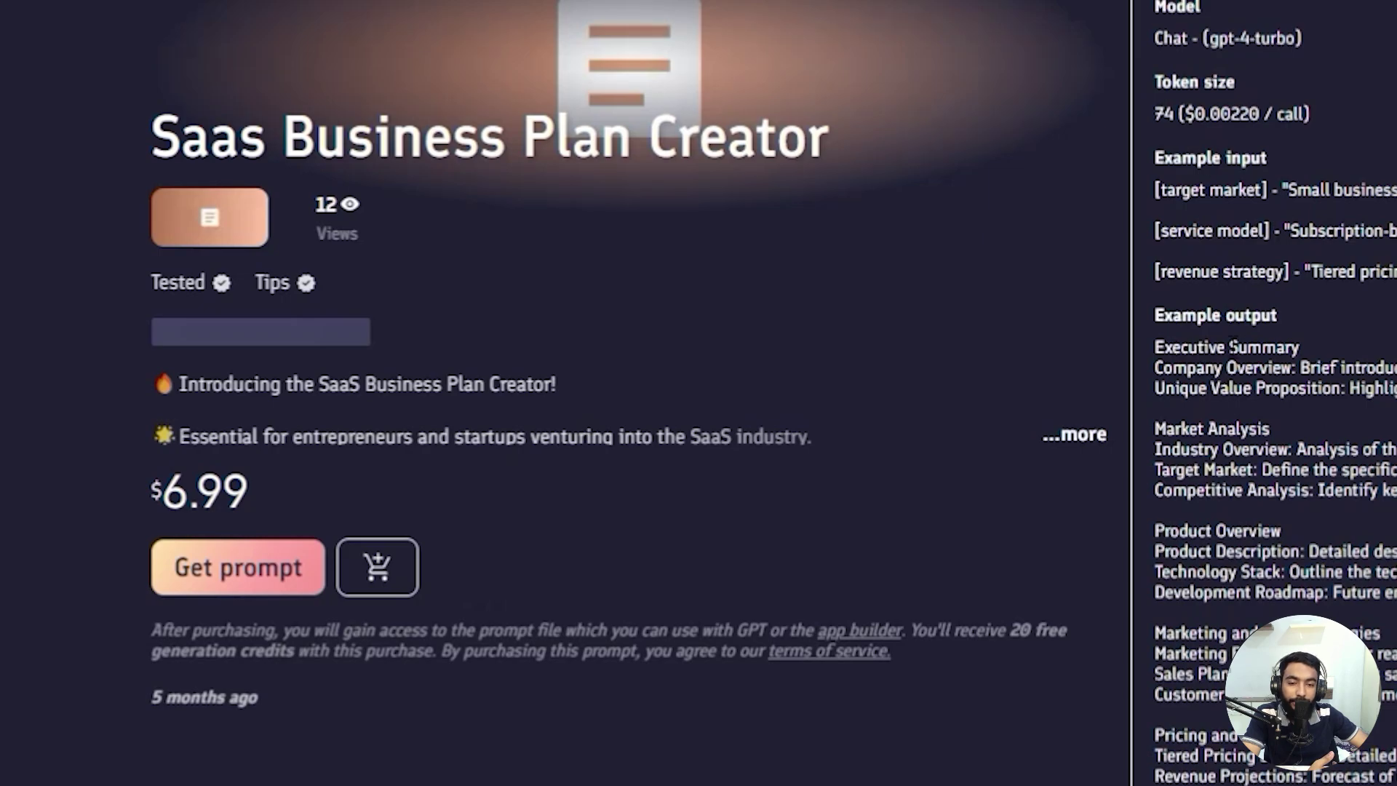
pyautogui.scroll(-10, 1241, 309)
pyautogui.scroll(8, 611, 255)
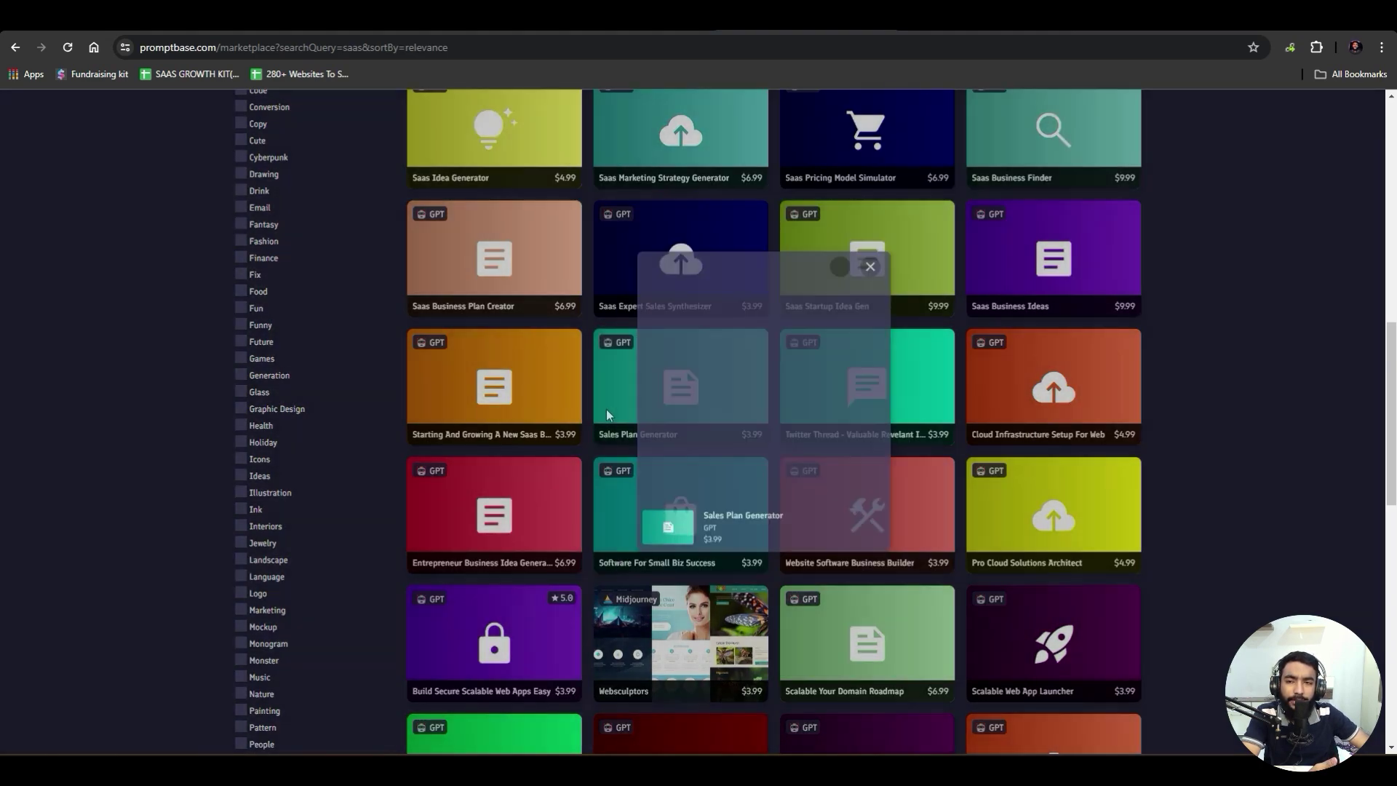
pyautogui.scroll(3, 660, 371)
pyautogui.scroll(2, 658, 366)
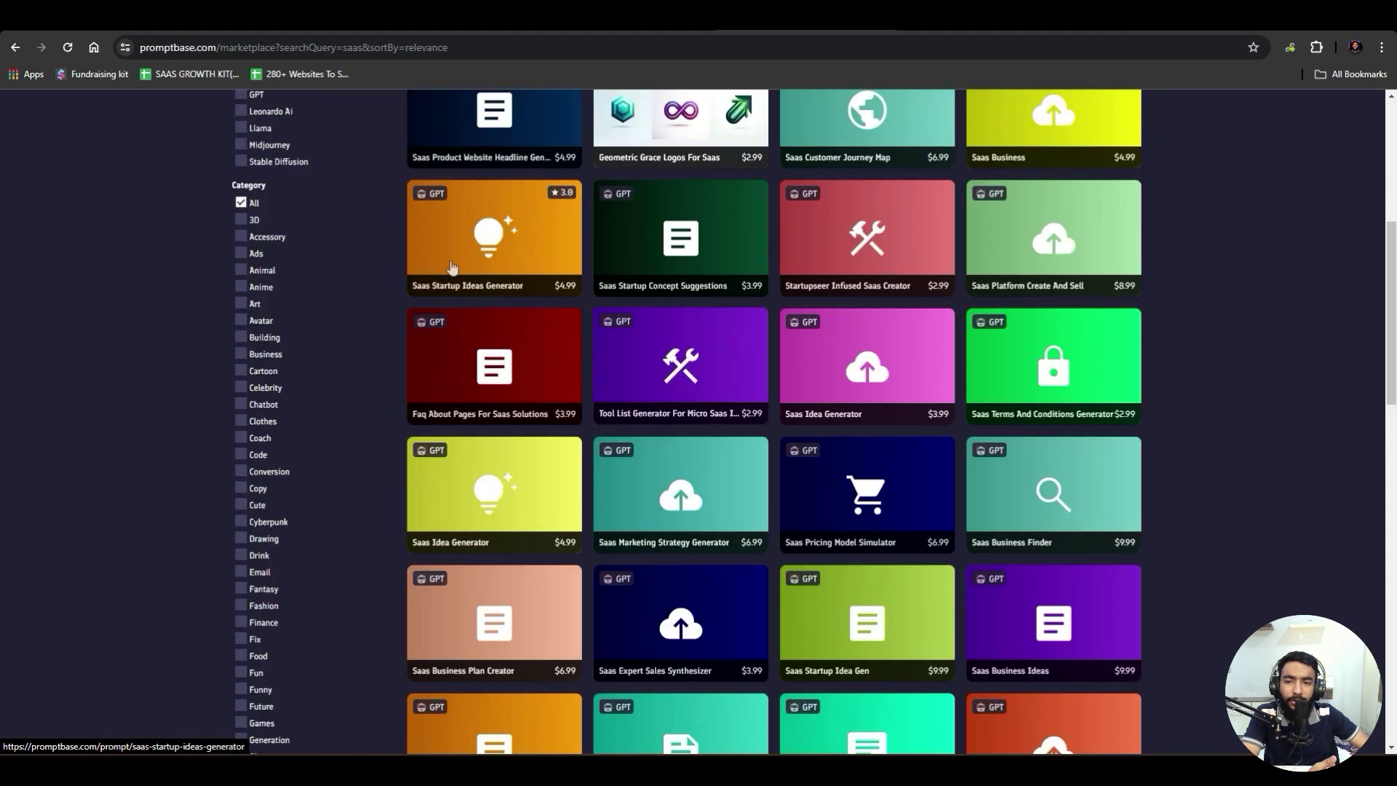
pyautogui.click(452, 268)
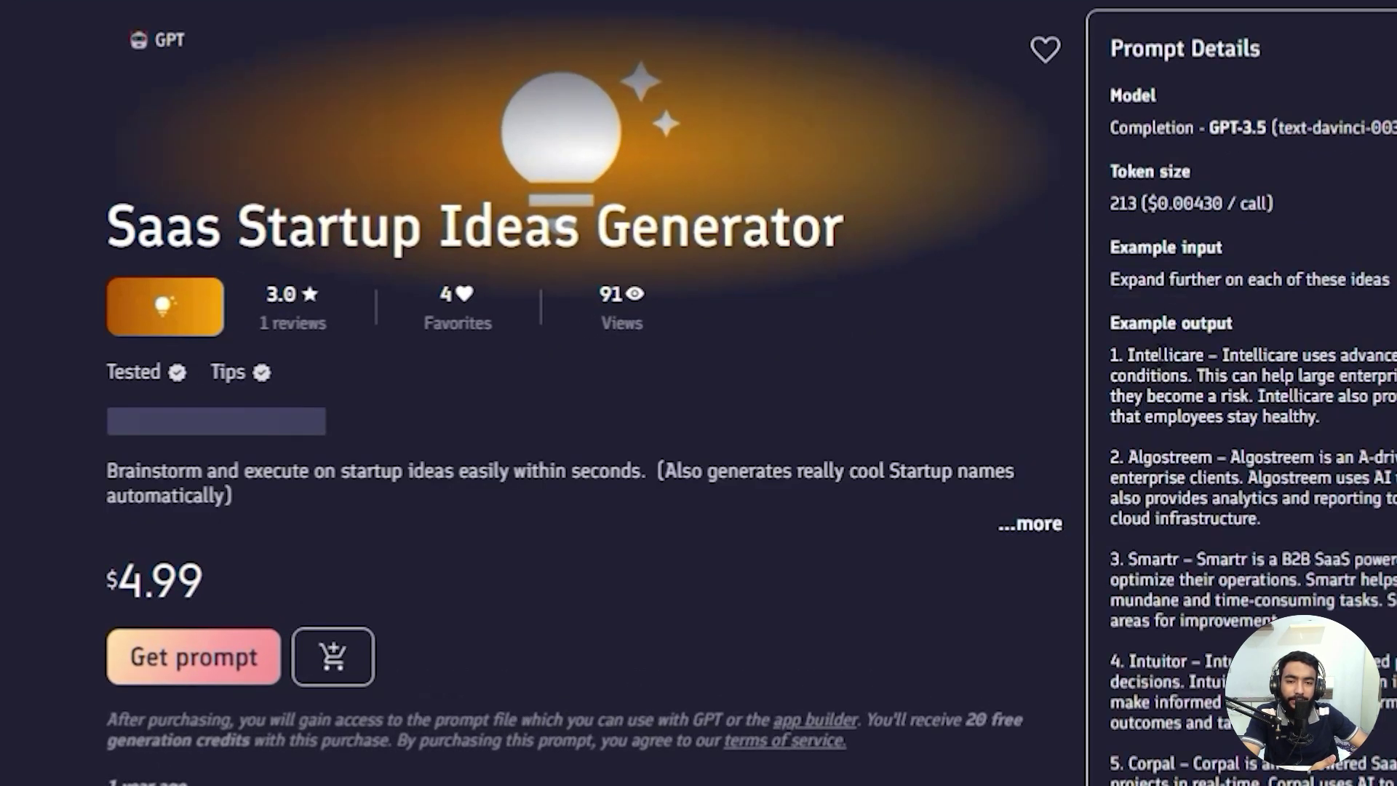
pyautogui.moveTo(1115, 277); pyautogui.dragTo(1396, 291)
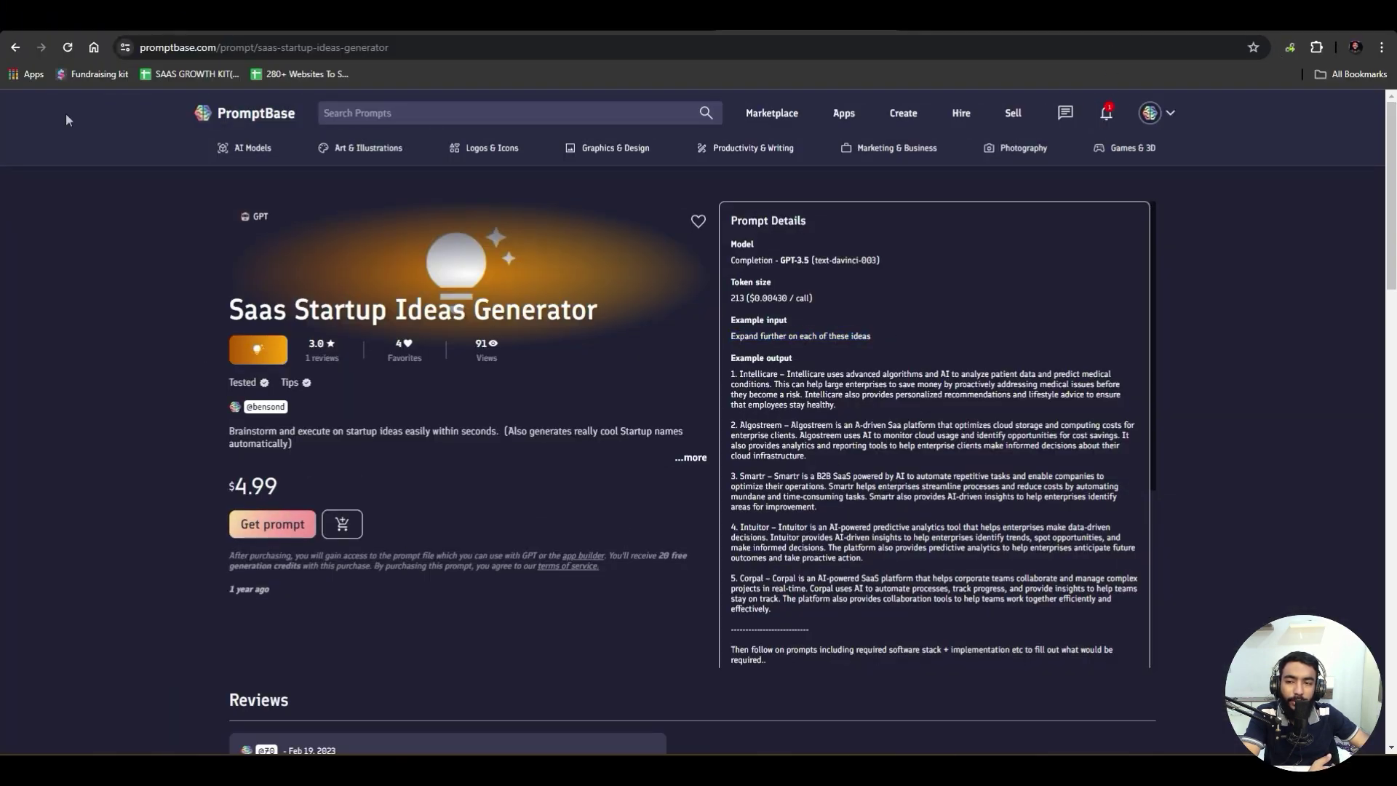
pyautogui.click(15, 48)
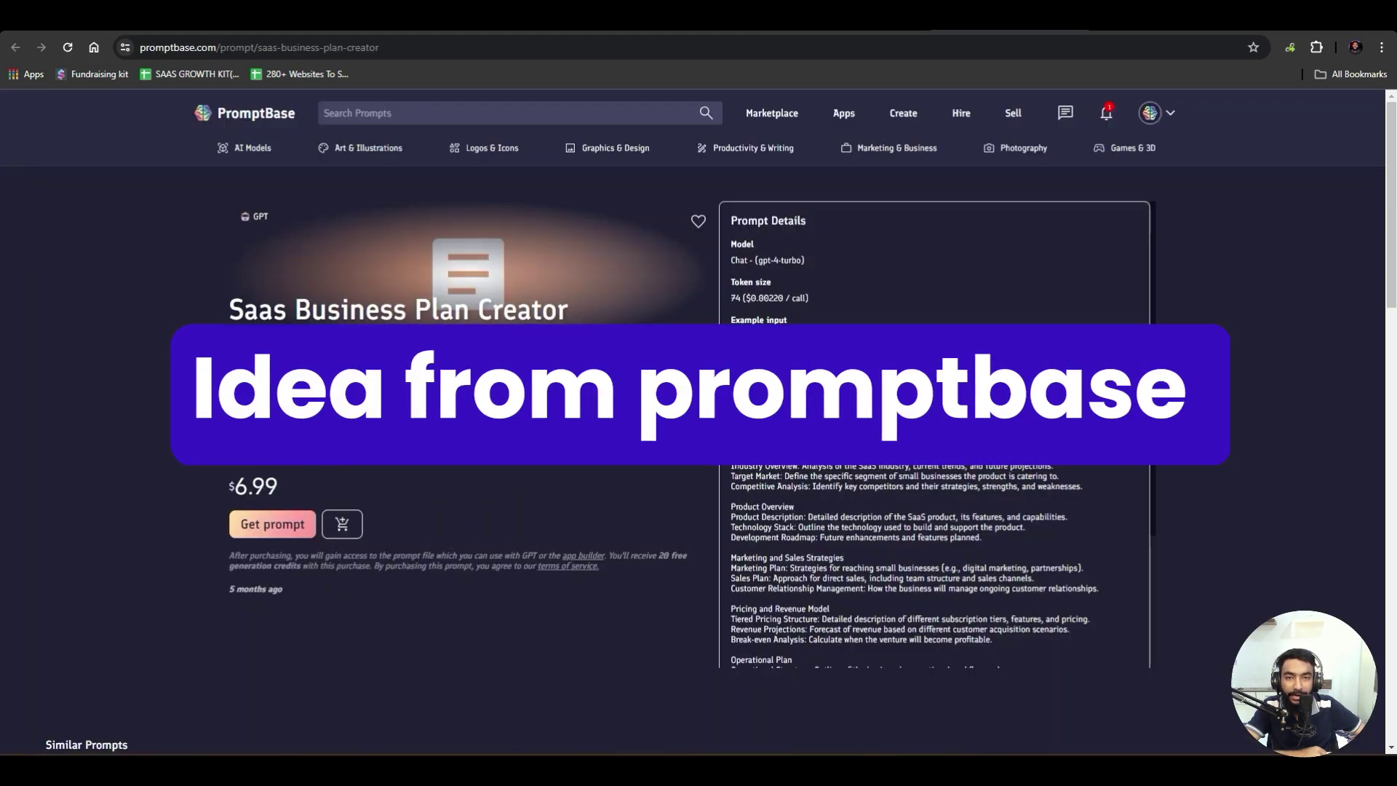
# - Sign in to FoxyApps by autofilling the saved account's email and password
pyautogui.scroll(-3, 934, 567)
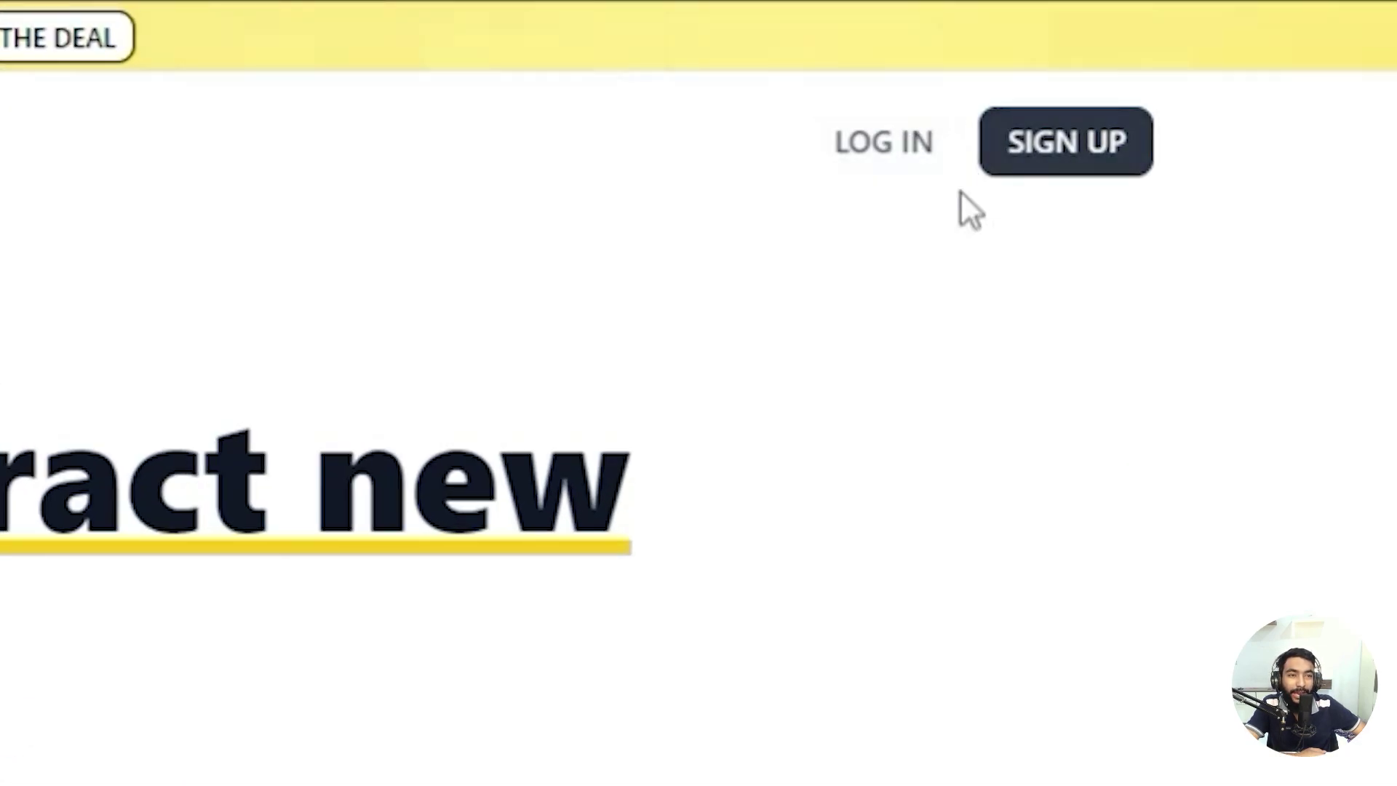
pyautogui.click(860, 171)
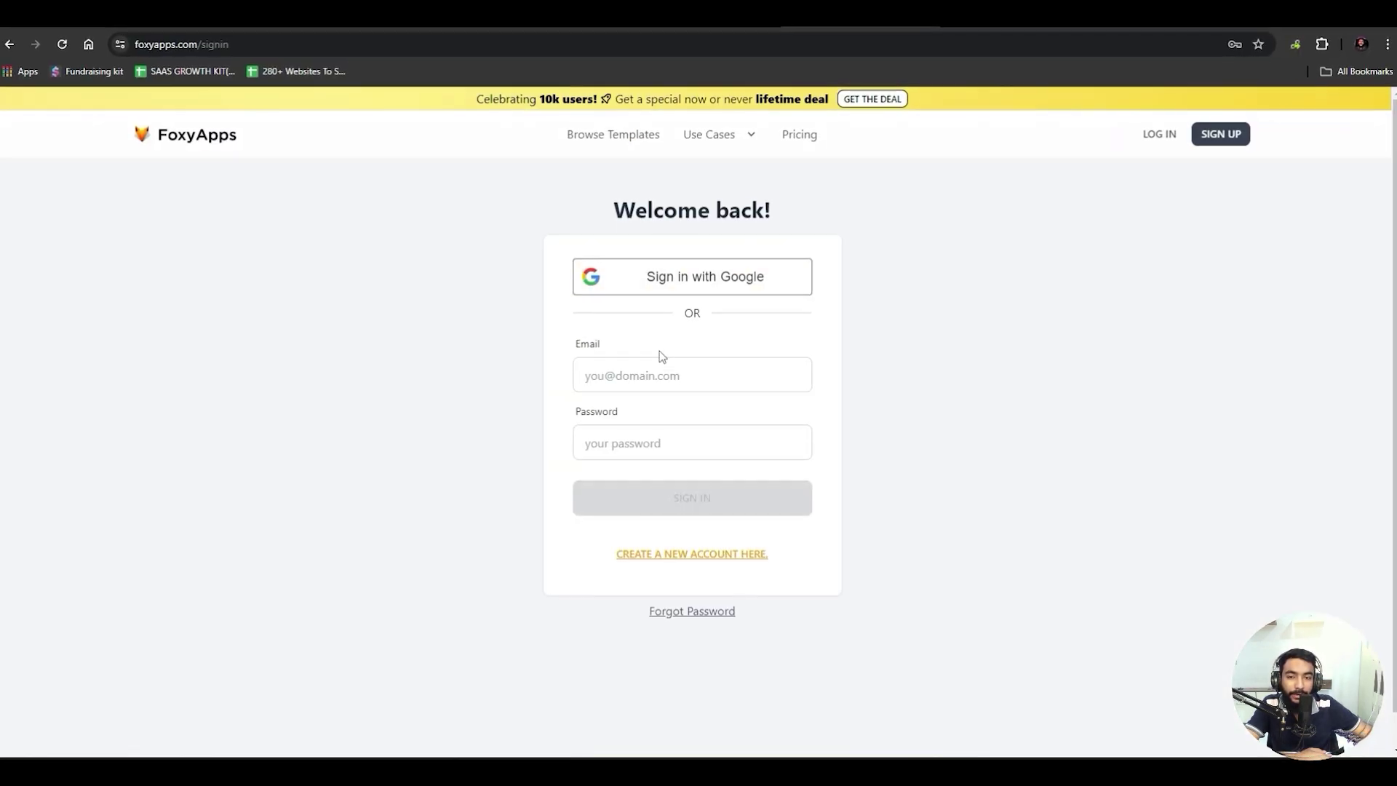
pyautogui.click(660, 374)
pyautogui.click(723, 426)
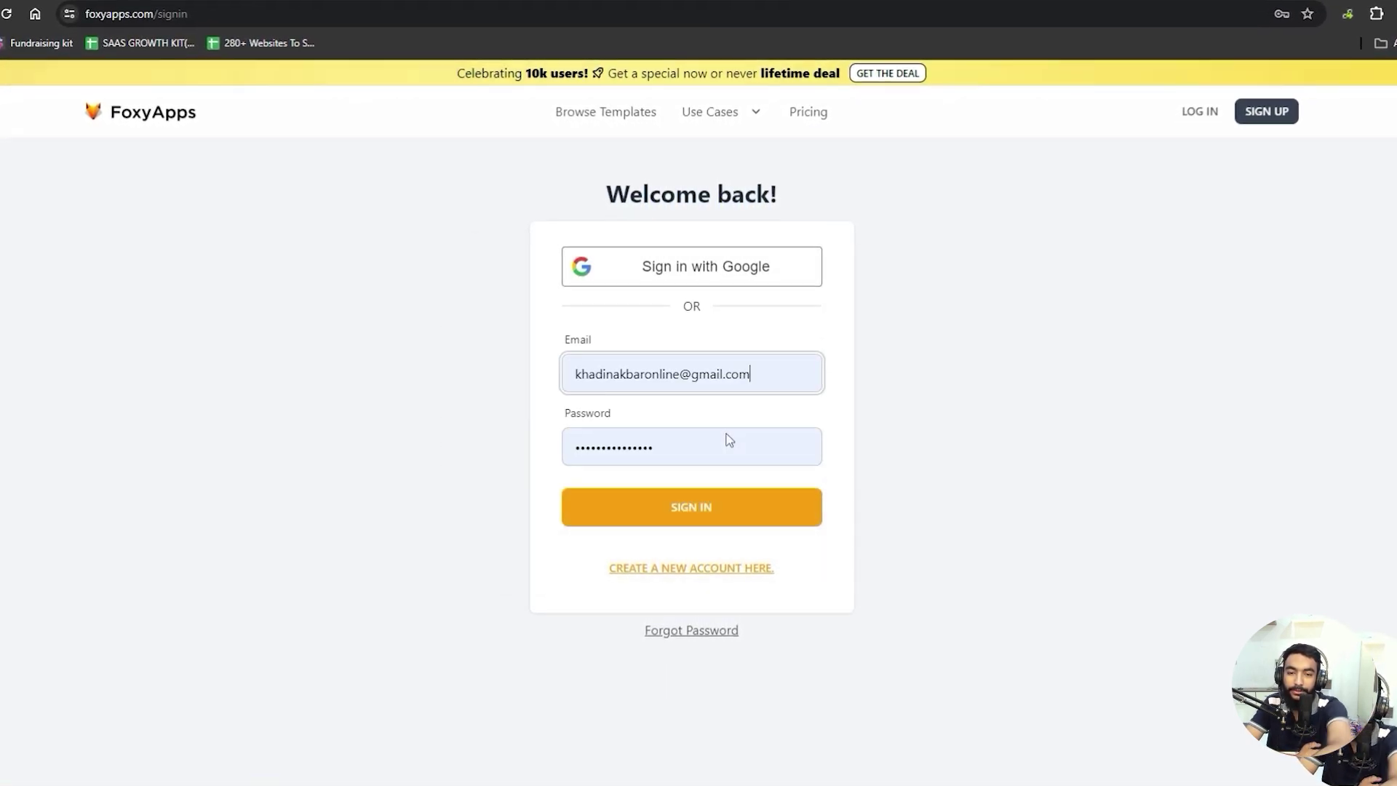
pyautogui.click(735, 507)
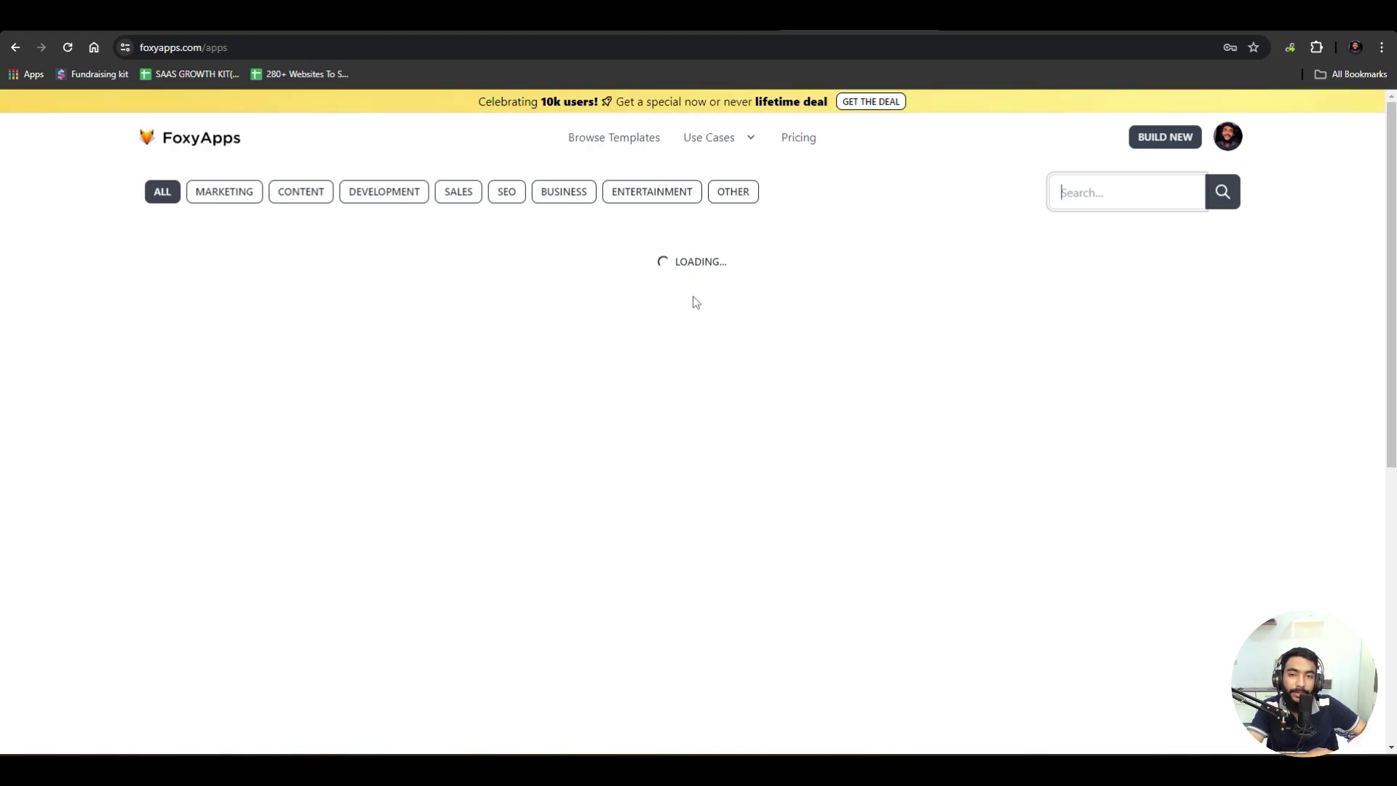
# - Submit a website URL to FoxyApps' lead-magnet suggestion tool
pyautogui.scroll(-10, 705, 306)
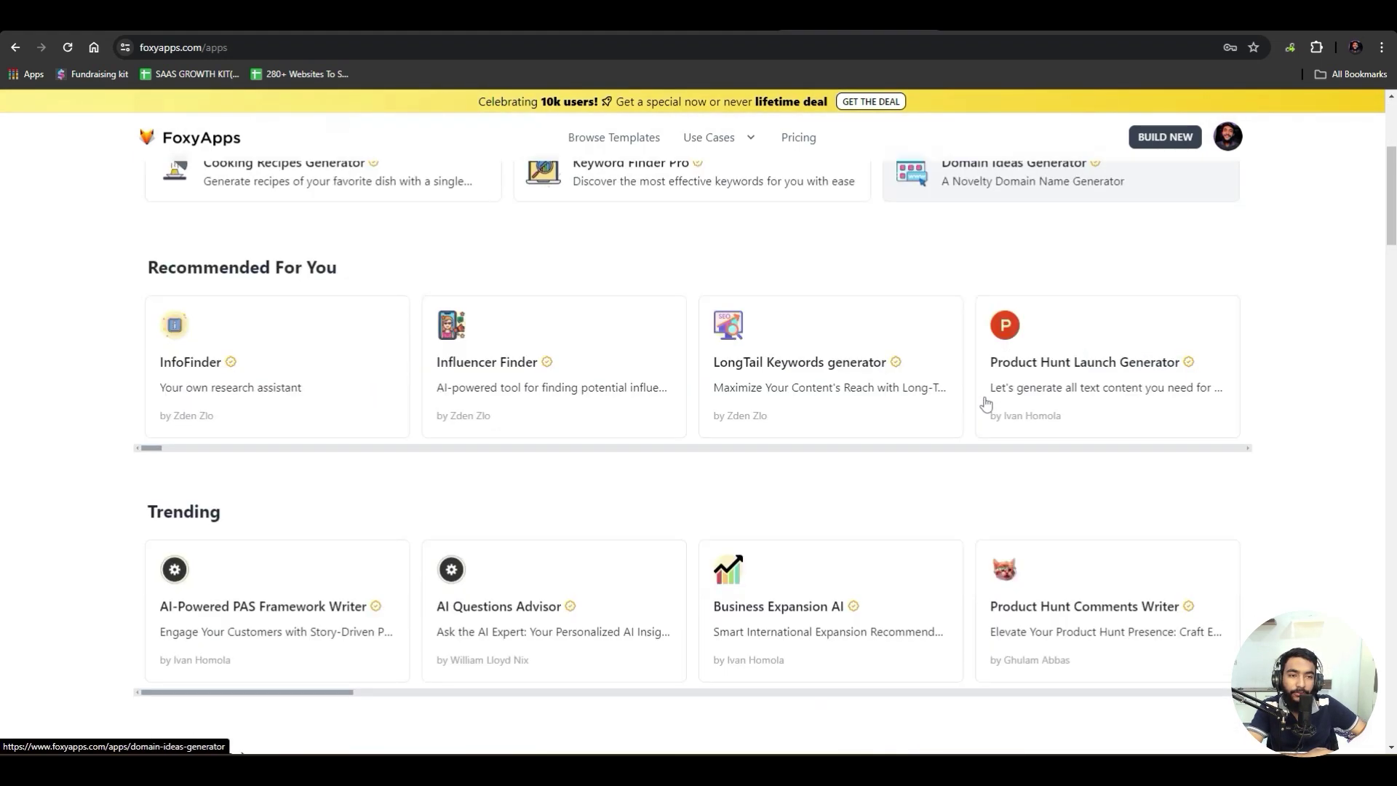
pyautogui.scroll(10, 1020, 387)
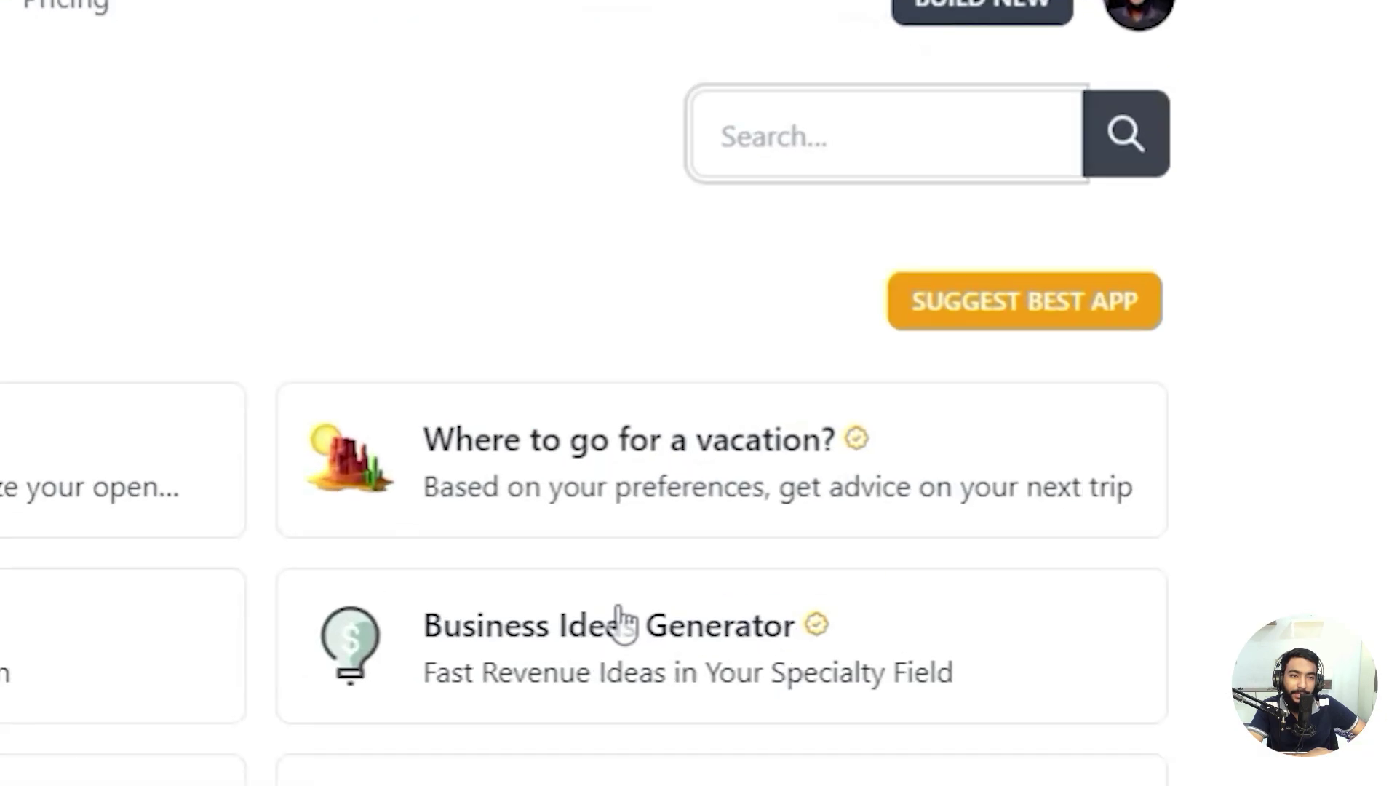
pyautogui.click(1040, 320)
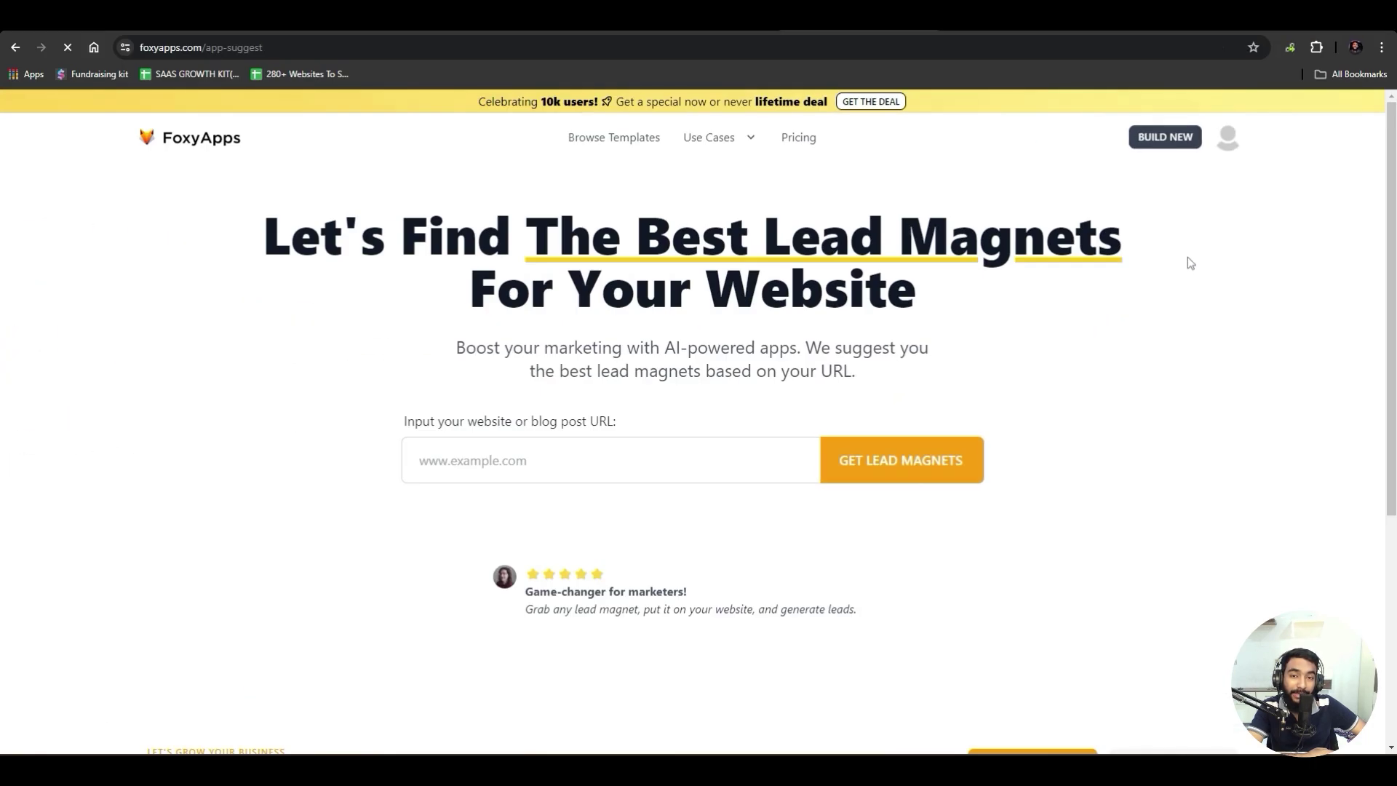
pyautogui.click(678, 454)
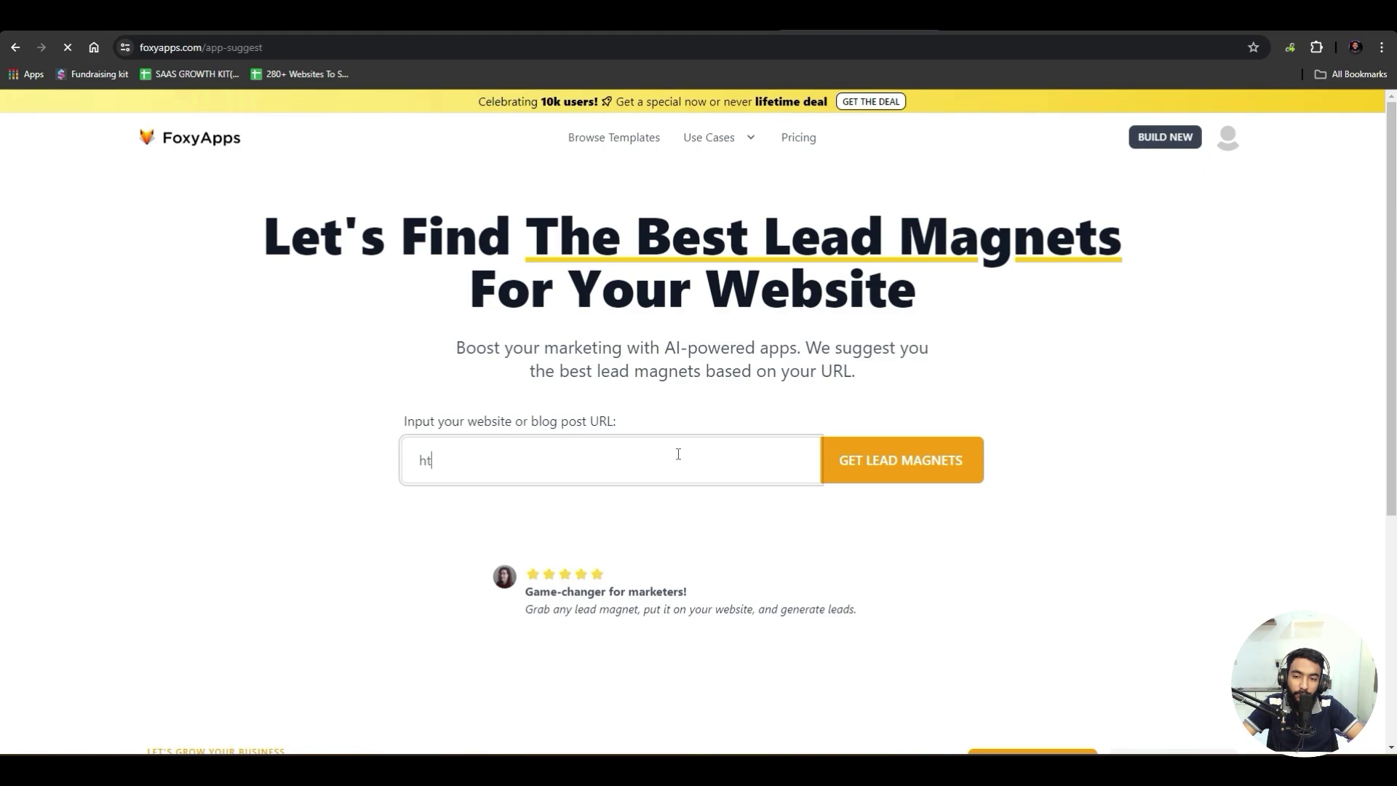
pyautogui.write('https://setoutreach.com')
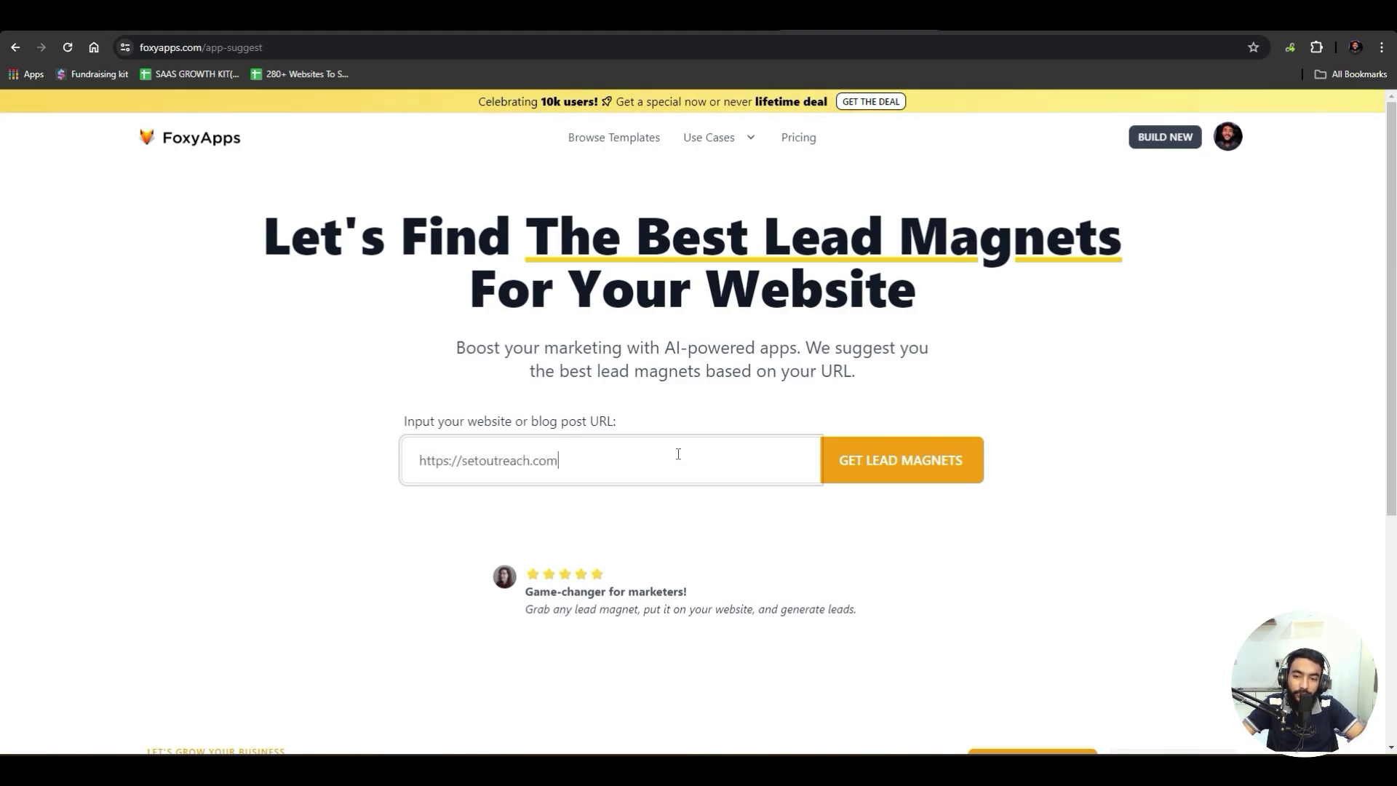
pyautogui.press('Return')
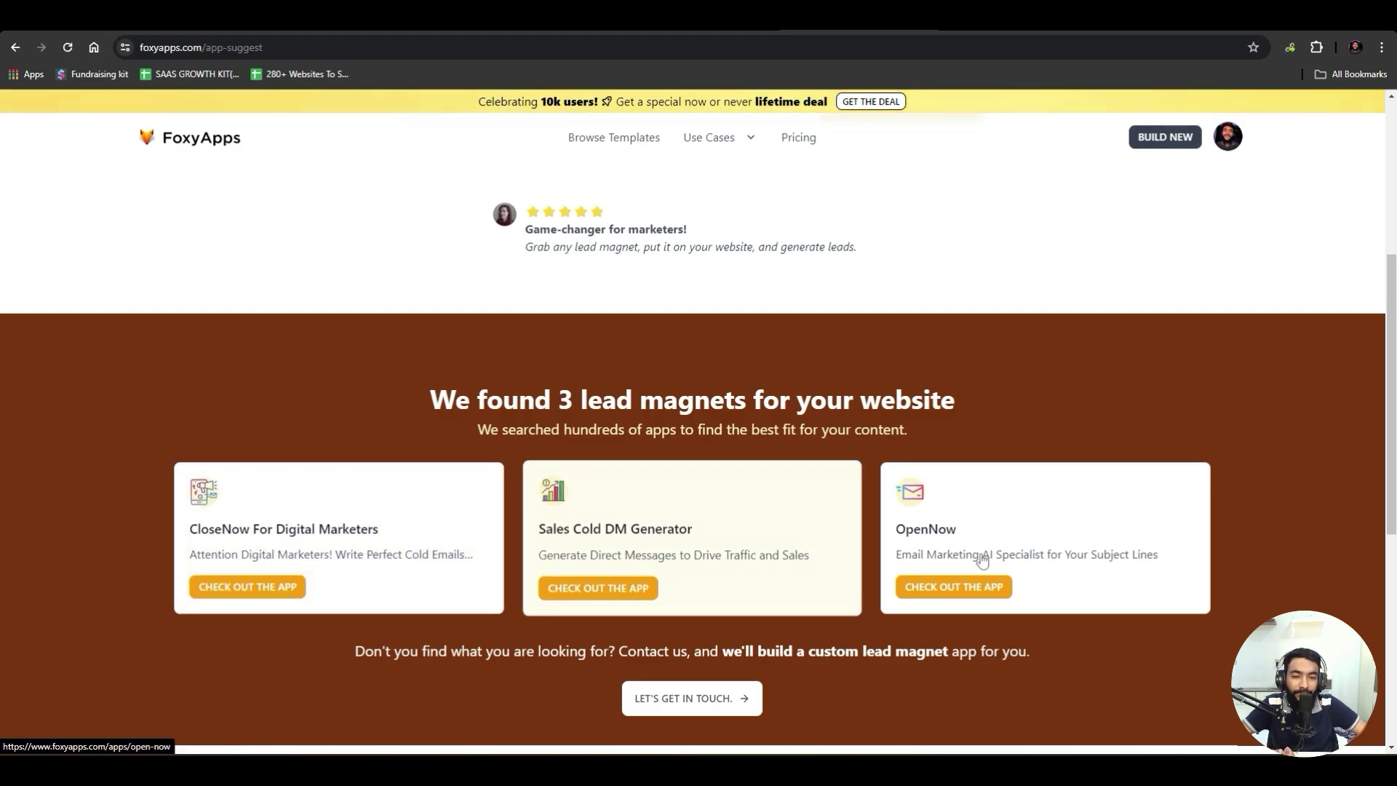
# - Go back to the suggestions page and start a blank new app with BUILD NEW
pyautogui.scroll(5, 575, 312)
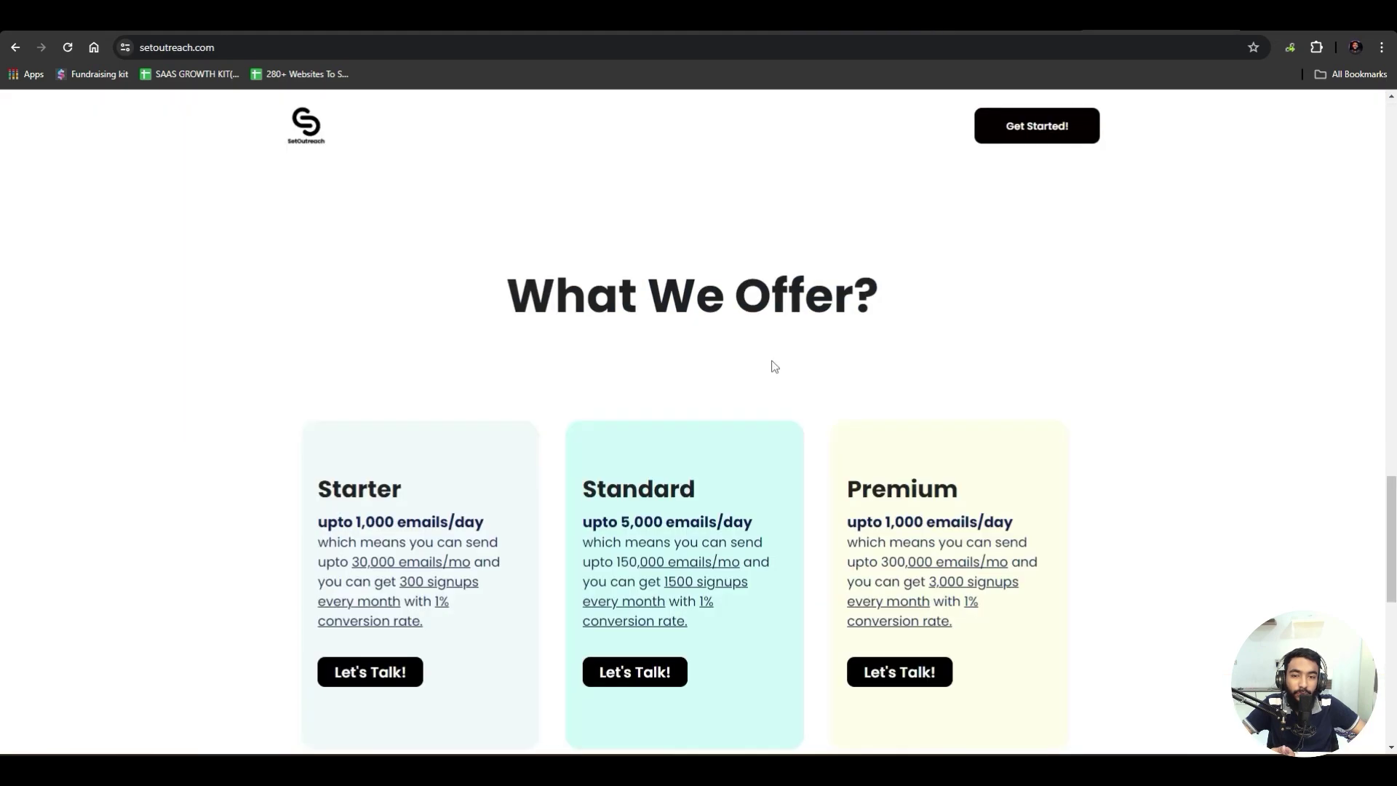
pyautogui.scroll(-5, 774, 365)
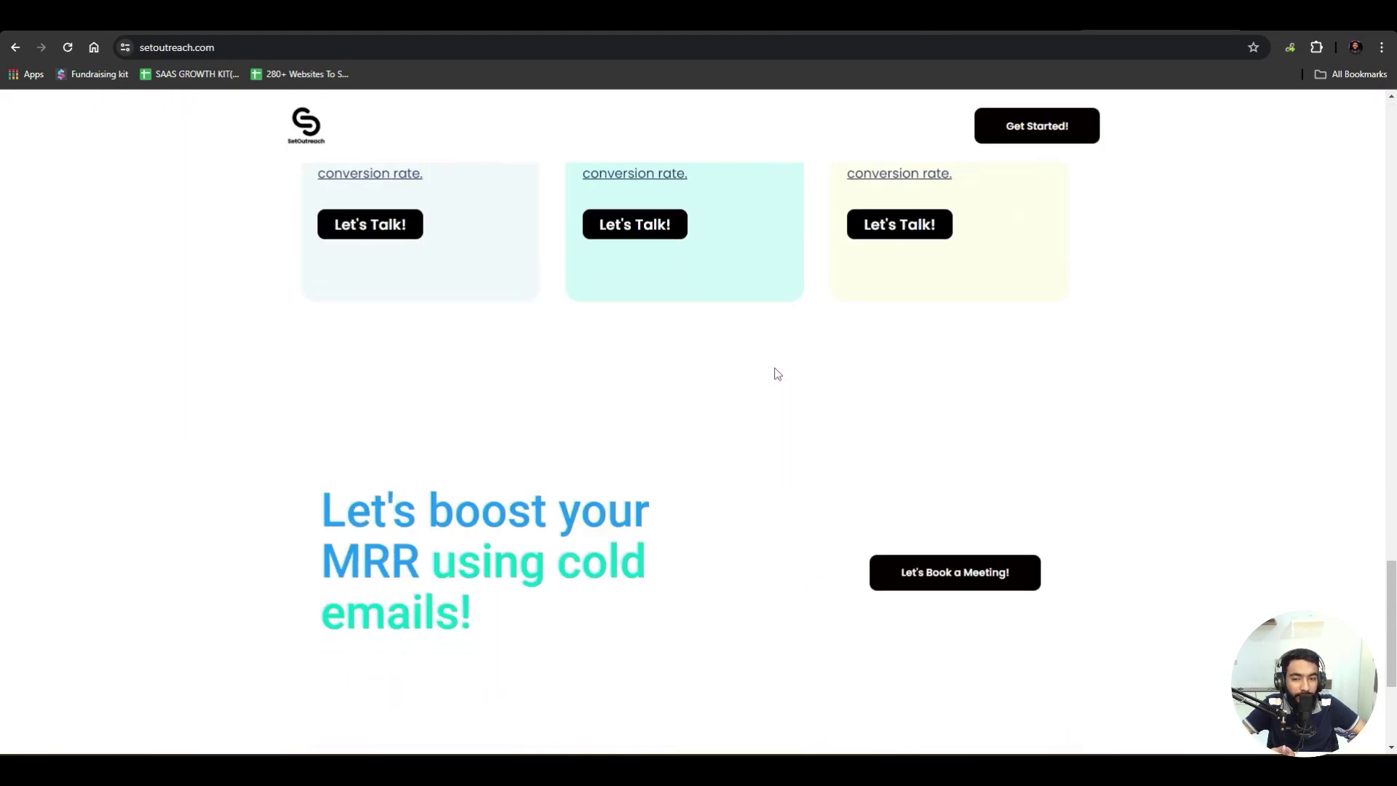
pyautogui.scroll(7, 822, 359)
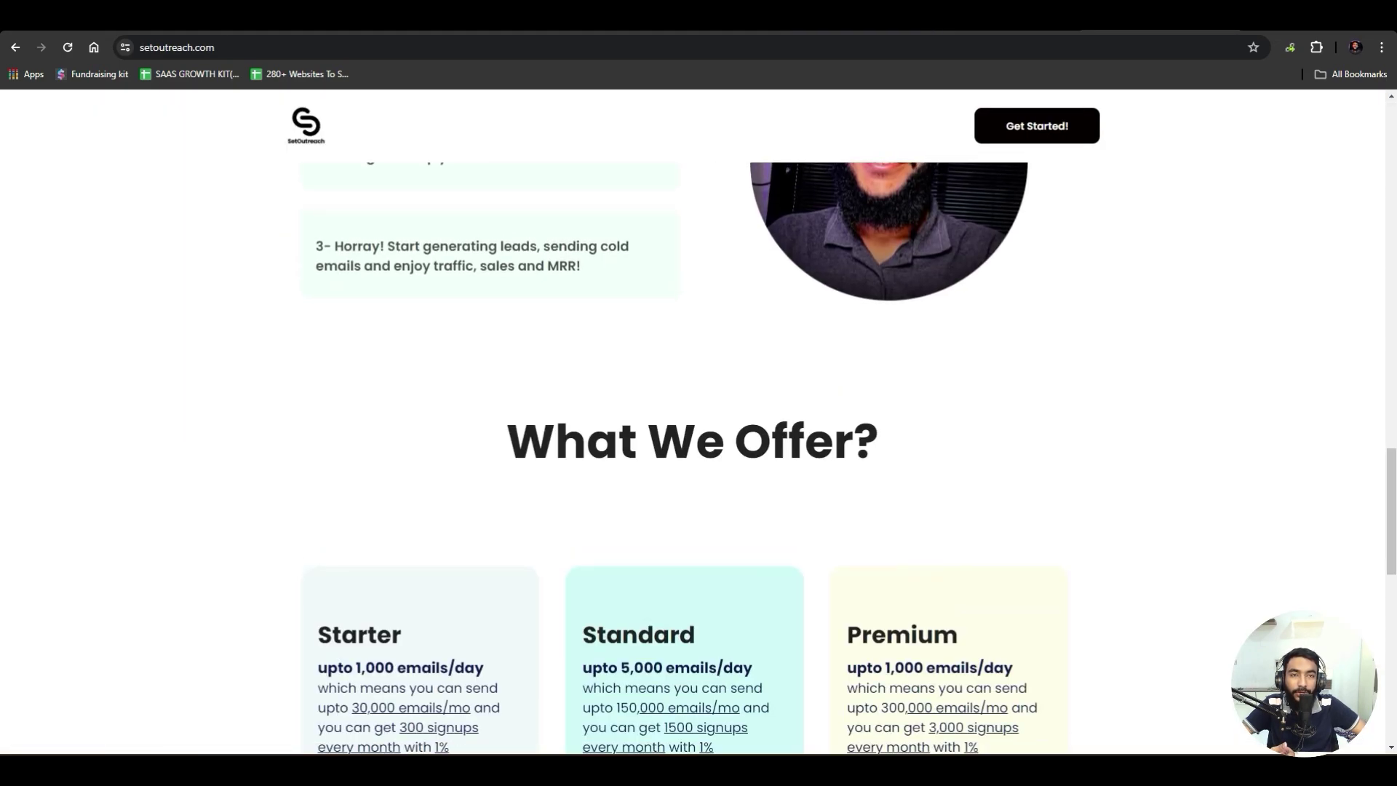
pyautogui.hotkey('alt', 'Left')
pyautogui.scroll(-8, 649, 393)
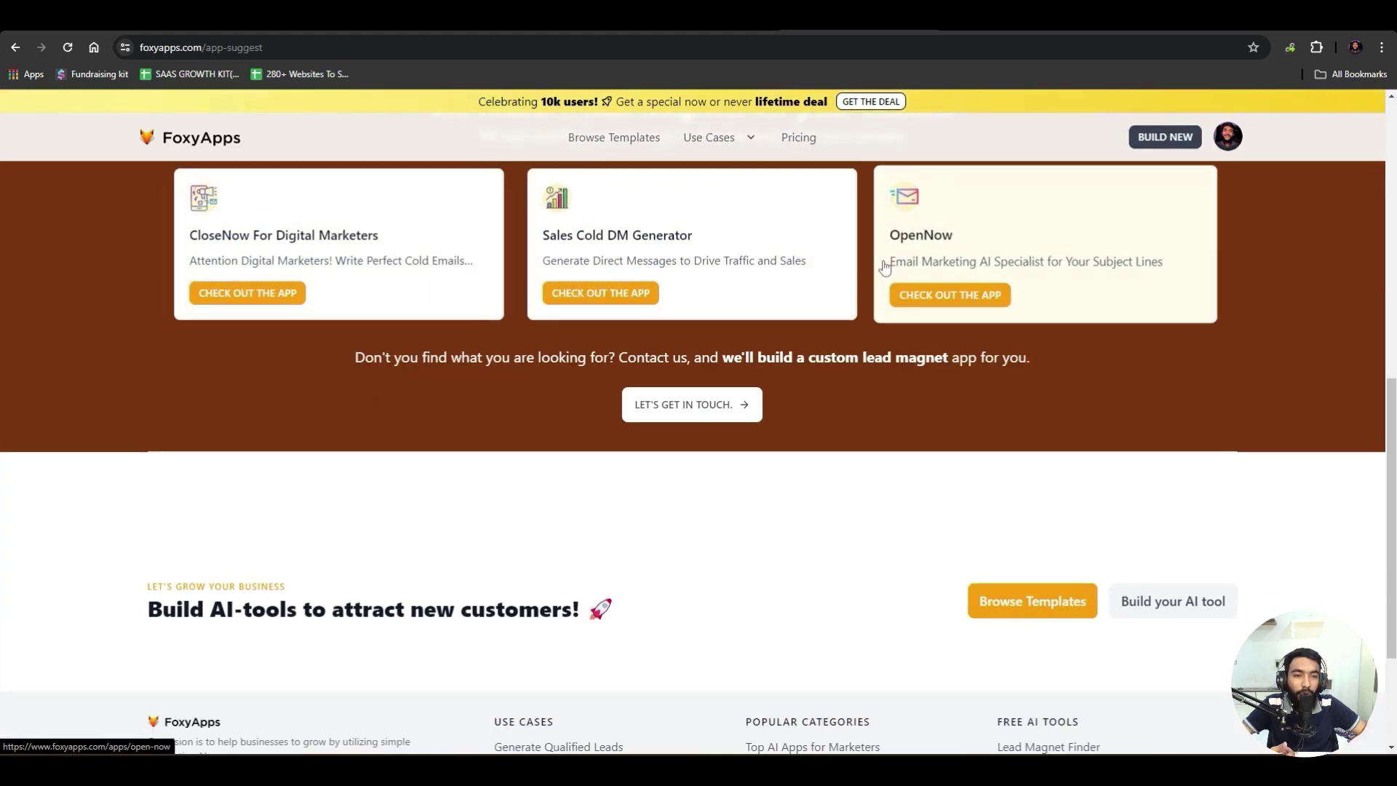
pyautogui.scroll(8, 1276, 269)
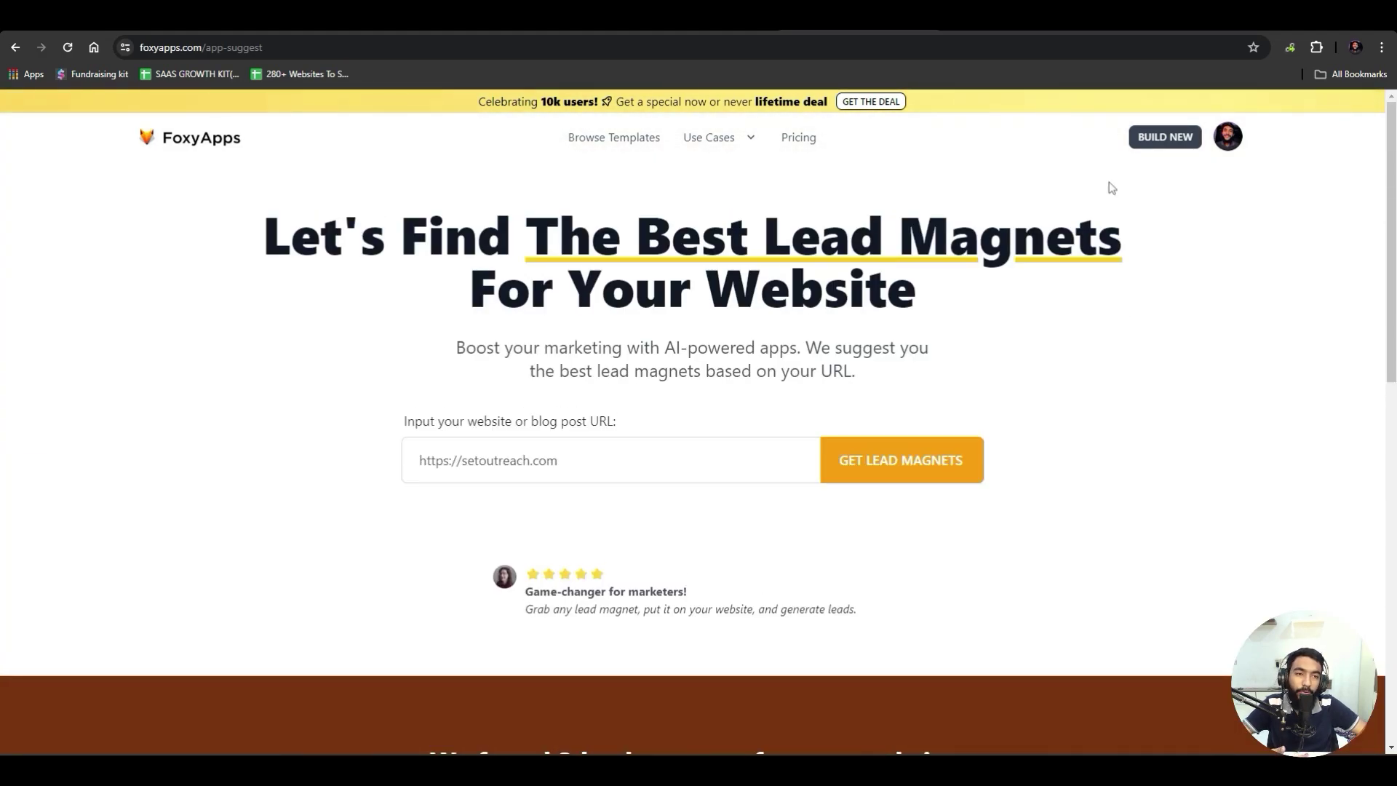
pyautogui.click(1146, 138)
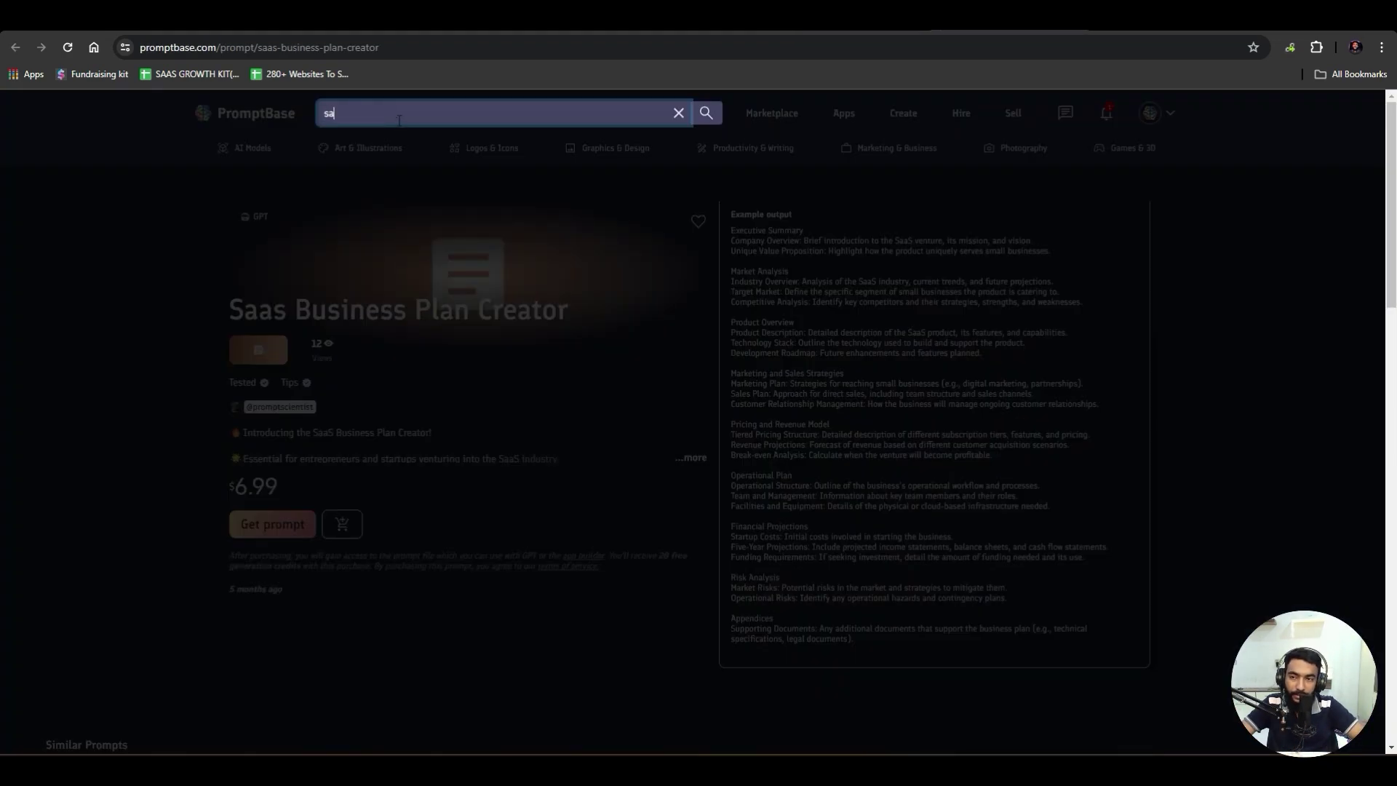
pyautogui.press('Return')
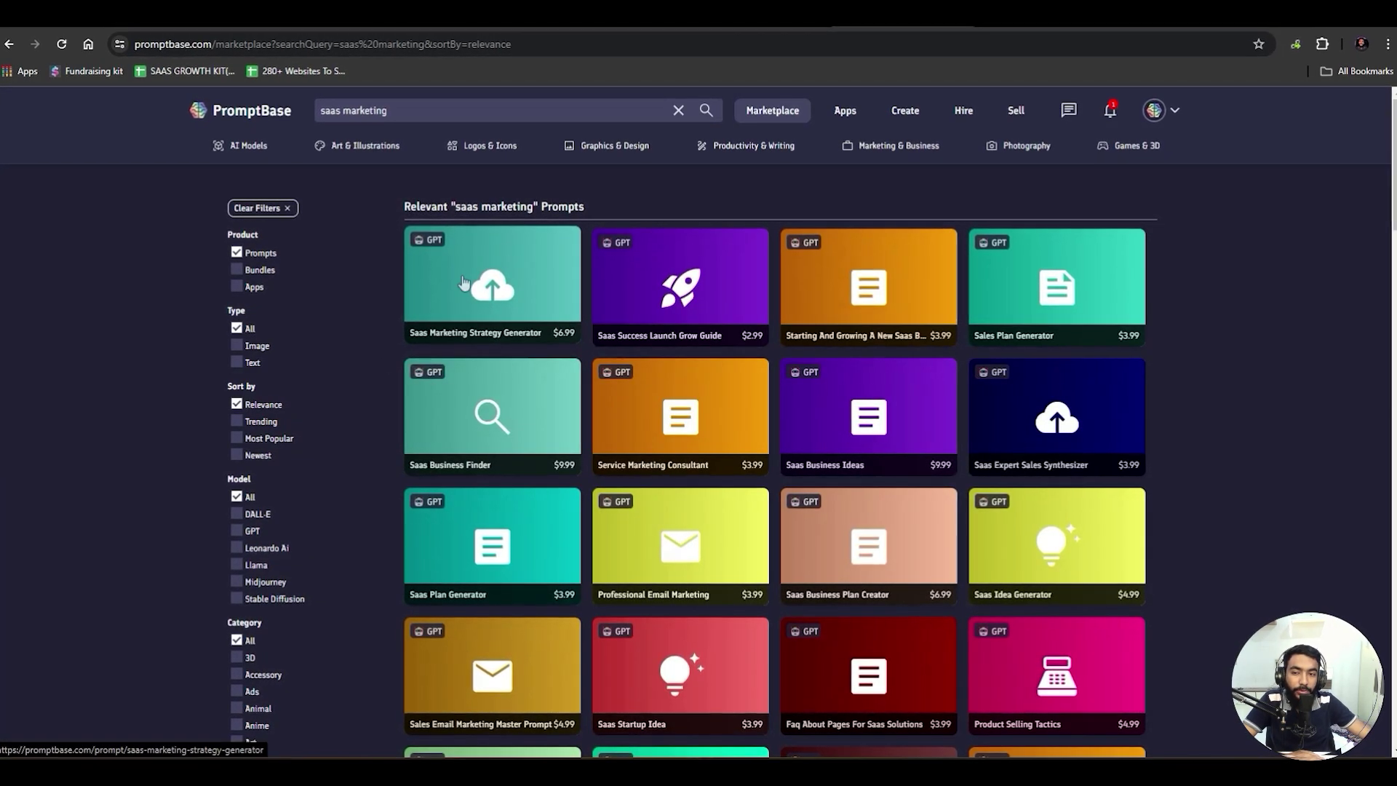
pyautogui.click(484, 340)
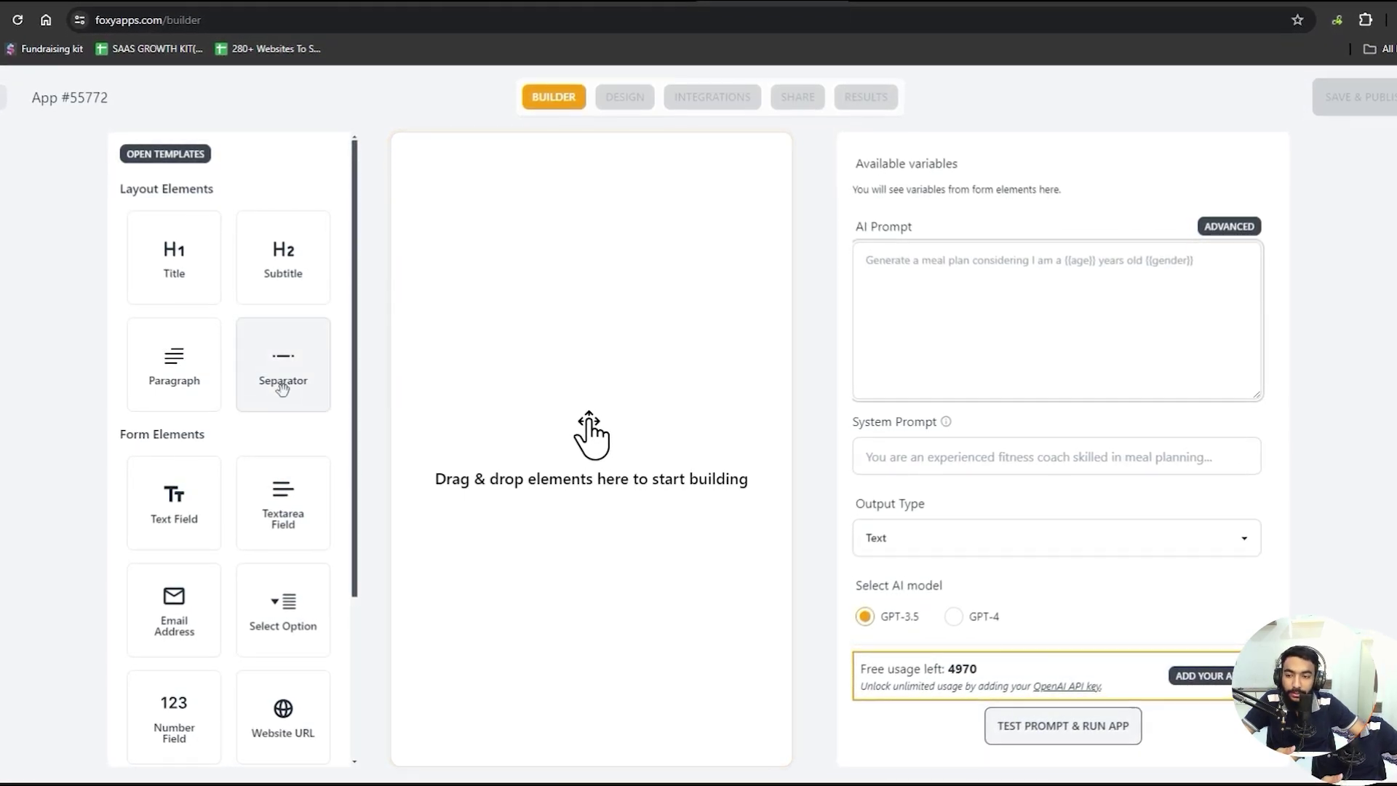
# - Add a text field and a title block reading 'Saas Marketing Strategy Generator'
pyautogui.moveTo(173, 509); pyautogui.dragTo(574, 218)
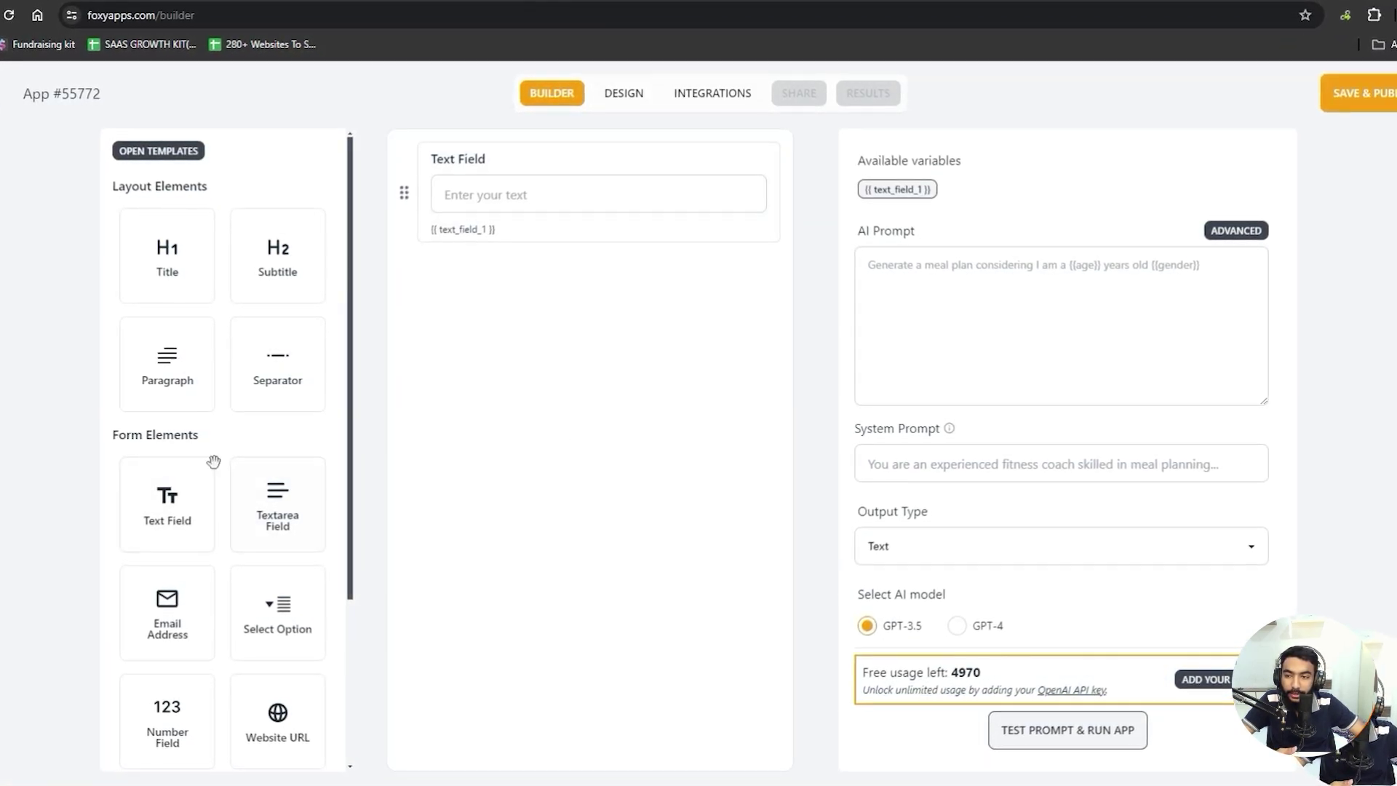
pyautogui.moveTo(158, 274); pyautogui.dragTo(545, 174)
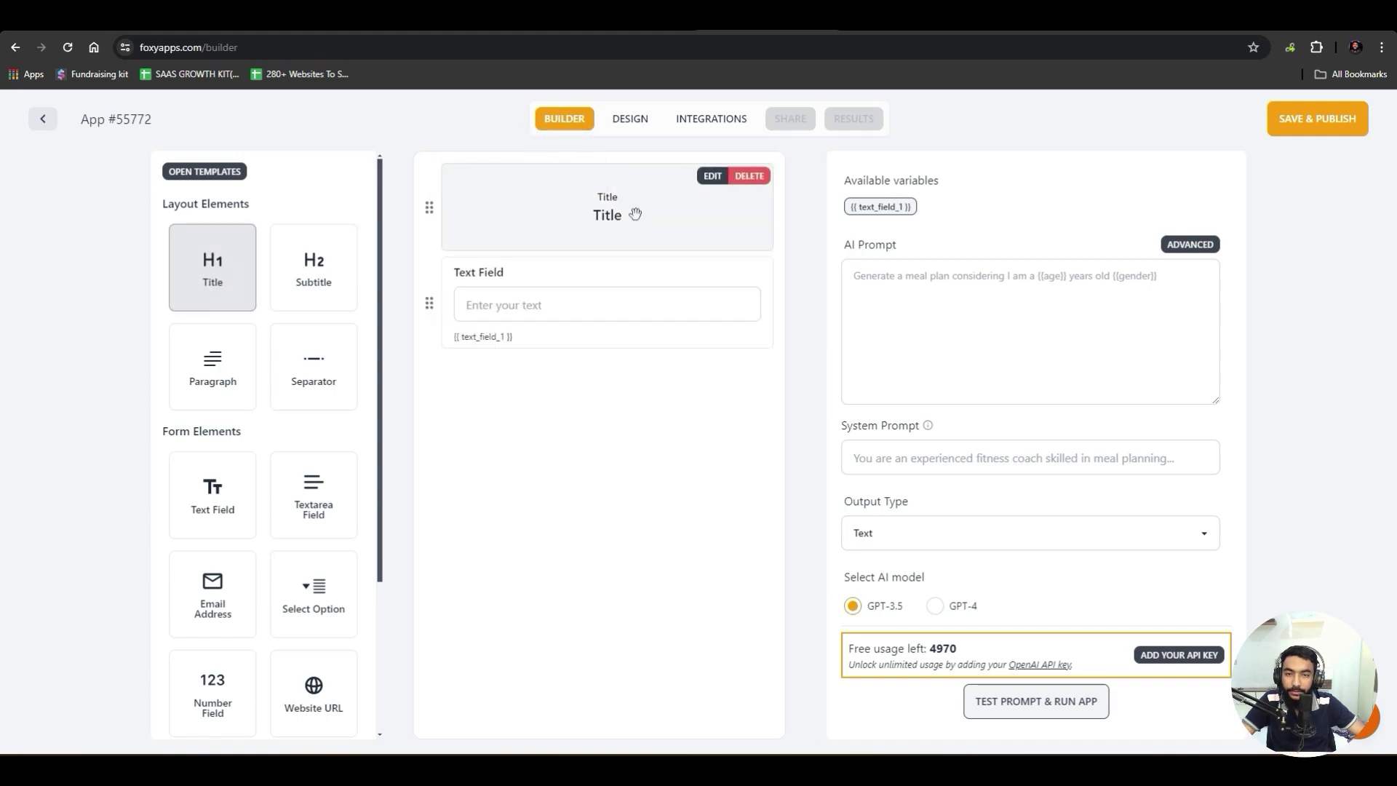
pyautogui.click(698, 179)
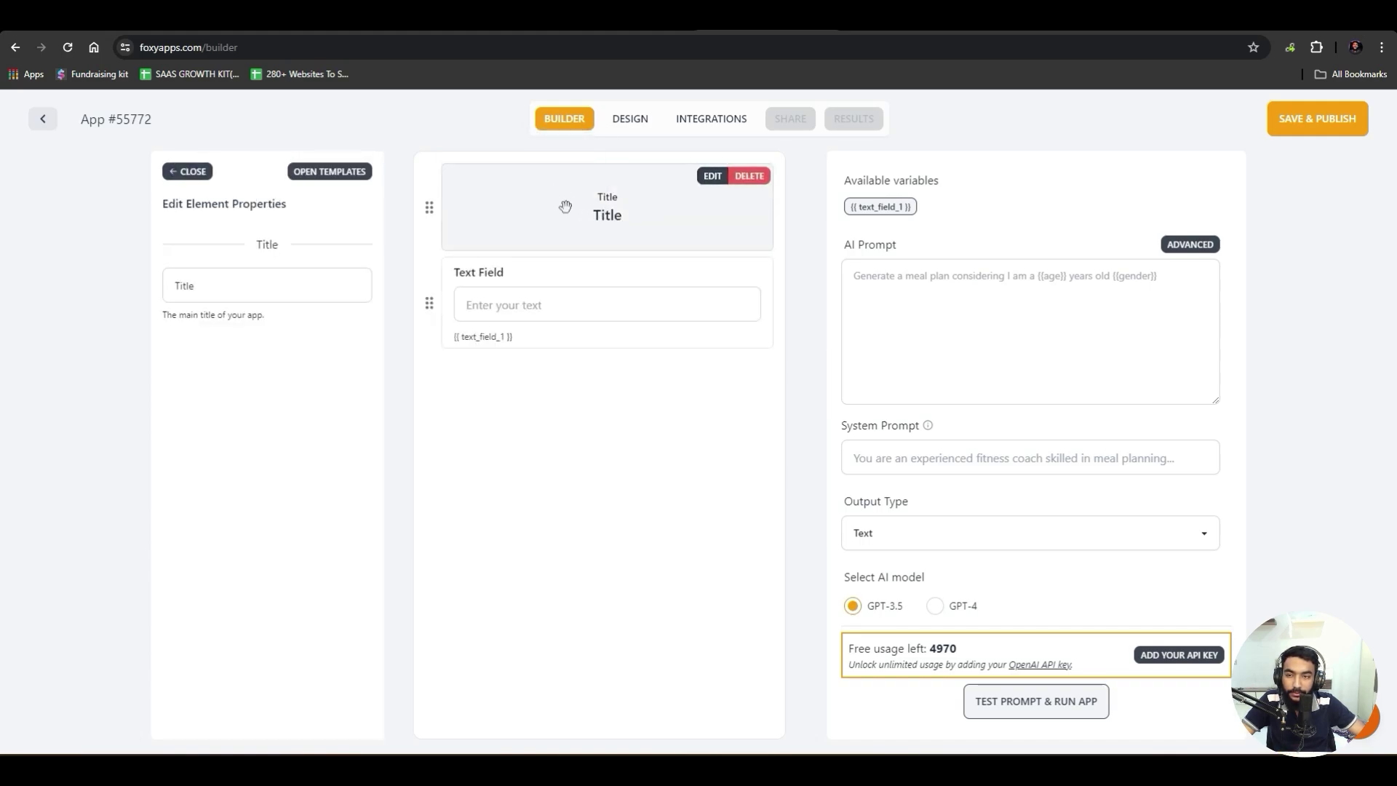
pyautogui.click(263, 279)
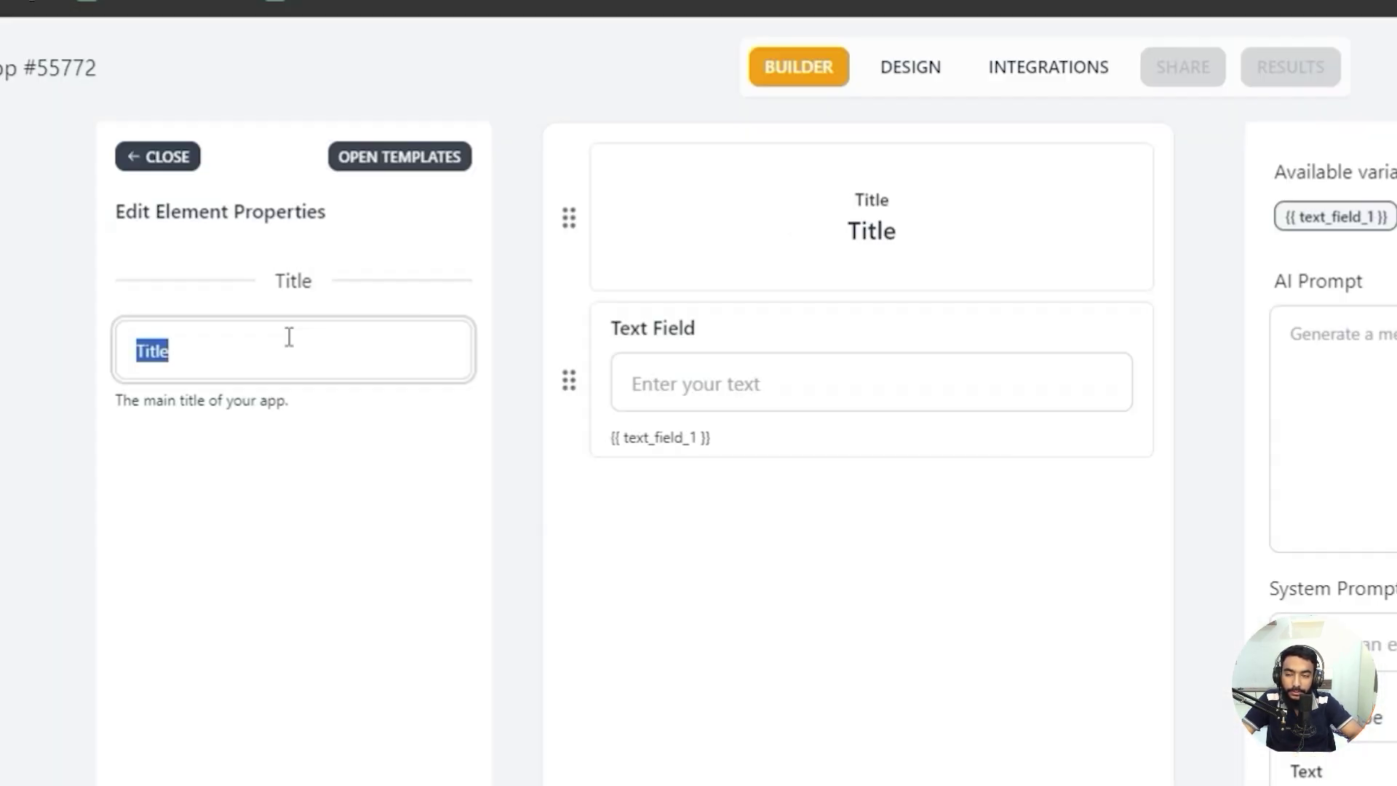
pyautogui.write('Saas ')
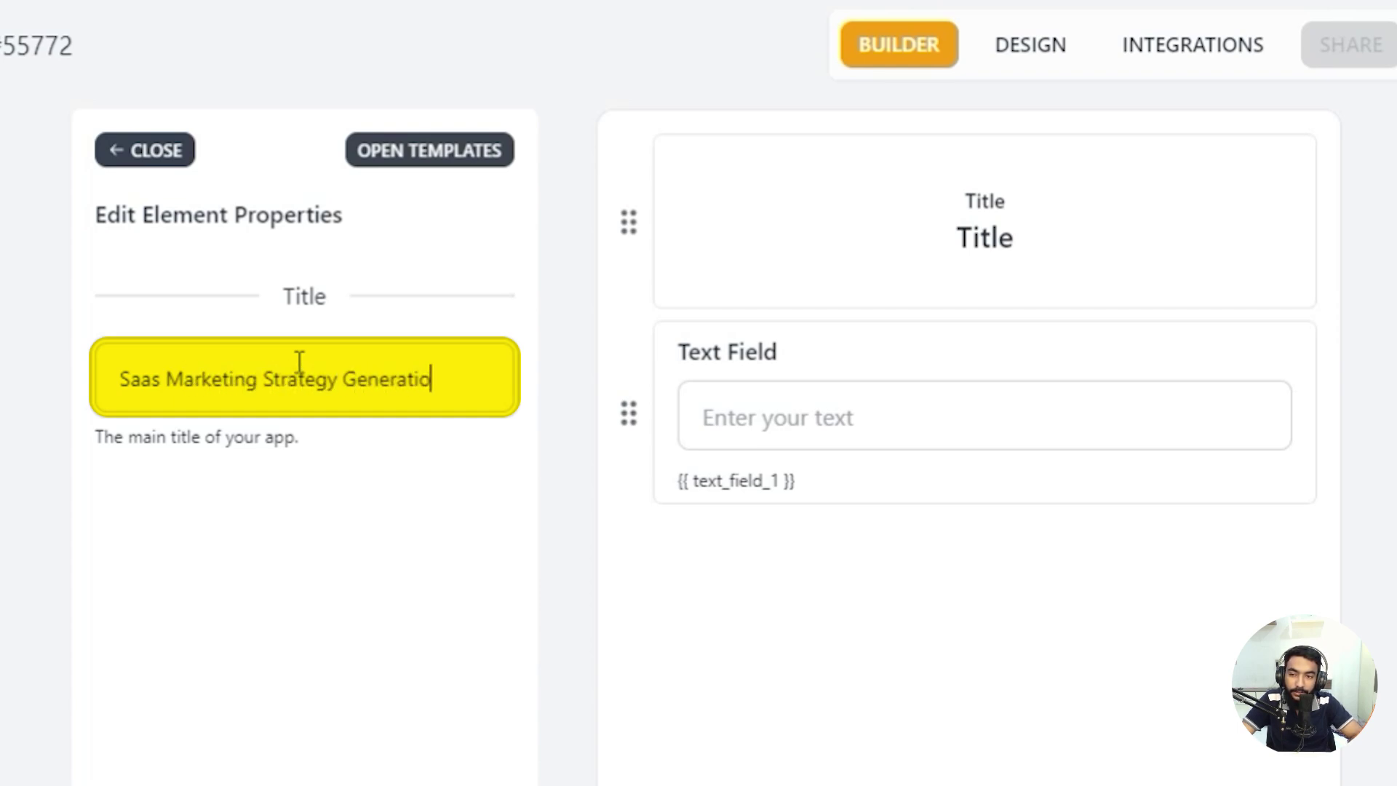
pyautogui.write('Marketing Strategy Generator')
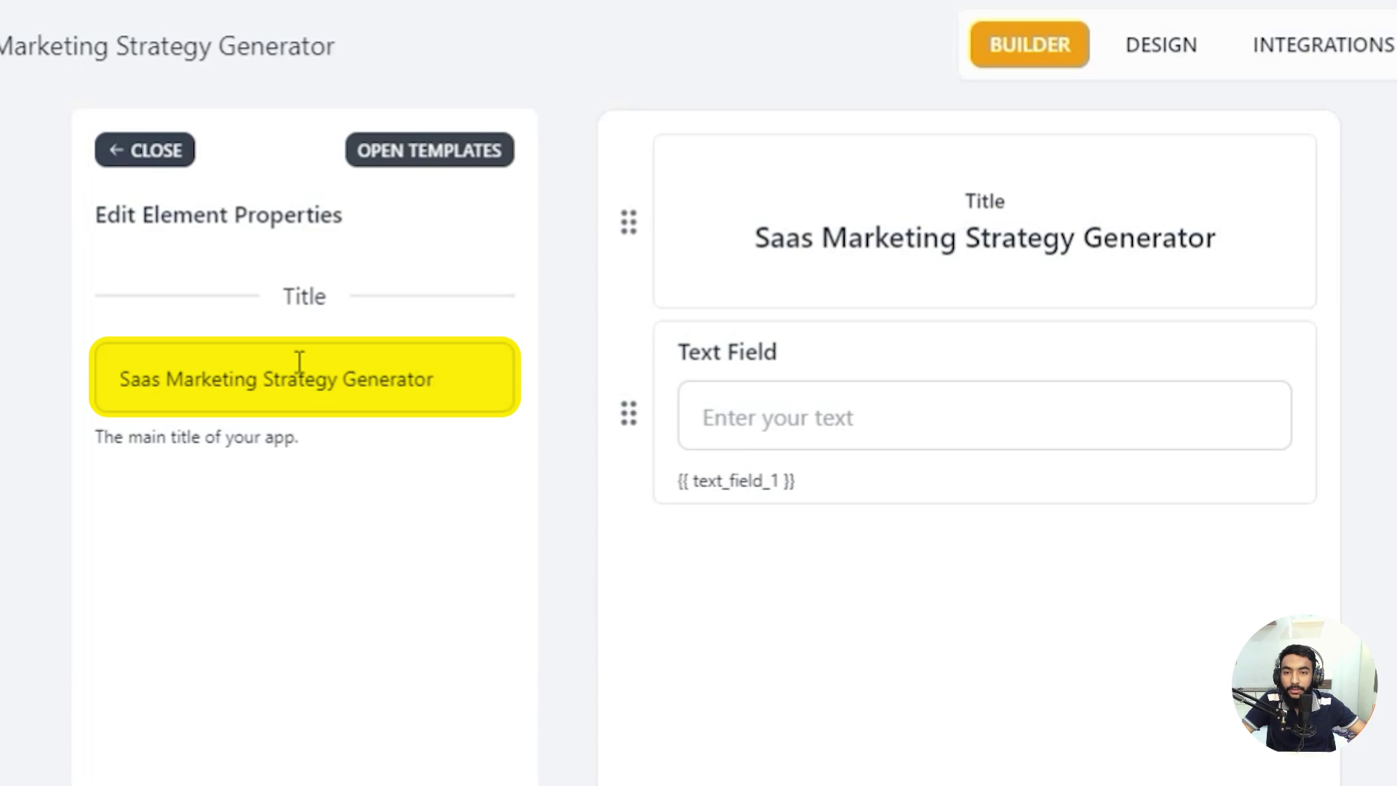
pyautogui.click(970, 194)
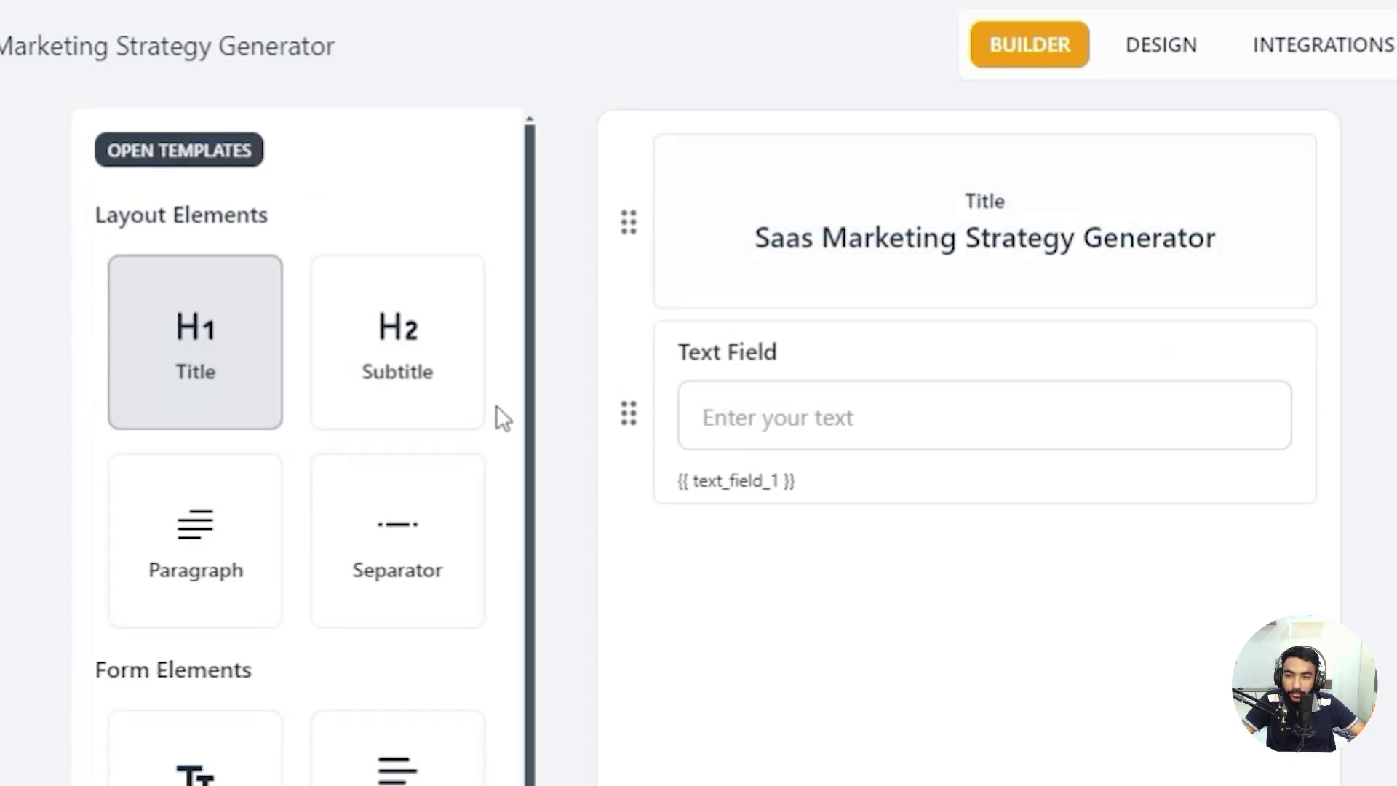
# - Try a 'for your Saas on the go' subtitle block, then delete it
pyautogui.moveTo(456, 368); pyautogui.dragTo(870, 284)
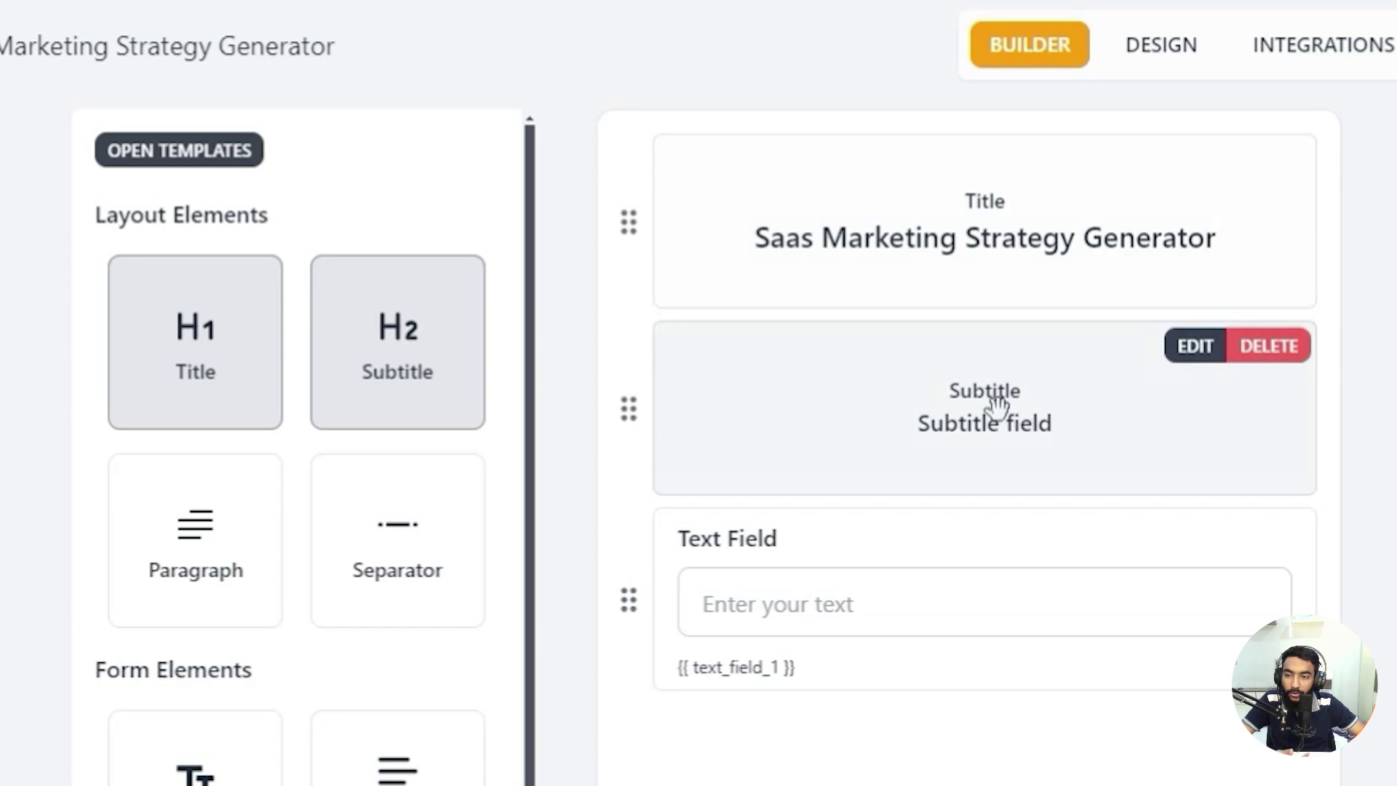
pyautogui.click(1207, 355)
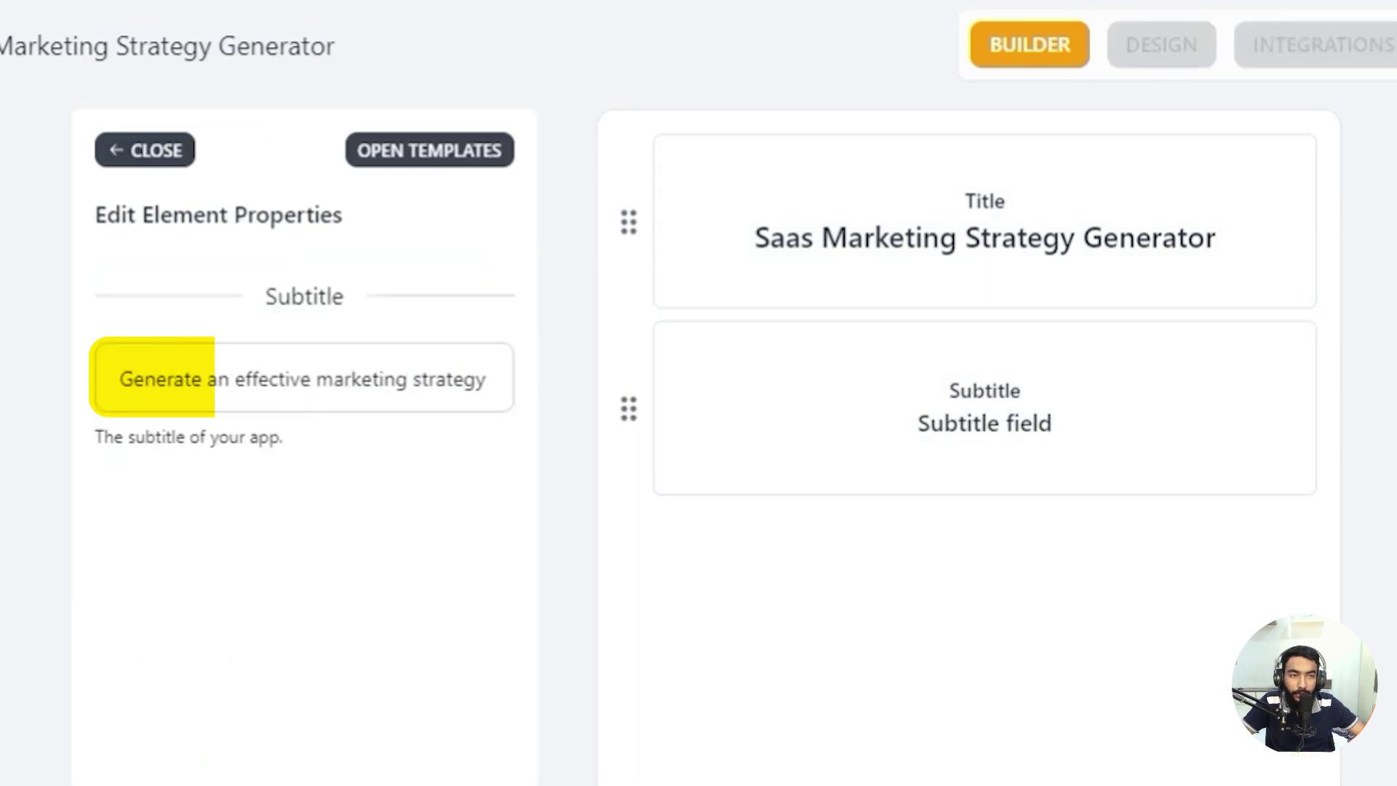
pyautogui.click(455, 343)
pyautogui.write('for your Saas on the go')
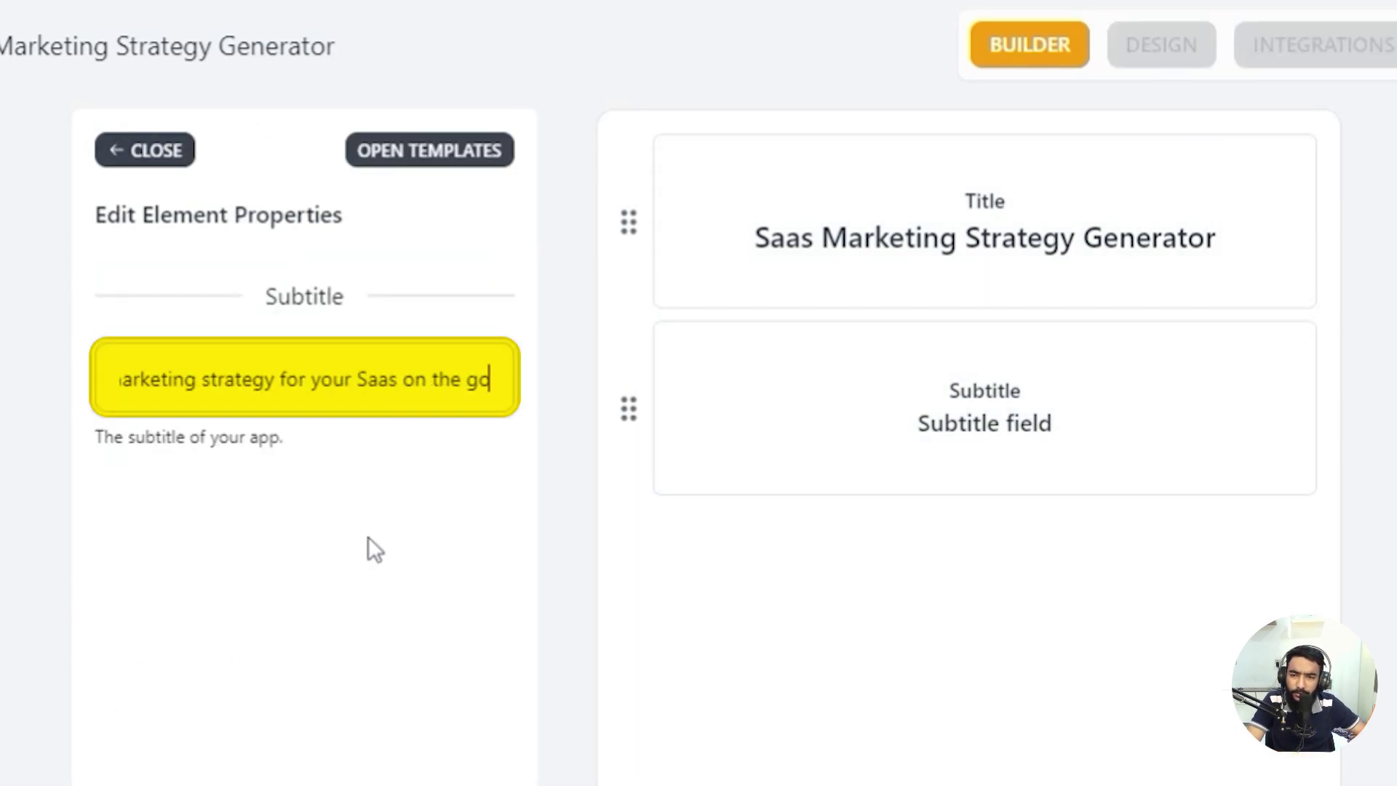
pyautogui.click(1267, 346)
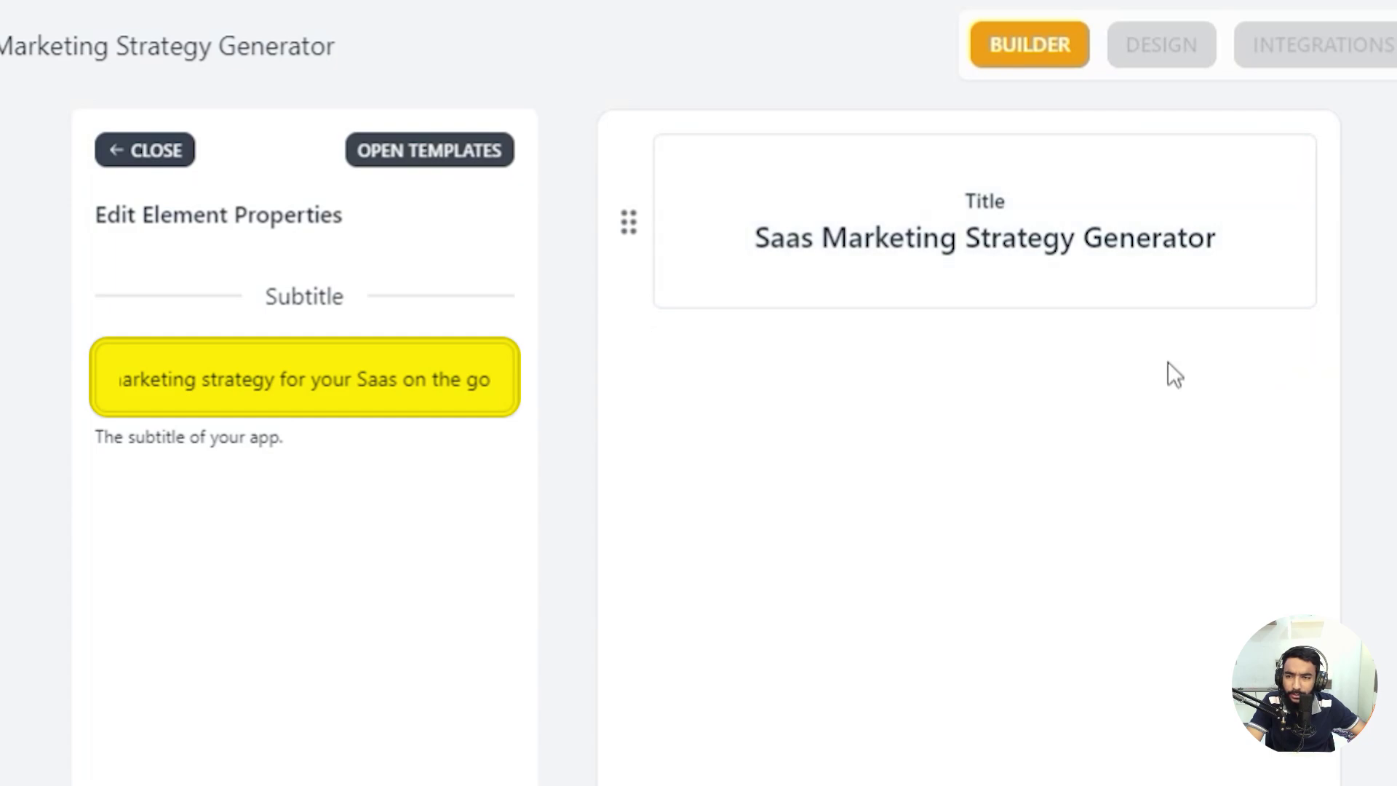
pyautogui.click(182, 156)
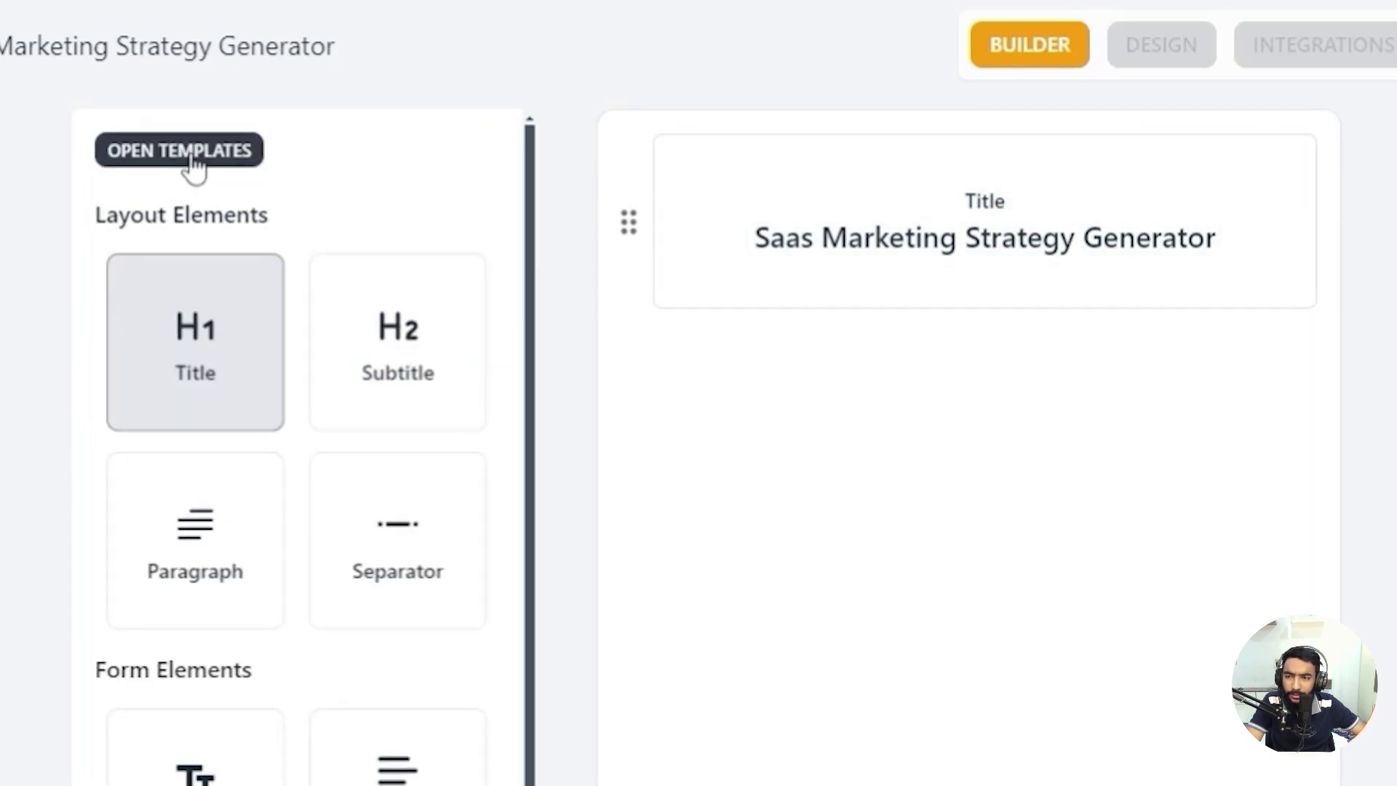
# - Add a paragraph block below the title with the pasted marketing strategy description
pyautogui.moveTo(215, 570); pyautogui.dragTo(945, 320)
pyautogui.moveTo(1212, 383)
pyautogui.click(1195, 350)
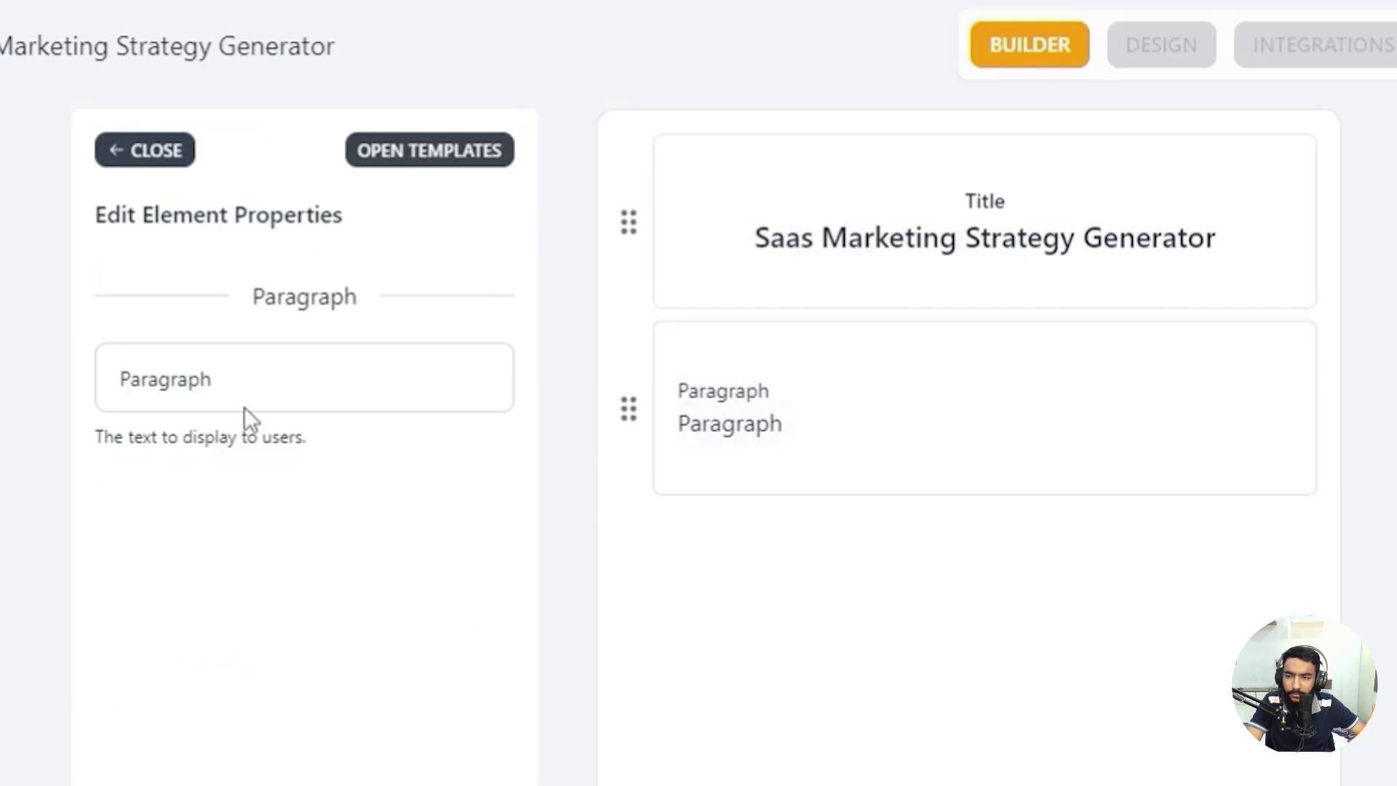
pyautogui.tripleClick(257, 400)
pyautogui.hotkey('ctrl', 'v')
pyautogui.click(264, 640)
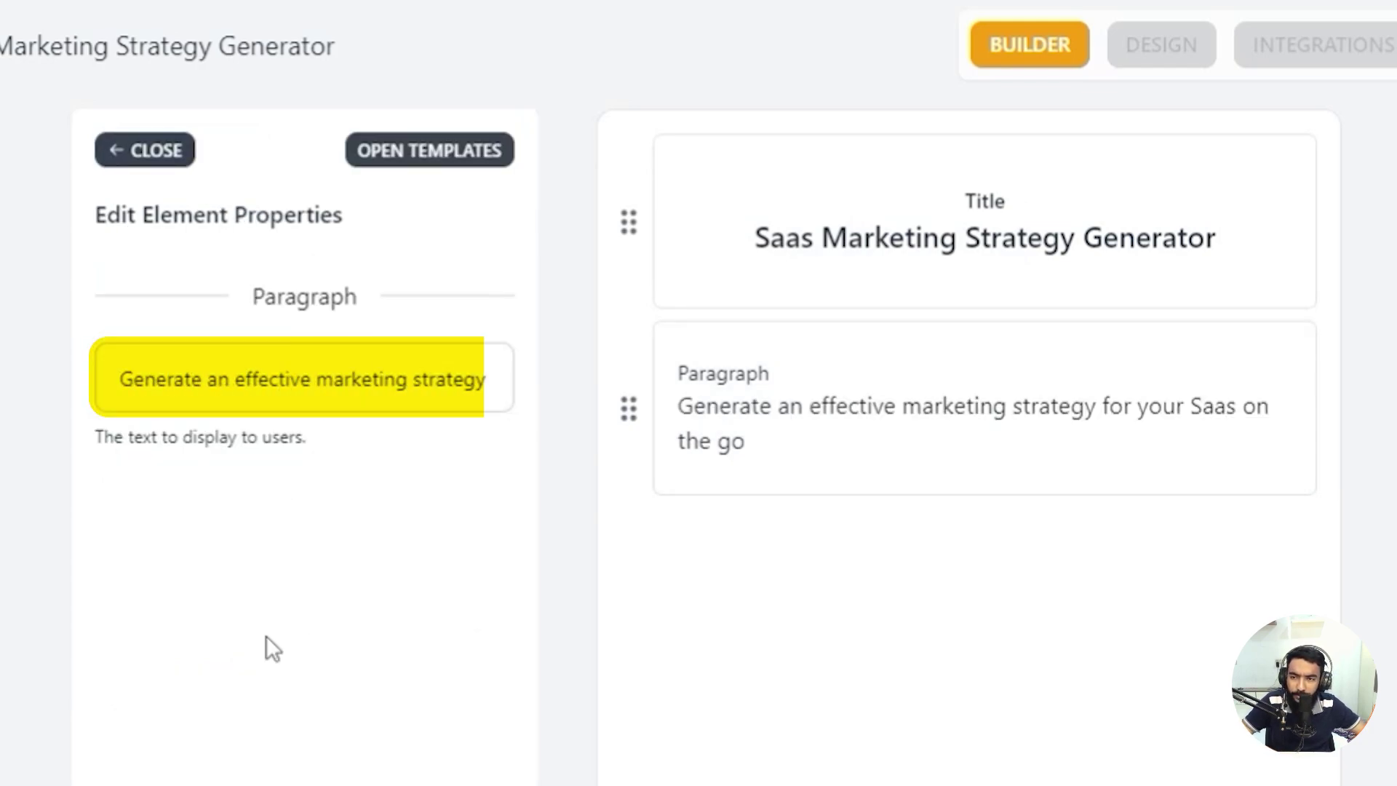
pyautogui.click(167, 151)
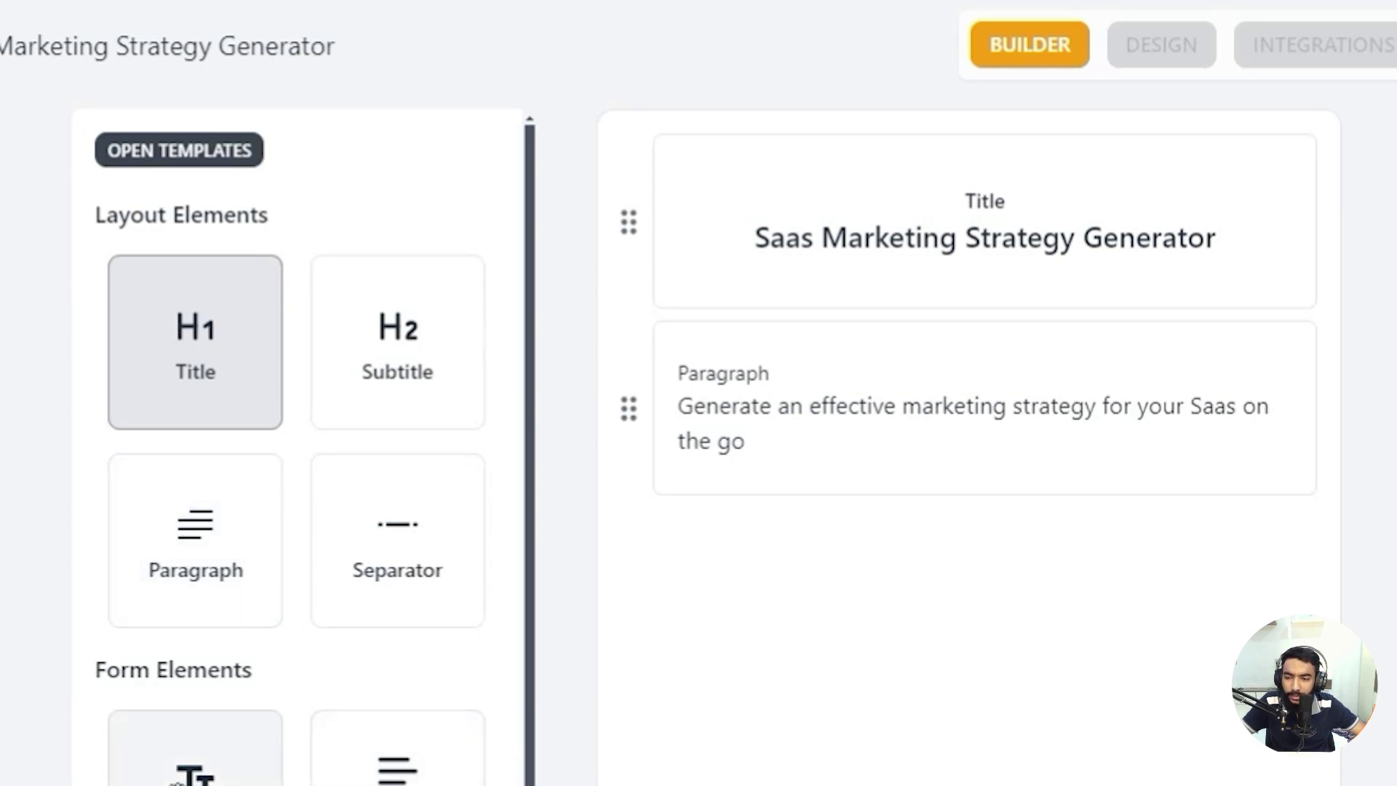
# - Add a second text field, a Website URL field and an Email Address field
pyautogui.scroll(-5, 171, 414)
pyautogui.moveTo(172, 414); pyautogui.dragTo(919, 522)
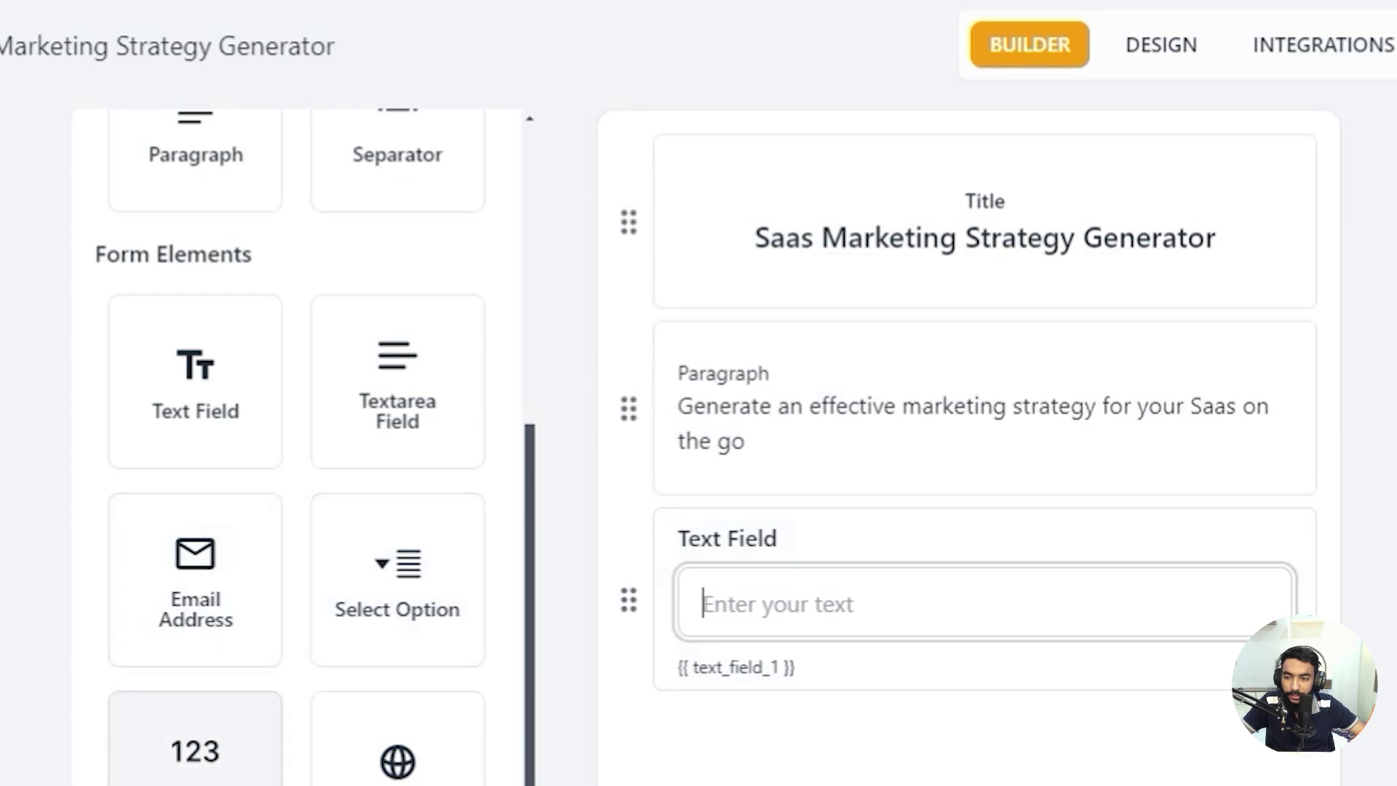
pyautogui.moveTo(191, 294); pyautogui.dragTo(945, 720)
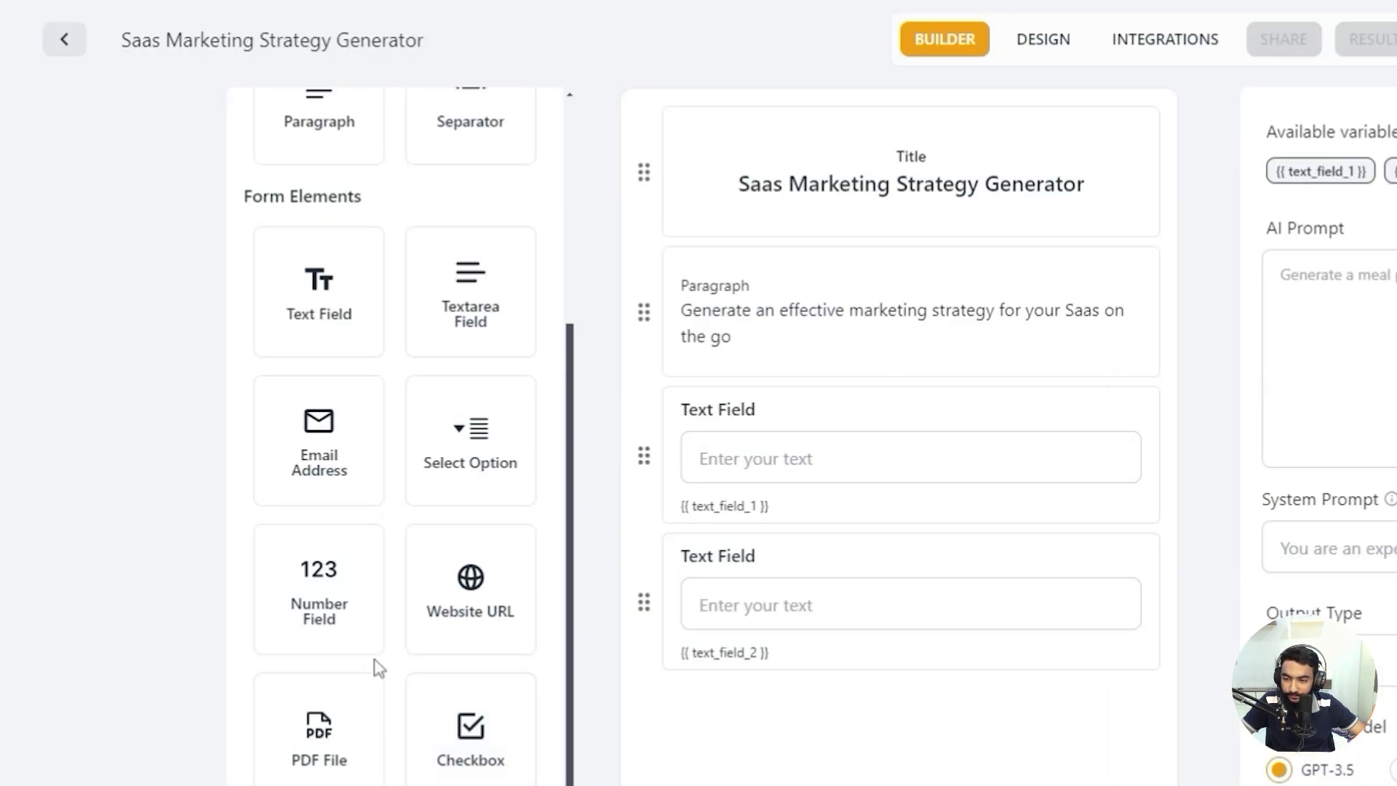
pyautogui.moveTo(470, 582); pyautogui.dragTo(785, 676)
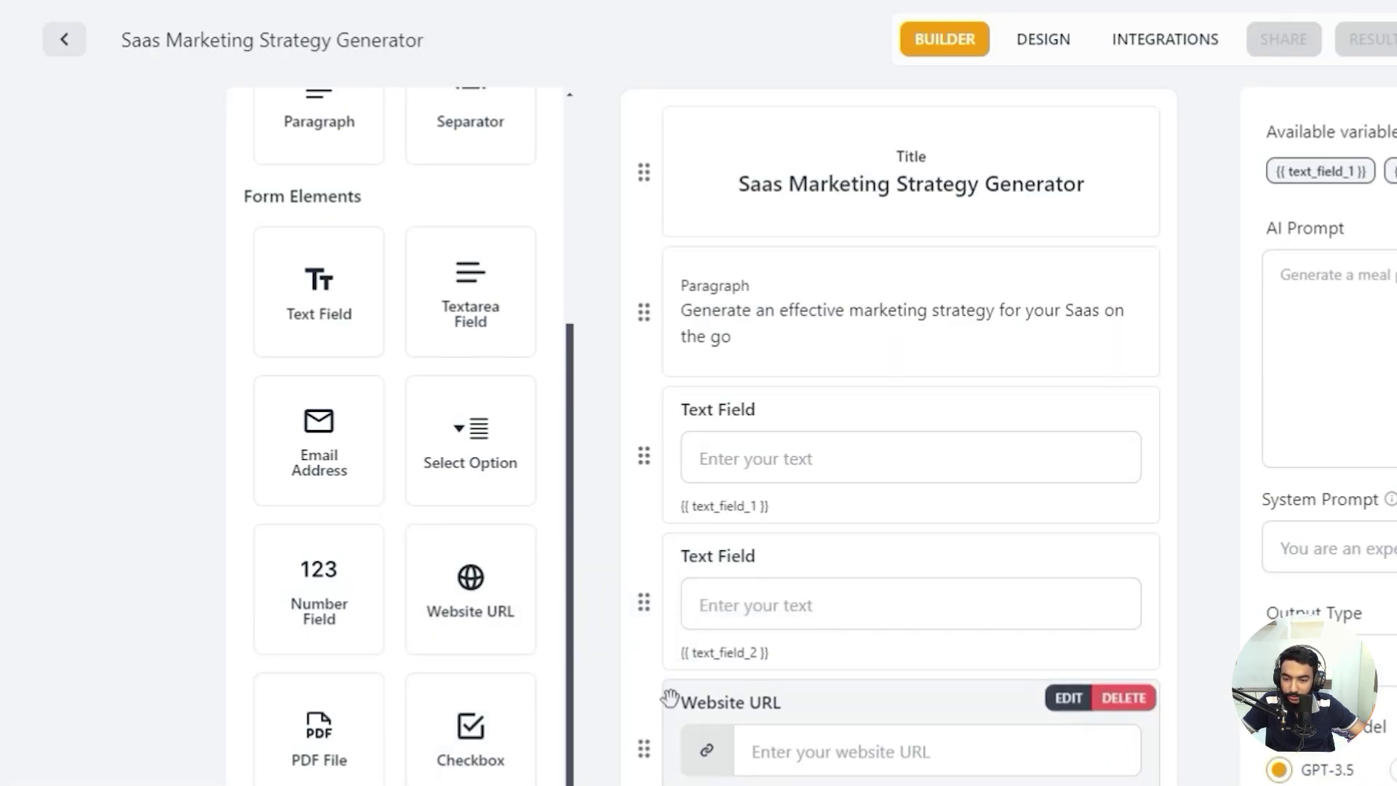
pyautogui.moveTo(314, 441); pyautogui.dragTo(845, 785)
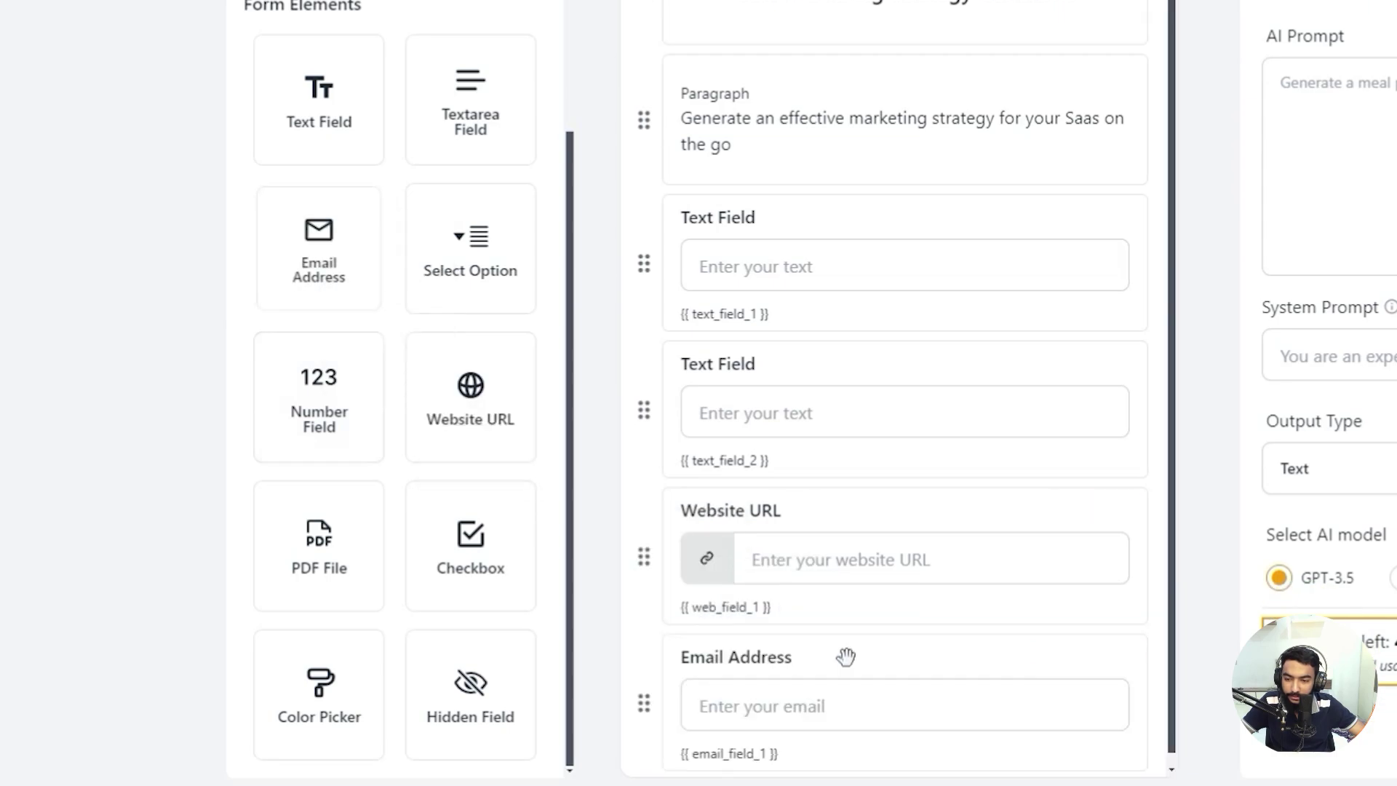
pyautogui.scroll(4, 375, 457)
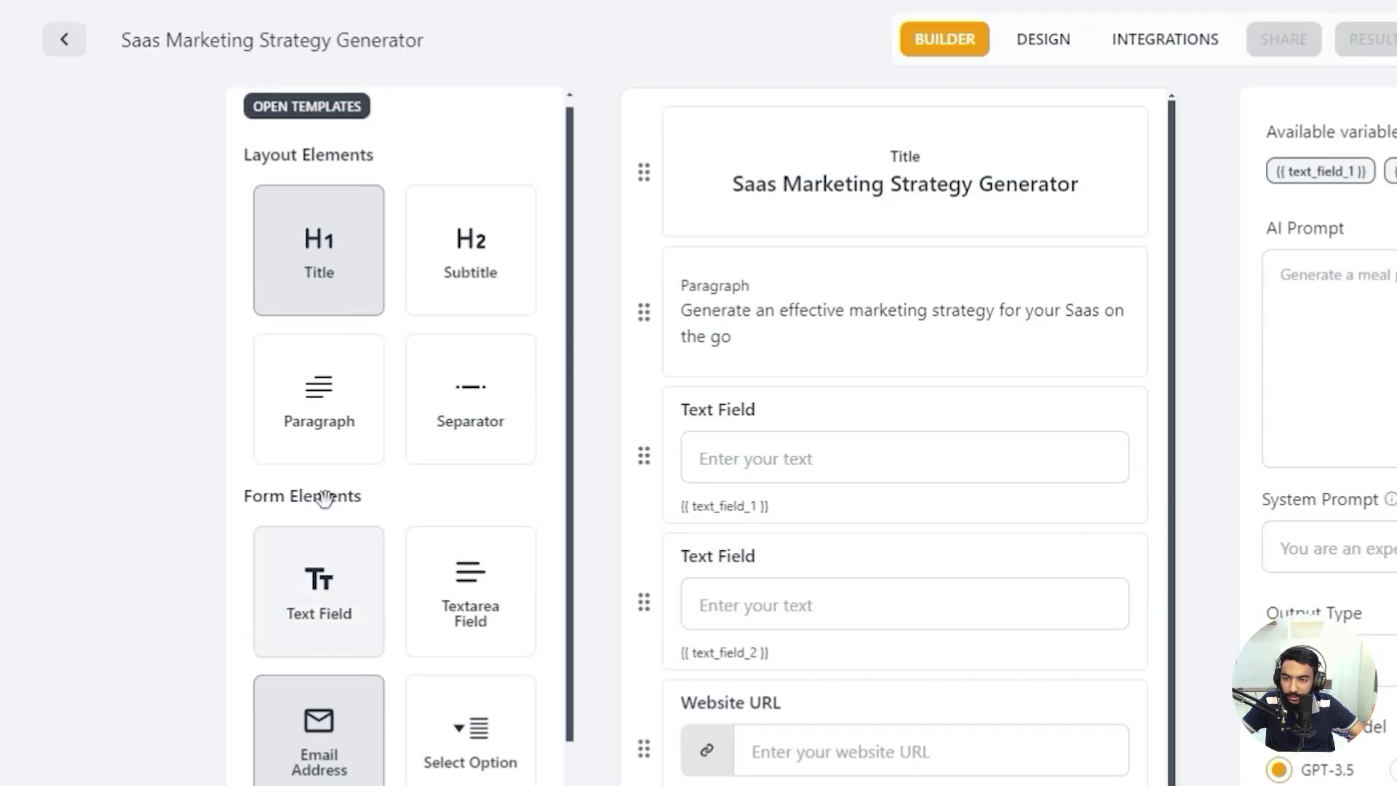
pyautogui.scroll(-3, 321, 308)
pyautogui.scroll(-1, 492, 473)
# - Label the first field 'Product Nmae' with placeholder 'e.g SaasPedia' and variable productname
pyautogui.moveTo(643, 453)
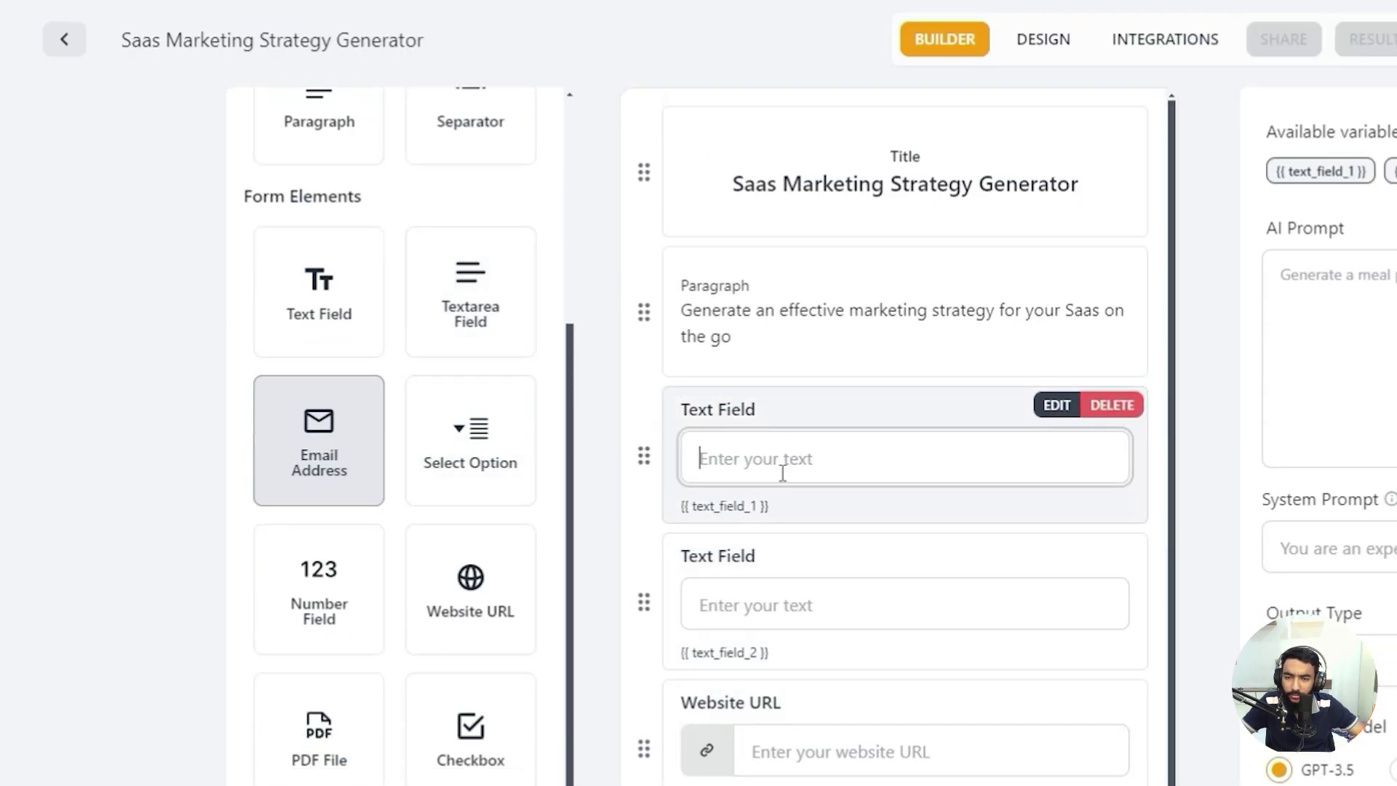
pyautogui.click(1054, 408)
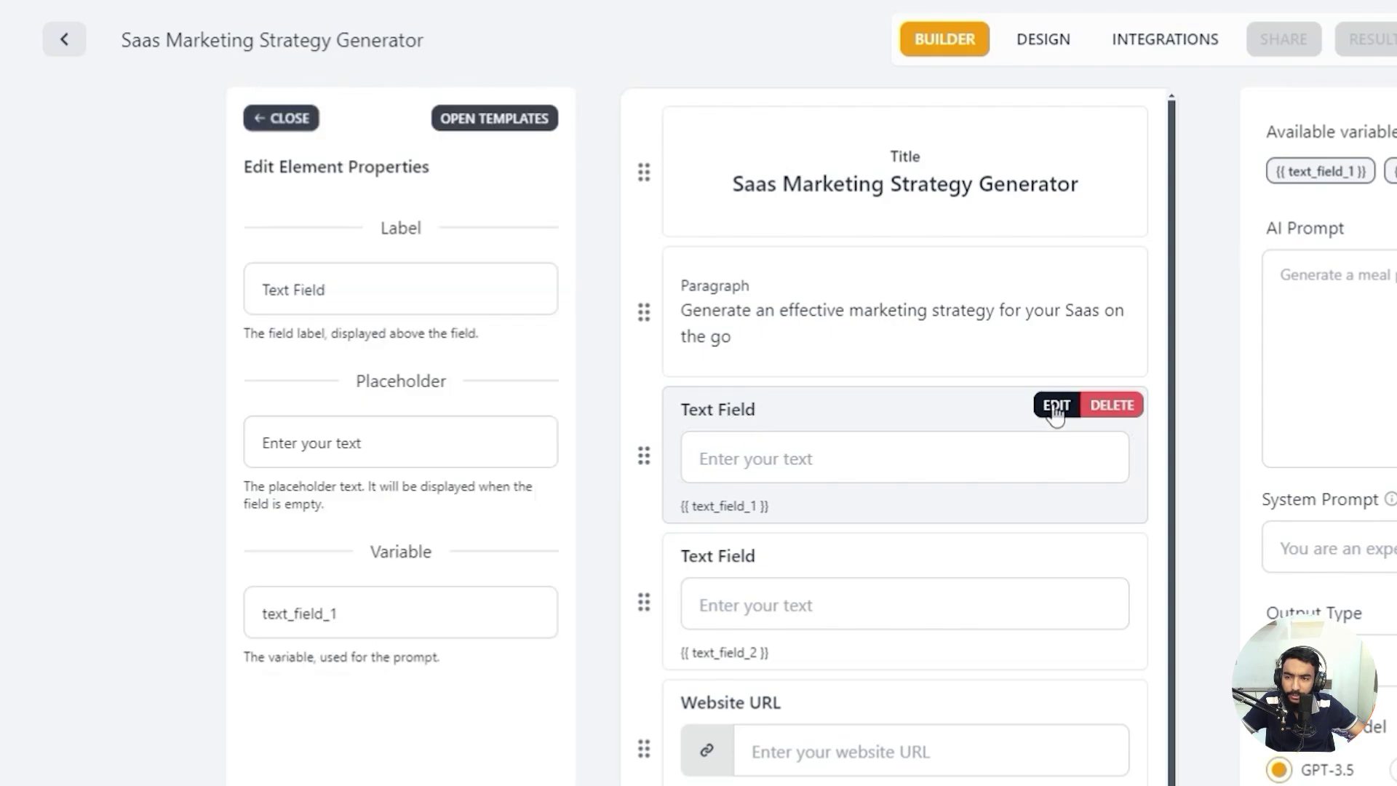
pyautogui.tripleClick(365, 299)
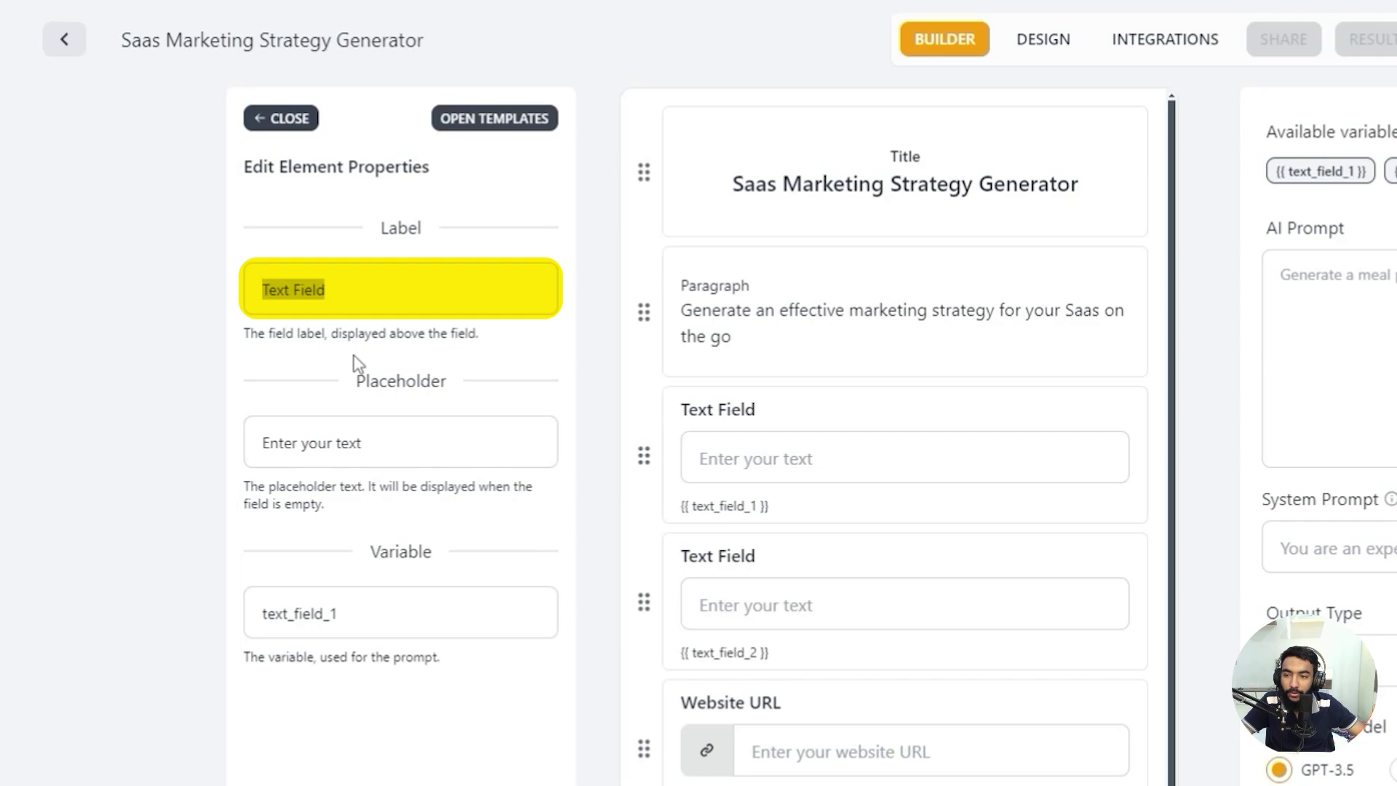
pyautogui.write('Product Nmae')
pyautogui.press('Tab')
pyautogui.write('e.g SaasPedia')
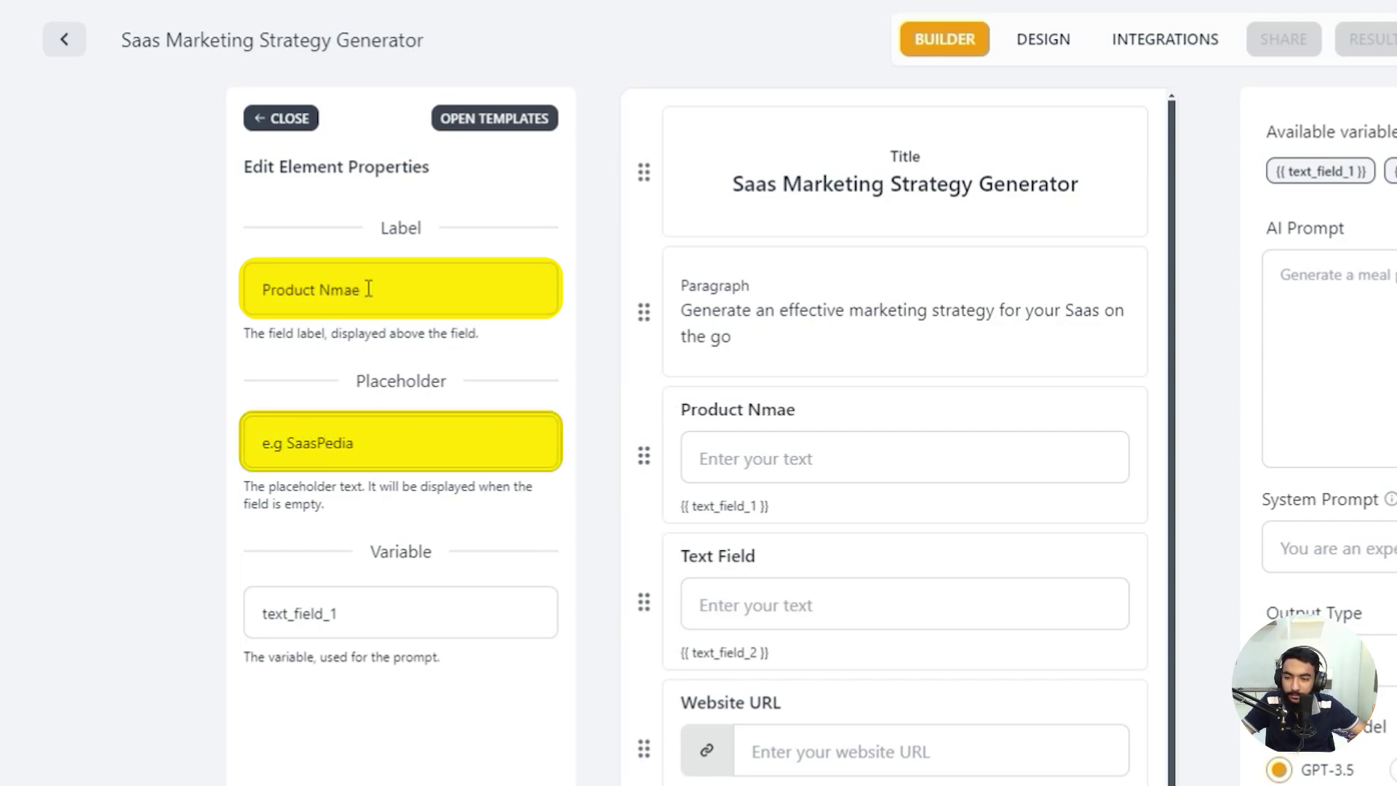
pyautogui.press('Tab')
pyautogui.write('productname')
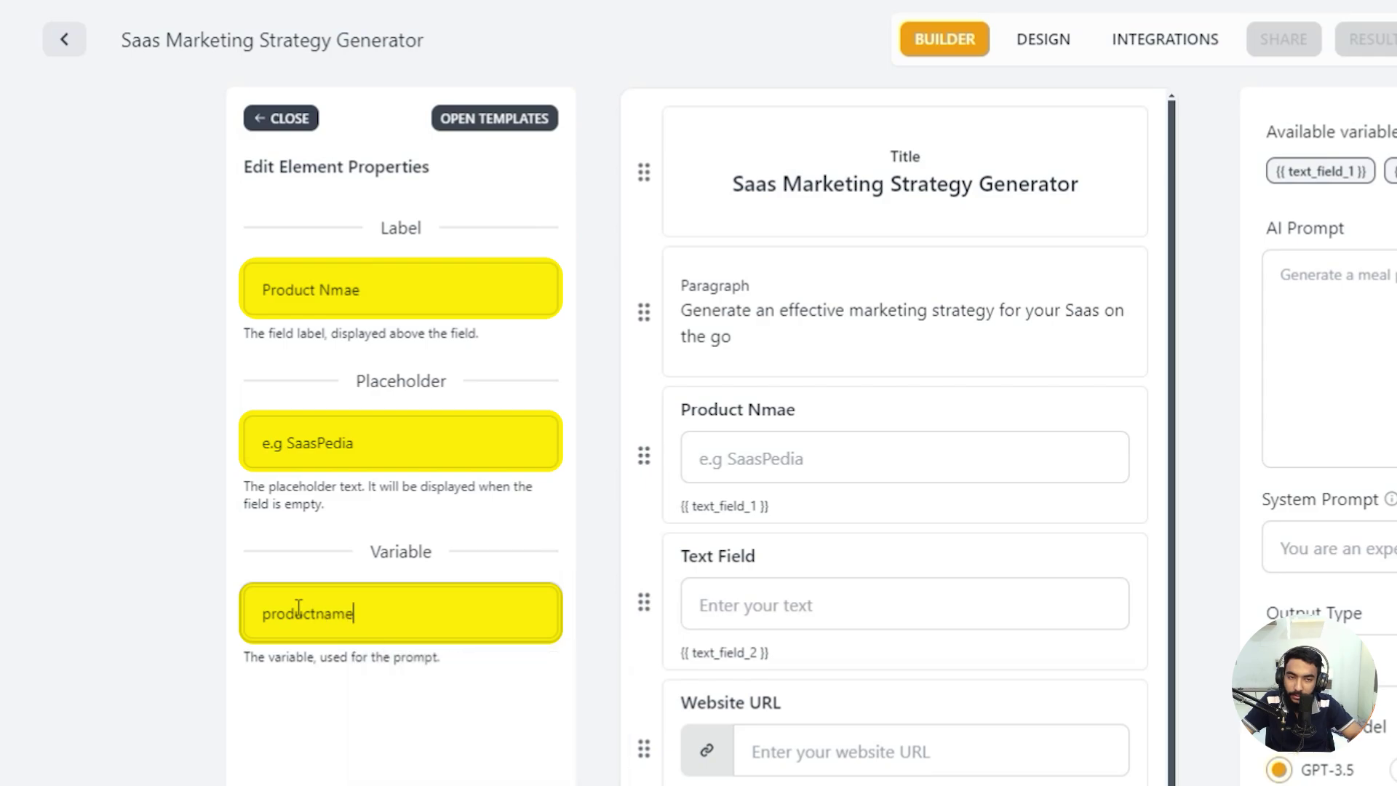
pyautogui.click(283, 119)
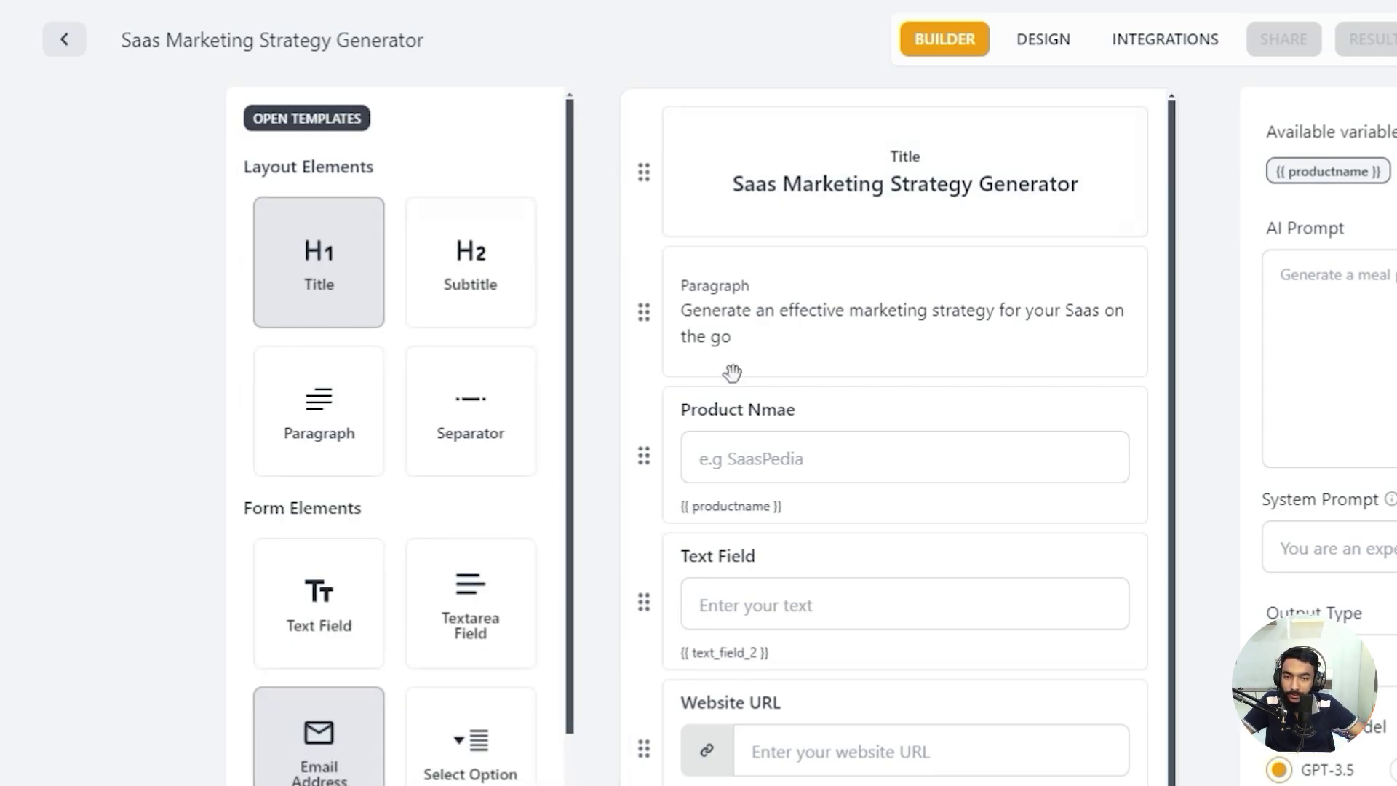
# - Set the second field to Product Features, placeholder 'e.g content planner, ad generator', variable product_features
pyautogui.click(1055, 549)
pyautogui.click(316, 284)
pyautogui.hotkey('ctrl', 'a')
pyautogui.write('Produ')
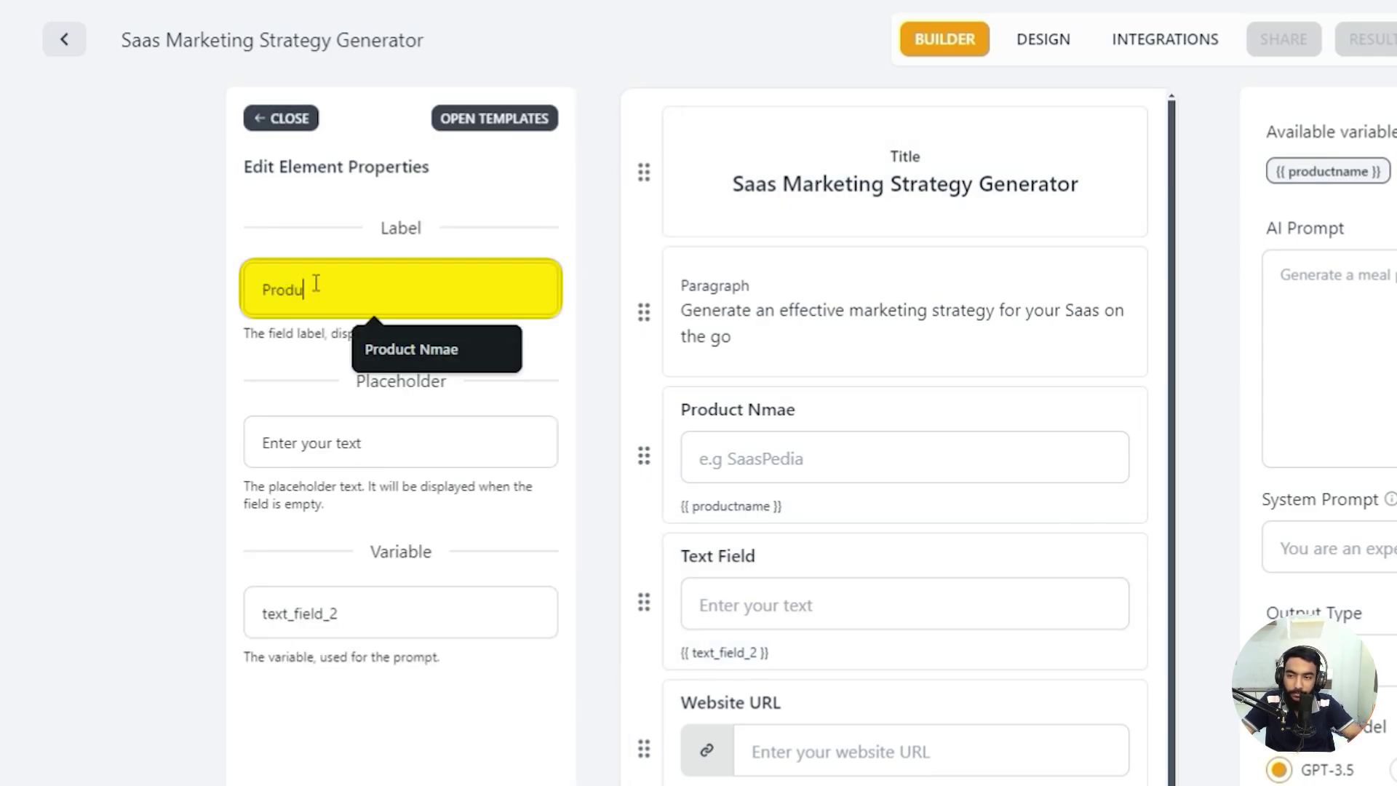
pyautogui.write('ct Features')
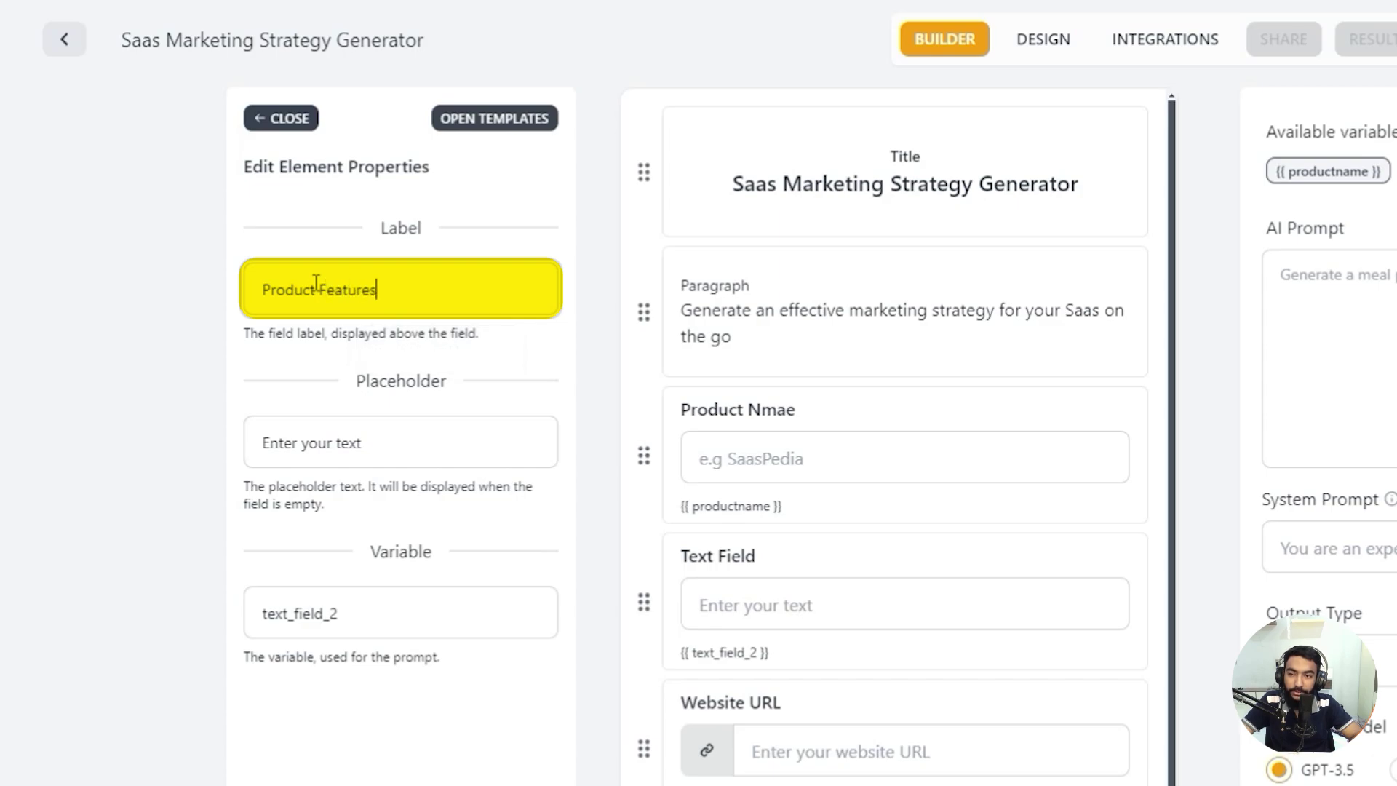
pyautogui.press('Tab')
pyautogui.write('e.g content')
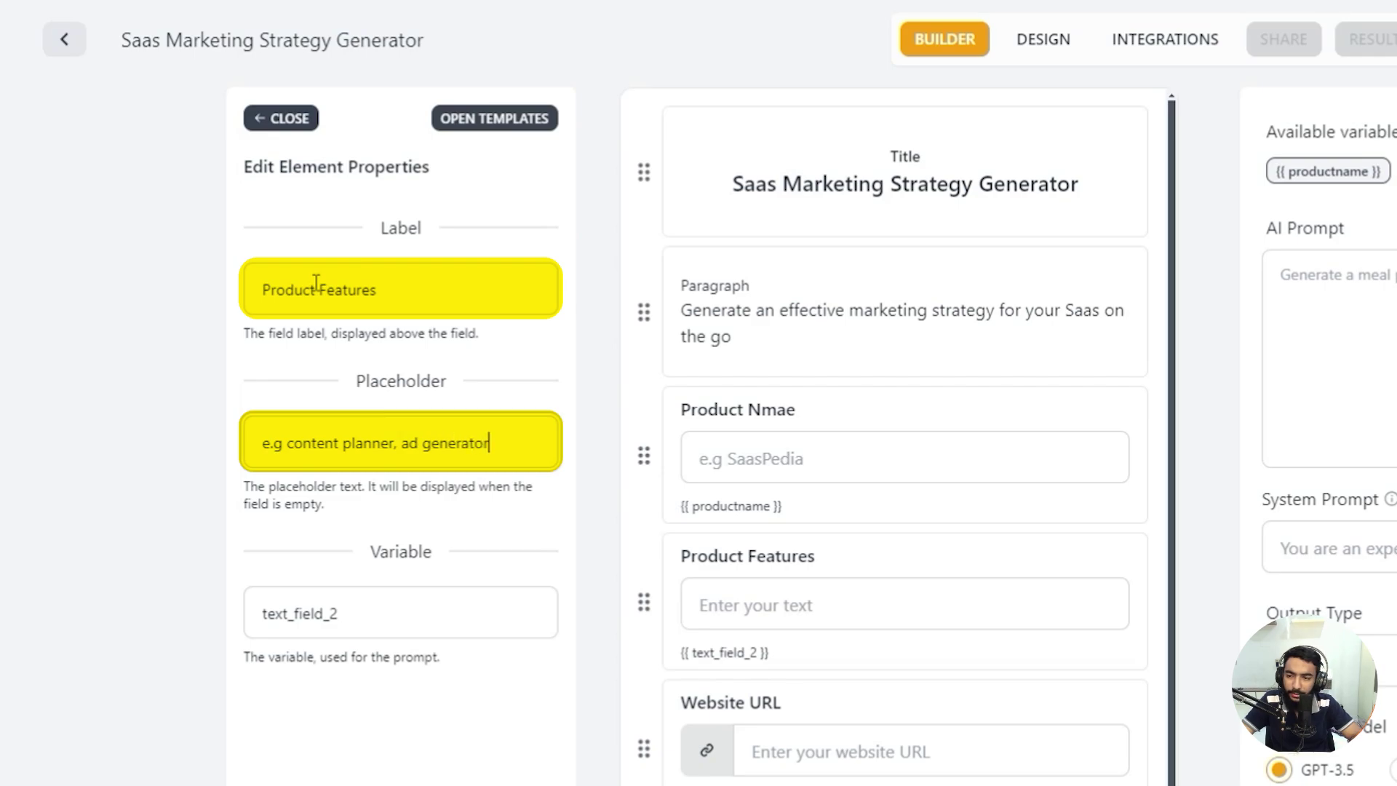
pyautogui.doubleClick(293, 594)
pyautogui.write('produc')
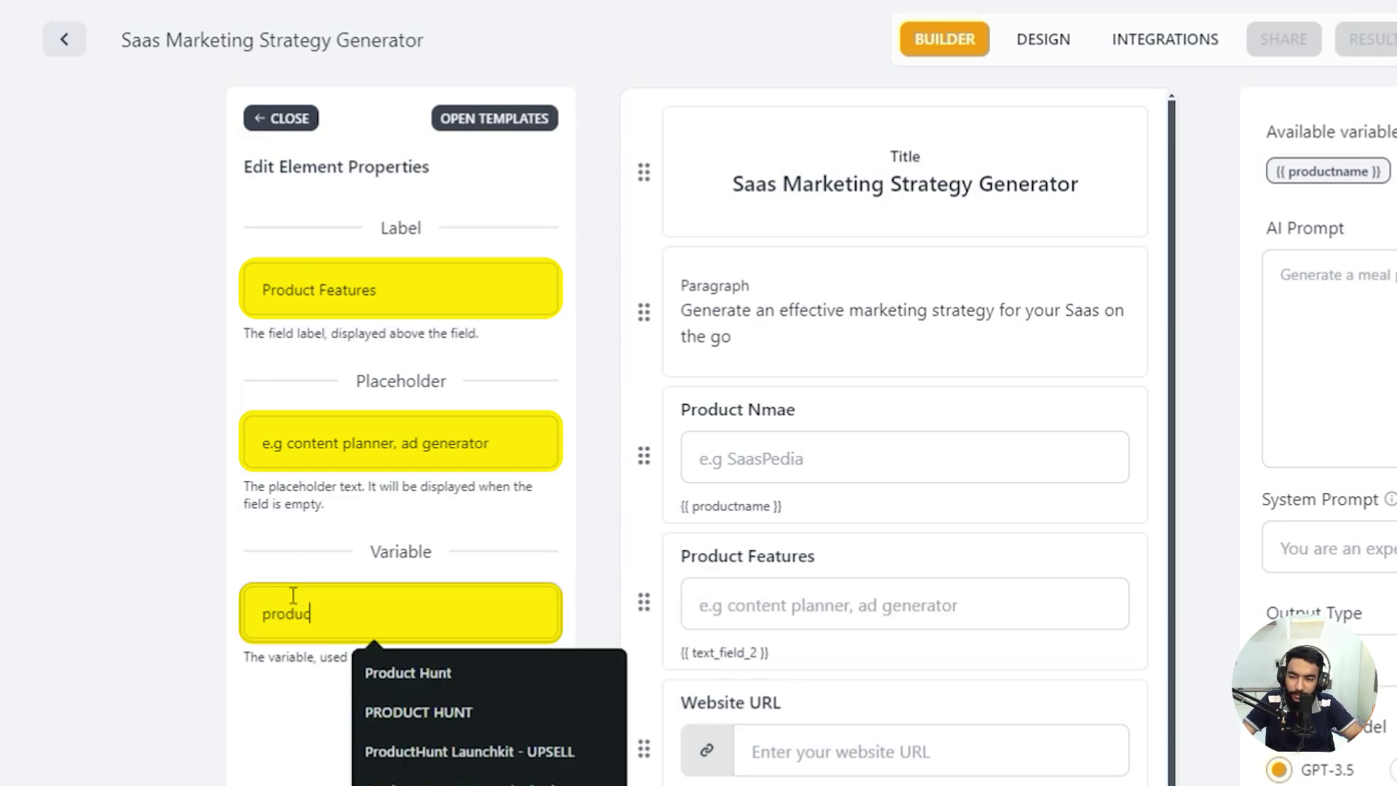
pyautogui.write('t_features')
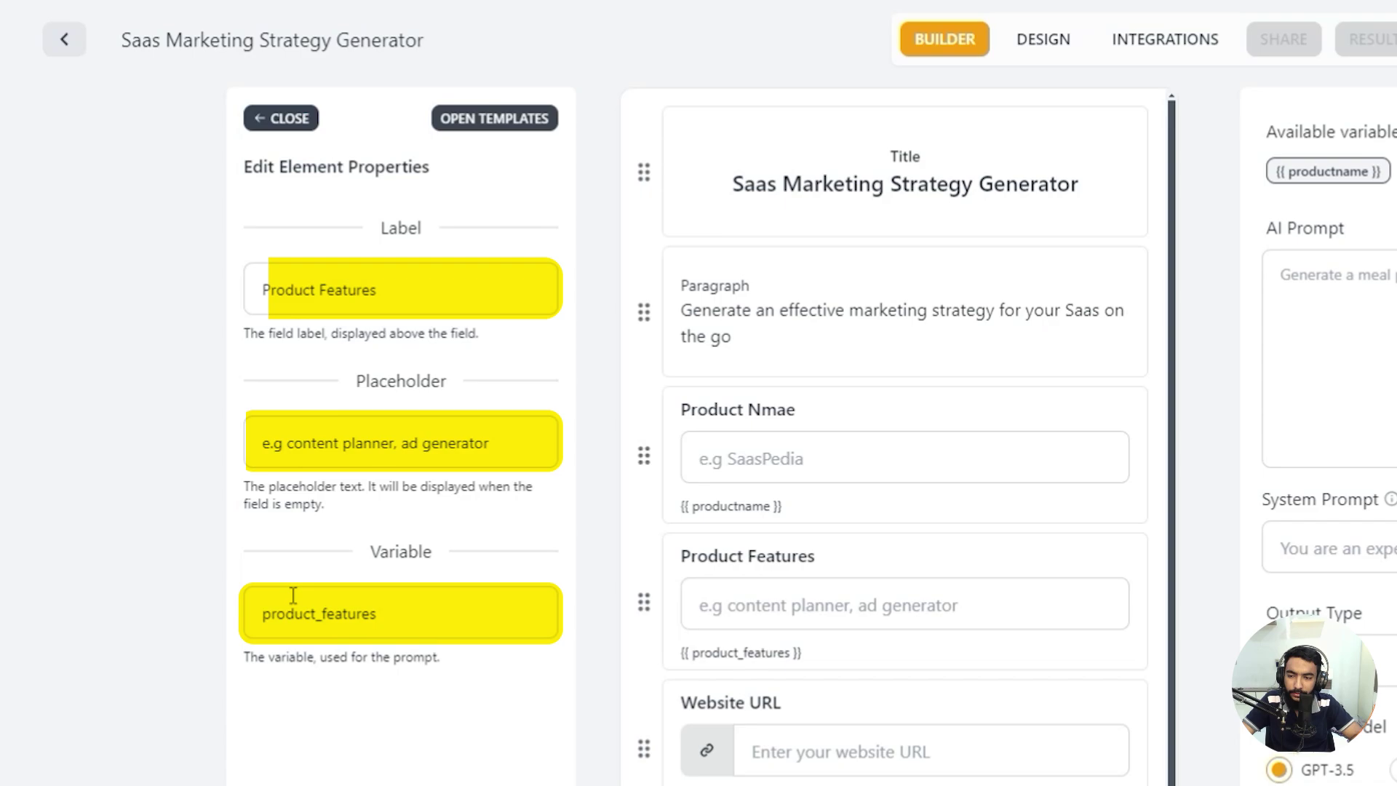
pyautogui.click(281, 117)
# - Reopen the Product Nmae field to correct its misspelled label
pyautogui.scroll(-1, 809, 510)
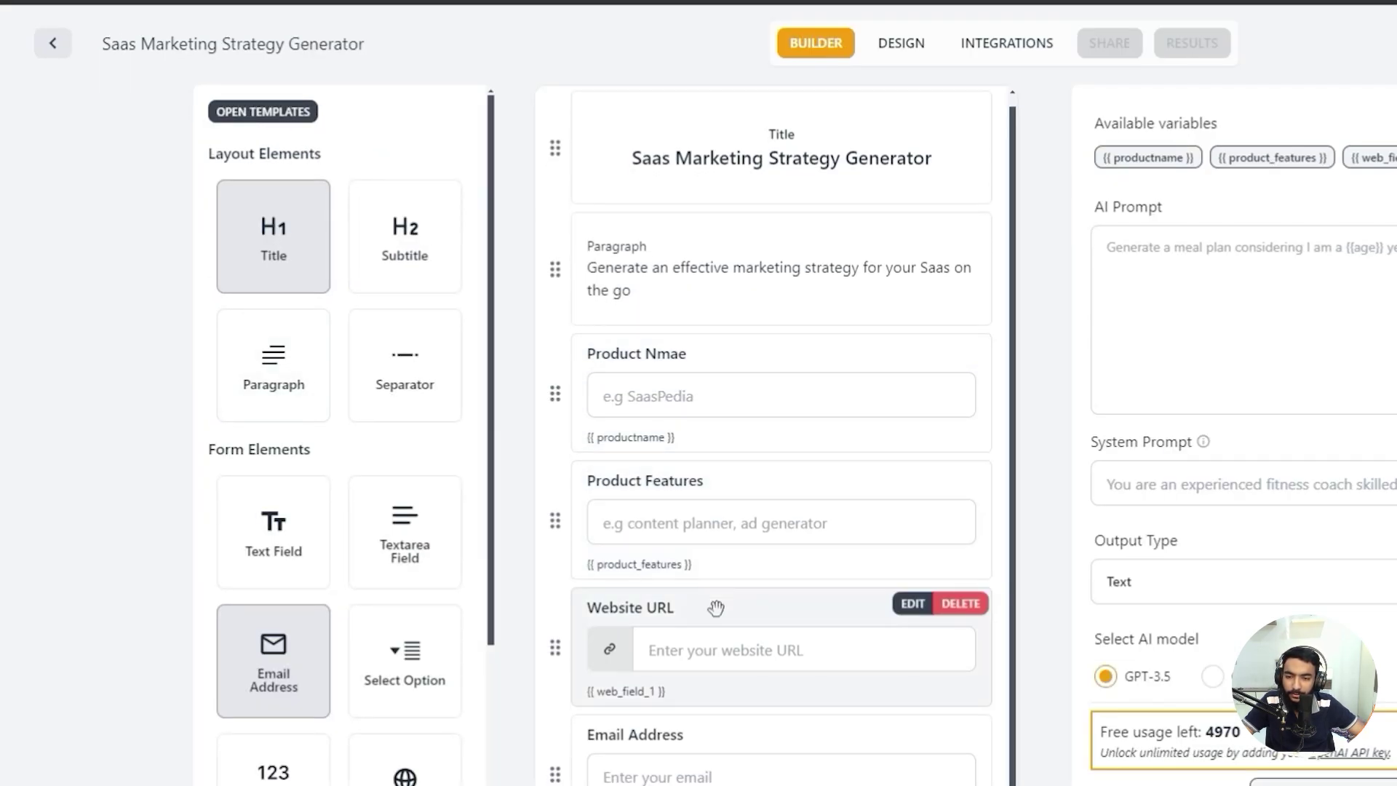
pyautogui.click(717, 377)
pyautogui.click(907, 348)
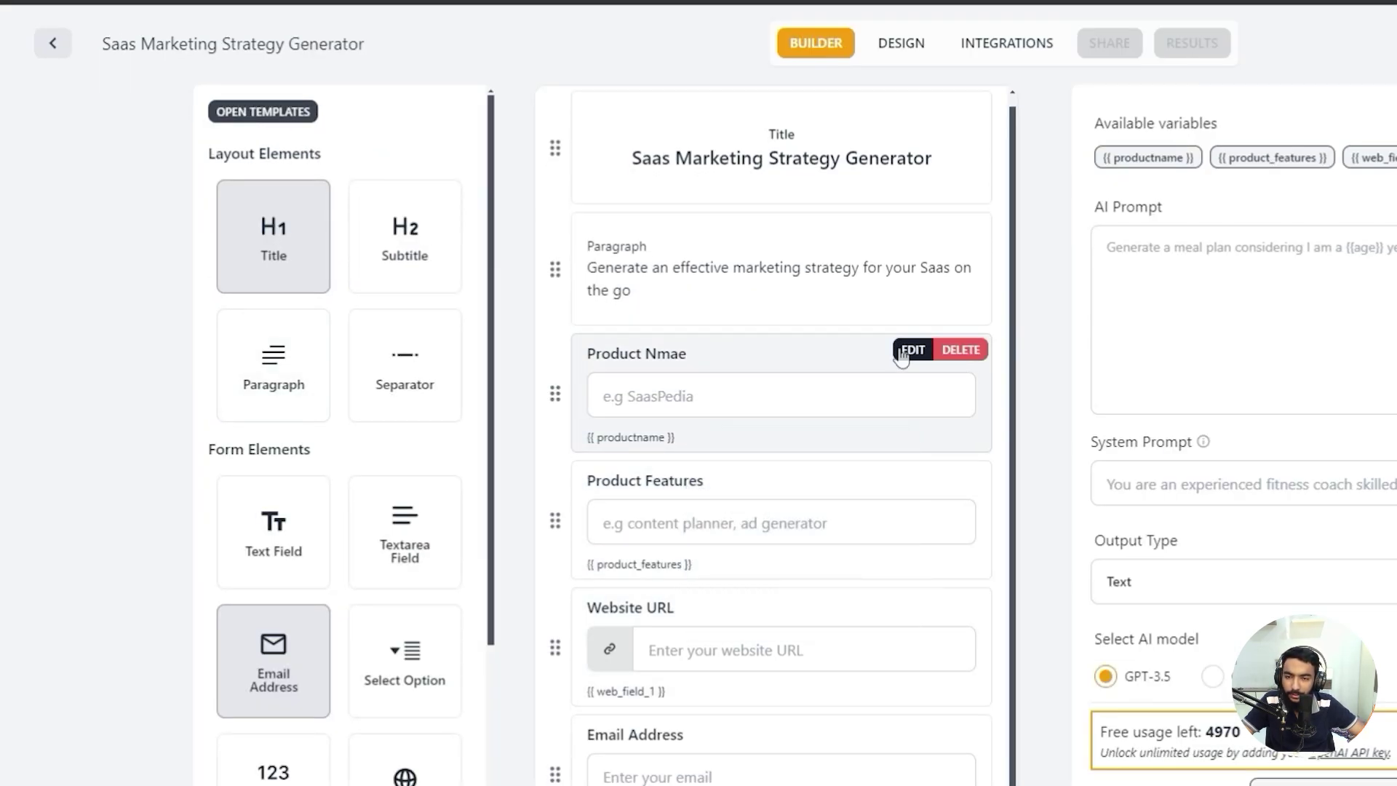
pyautogui.click(305, 268)
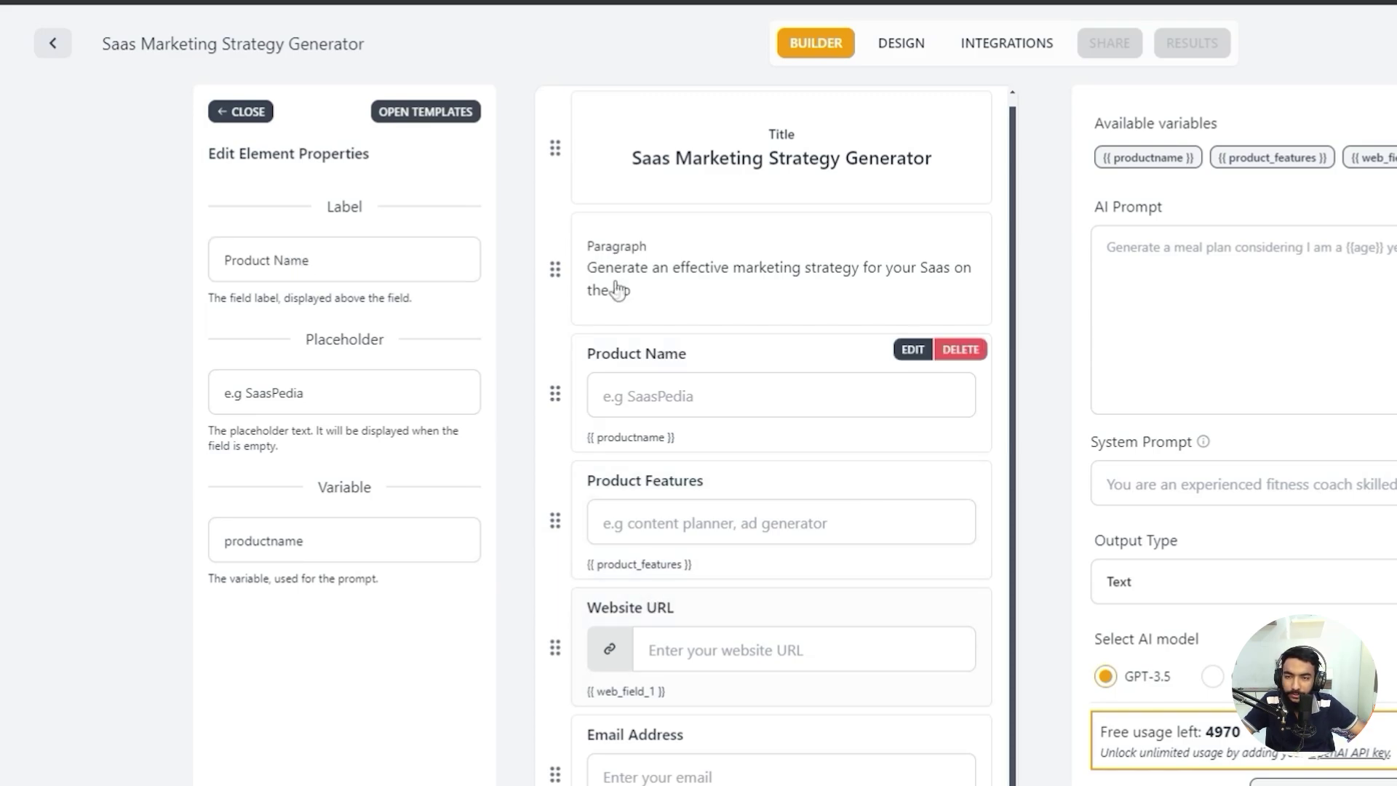
# - Add a Target Market field with placeholder 'e.g Saas founders, entrepreneurs' and variable target_market
pyautogui.click(240, 112)
pyautogui.moveTo(259, 523); pyautogui.dragTo(771, 571)
pyautogui.click(304, 259)
pyautogui.write('Target Market')
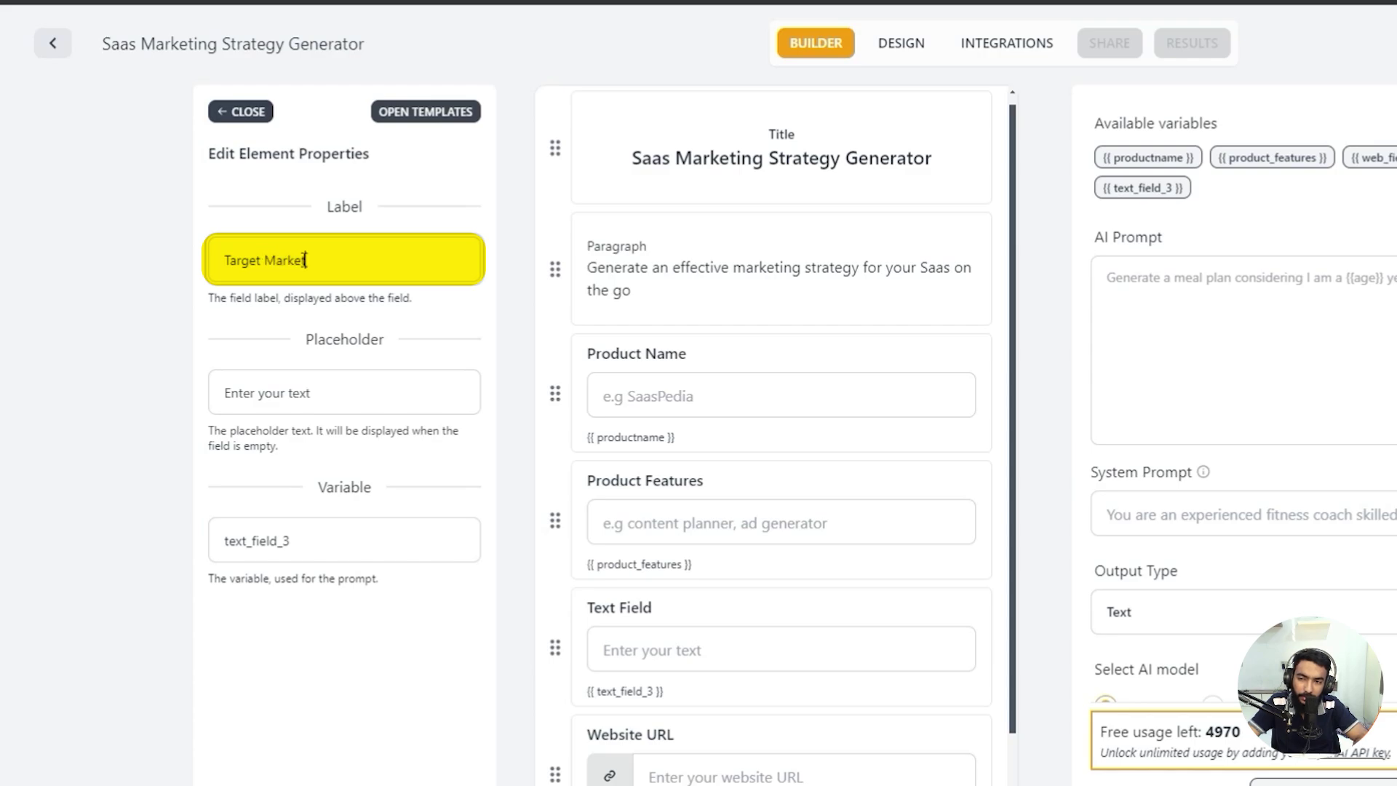
pyautogui.press('Tab')
pyautogui.press('BackSpace')
pyautogui.write('e.g')
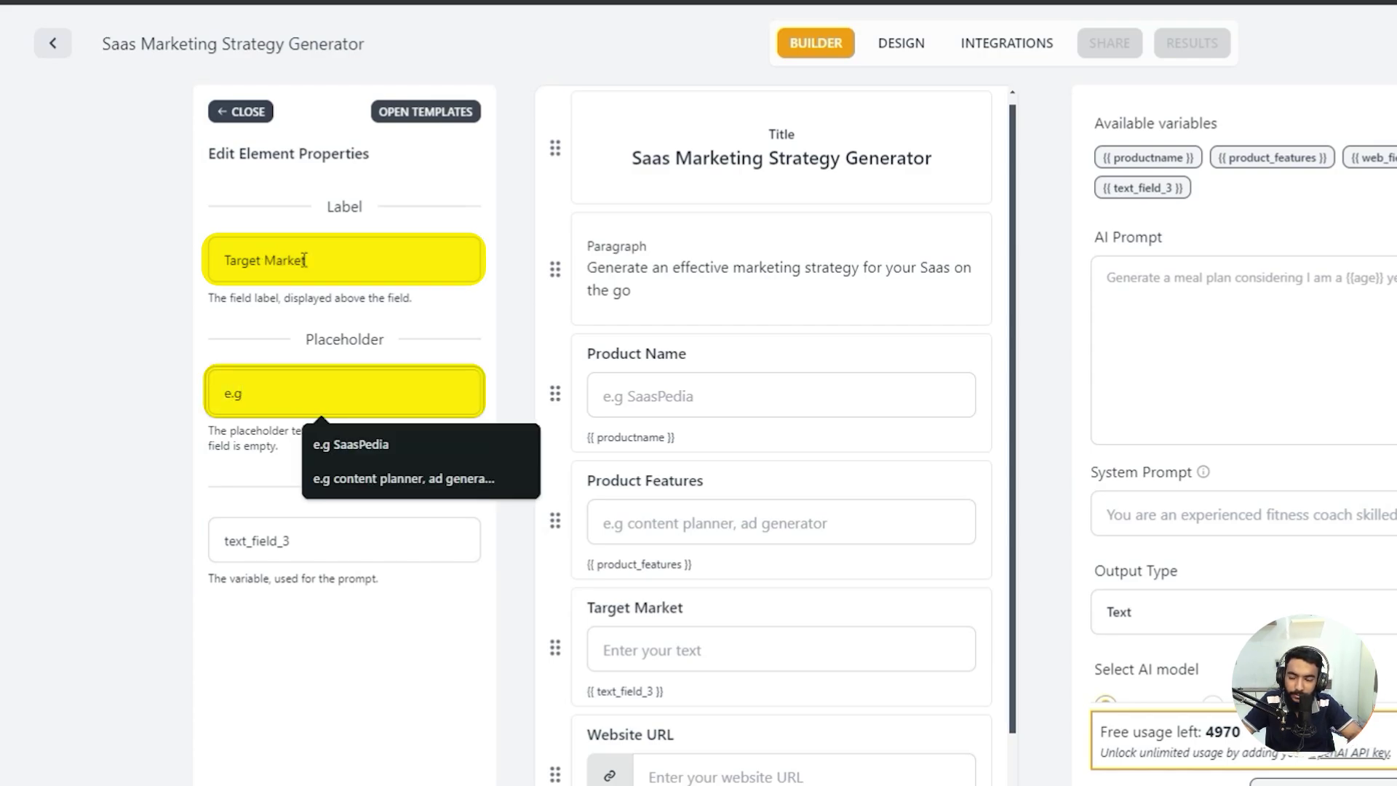
pyautogui.write(' Saas founders, entrepreneurs')
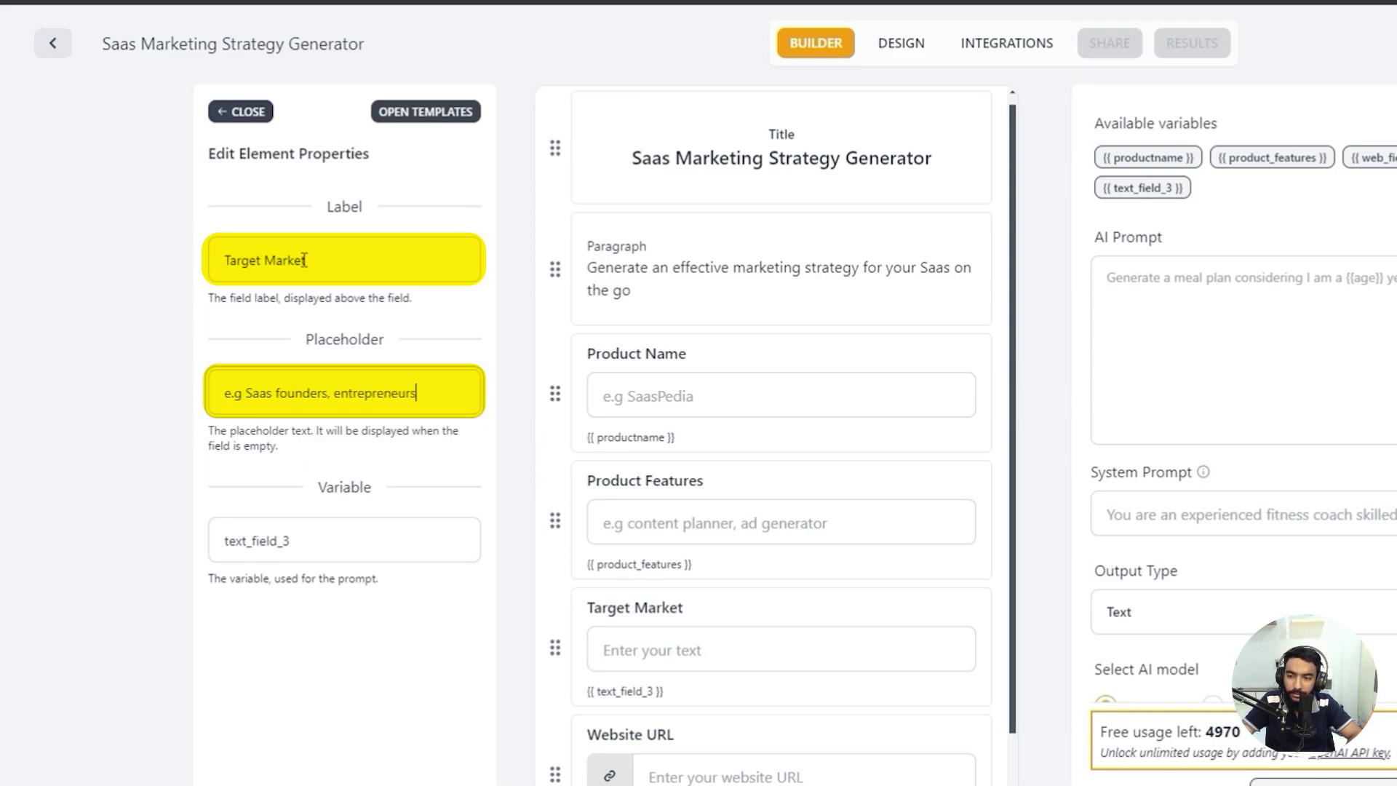
pyautogui.press('Tab')
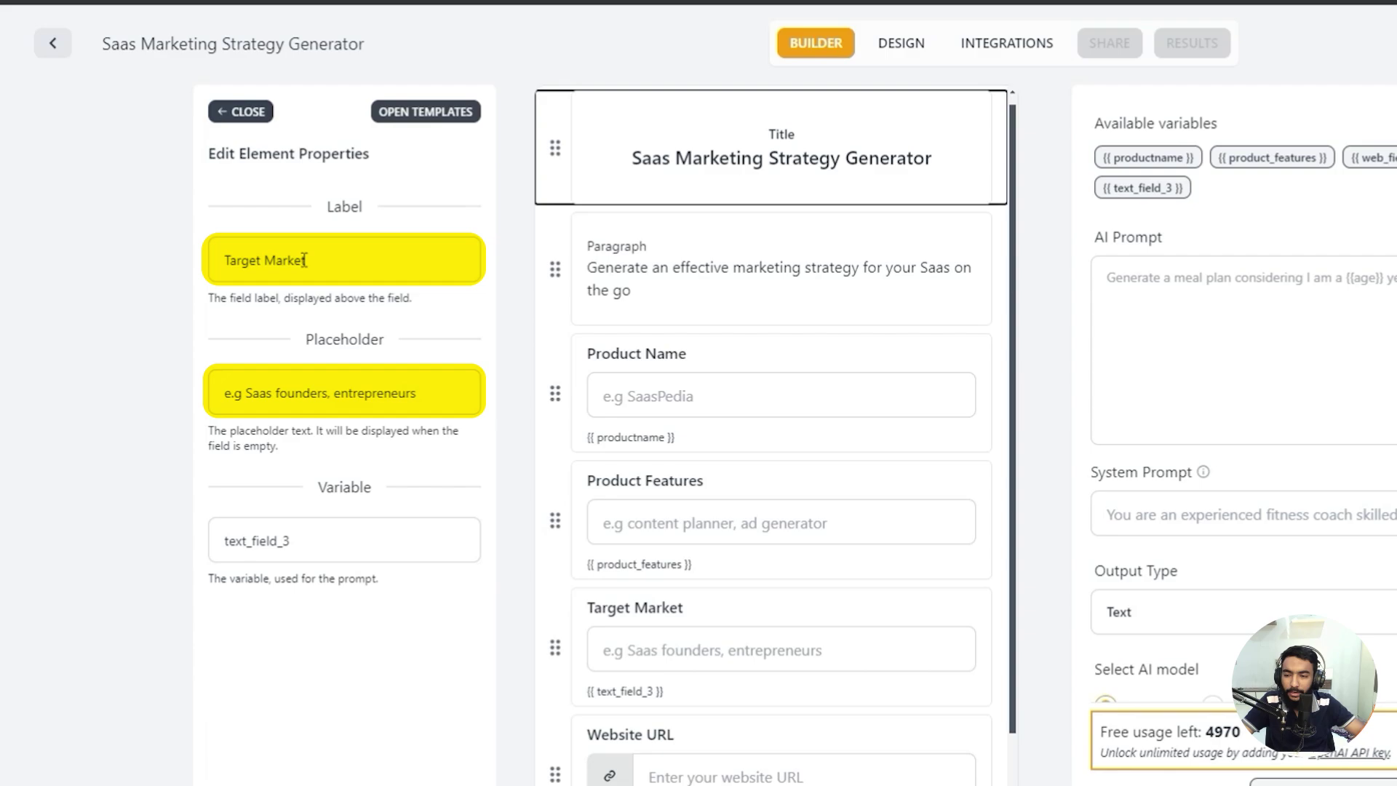
pyautogui.doubleClick(269, 541)
pyautogui.write('target_market')
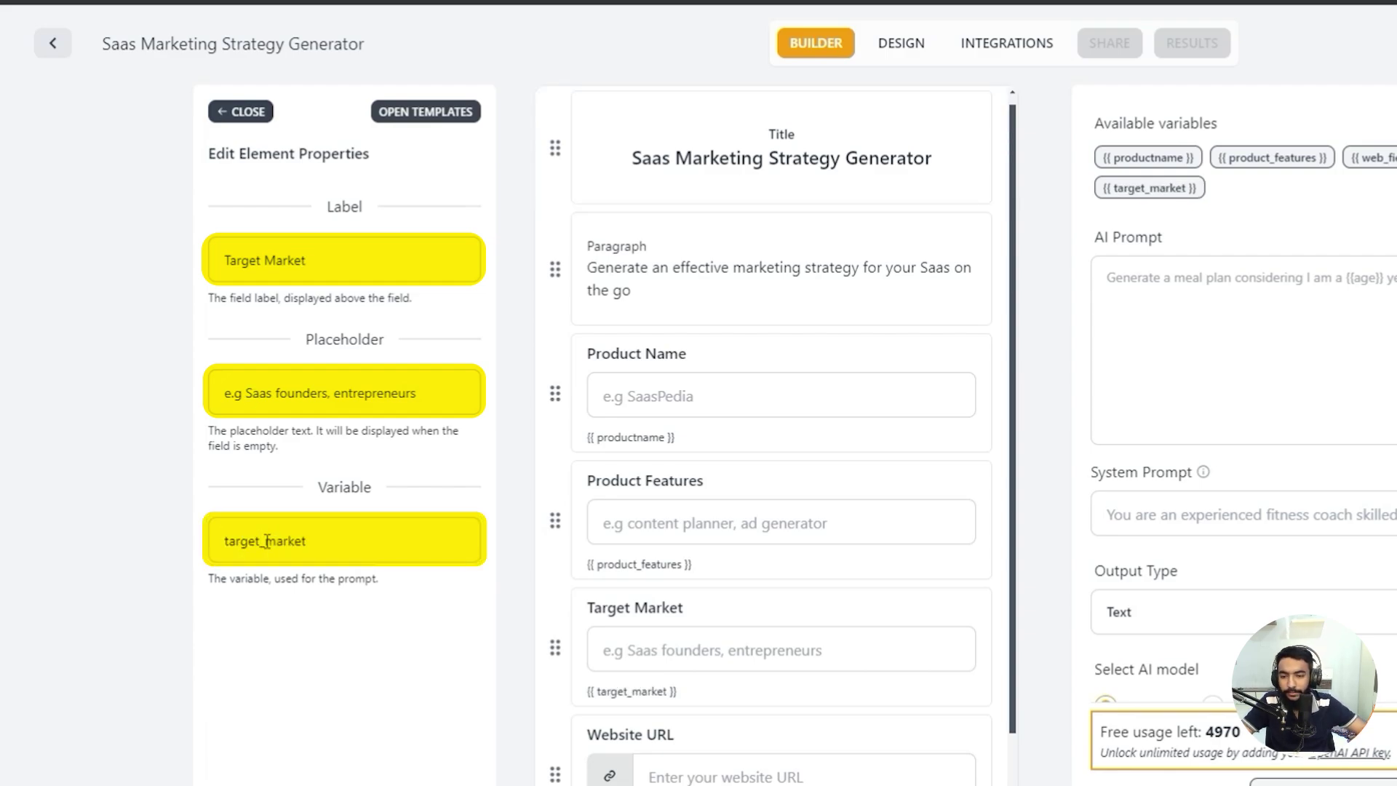
# - Rename the Website URL and Email Address variables to website_url and email_address
pyautogui.scroll(-2, 756, 546)
pyautogui.scroll(-1, 657, 605)
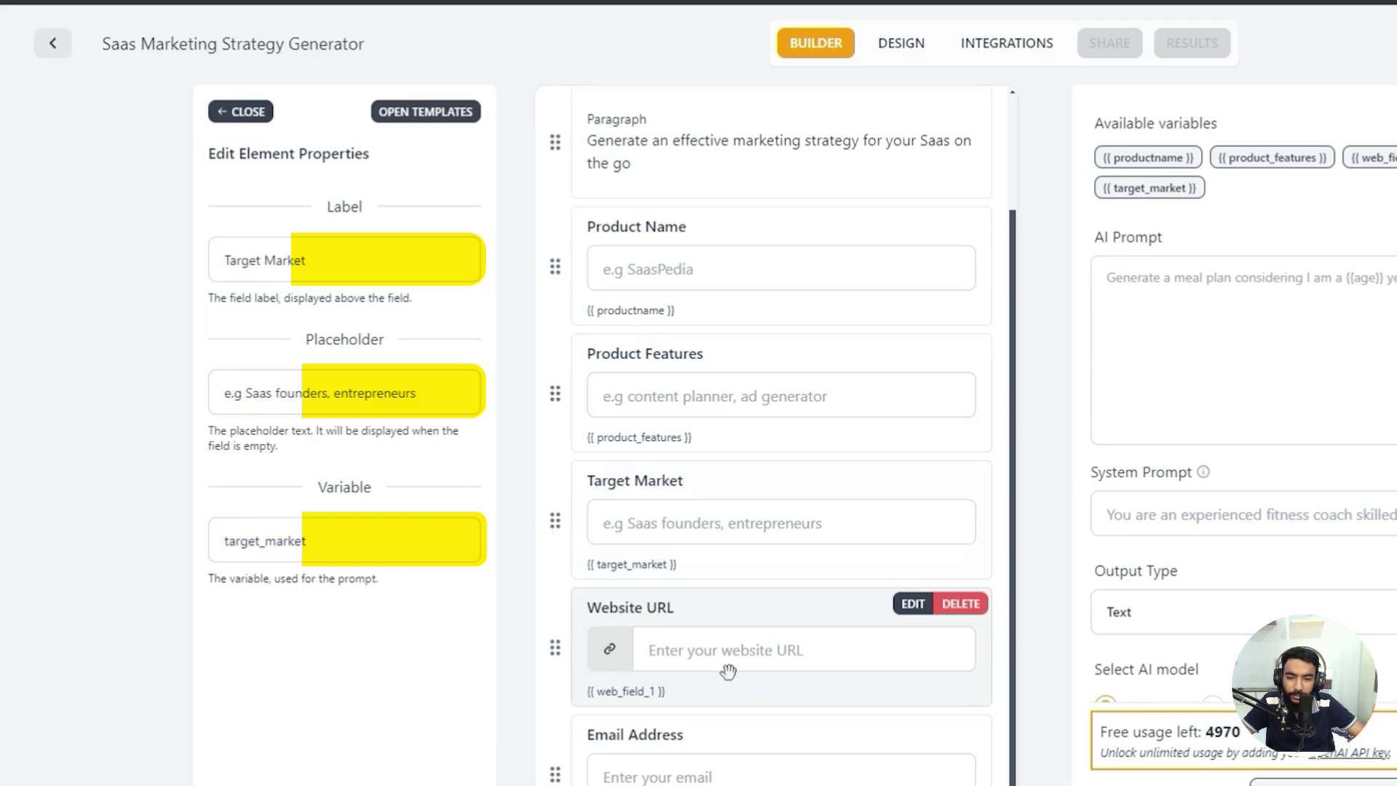
pyautogui.click(728, 670)
pyautogui.doubleClick(296, 541)
pyautogui.write('website_url')
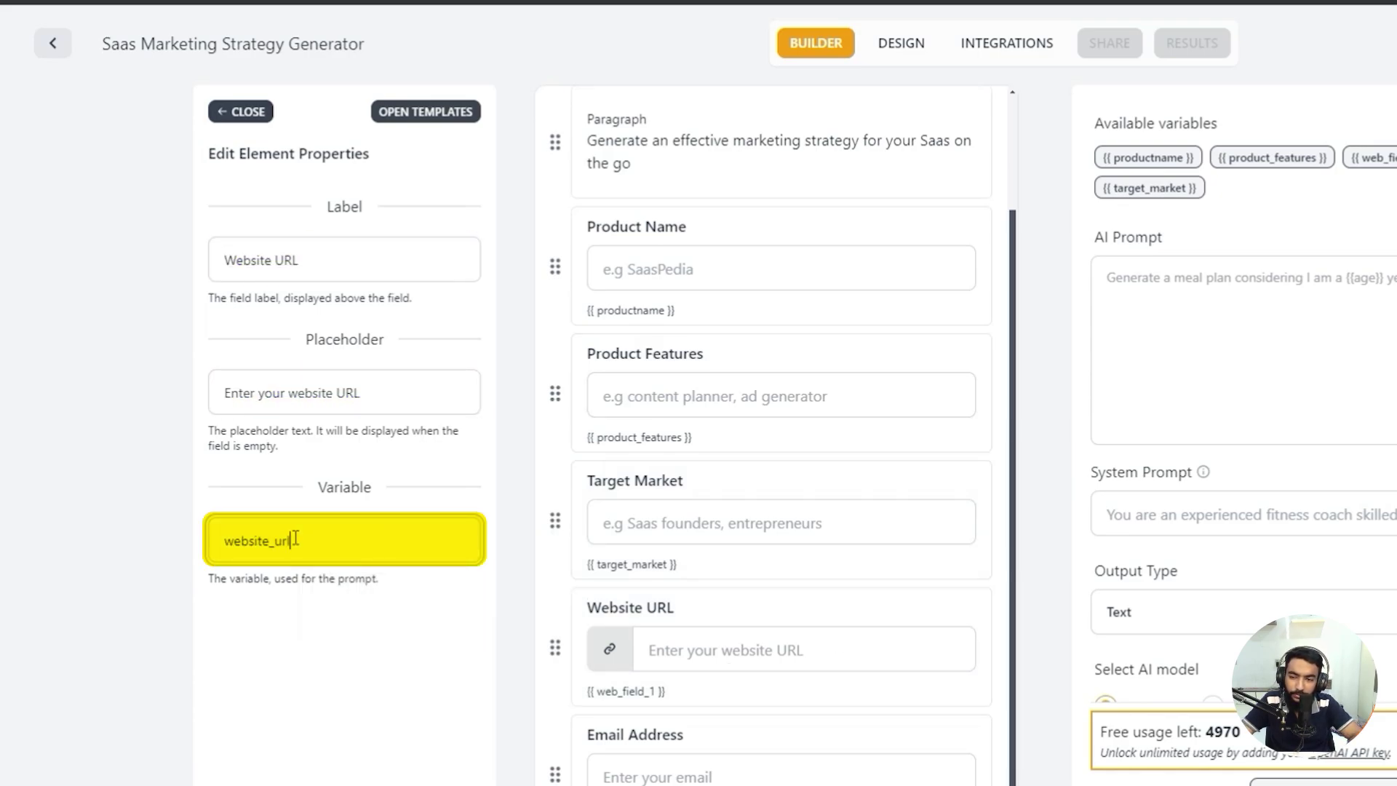
pyautogui.click(692, 727)
pyautogui.doubleClick(266, 540)
pyautogui.write('email_address')
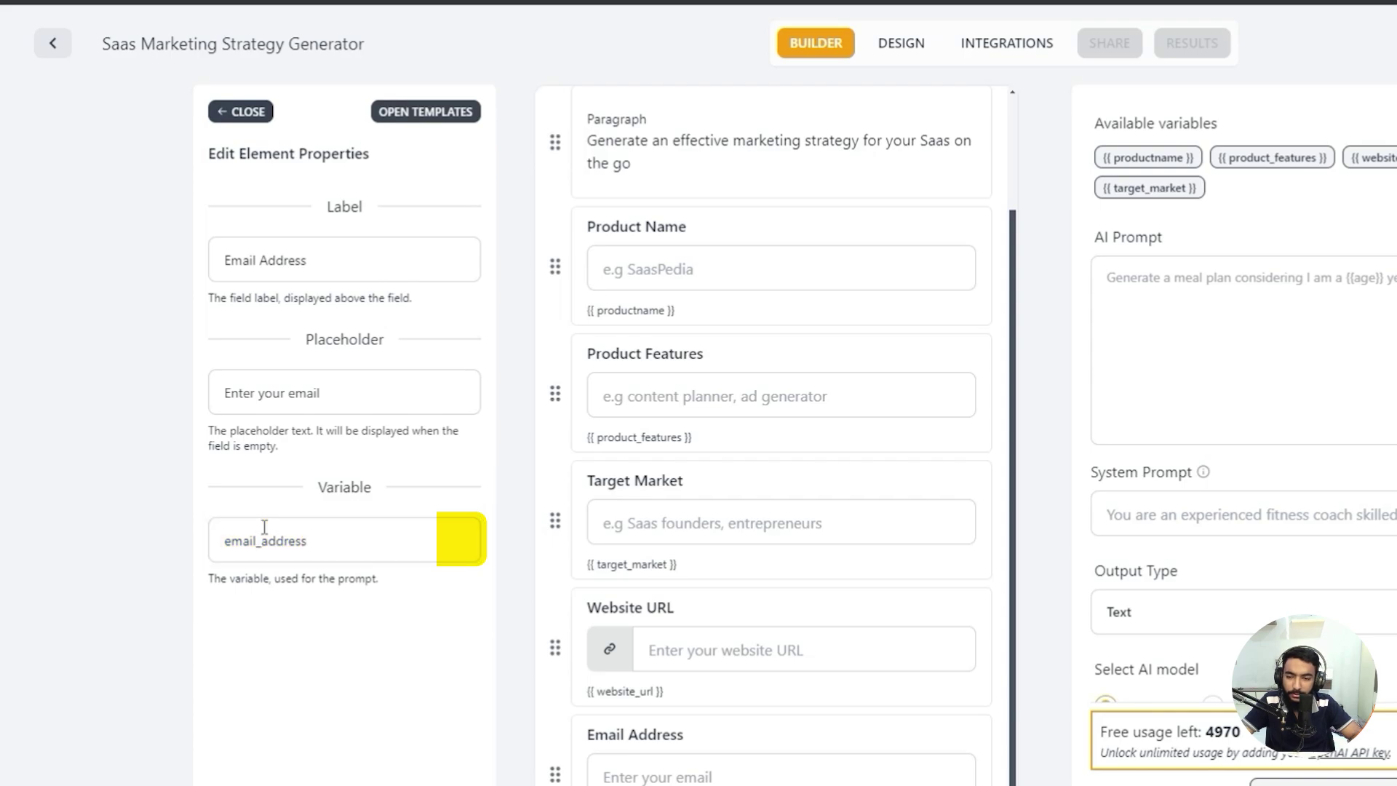
pyautogui.press('Return')
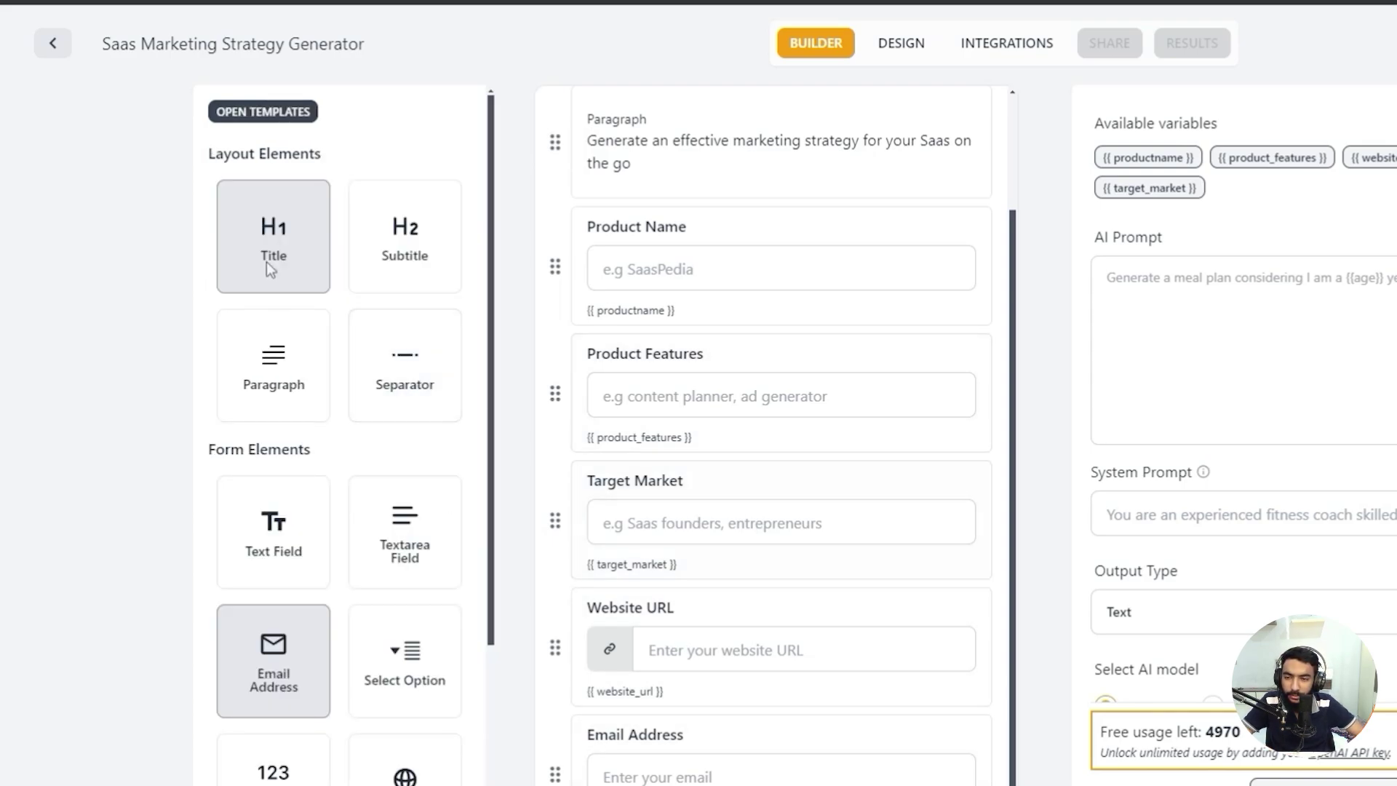
pyautogui.scroll(-3, 262, 295)
# - Add a text field below Product Features, typing label Monthly Marketing Budget and variable mm_budget
pyautogui.scroll(2, 313, 305)
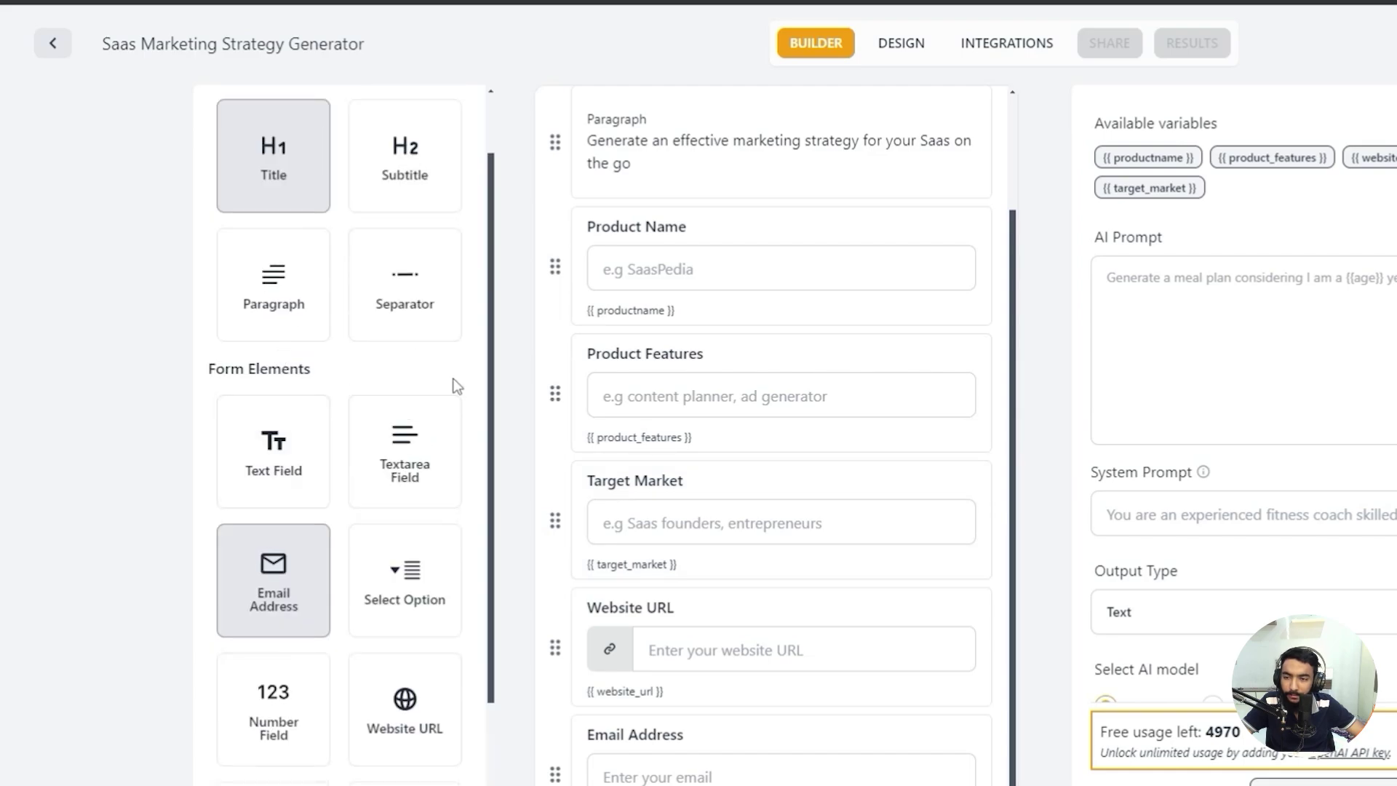
pyautogui.moveTo(291, 464); pyautogui.dragTo(627, 472)
pyautogui.click(911, 477)
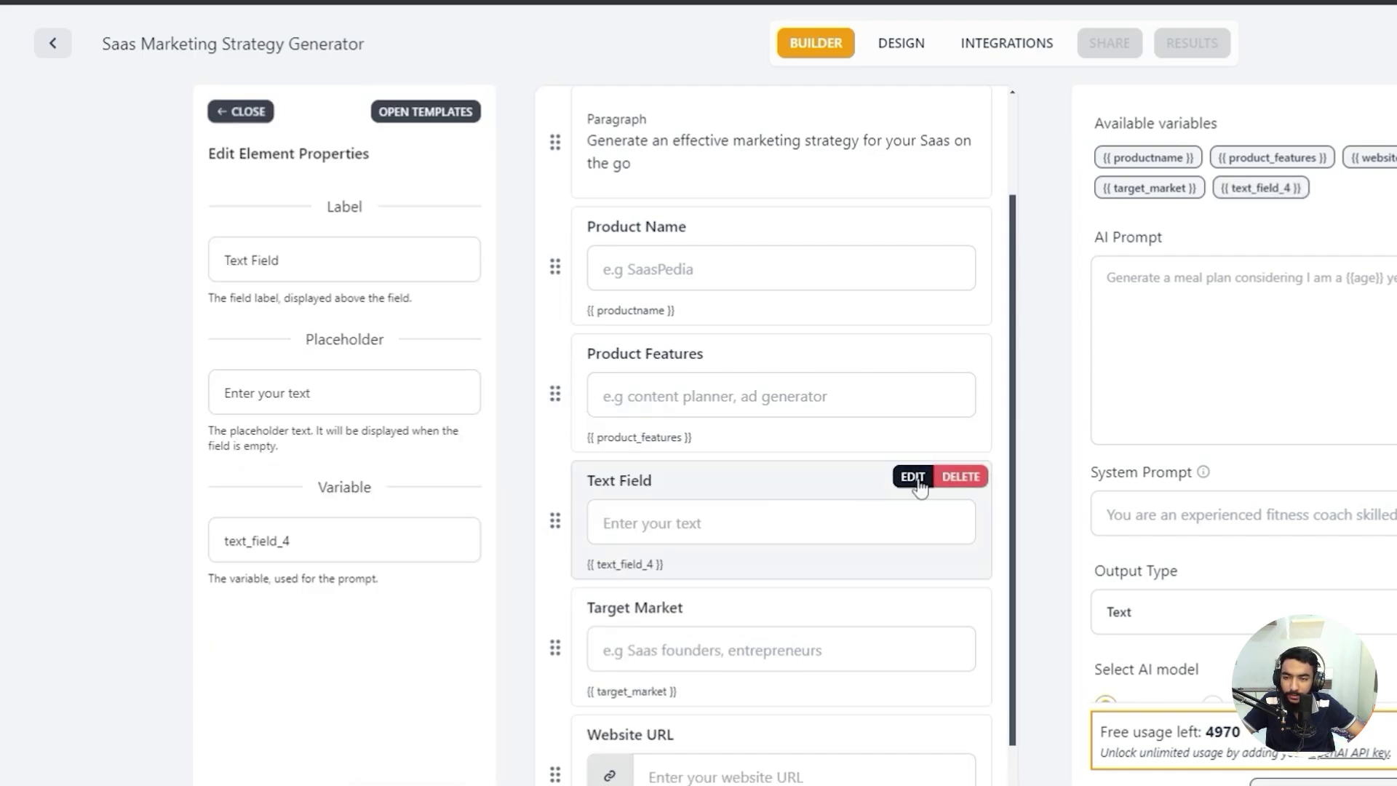
pyautogui.tripleClick(326, 256)
pyautogui.write('Montl')
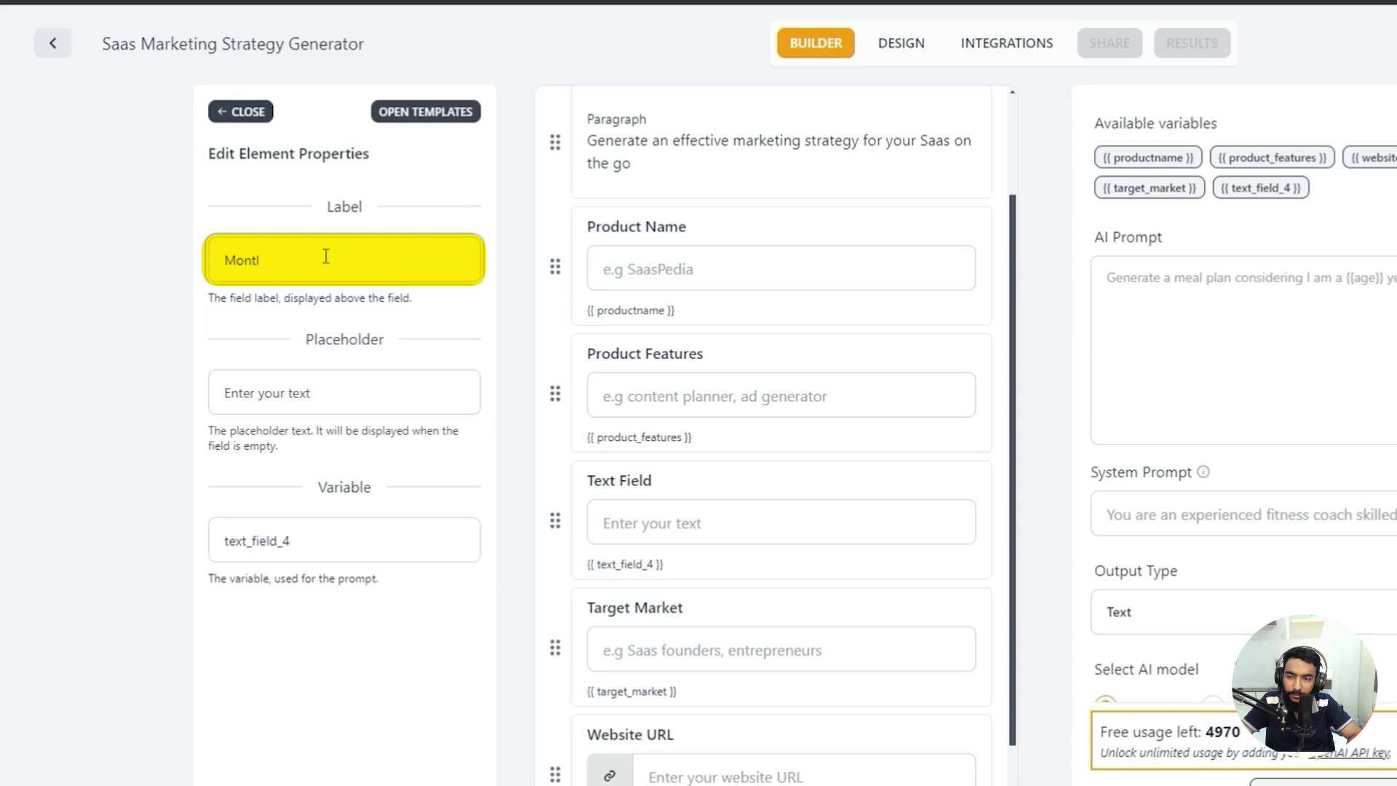
pyautogui.write('y Marketing Budget')
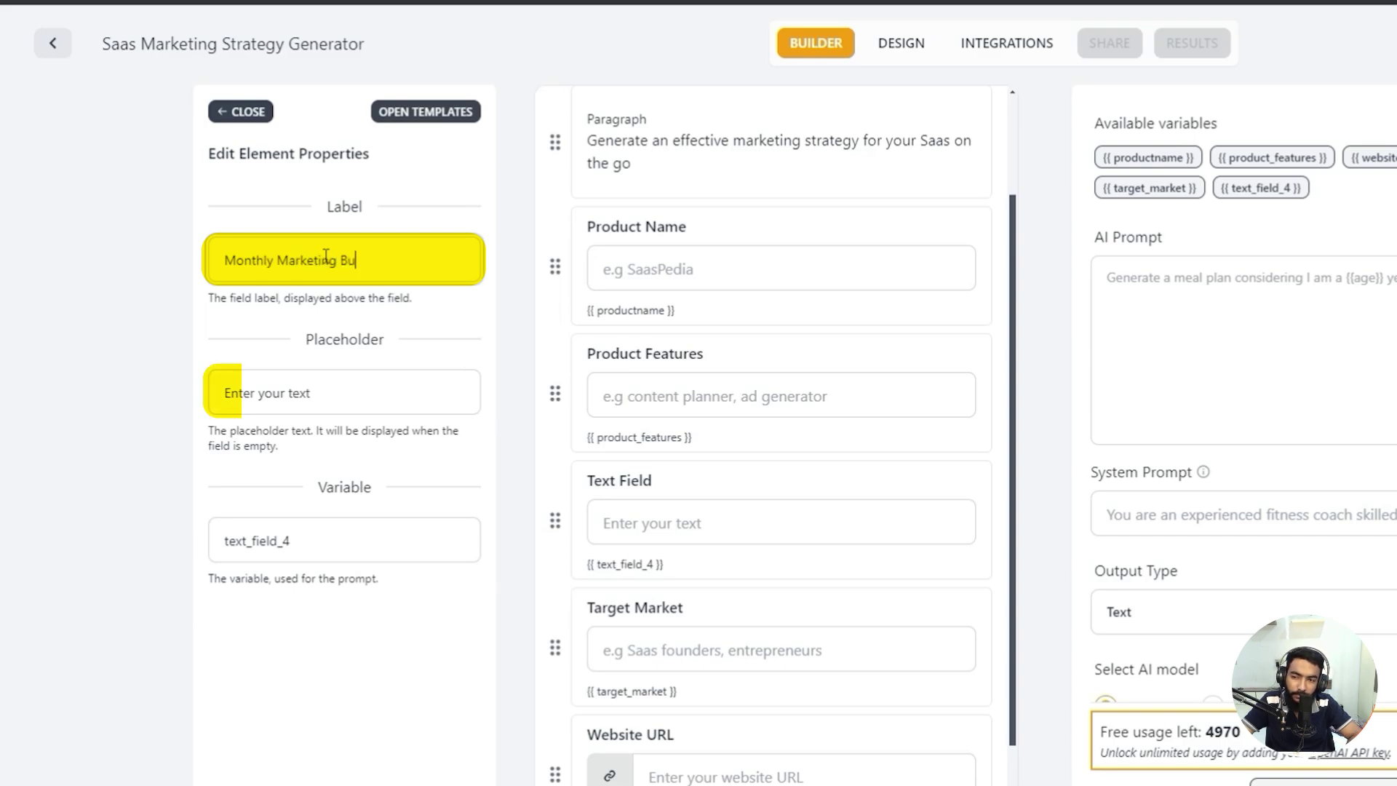
pyautogui.write('mm_budget')
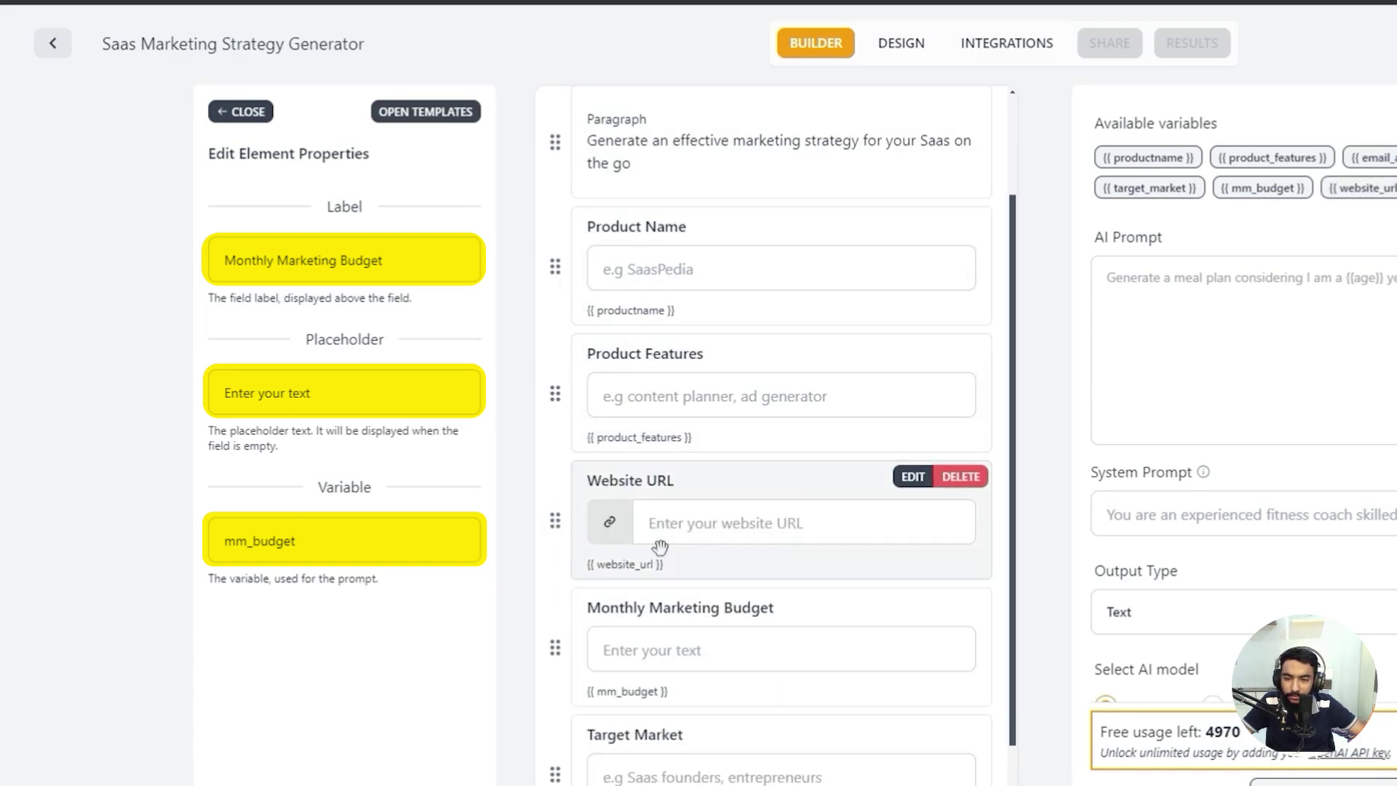
# - Insert a separator after Website URL and move Target Market above Monthly Marketing Budget
pyautogui.moveTo(405, 371); pyautogui.dragTo(764, 570)
pyautogui.scroll(-2, 655, 575)
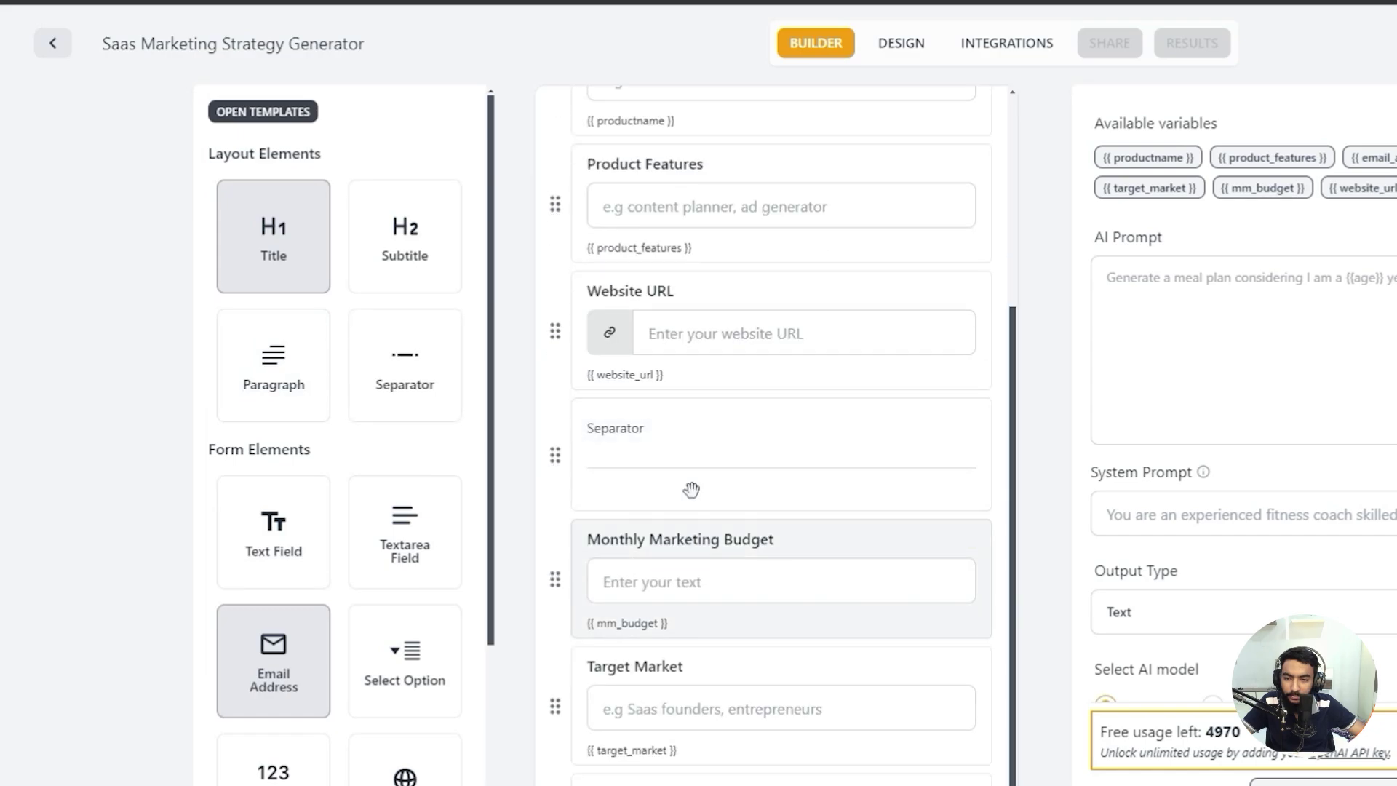
pyautogui.scroll(-1, 724, 633)
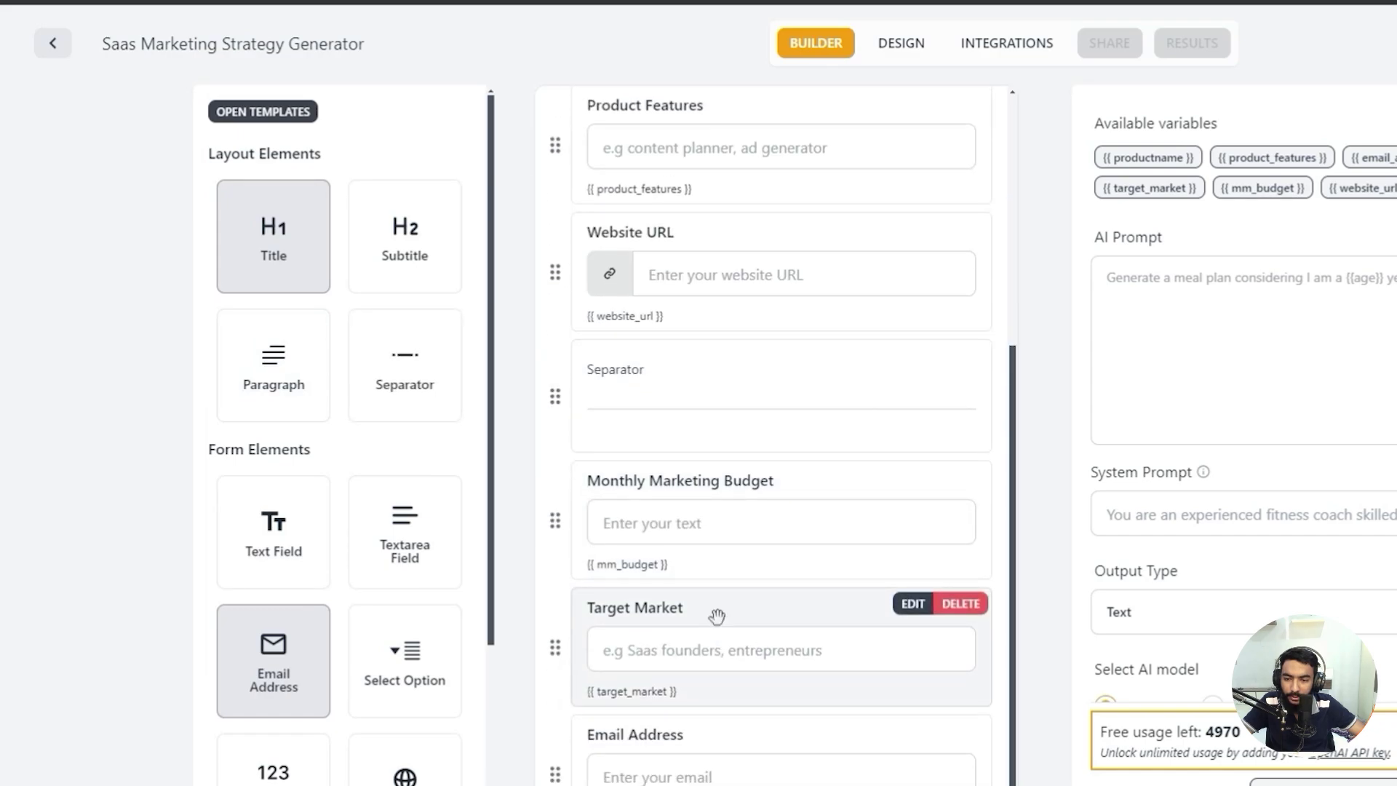
pyautogui.moveTo(718, 599); pyautogui.dragTo(730, 478)
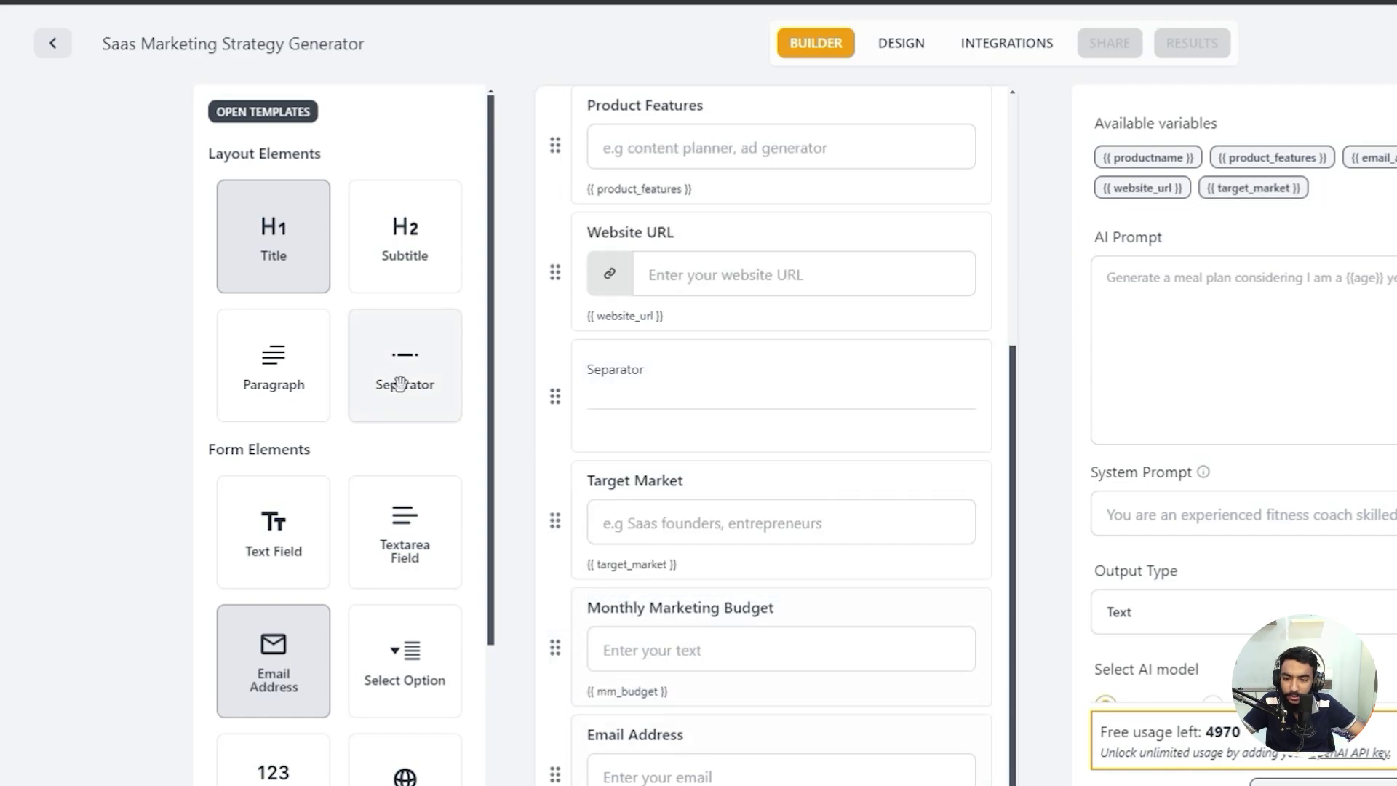
# - Insert a second separator after the Monthly Marketing Budget field
pyautogui.moveTo(401, 384); pyautogui.dragTo(720, 727)
pyautogui.scroll(-2, 727, 620)
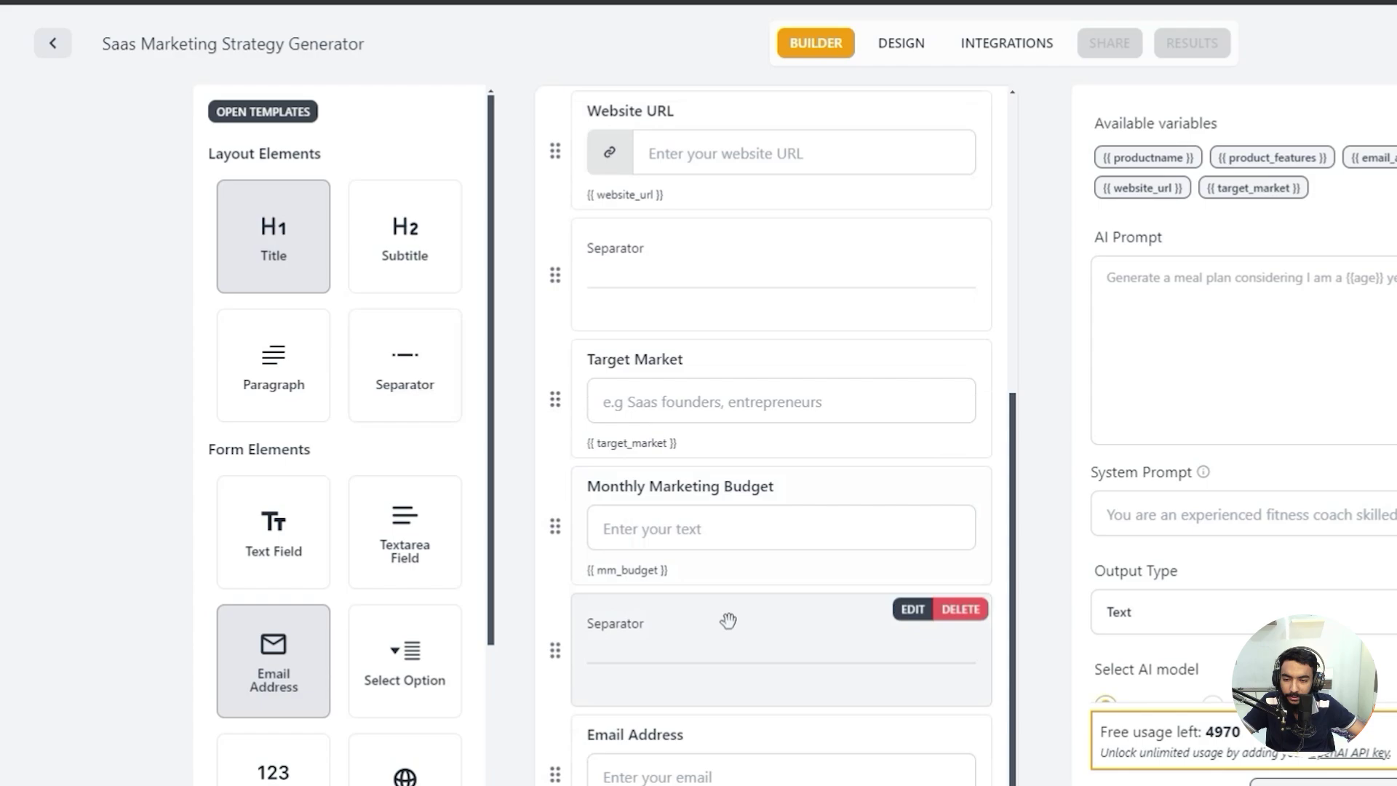
pyautogui.scroll(-4, 381, 664)
pyautogui.scroll(4, 903, 429)
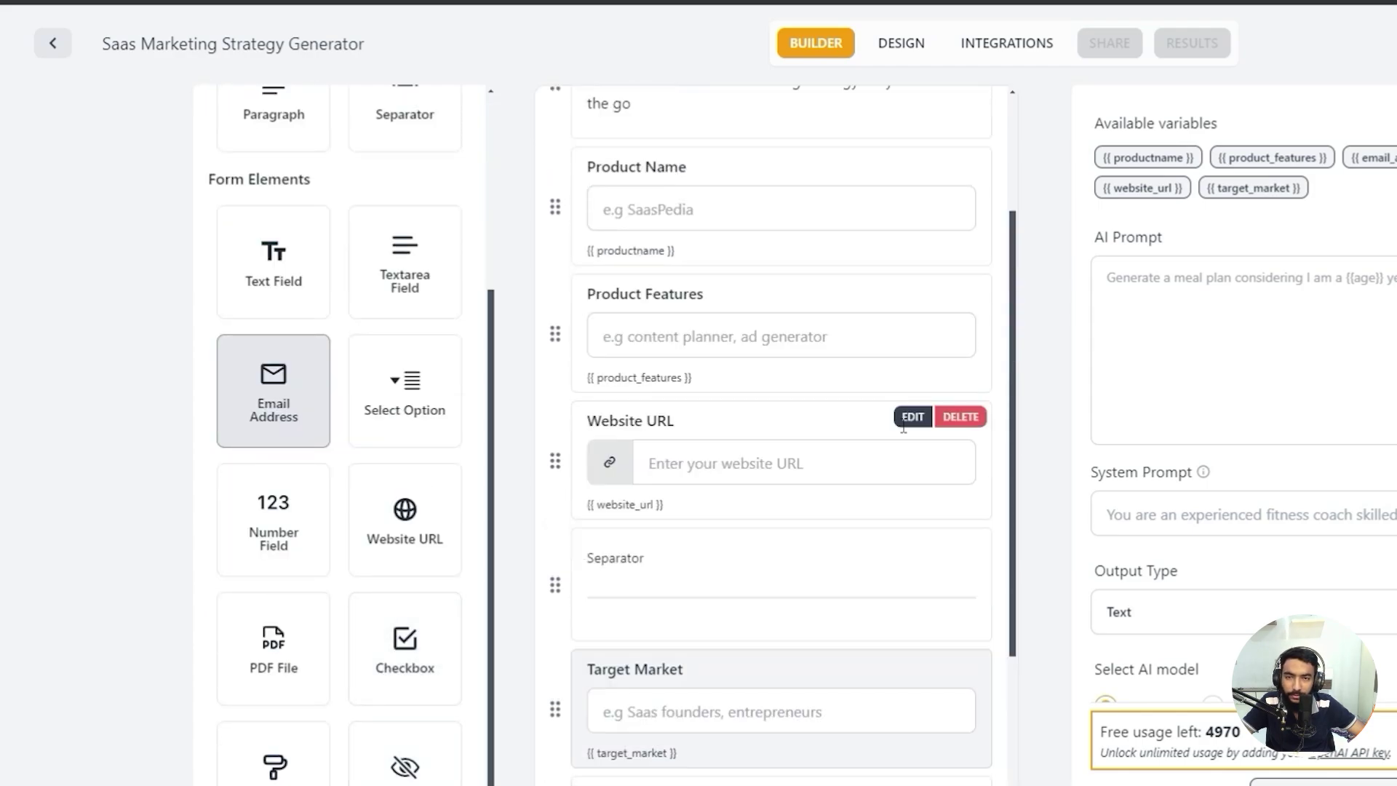
pyautogui.scroll(3, 903, 430)
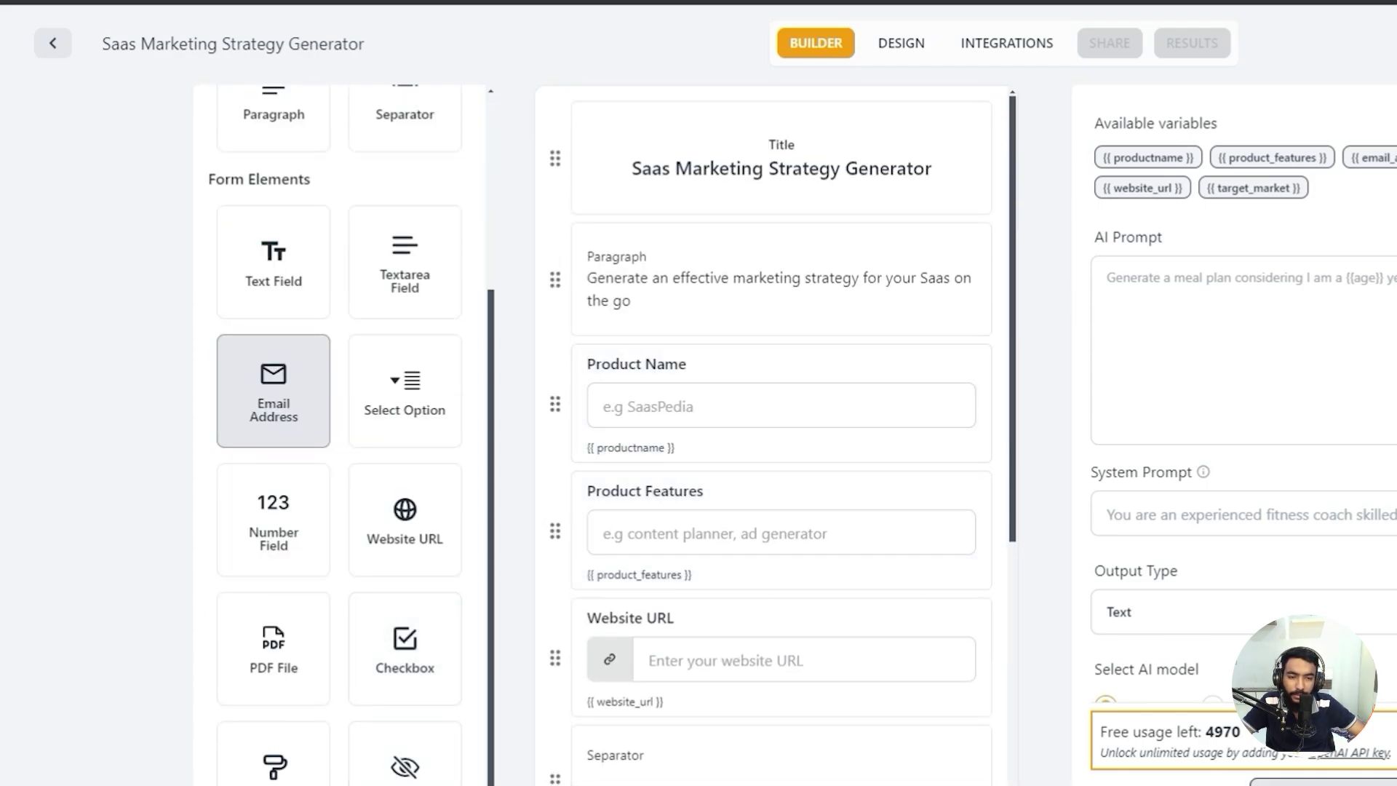
pyautogui.click(1138, 329)
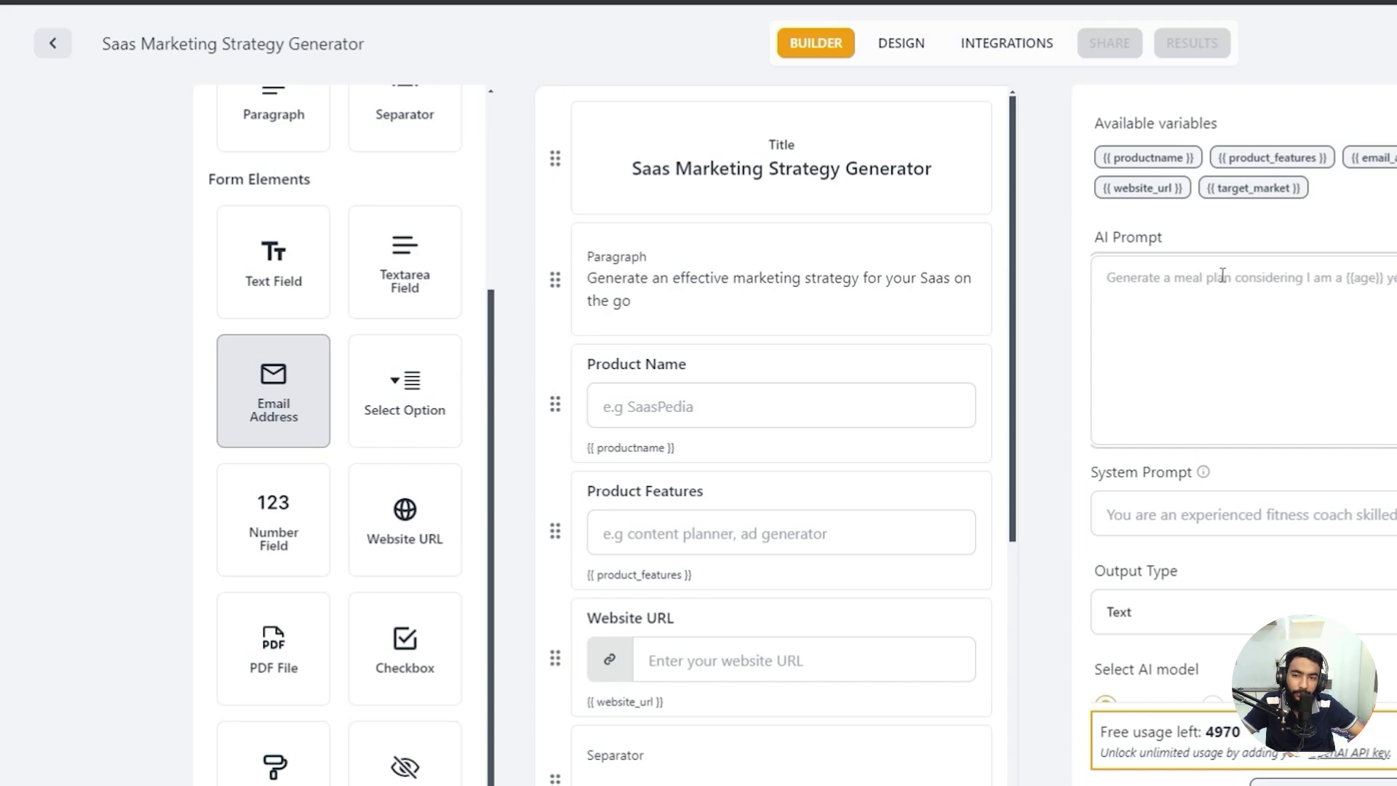
# - Write the expert-marketer prompt with Product Name, Product Features, Monthly Marketing Budget and Target Market lines
pyautogui.scroll(-1, 829, 338)
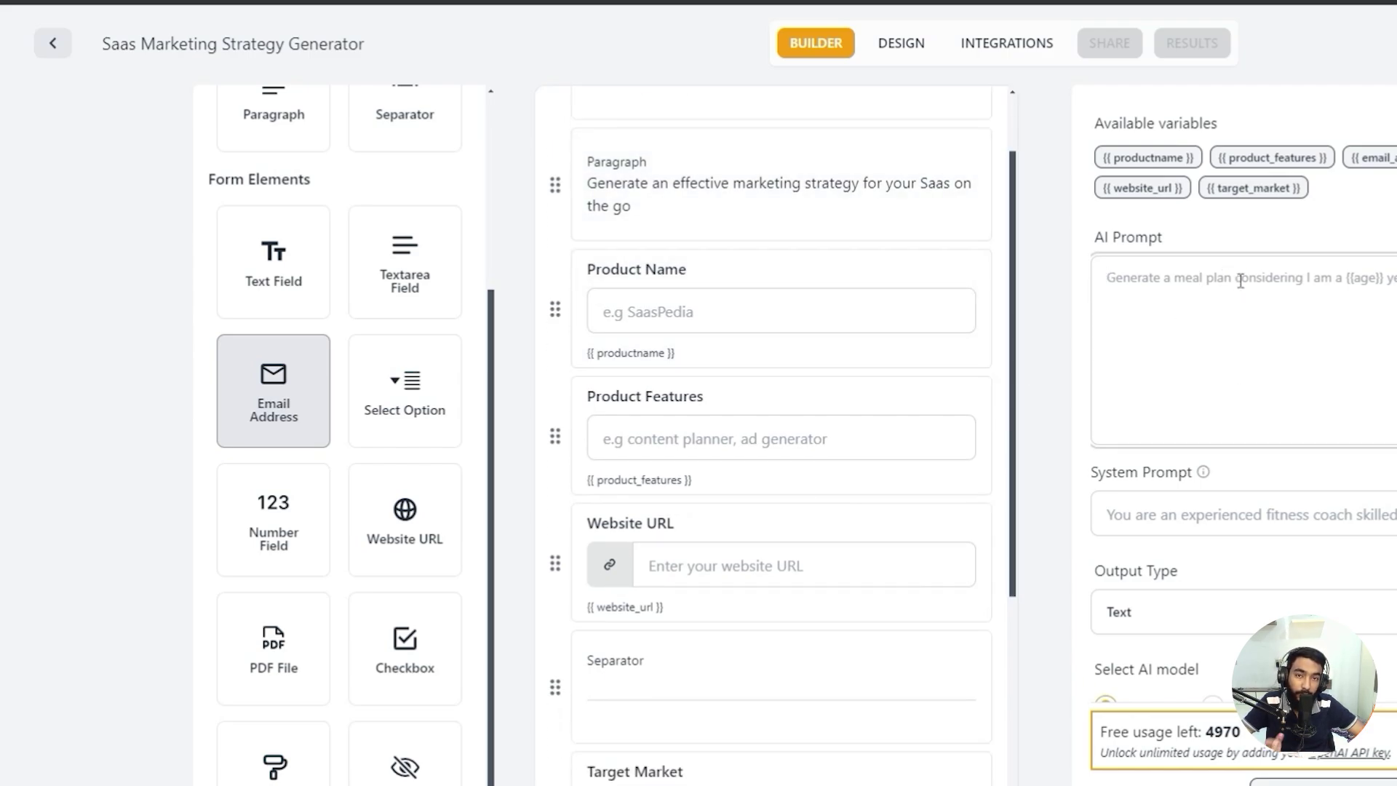
pyautogui.write('Act ')
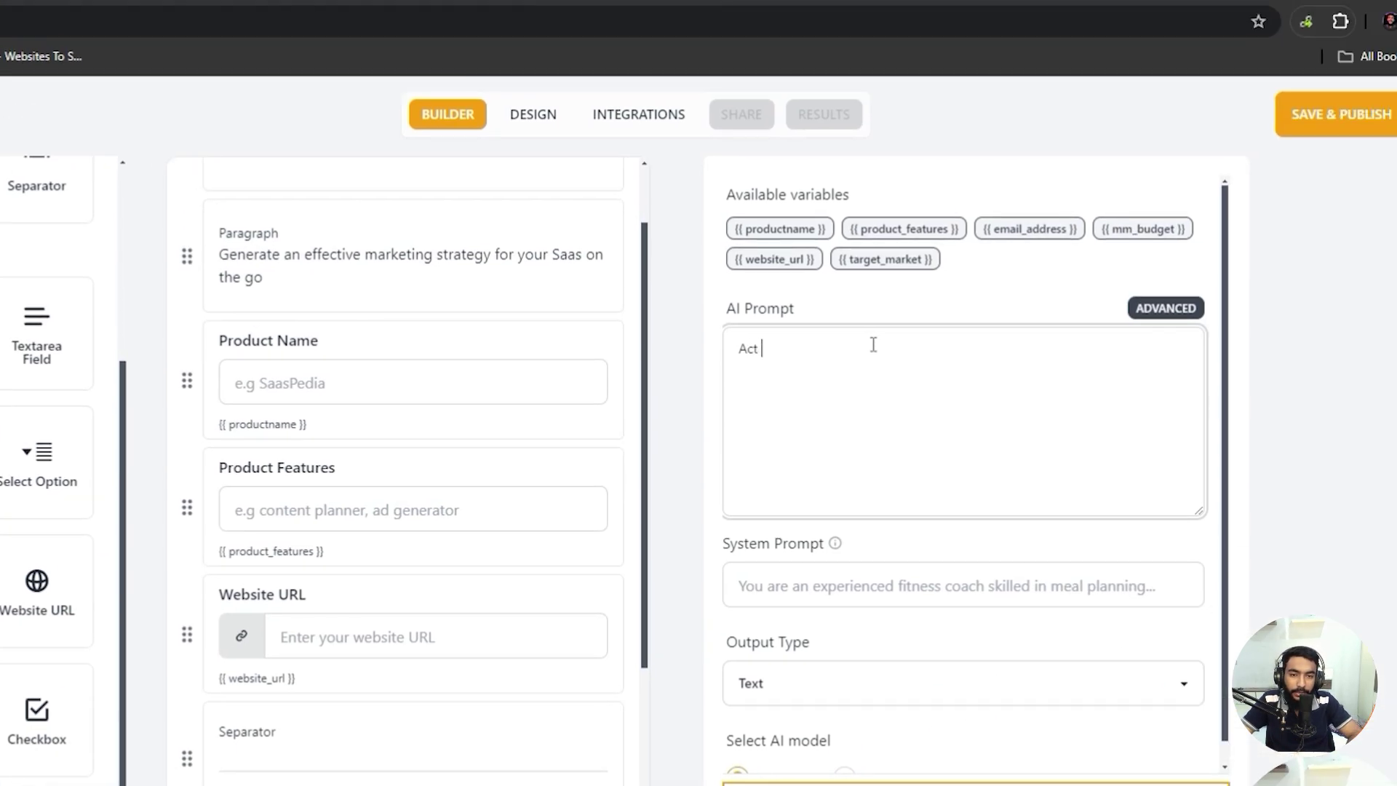
pyautogui.write('as an expert')
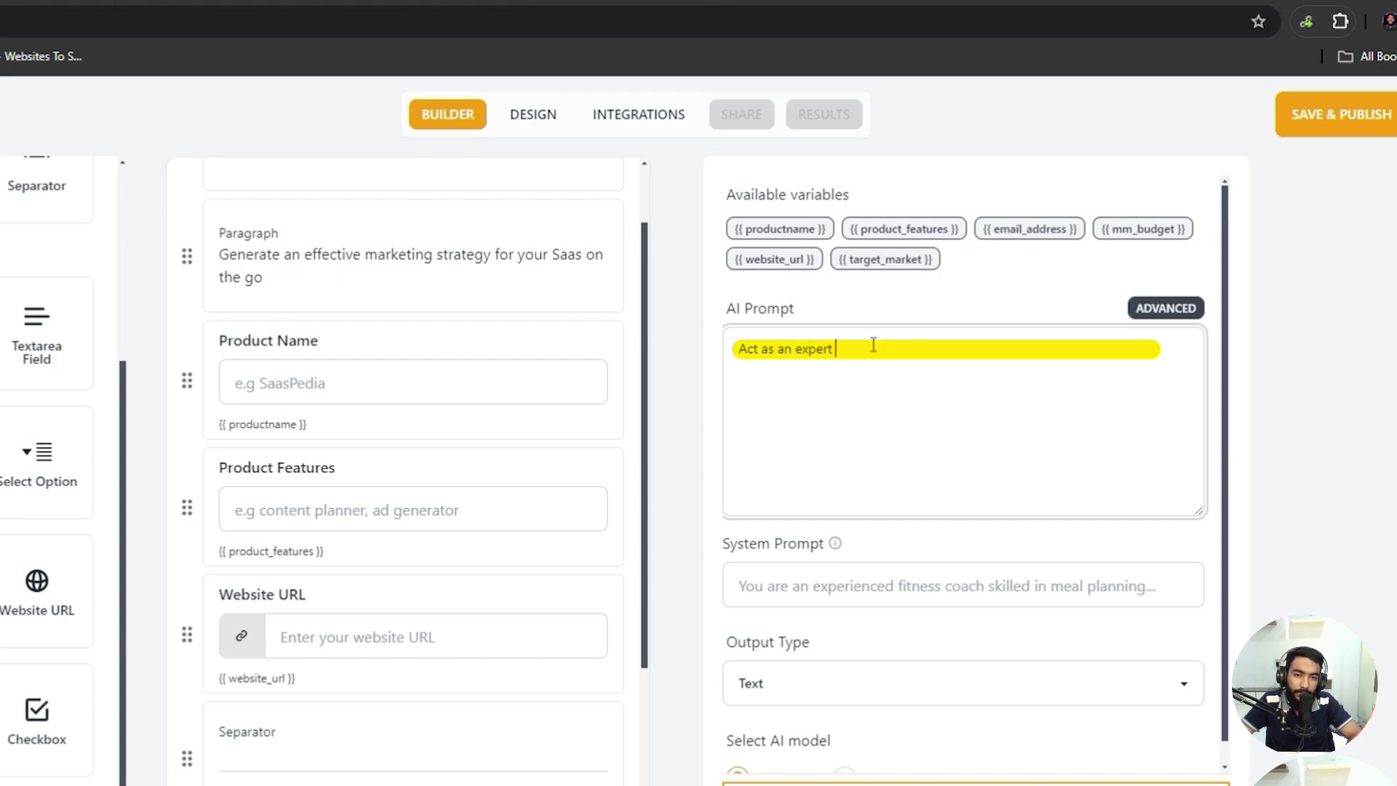
pyautogui.write(' marketing strategist for Saas businesses a')
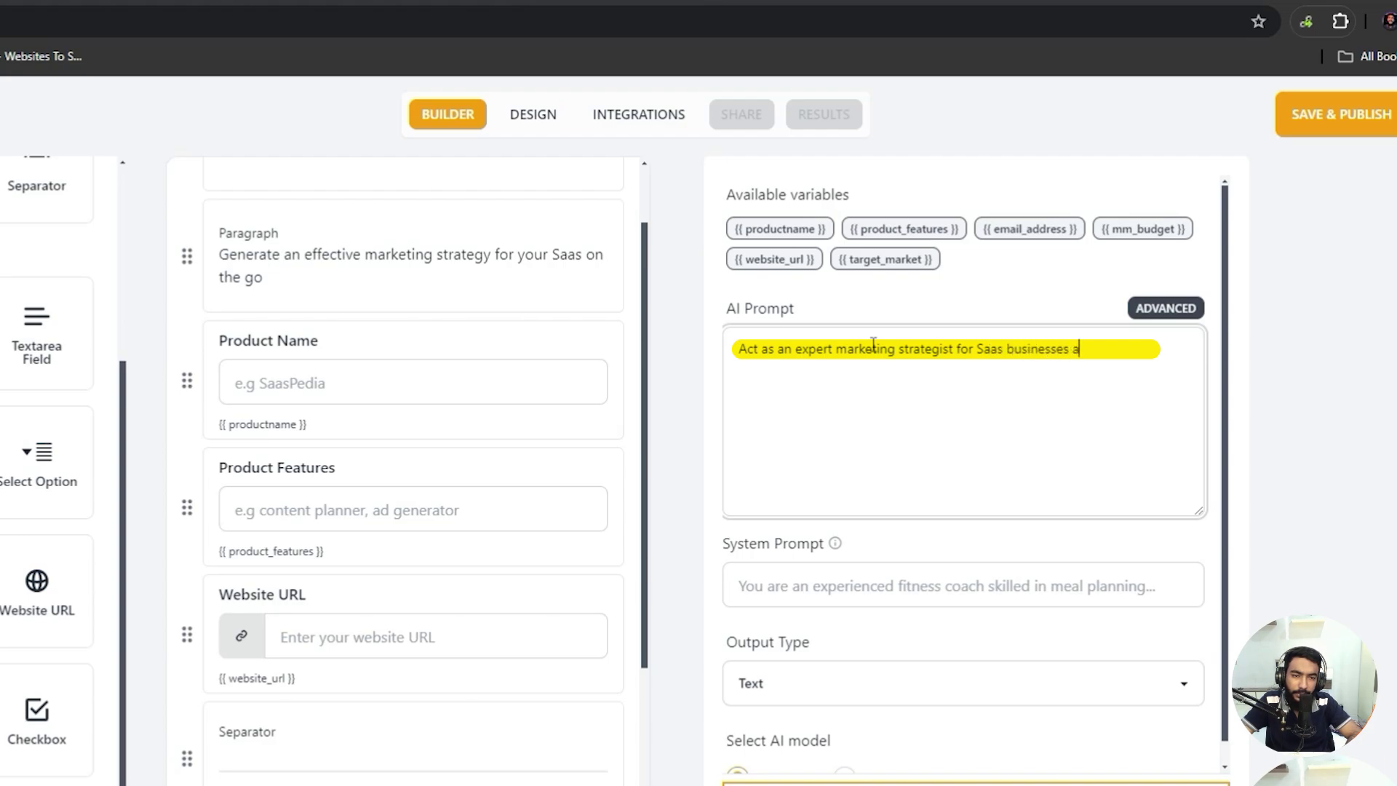
pyautogui.write(', and generate a marketing strategy for my Saas business according to below')
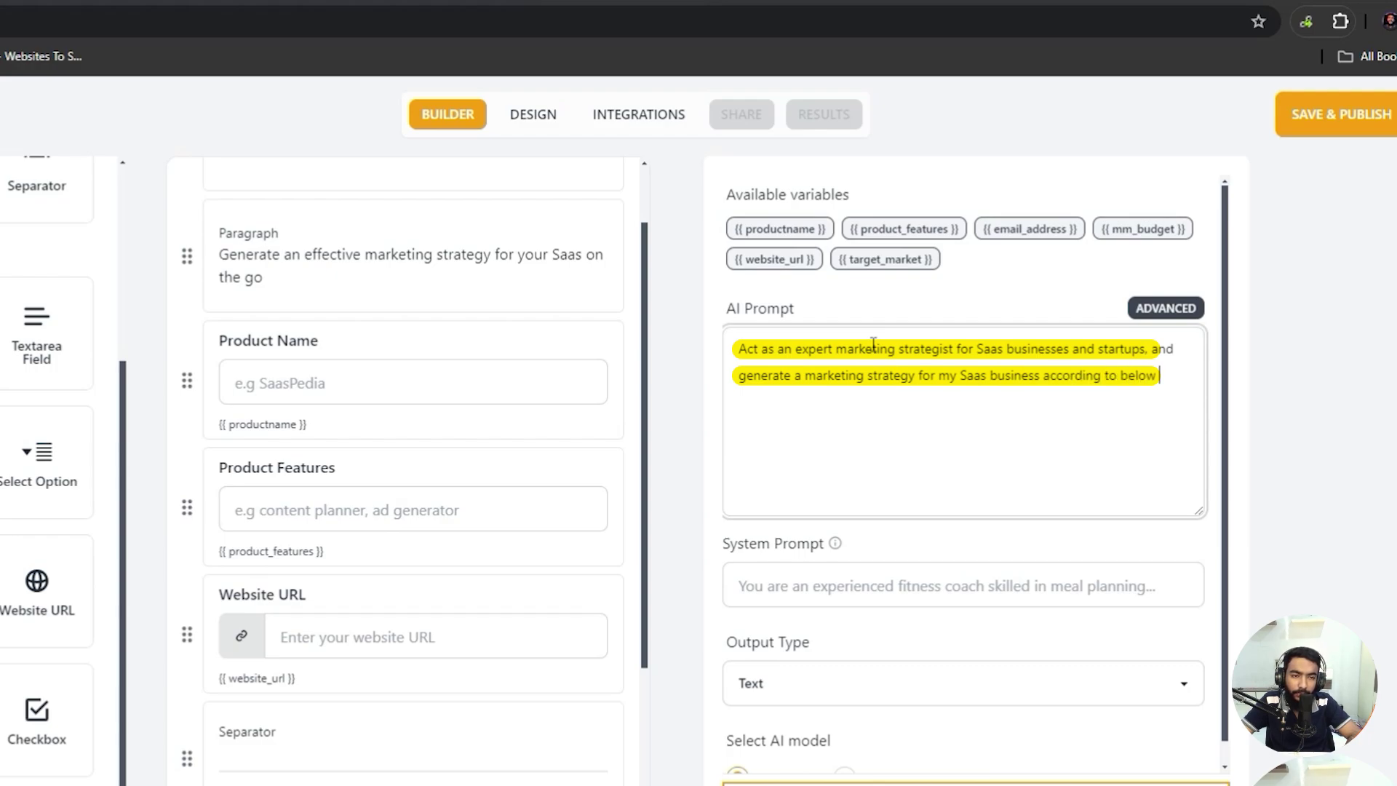
pyautogui.write('tails.')
pyautogui.press('Return')
pyautogui.write('Product H')
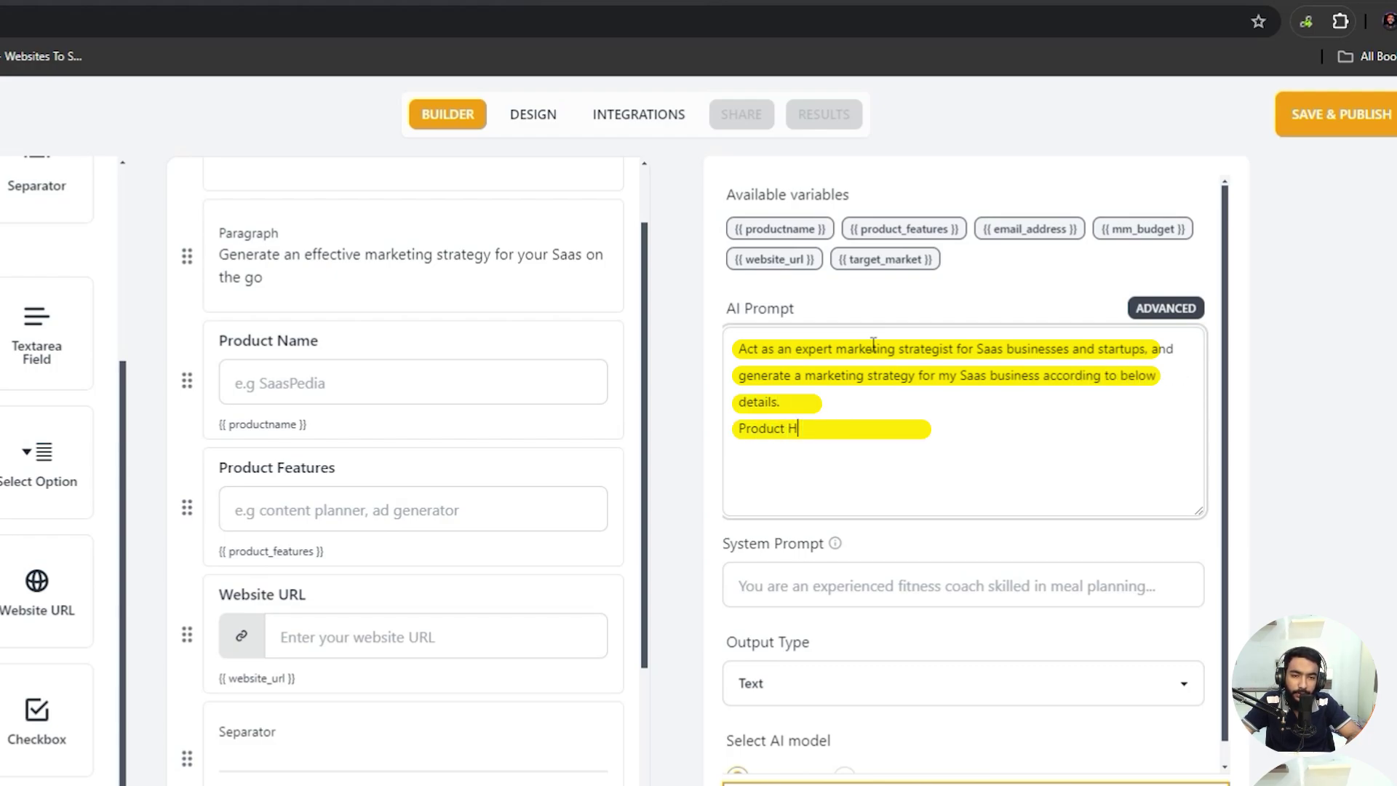
pyautogui.write('ame: {{productname}}')
pyautogui.press('Return')
pyautogui.write('Product')
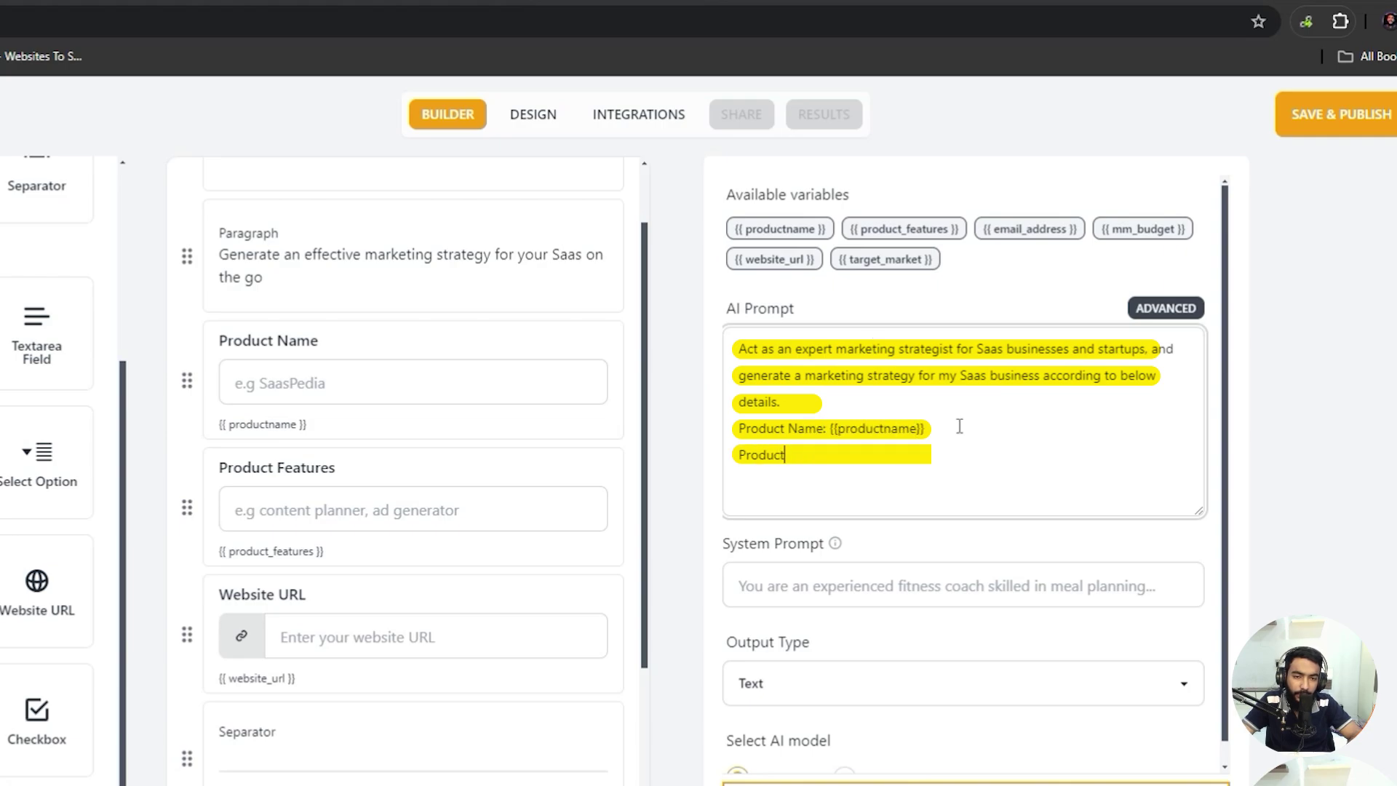
pyautogui.write(' Features:')
pyautogui.press('Return')
pyautogui.write('Mont')
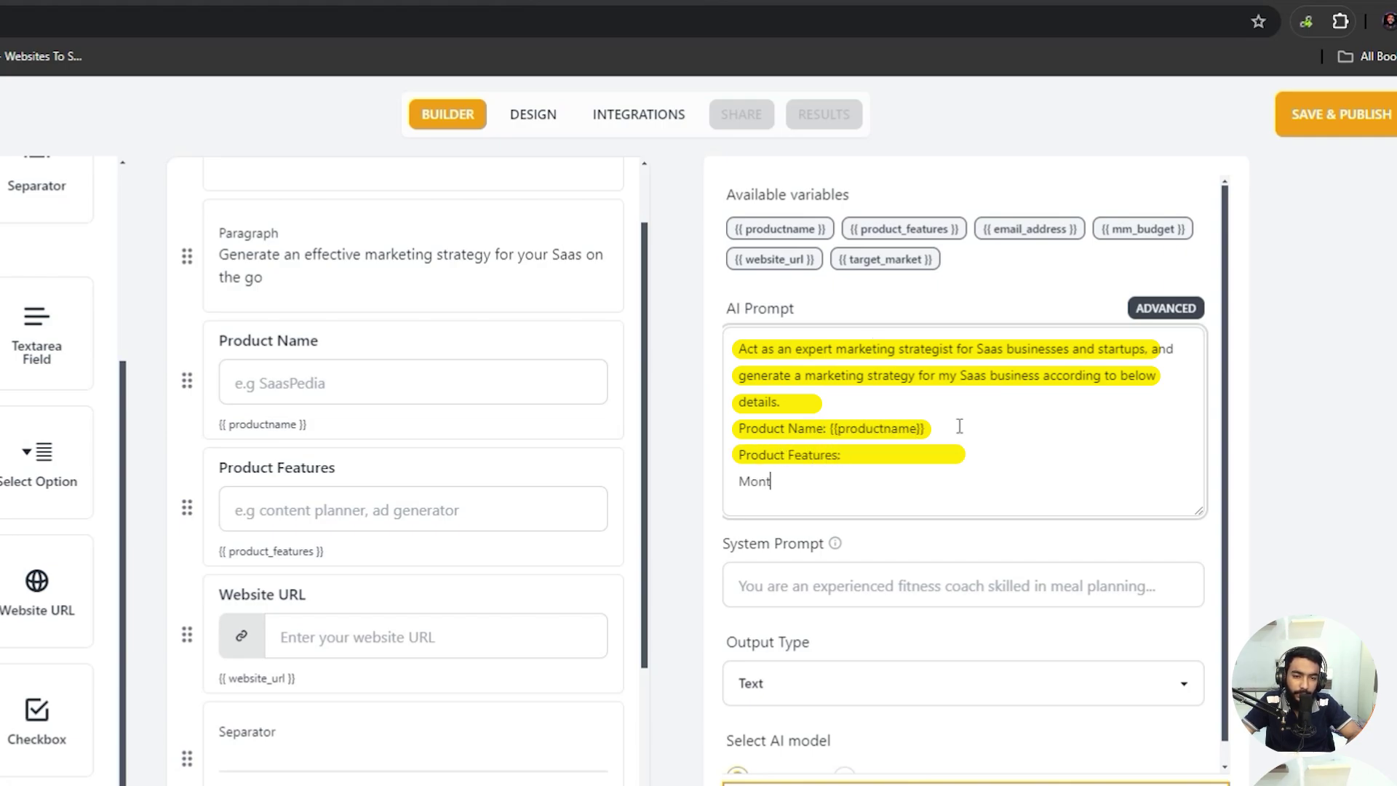
pyautogui.write('hly Marketing Budg')
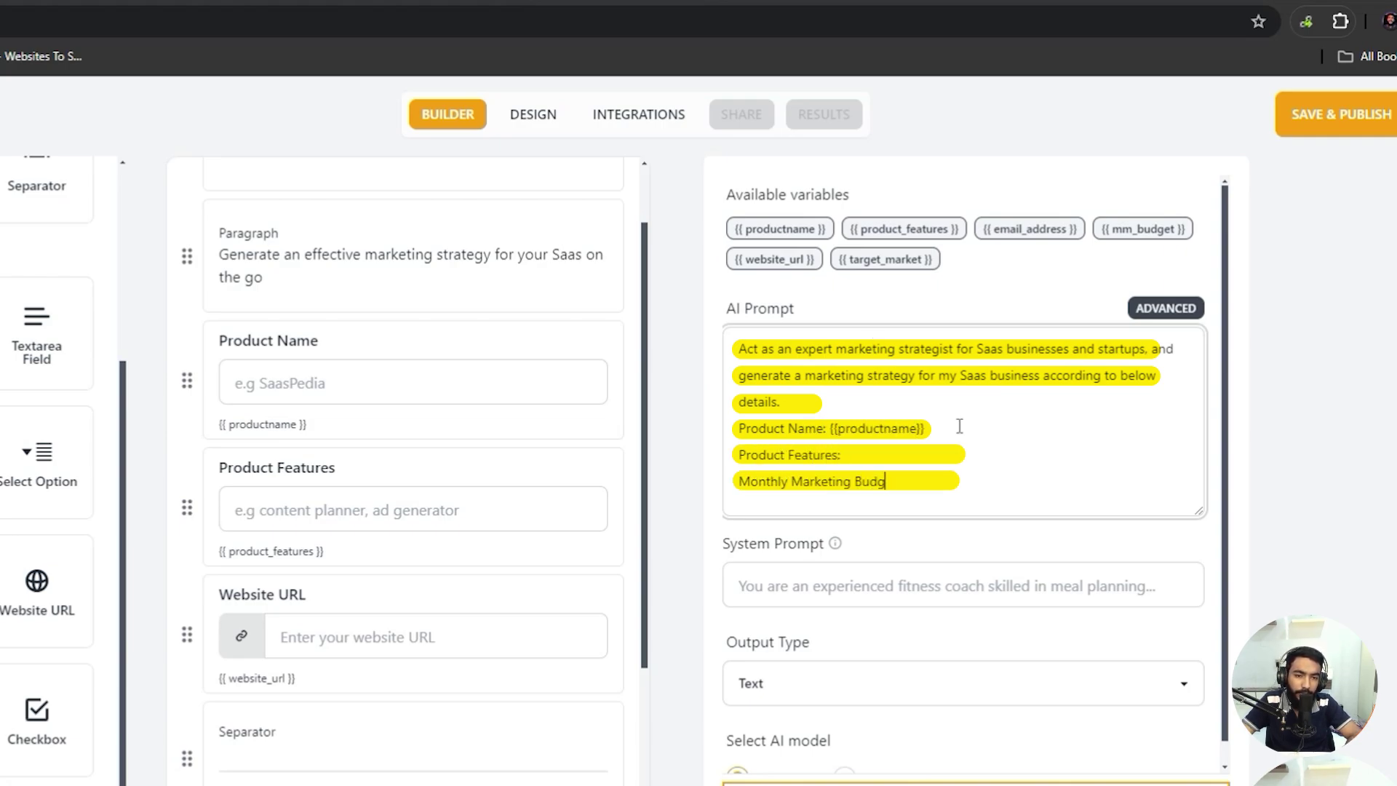
pyautogui.write('et:')
pyautogui.press('Return')
pyautogui.write('Target Ma')
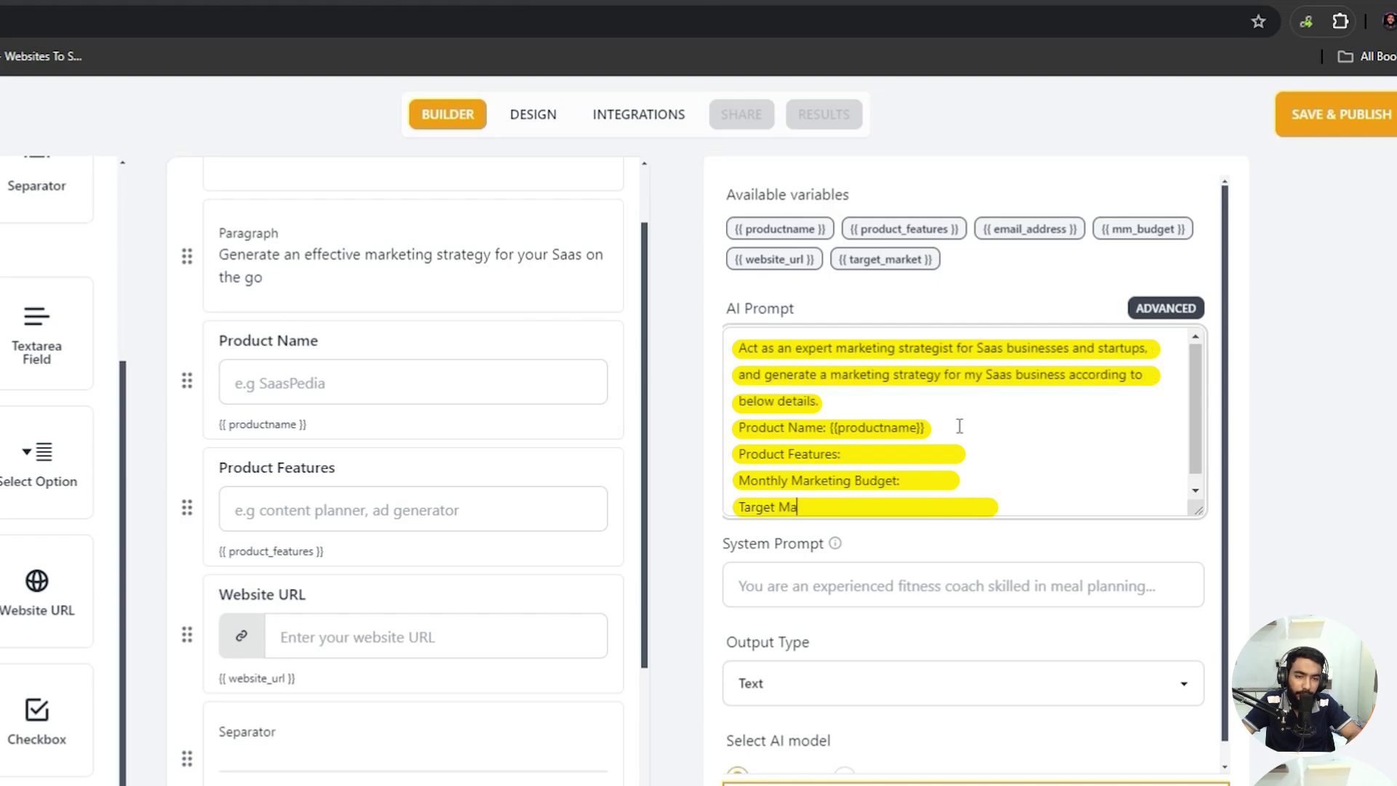
pyautogui.write('rketing')
# - Add a Product Website URL line and insert the product_features, website_url, mm_budget and target_market variables
pyautogui.click(906, 453)
pyautogui.press('Return')
pyautogui.write('Product ')
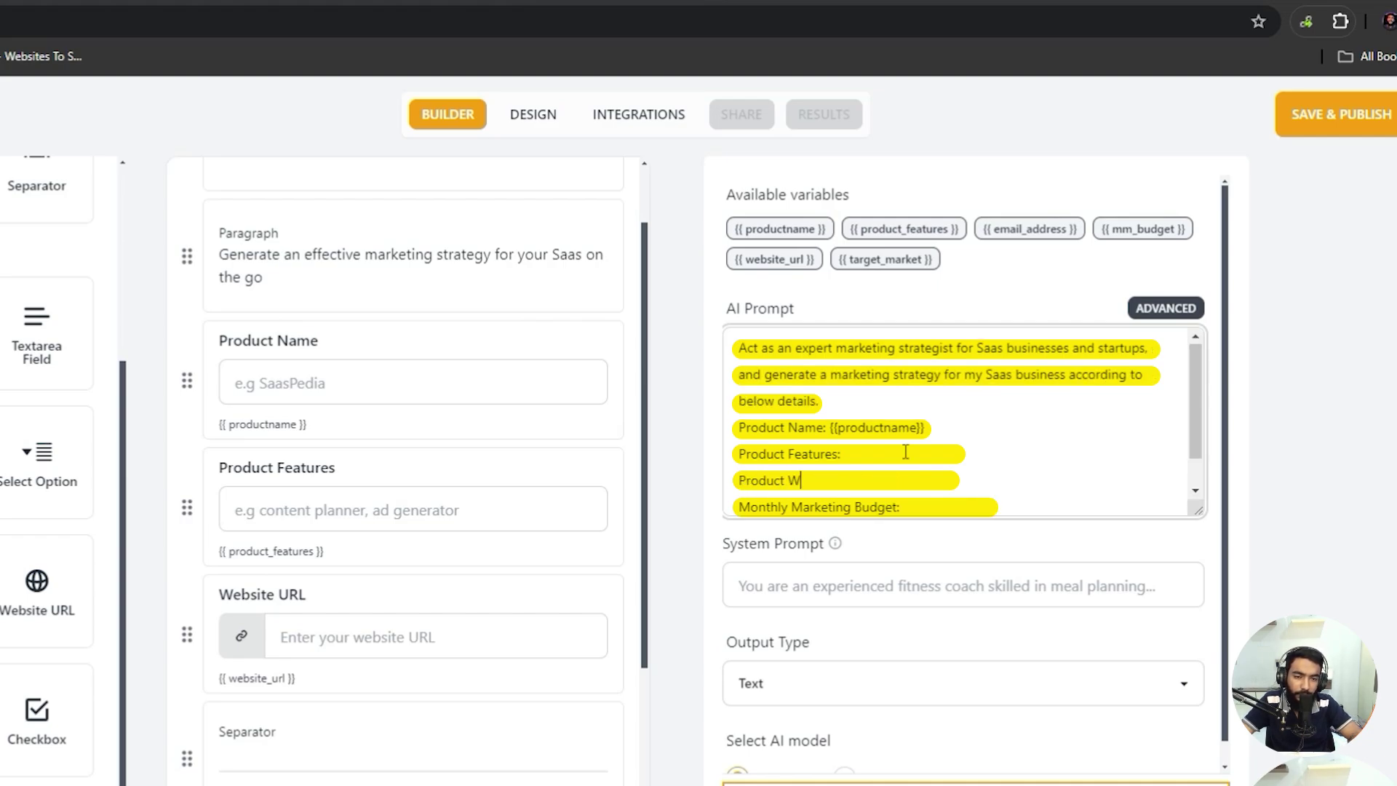
pyautogui.write('Website URL:')
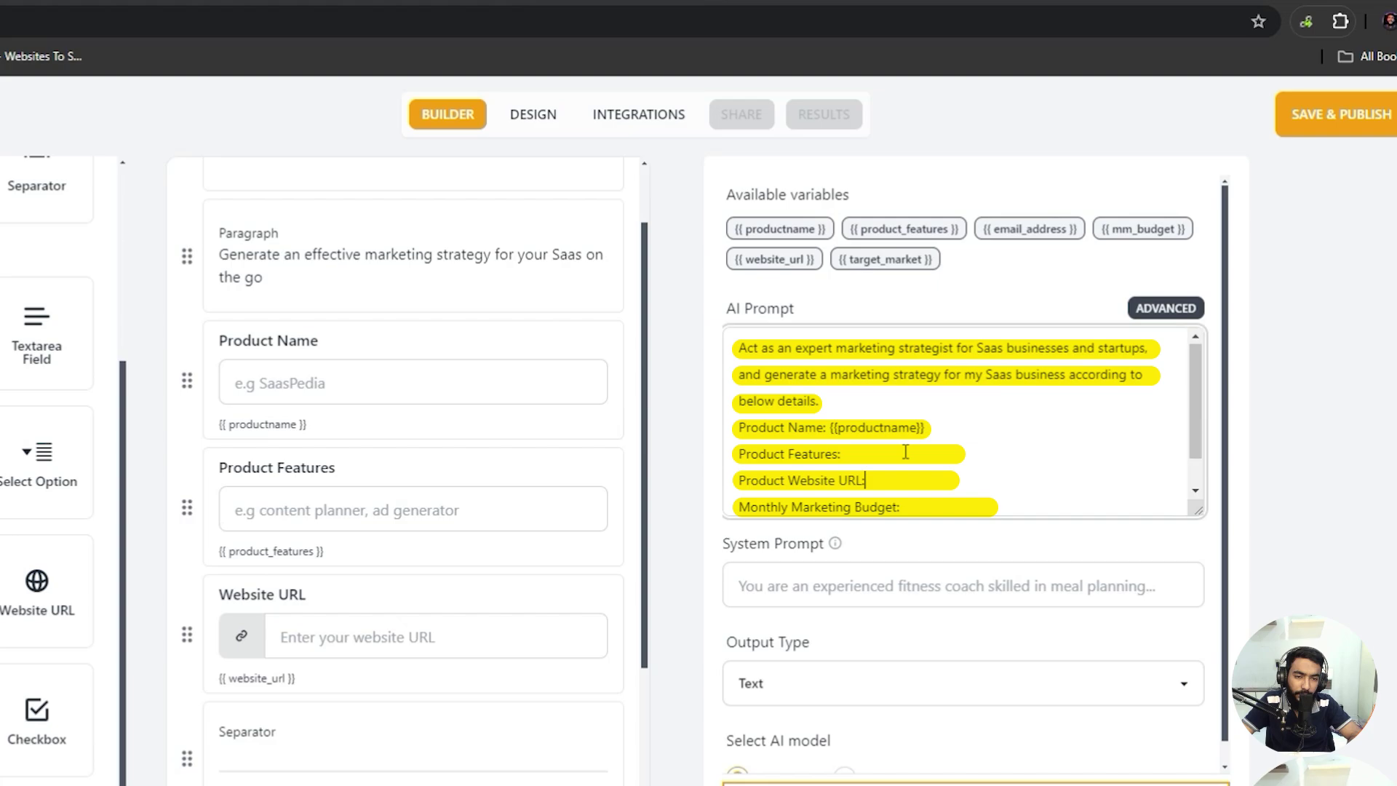
pyautogui.click(880, 448)
pyautogui.click(904, 229)
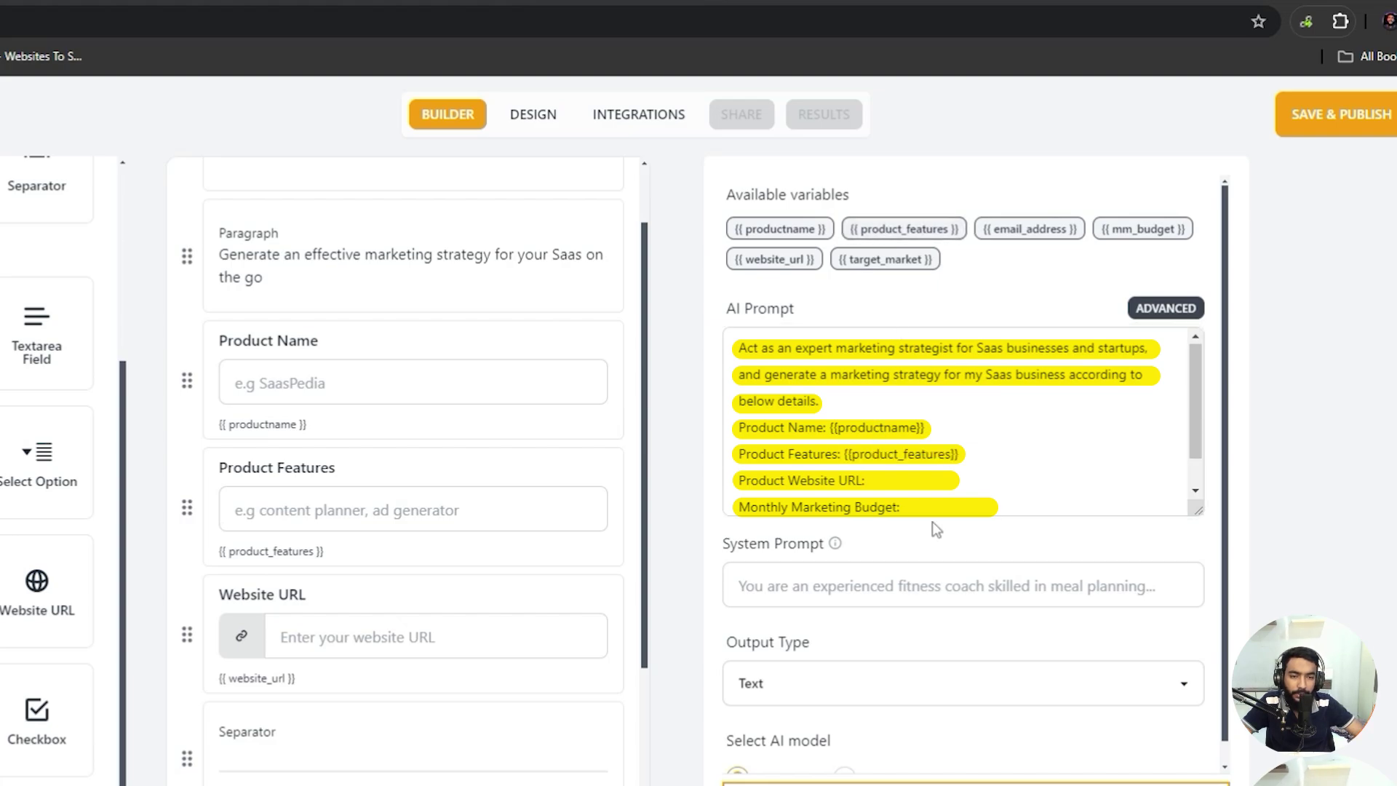
pyautogui.click(897, 484)
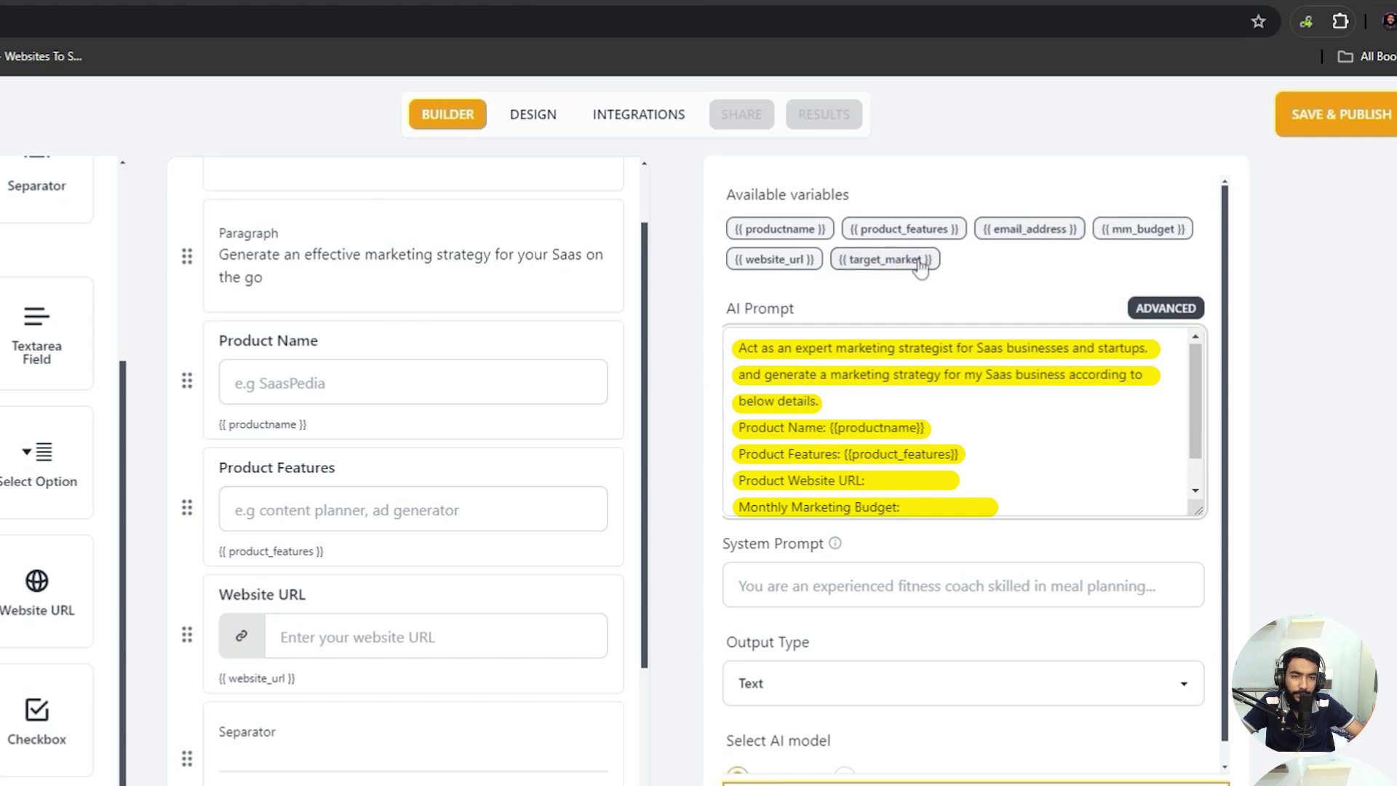
pyautogui.click(777, 262)
pyautogui.click(906, 502)
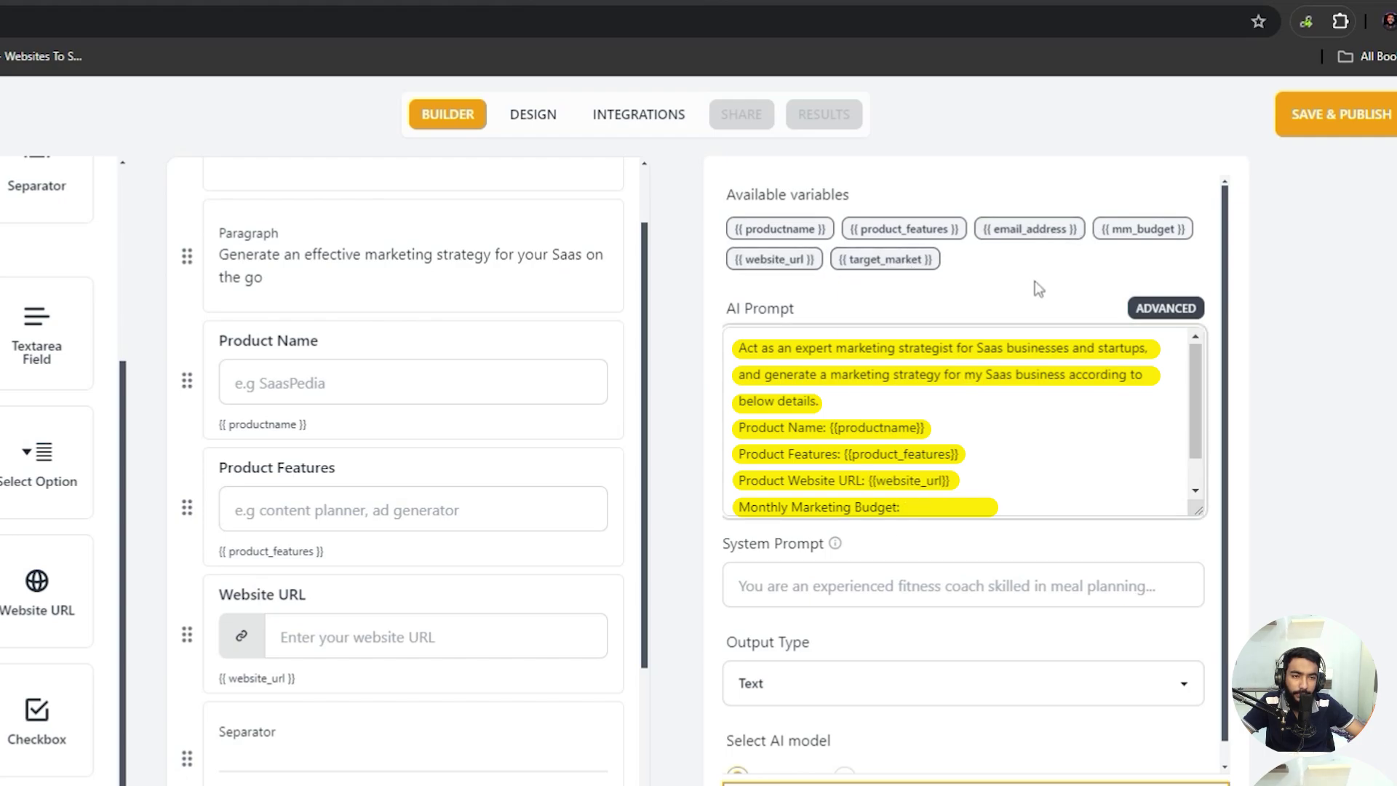
pyautogui.click(1142, 228)
pyautogui.scroll(-1, 957, 415)
pyautogui.click(892, 495)
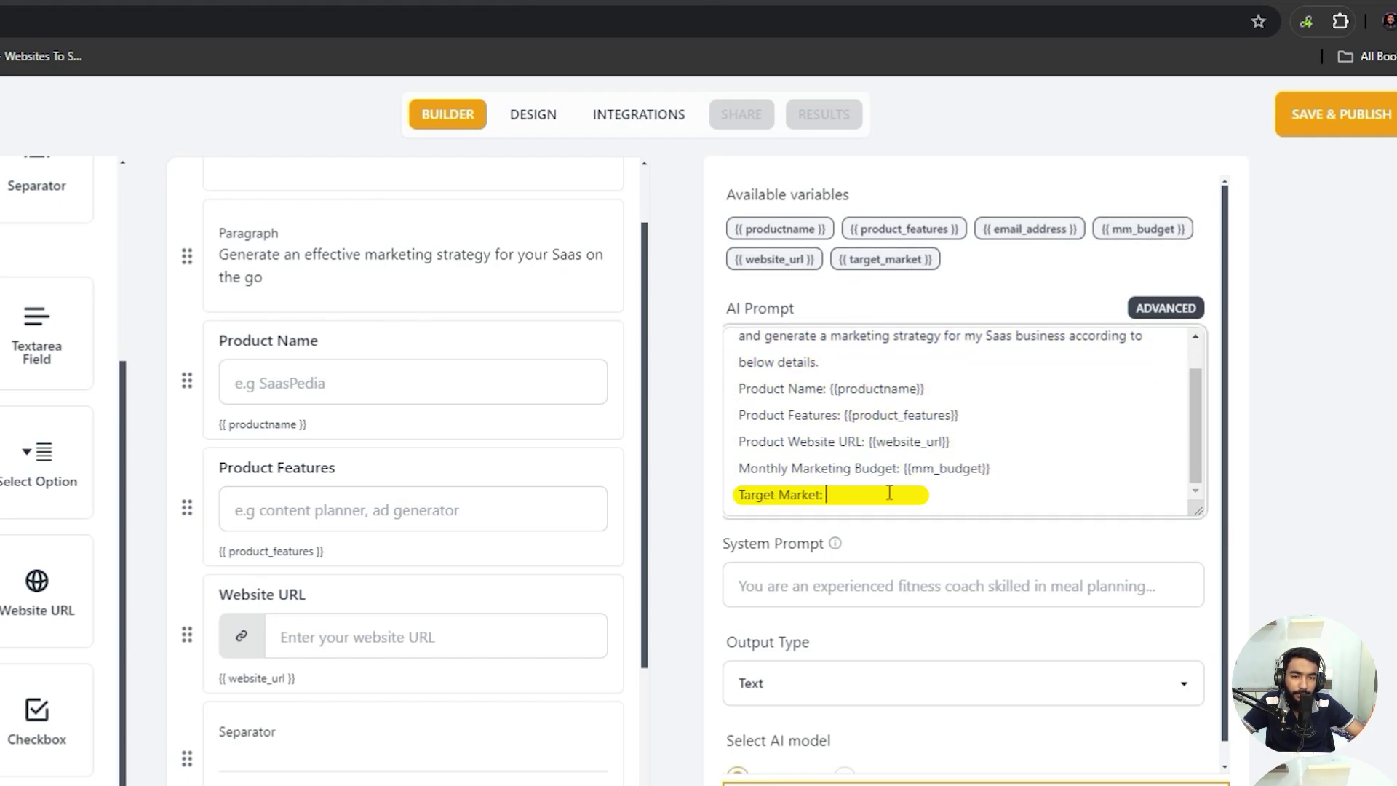
pyautogui.click(873, 260)
pyautogui.scroll(-1, 945, 491)
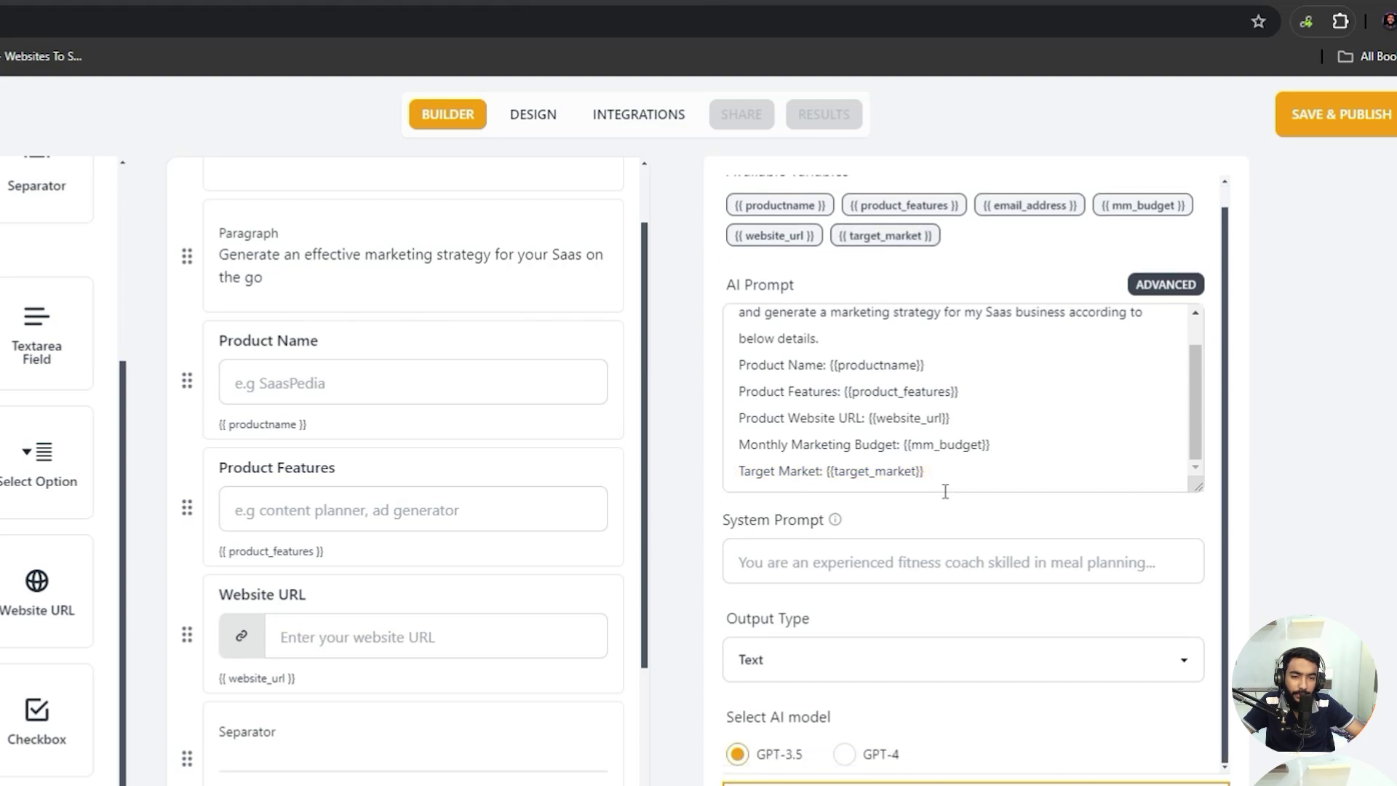
# - Append a closing line demanding non-generic, personalized SaaS marketing strategies with maximum ROI
pyautogui.click(945, 465)
pyautogui.press('Return')
pyautogui.press('Return')
pyautogui.write("don't be g")
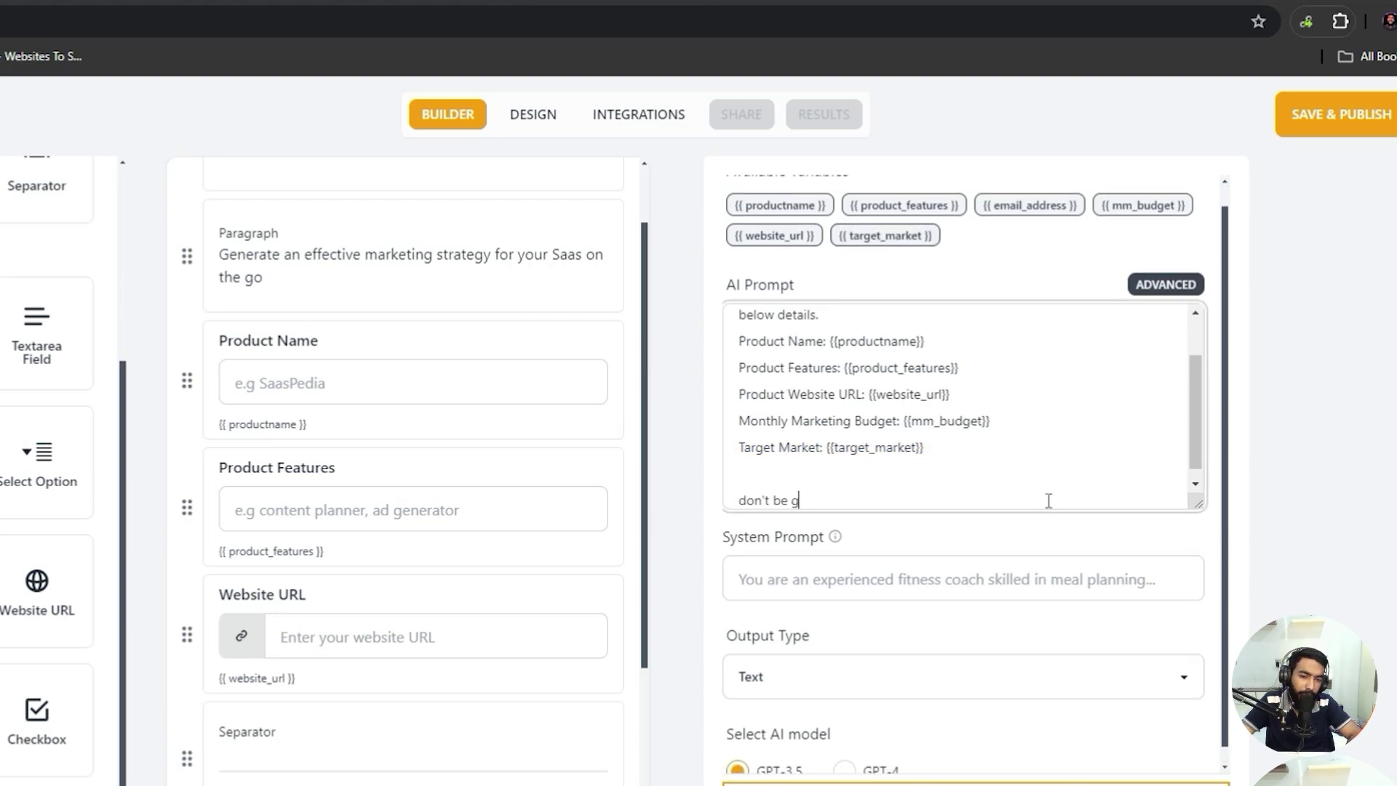
pyautogui.write('eneric and gener')
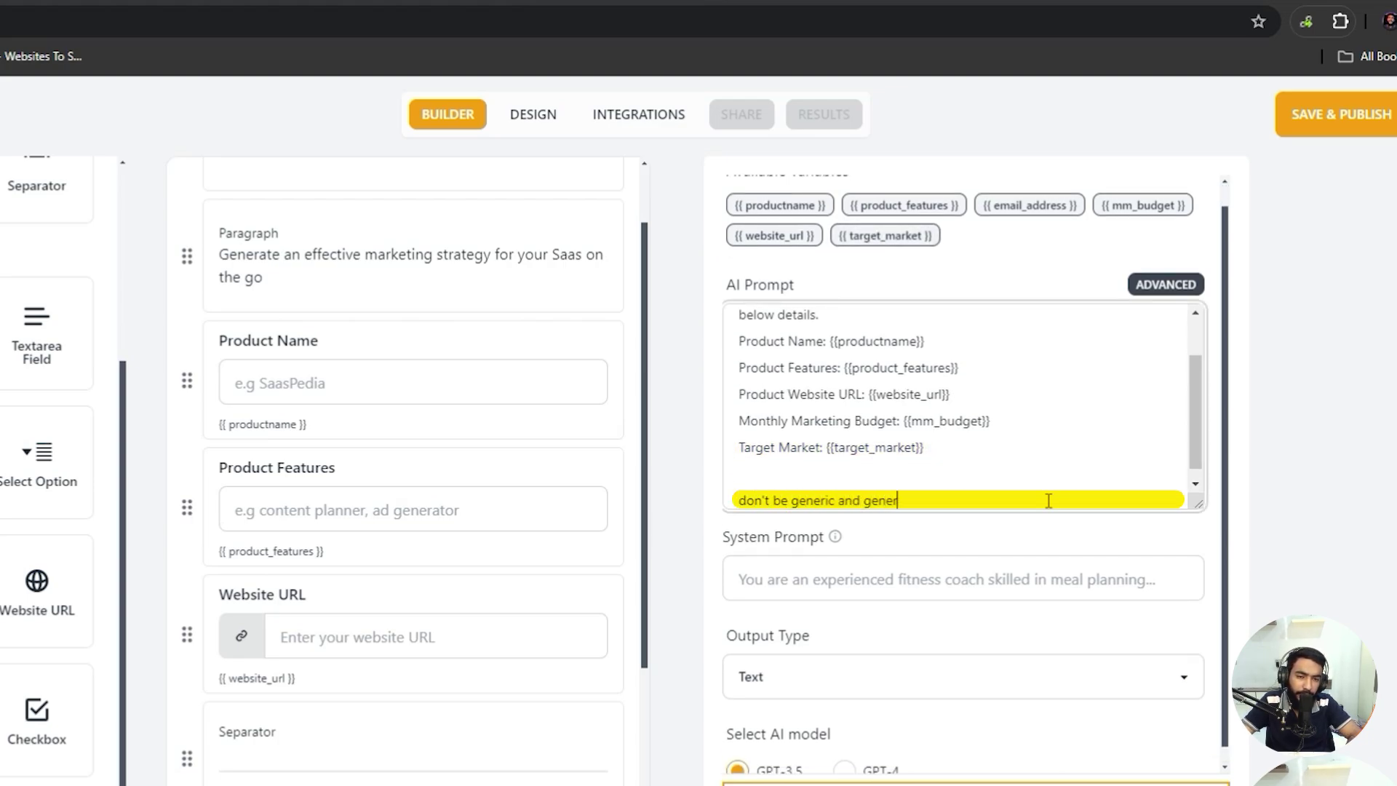
pyautogui.write('ate personalized marketing ')
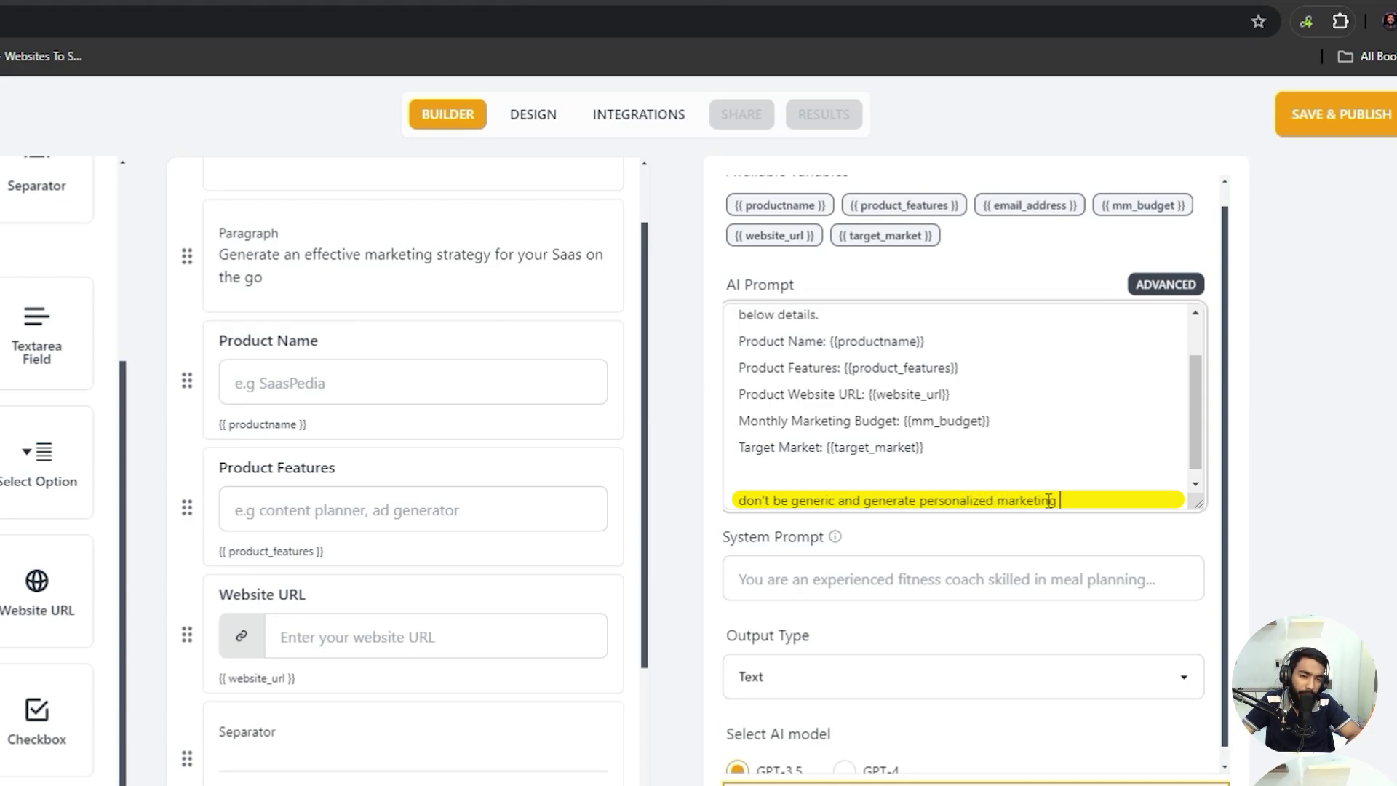
pyautogui.write('strategies speci')
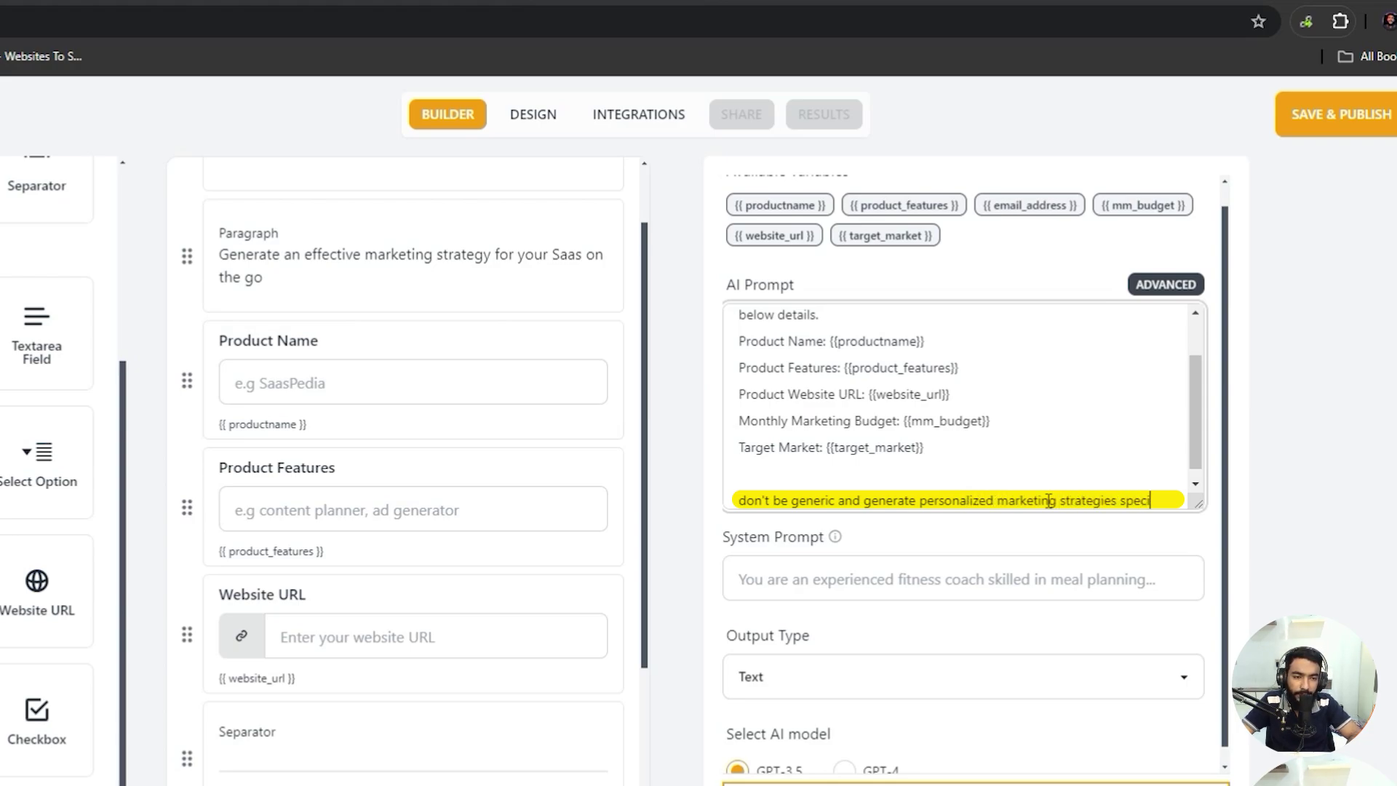
pyautogui.write('fic for my type of ')
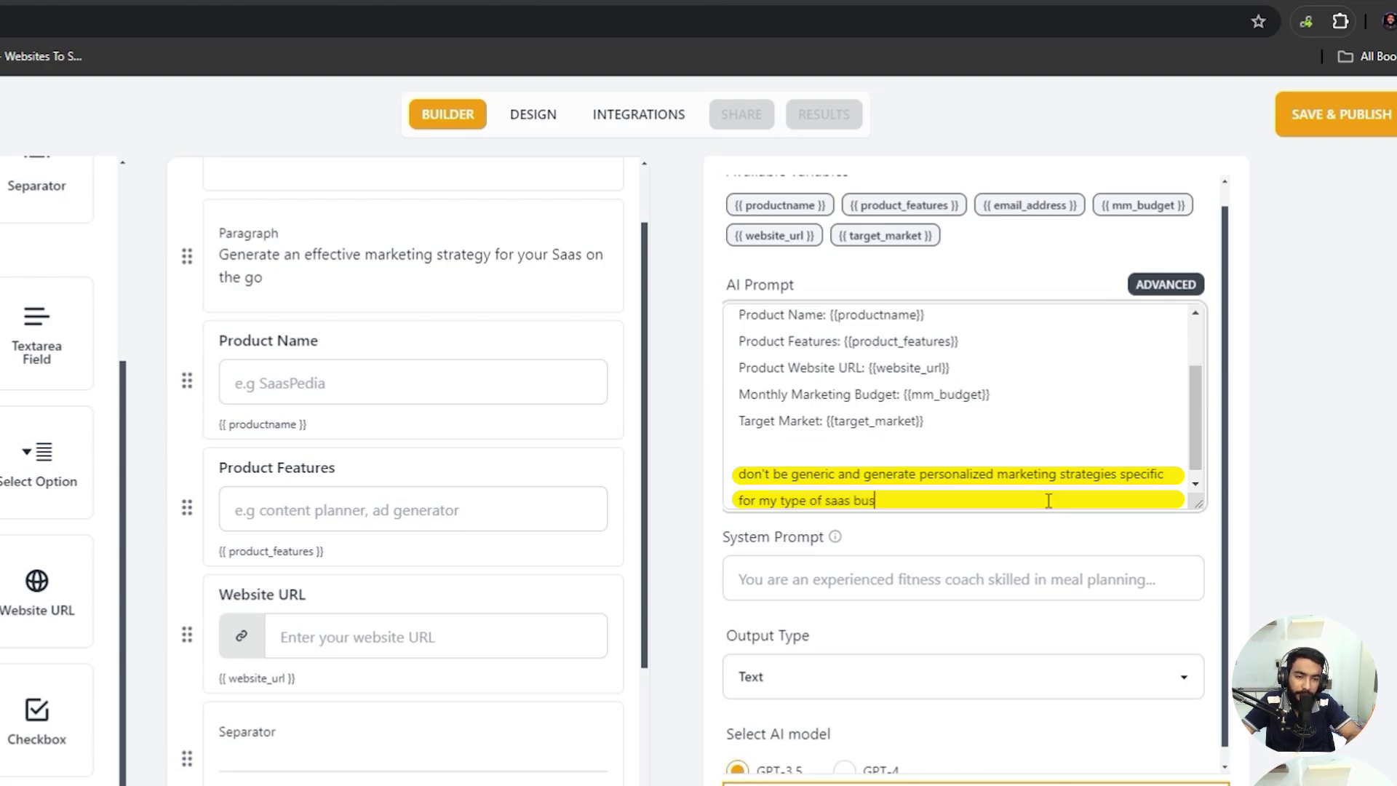
pyautogui.write('saas business and the strategies that can ')
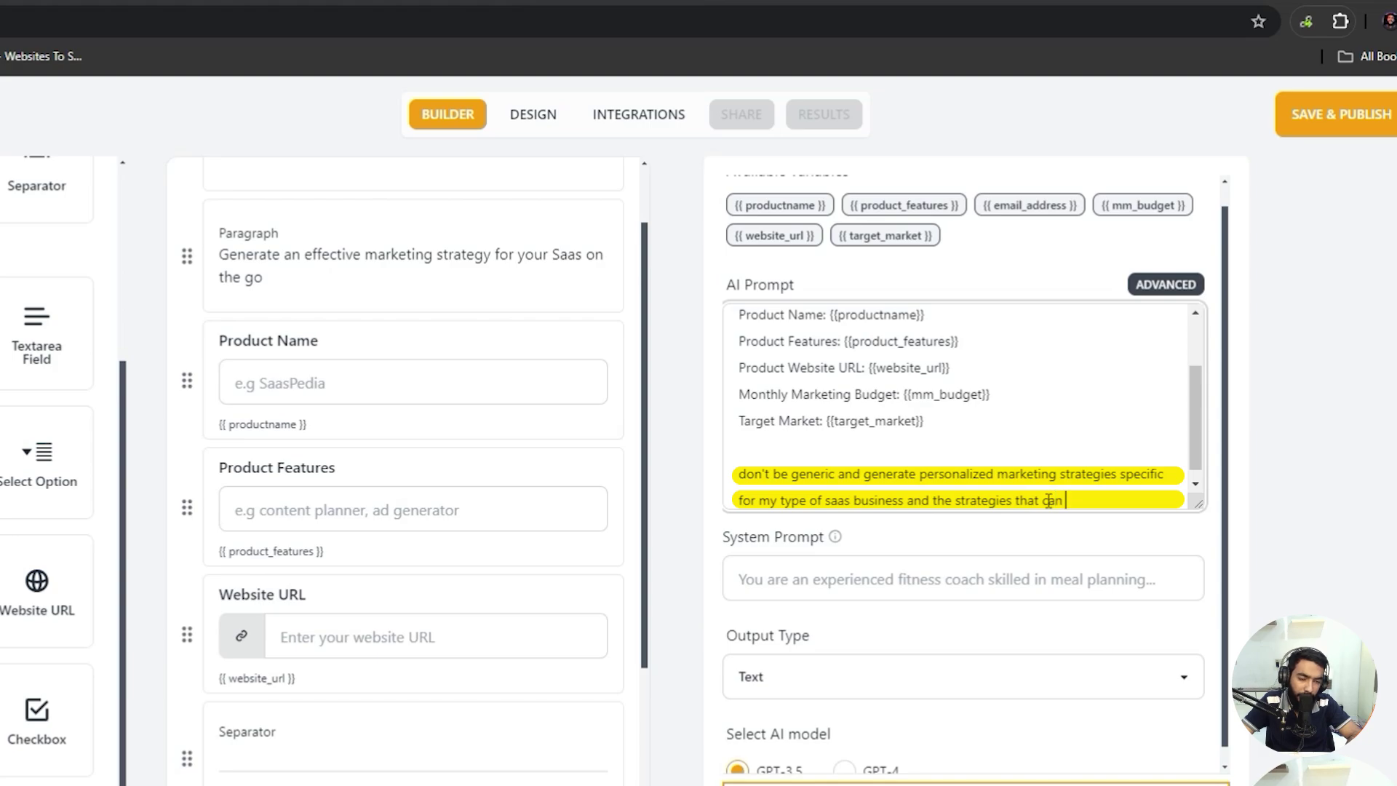
pyautogui.write('have maximum RO')
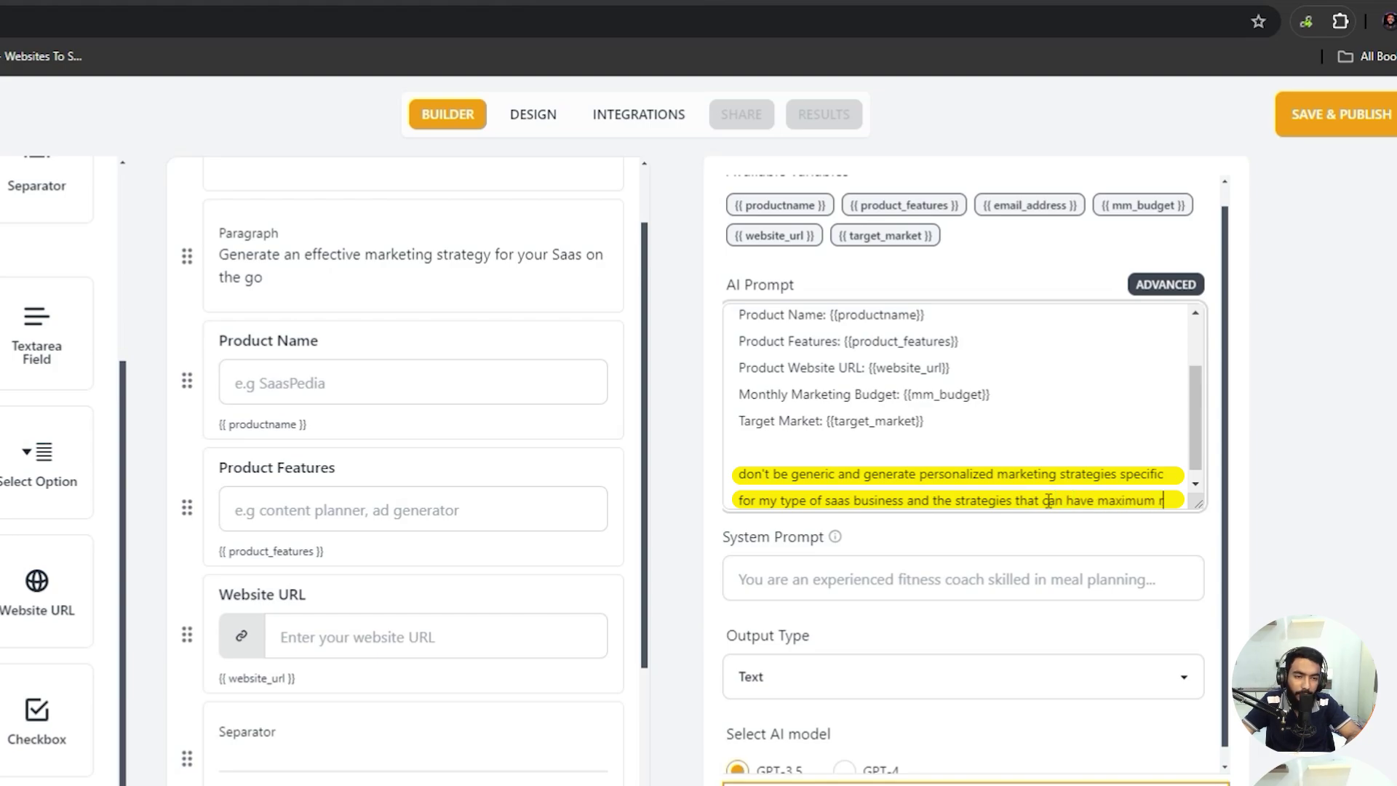
pyautogui.write('th mini')
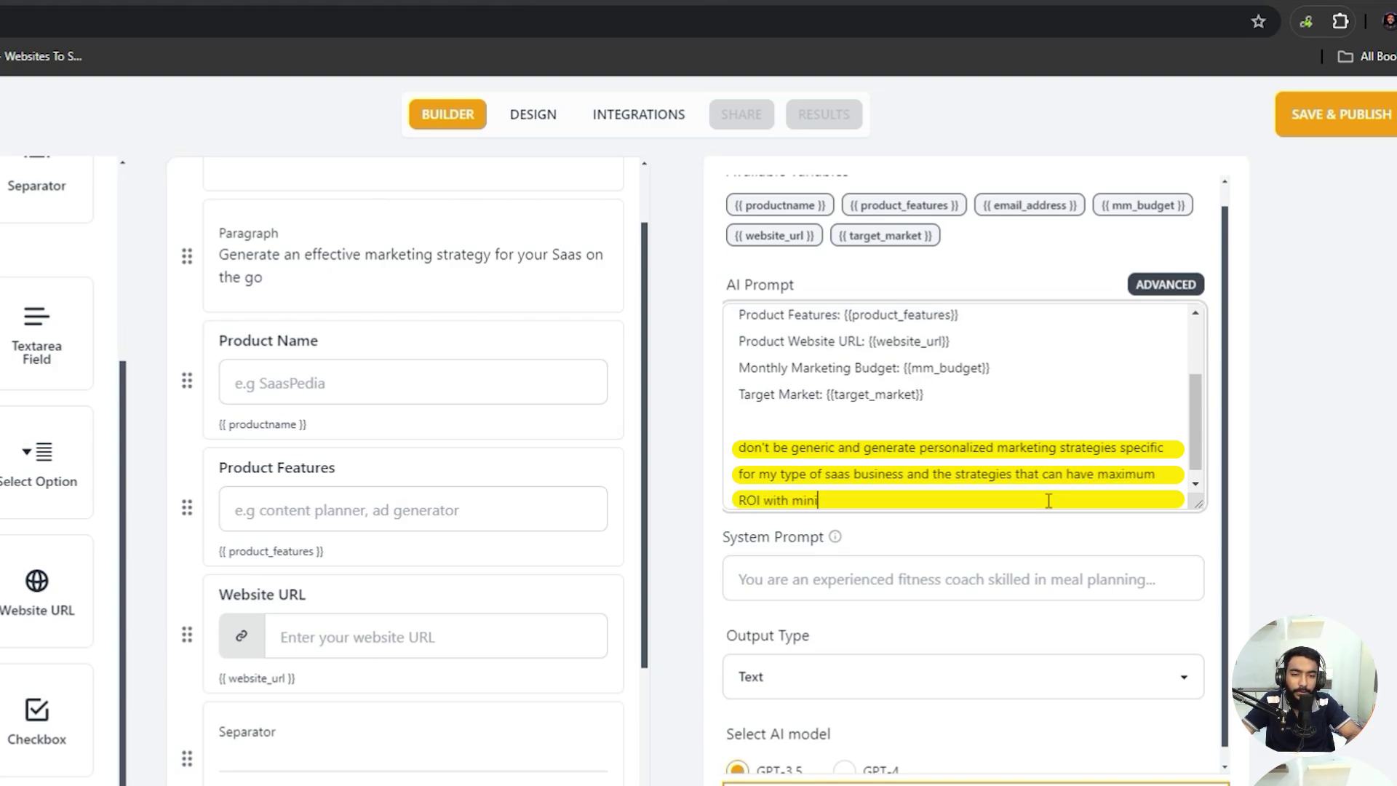
pyautogui.write('mum results.')
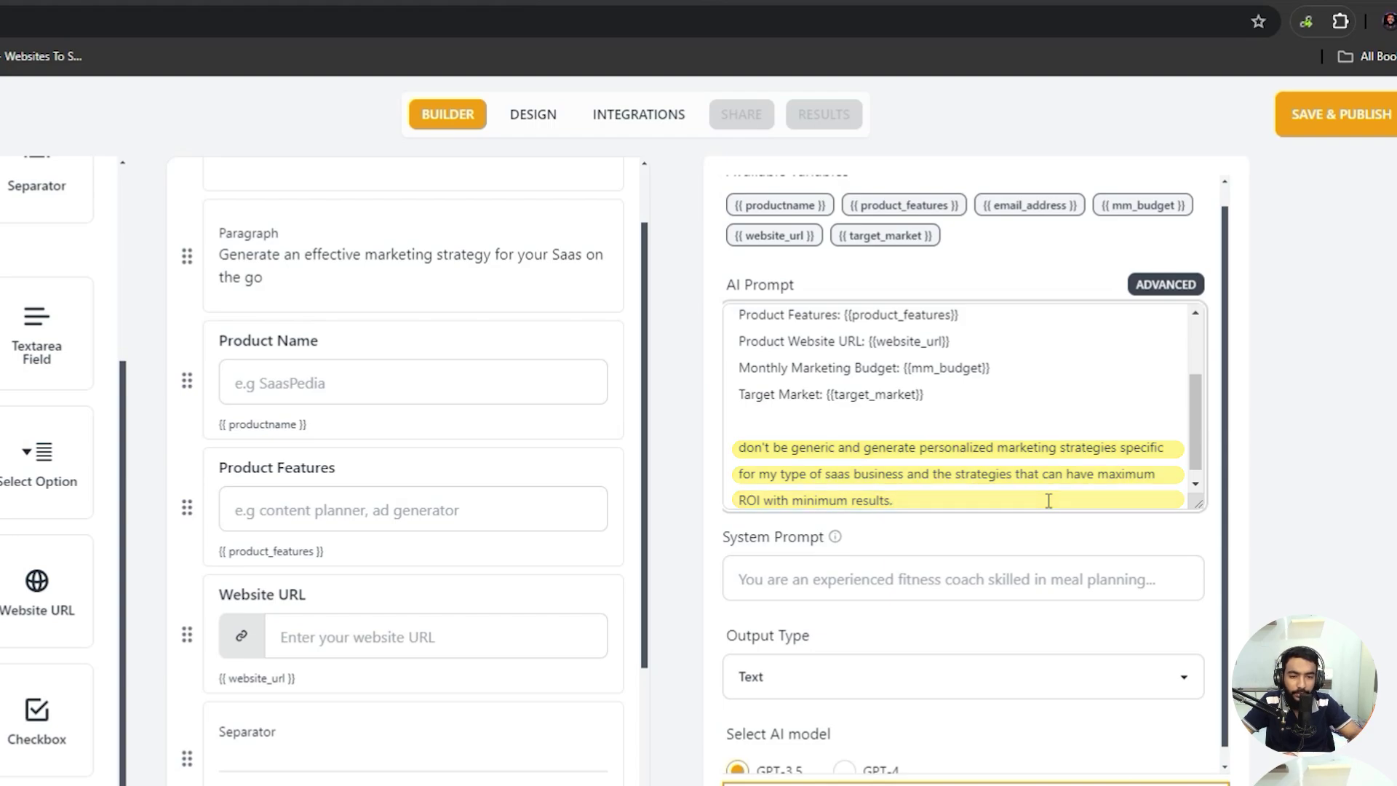
pyautogui.scroll(1, 818, 615)
# - Set the output type to Markdown and the AI model to GPT-4
pyautogui.scroll(-1, 818, 615)
pyautogui.click(826, 658)
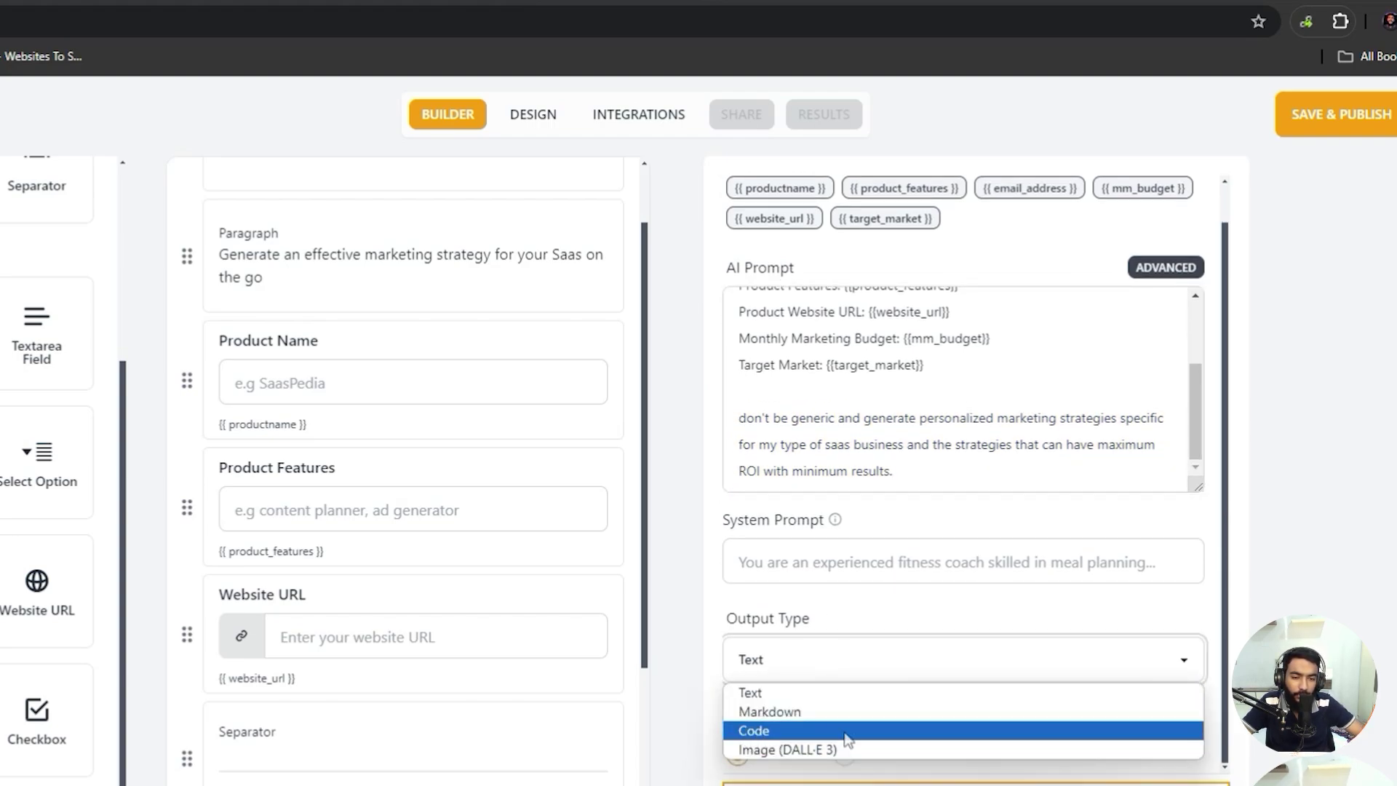
pyautogui.click(798, 716)
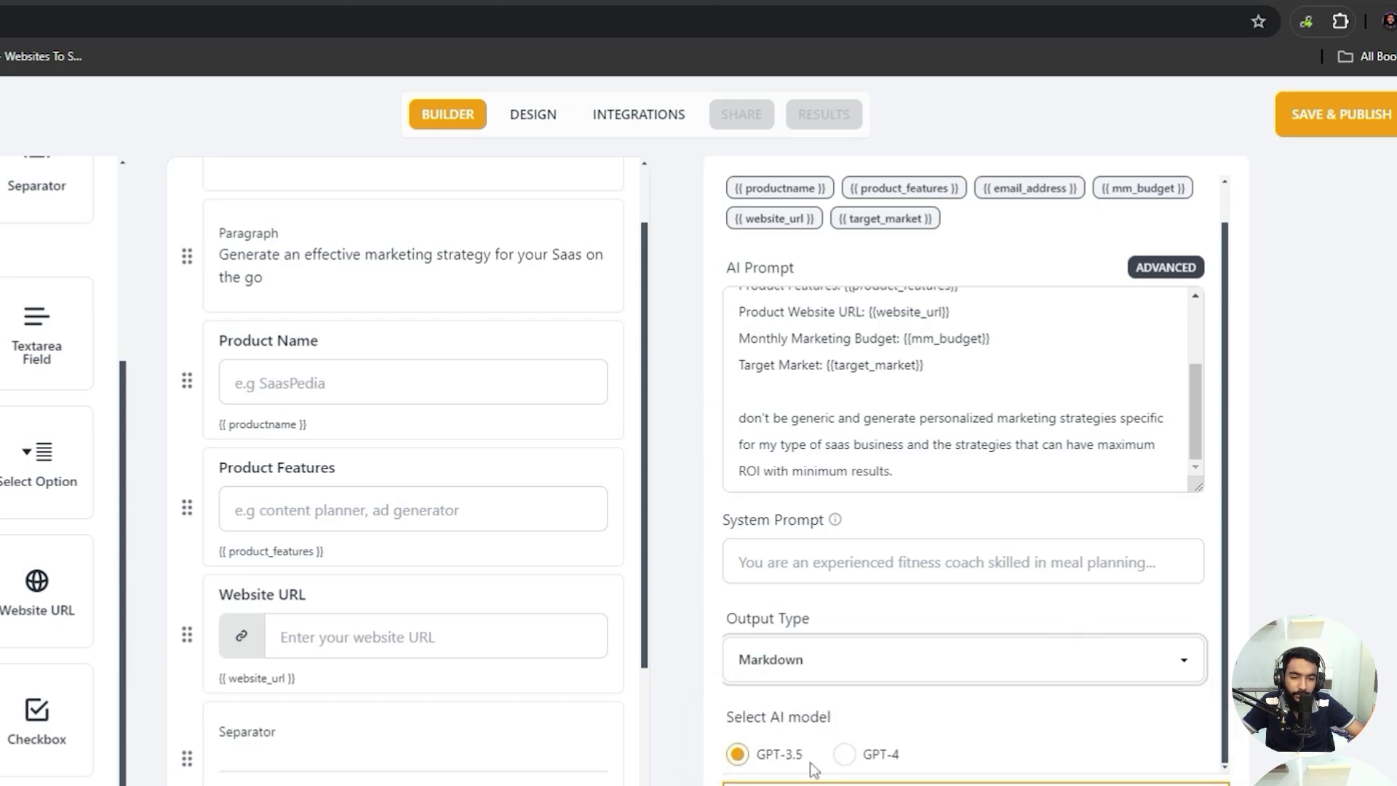
pyautogui.click(853, 756)
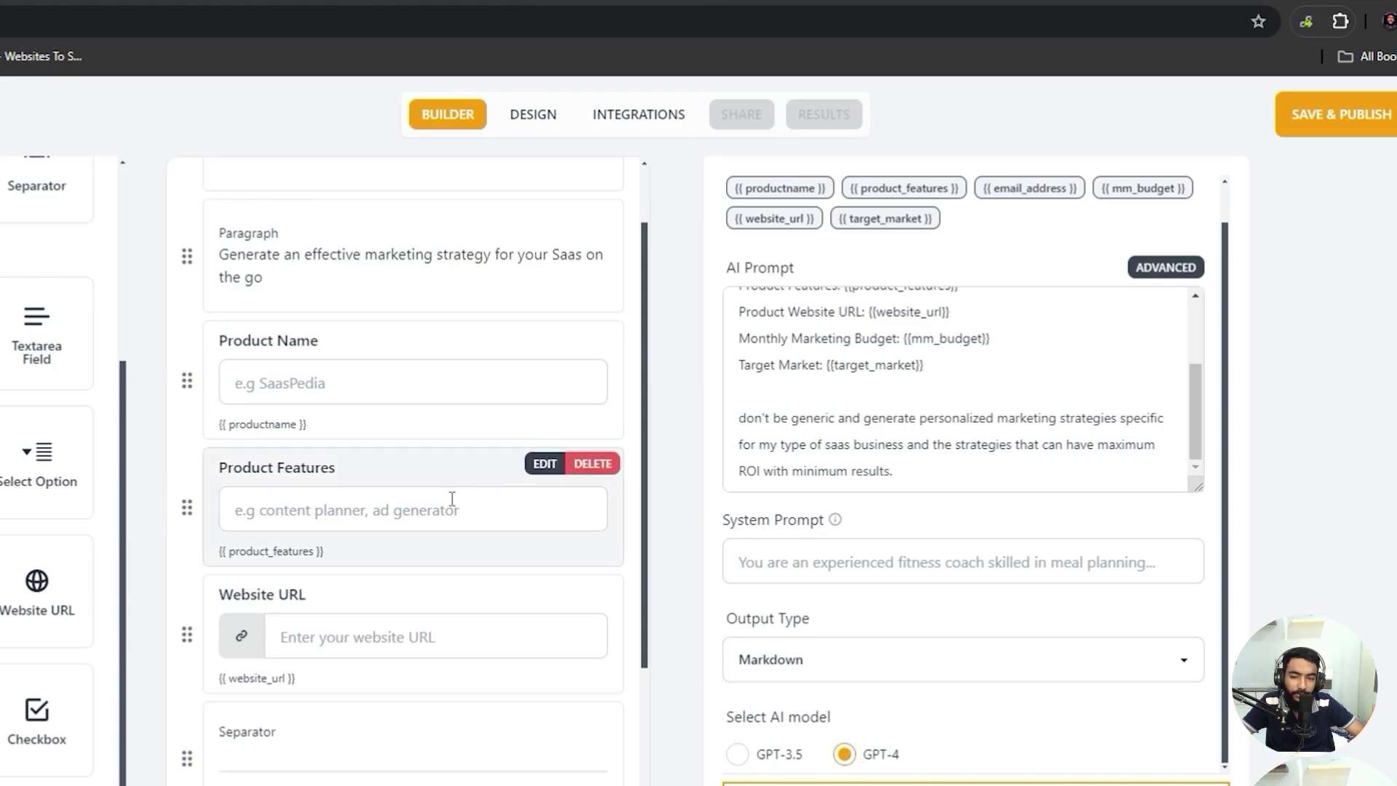
pyautogui.scroll(-4, 480, 553)
pyautogui.scroll(1, 781, 630)
# - Enter product name 'SaasPedia' and features 'Saas Marketing strategy, Saas seo services, Saas outbound sales services'
pyautogui.scroll(5, 402, 565)
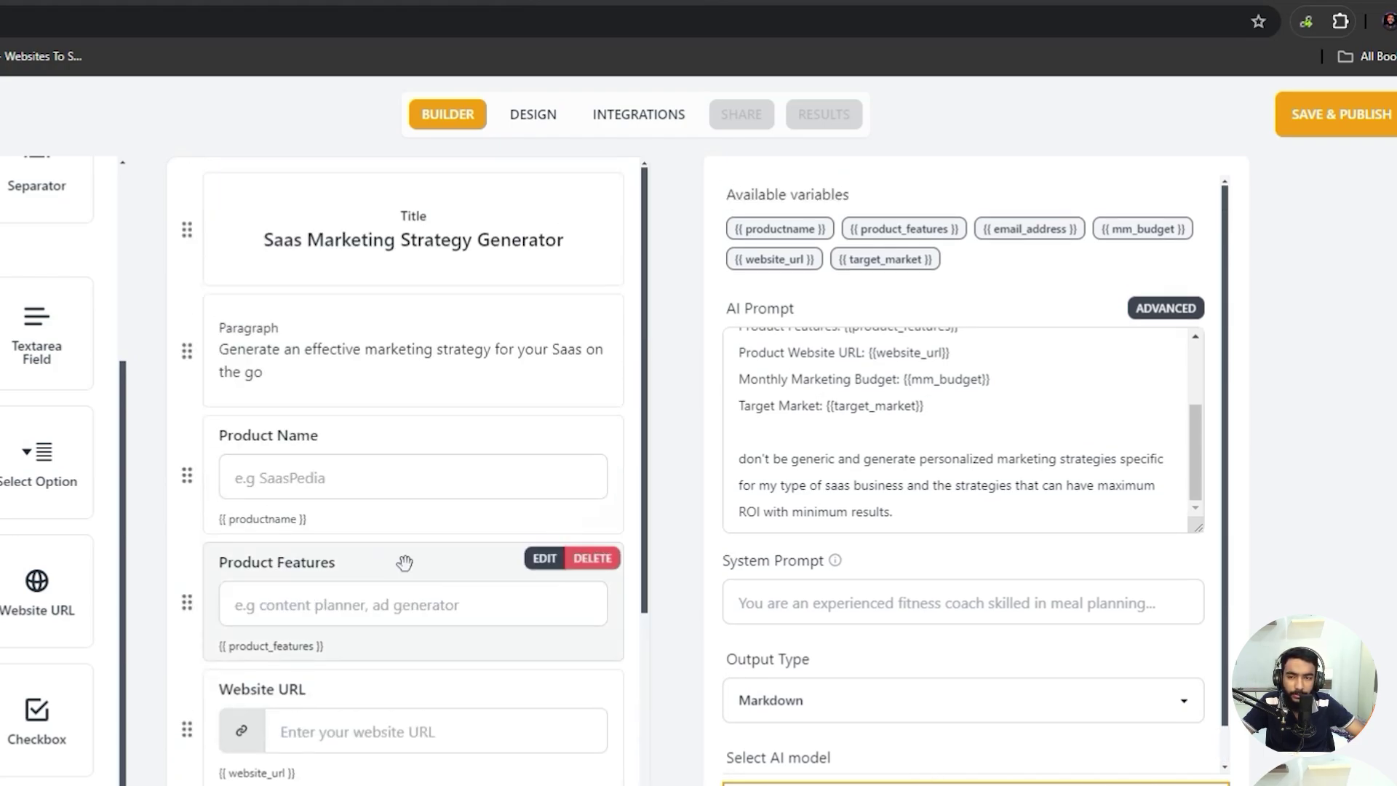
pyautogui.click(332, 479)
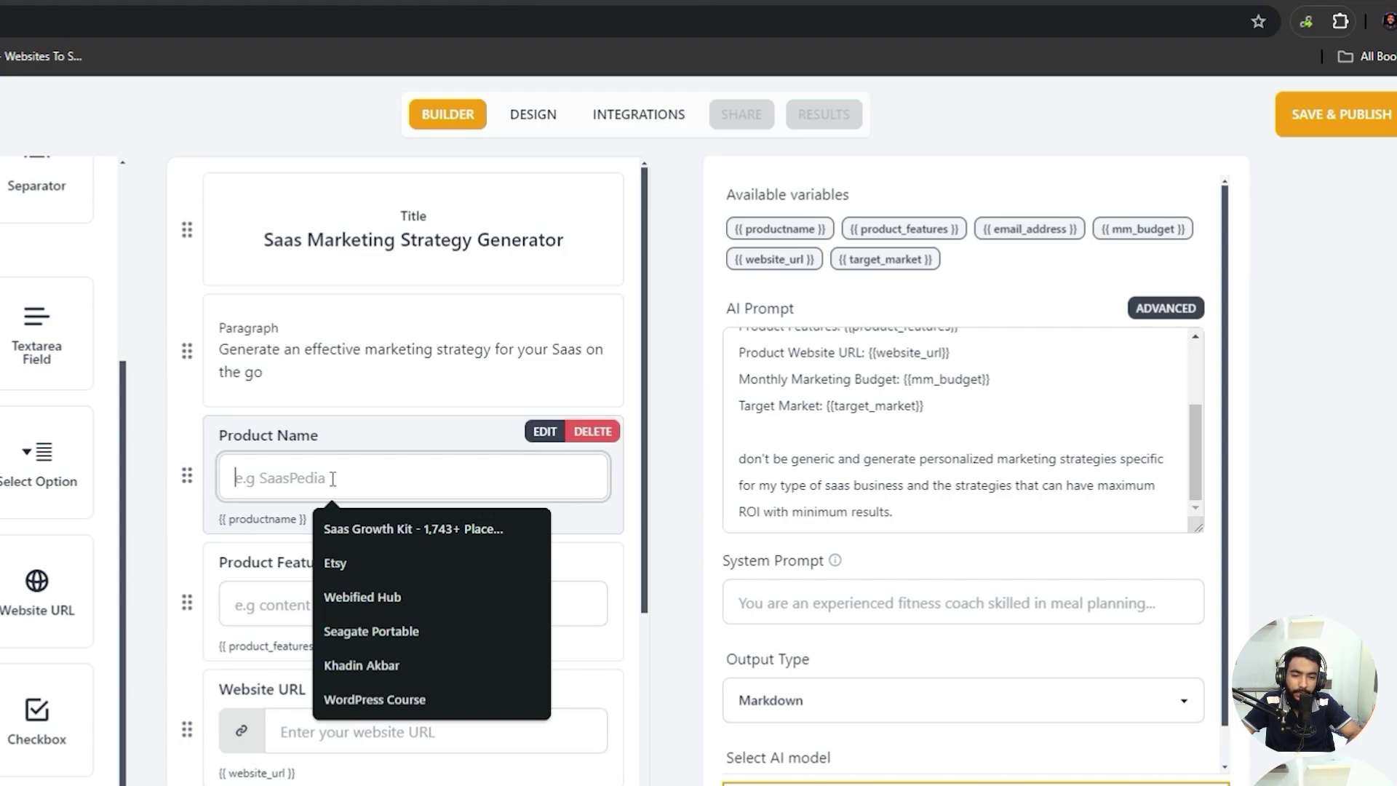
pyautogui.write('SaasPedia')
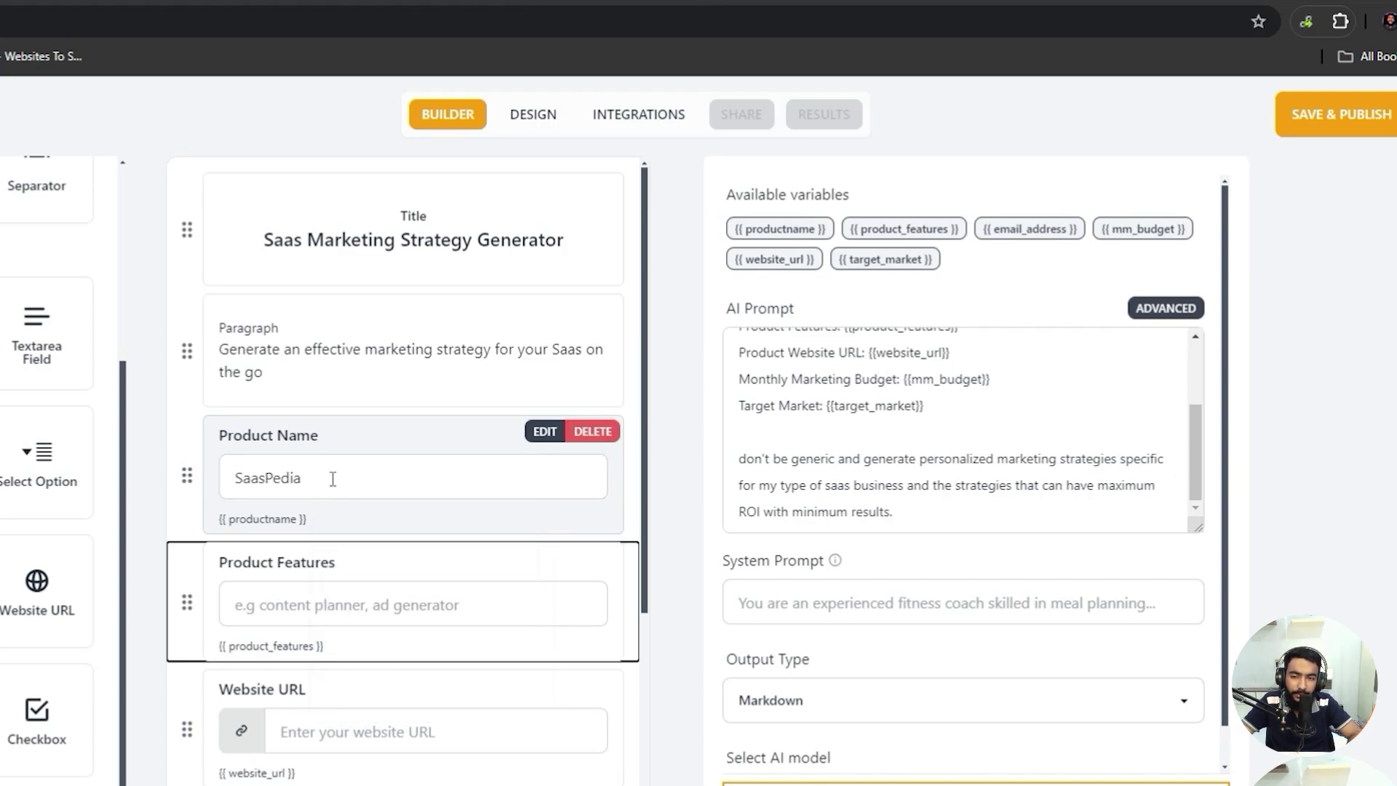
pyautogui.click(487, 609)
pyautogui.write('Saas')
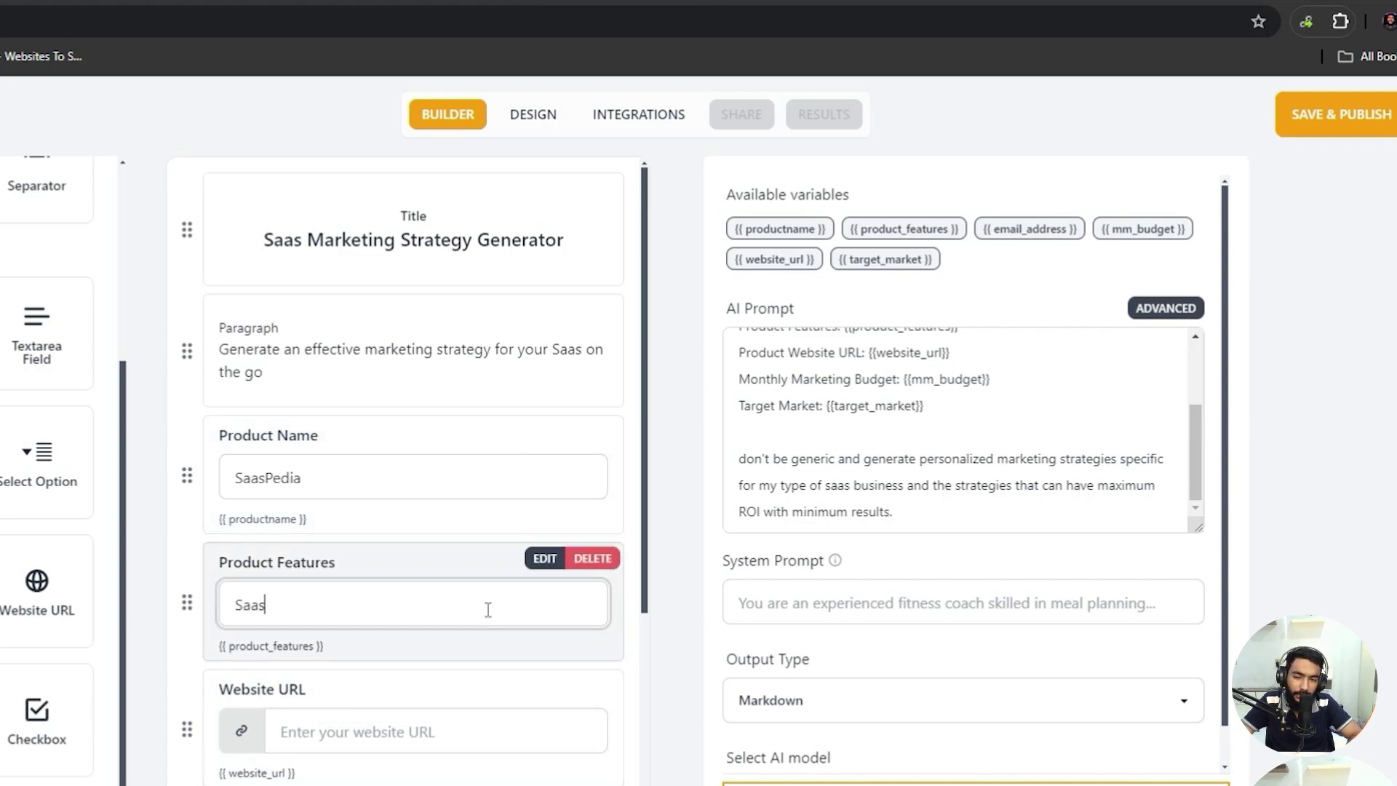
pyautogui.write(' Marketing strat')
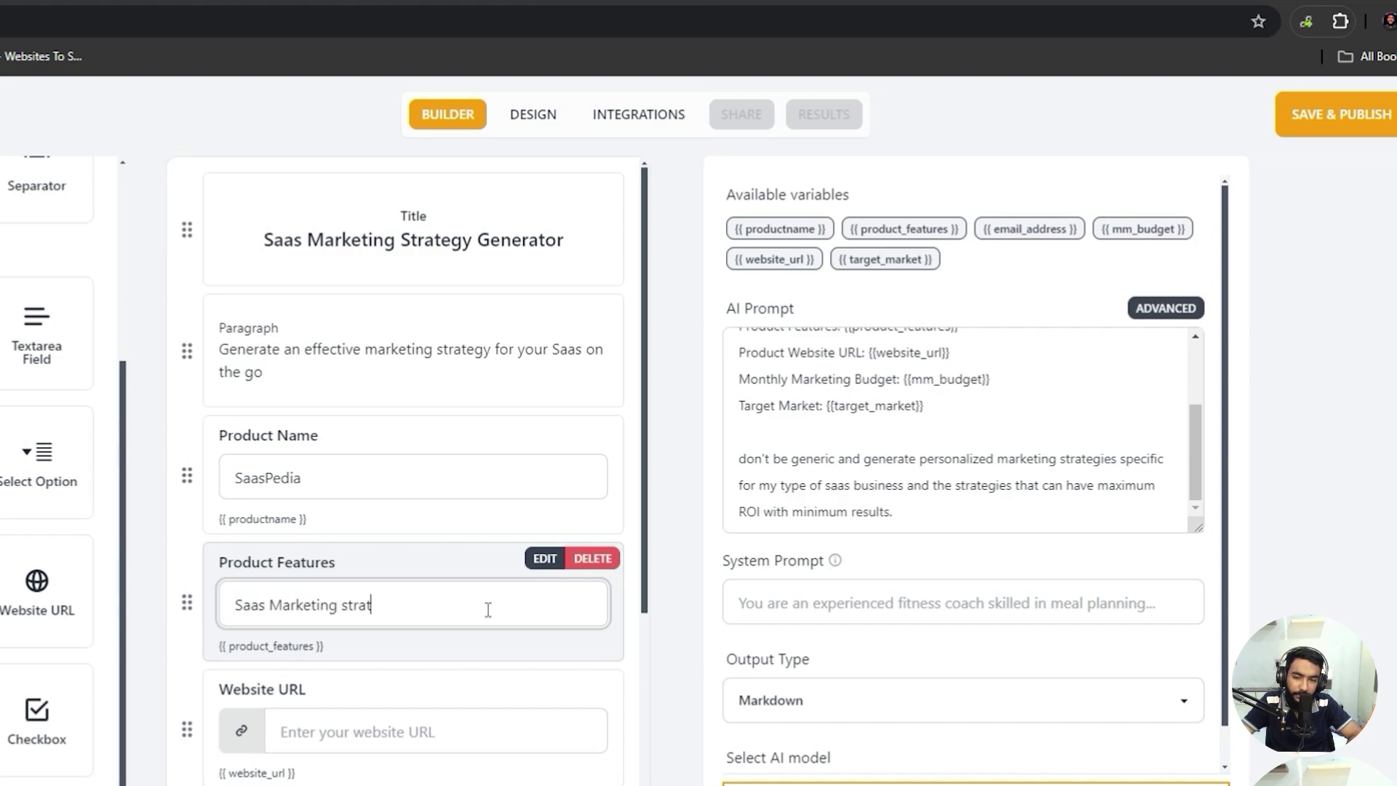
pyautogui.write('egy, Saas seo services, Sasa')
pyautogui.press('BackSpace')
pyautogui.press('BackSpace')
pyautogui.press('BackSpace')
pyautogui.write('Saas seo services, Sasa ')
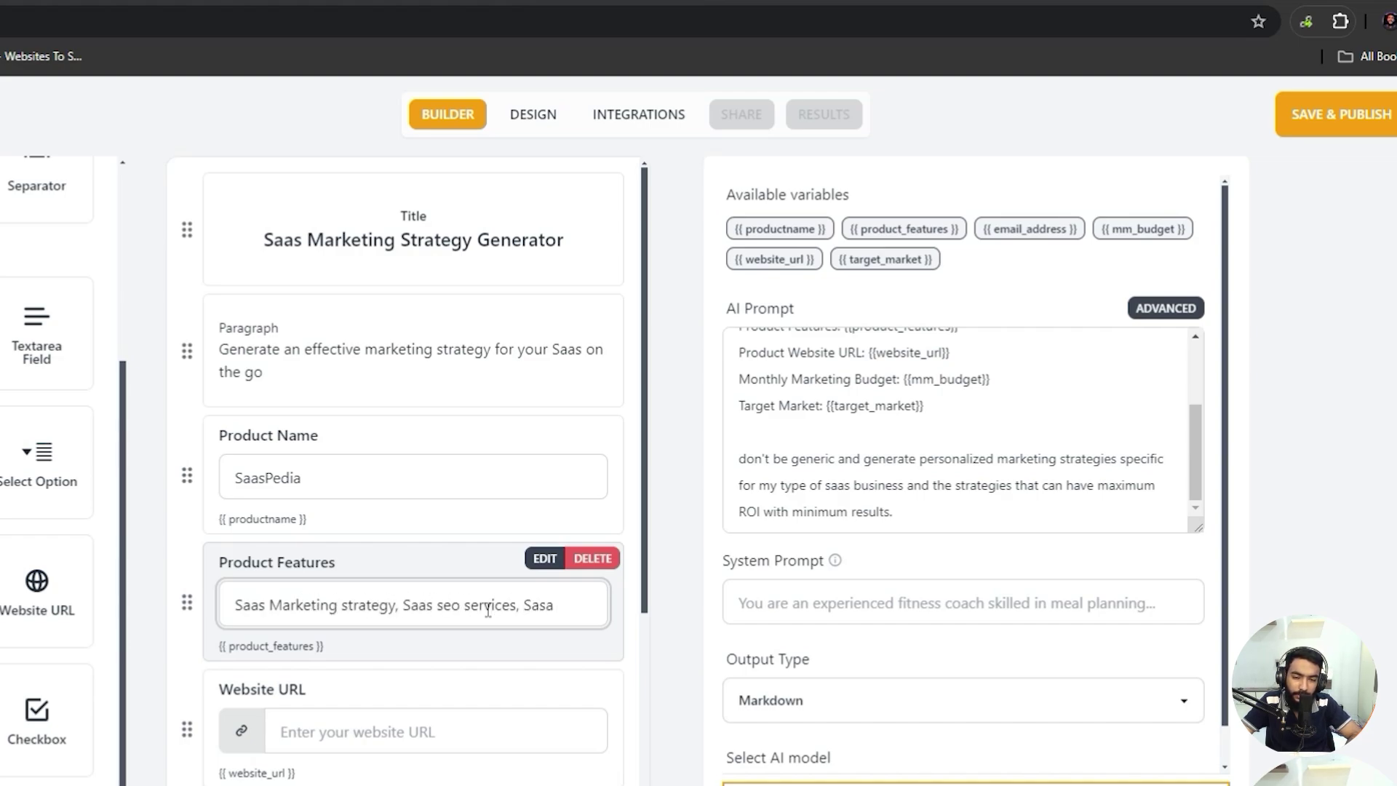
pyautogui.write('outbound sales s')
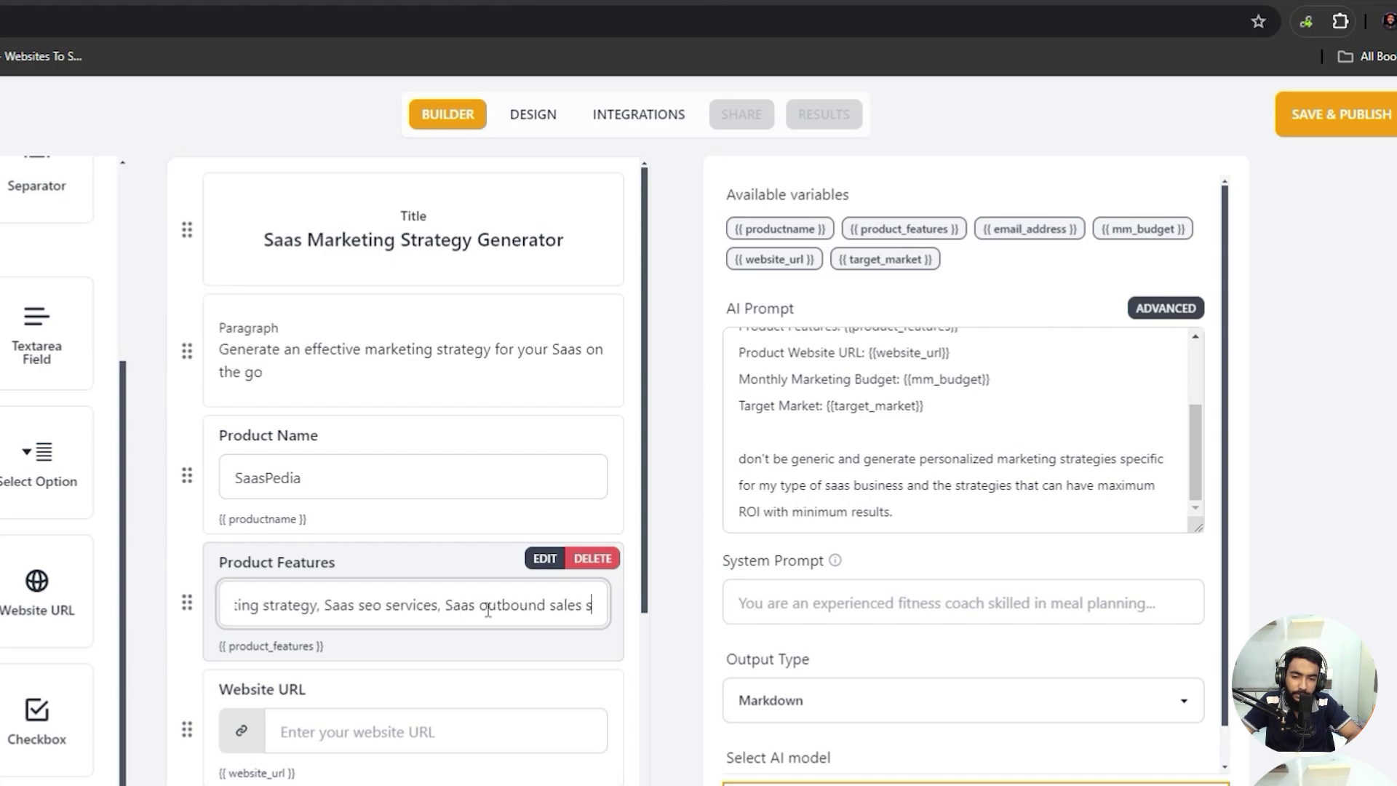
pyautogui.write('ervices')
pyautogui.click(406, 742)
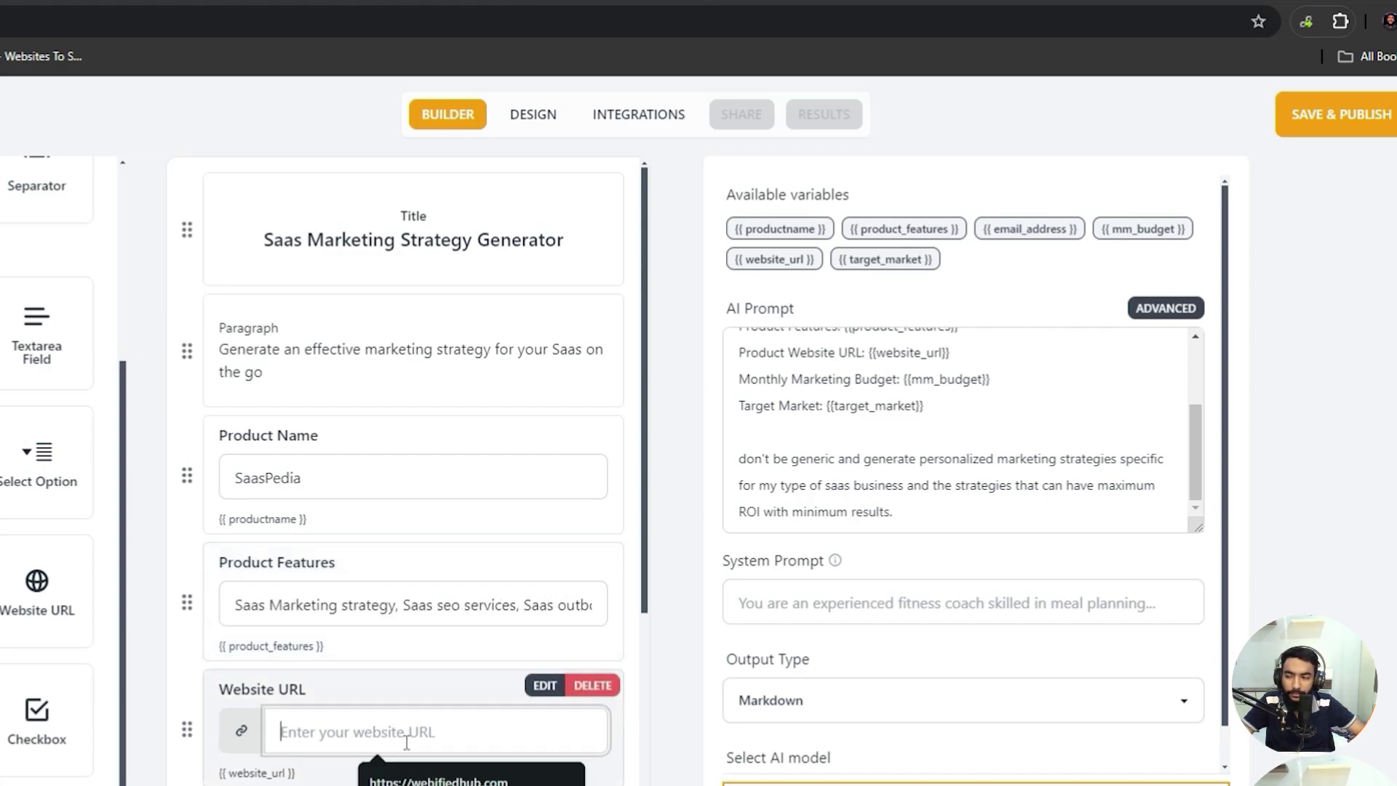
pyautogui.write('https://saaspedia.io')
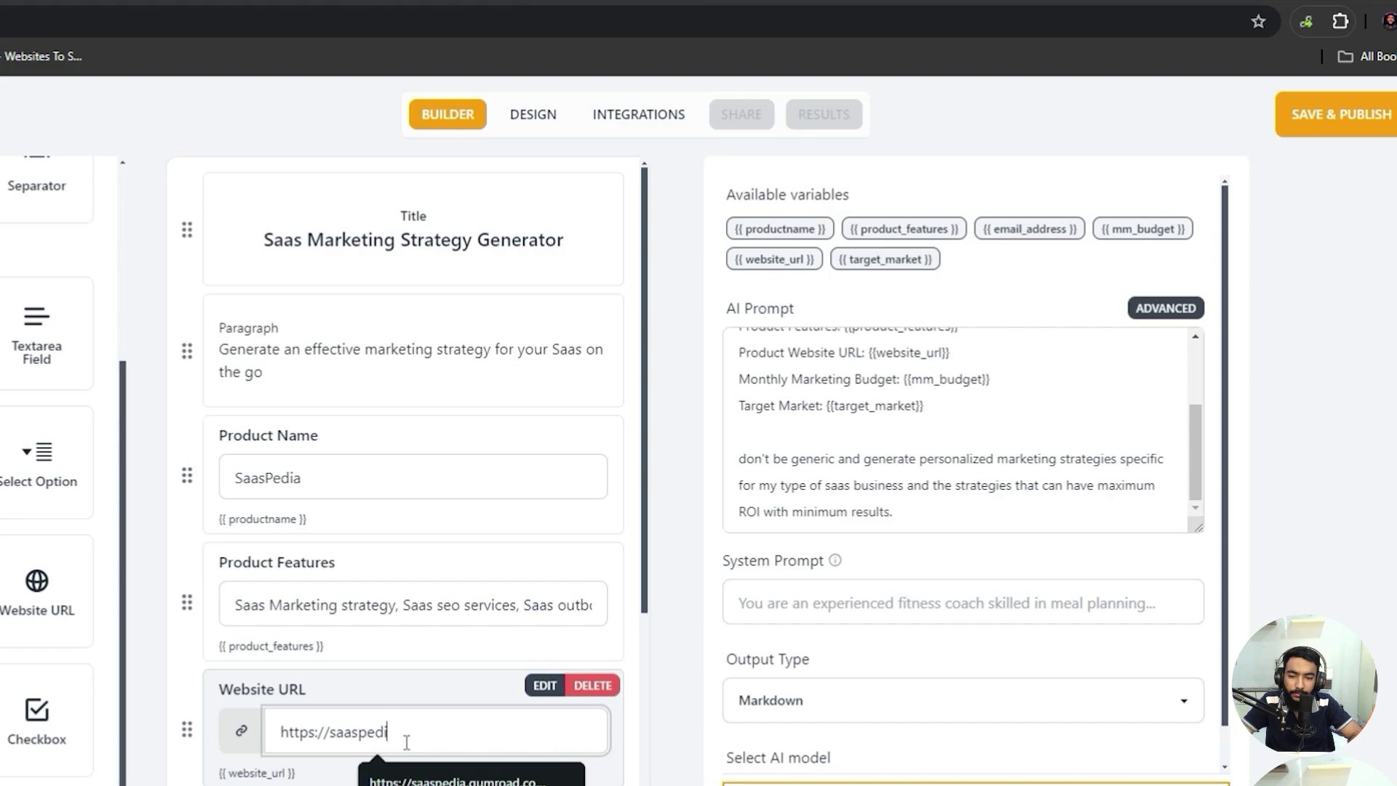
pyautogui.scroll(-5, 378, 676)
pyautogui.click(352, 610)
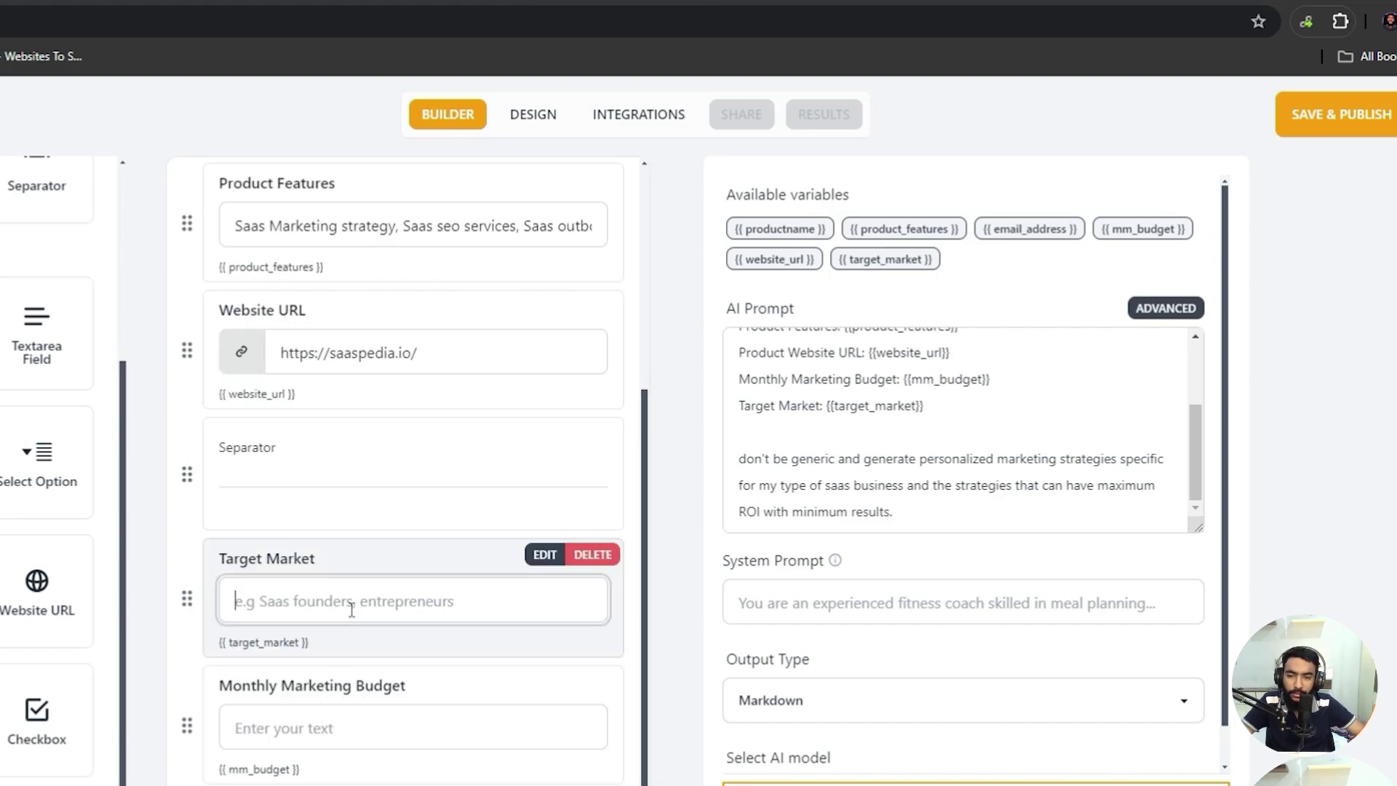
pyautogui.click(473, 539)
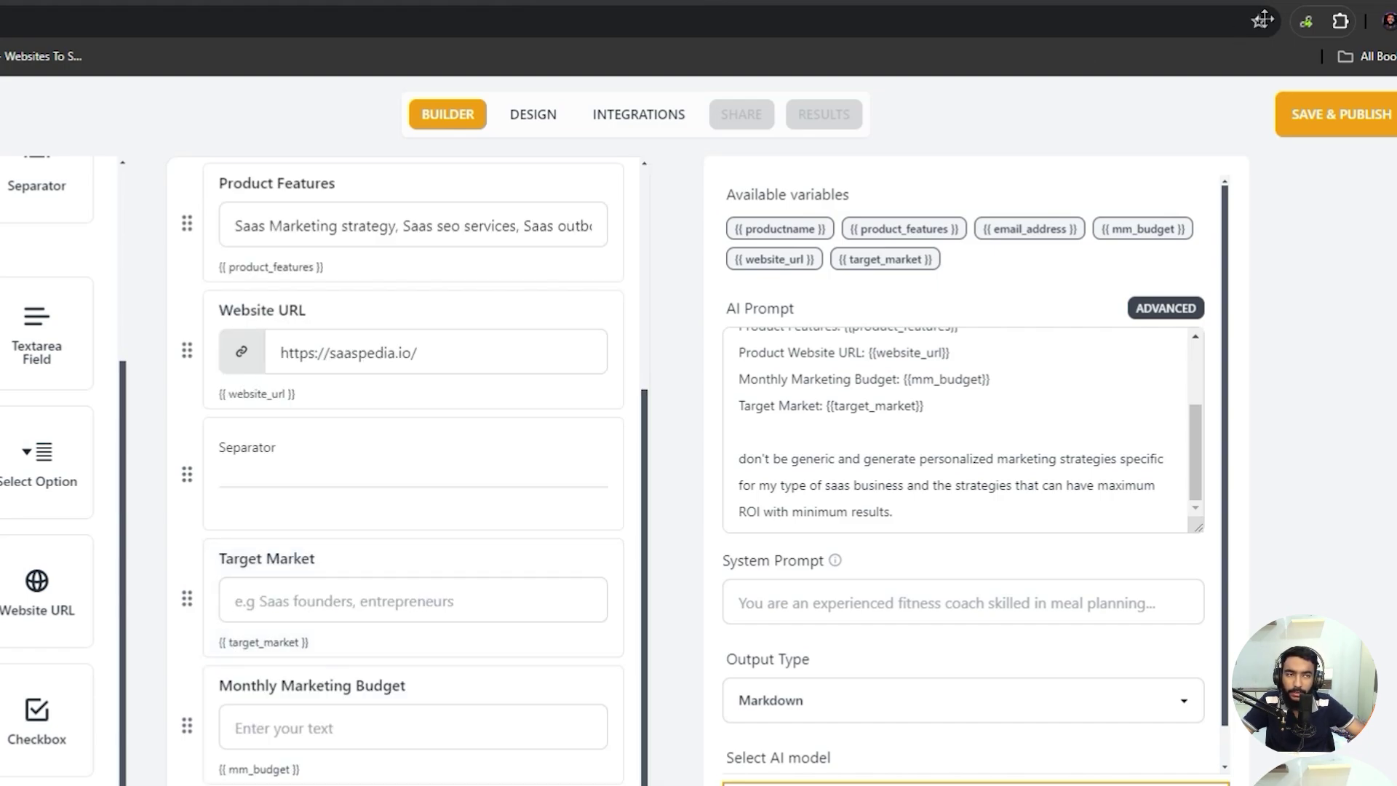
pyautogui.click(298, 591)
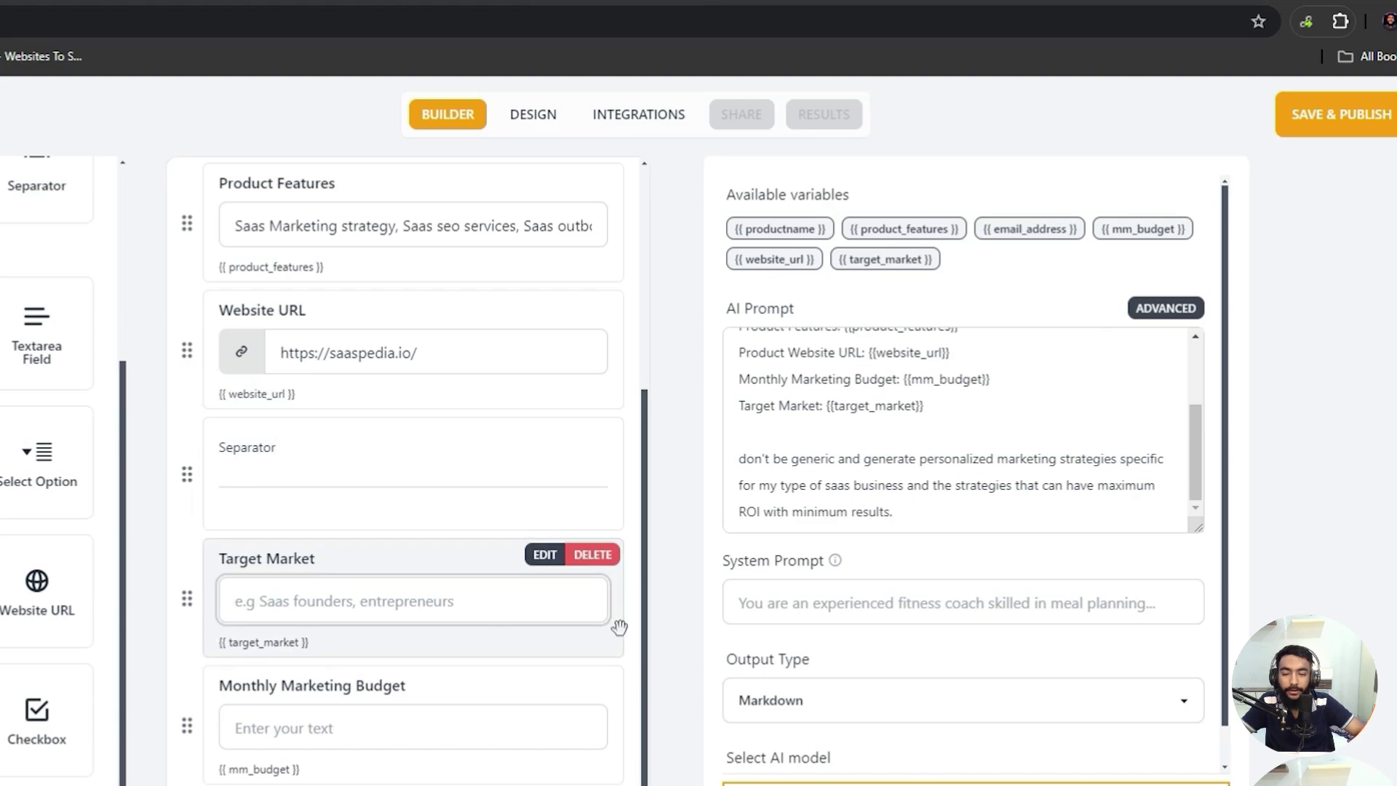
pyautogui.write('Saas ')
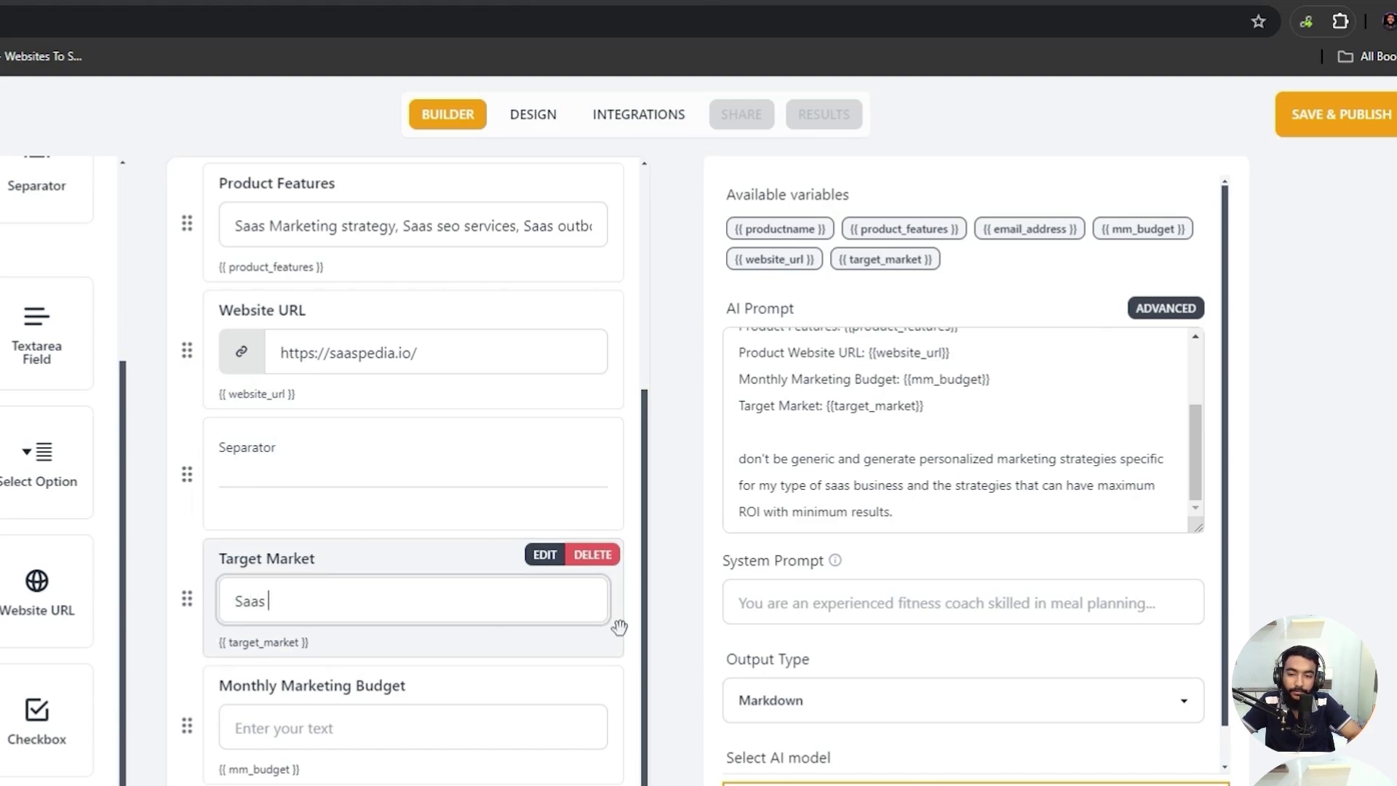
pyautogui.write('founders, indiehackers,')
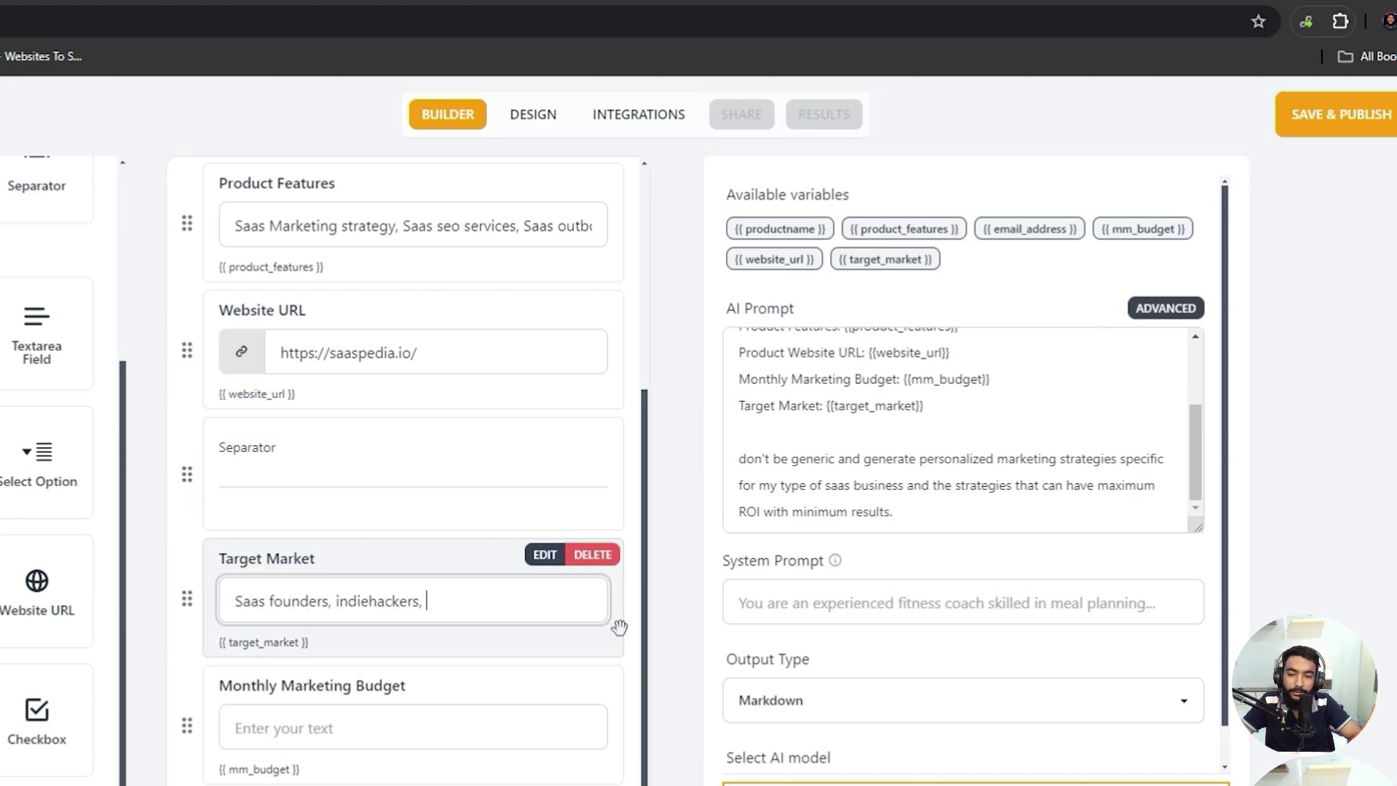
pyautogui.write(' startup')
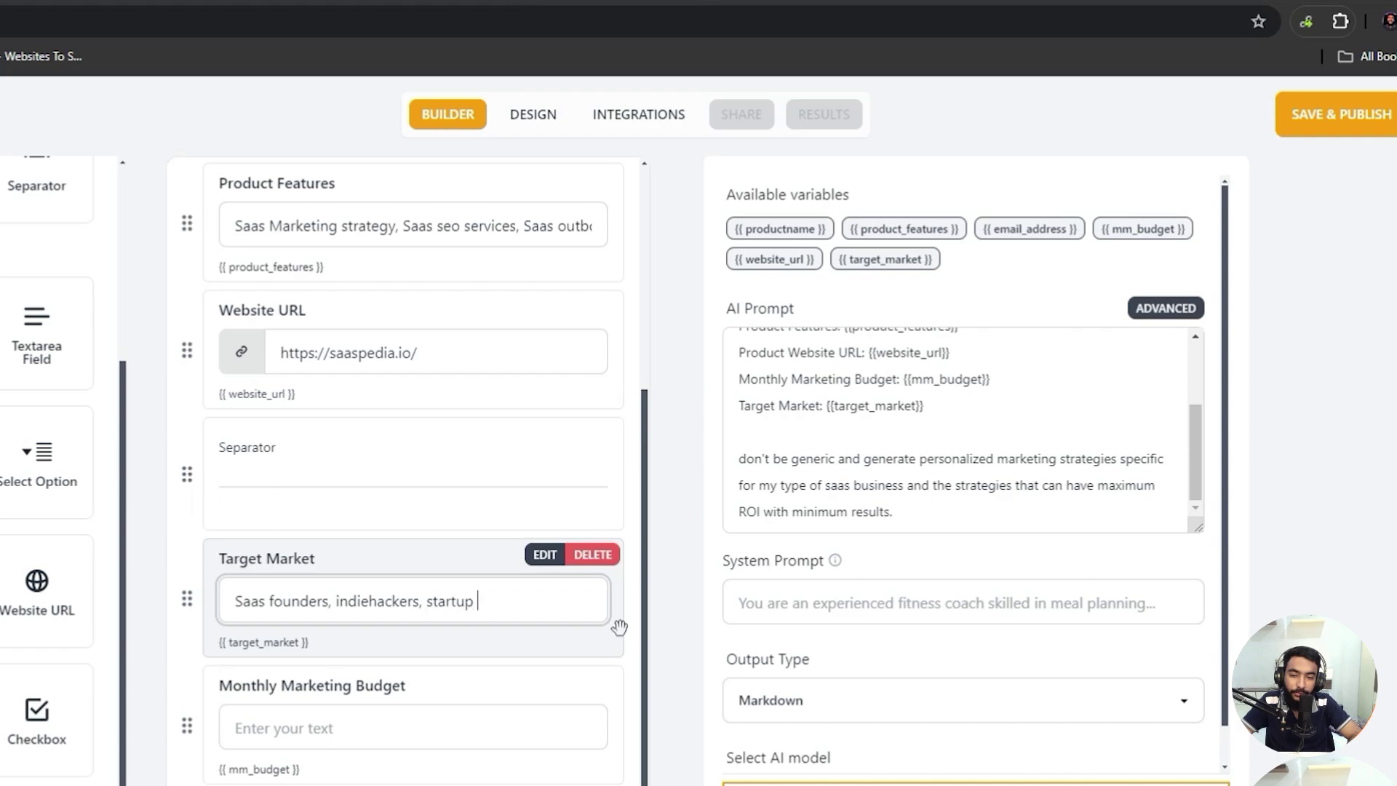
pyautogui.write('sfounders')
pyautogui.press('Tab')
# - Set the monthly budget to '$2,000 per month' and fill the email with a saved address
pyautogui.click(405, 739)
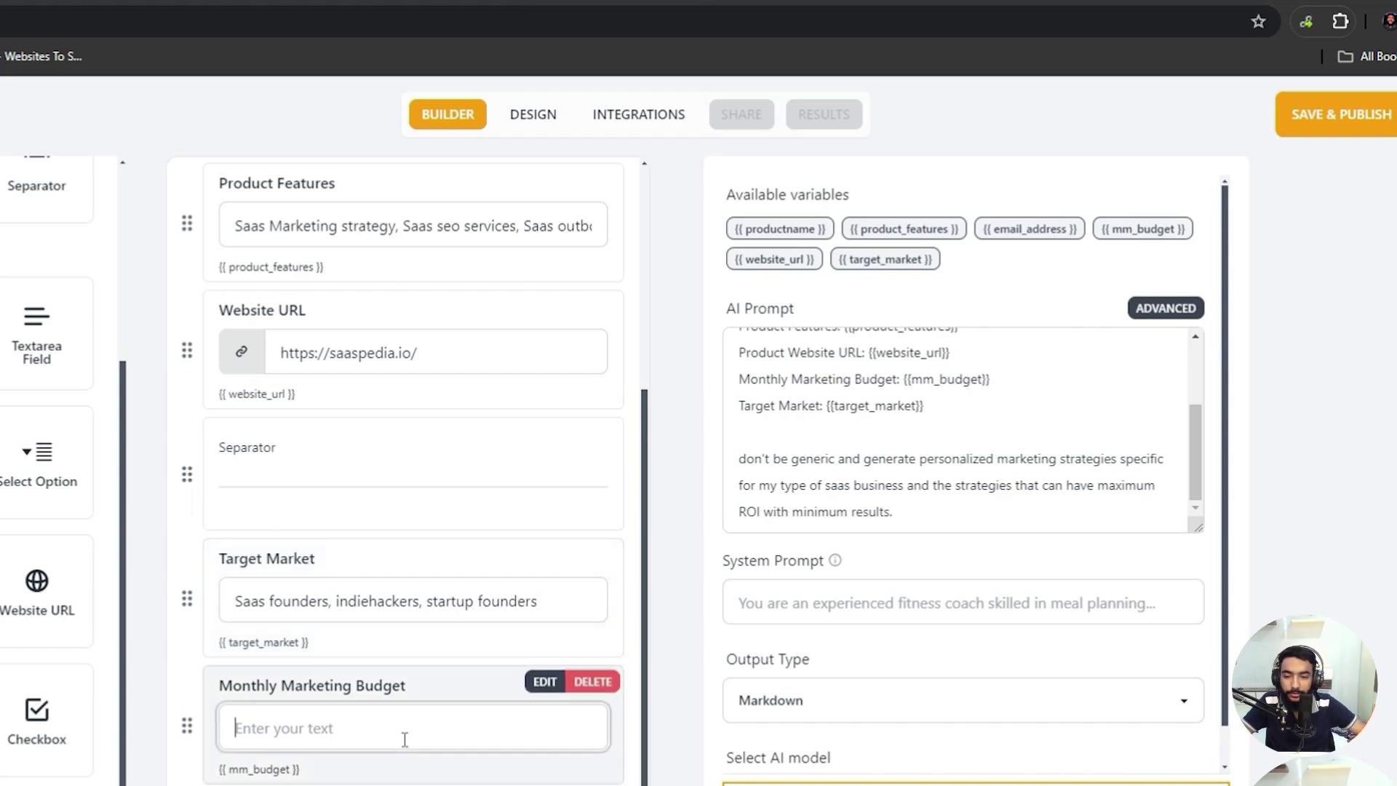
pyautogui.write('$20')
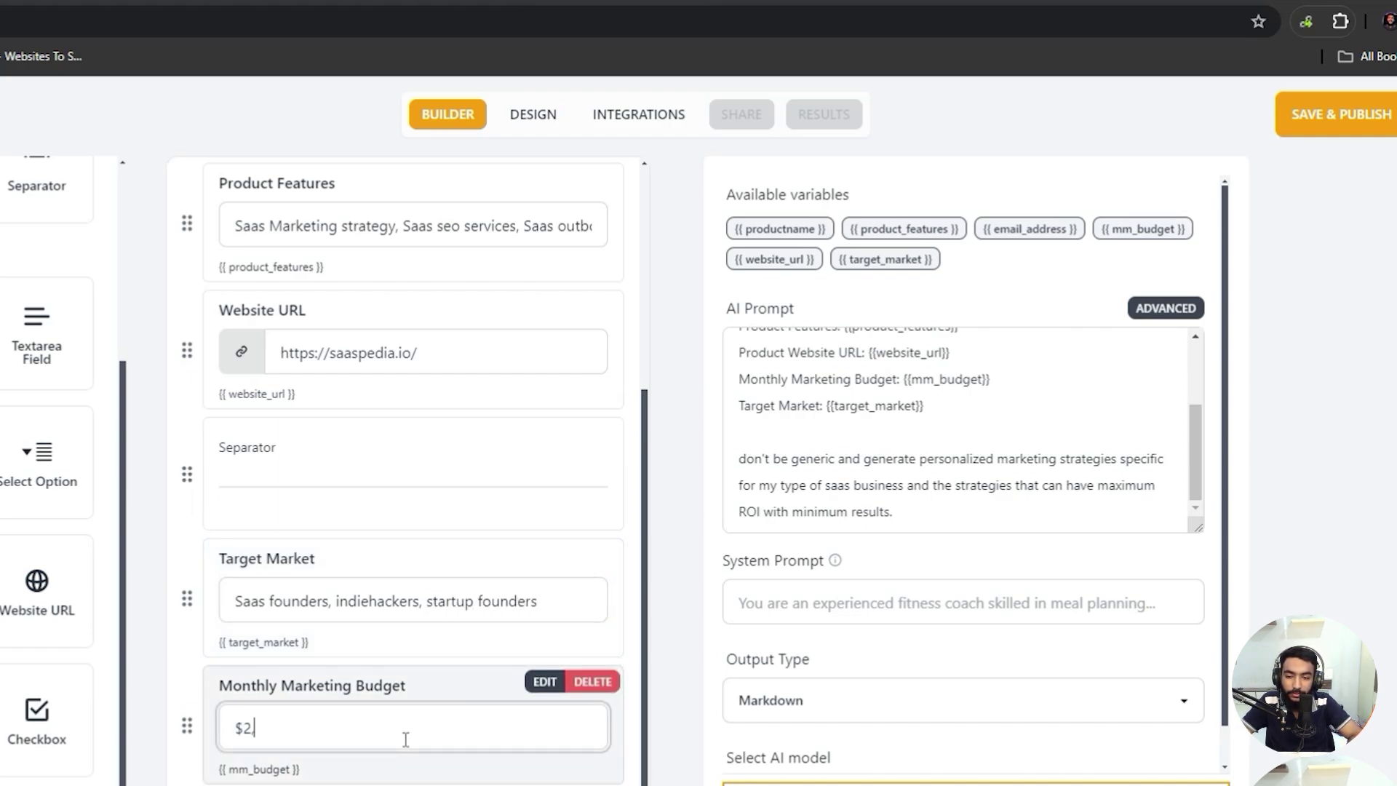
pyautogui.write(',000 per month')
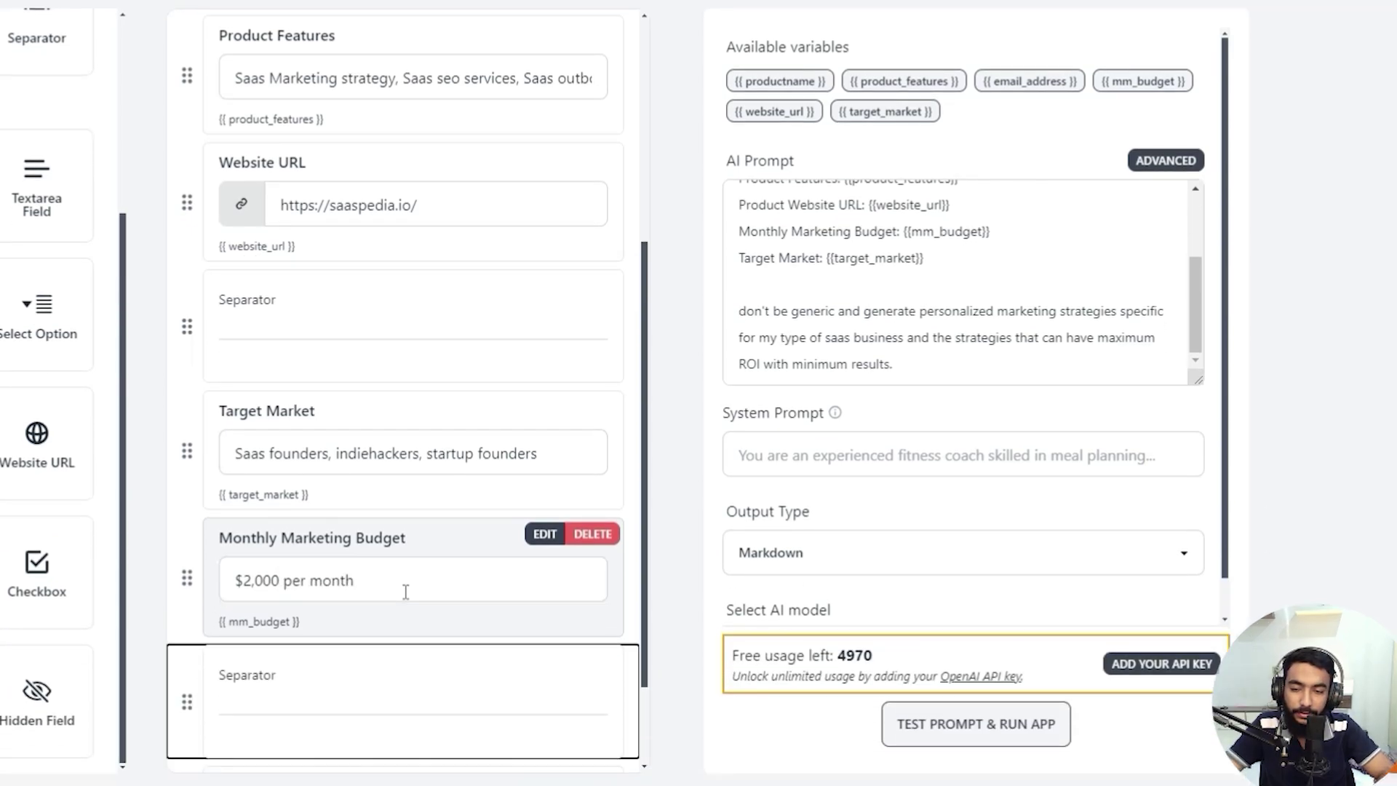
pyautogui.scroll(-2, 477, 688)
pyautogui.click(331, 701)
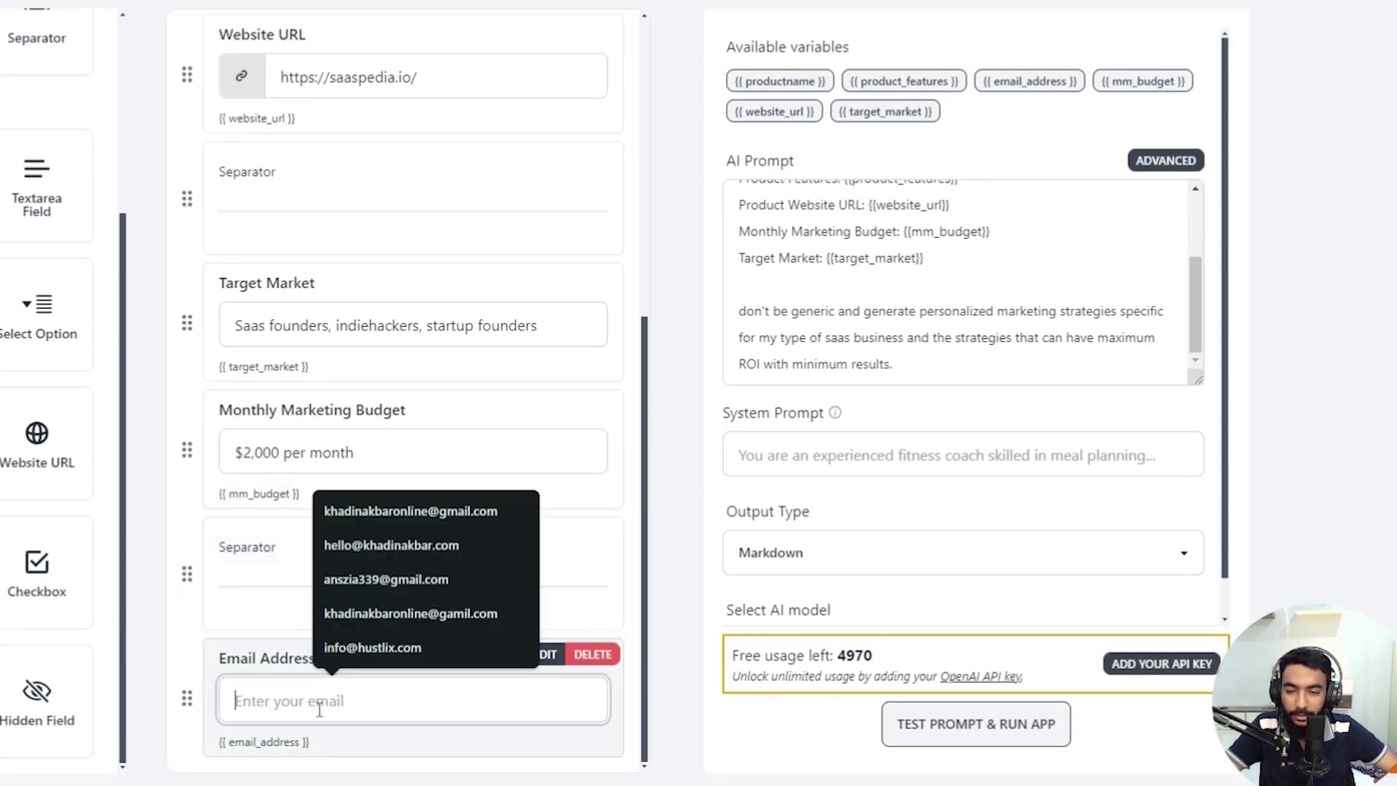
pyautogui.click(390, 511)
pyautogui.scroll(-1, 947, 613)
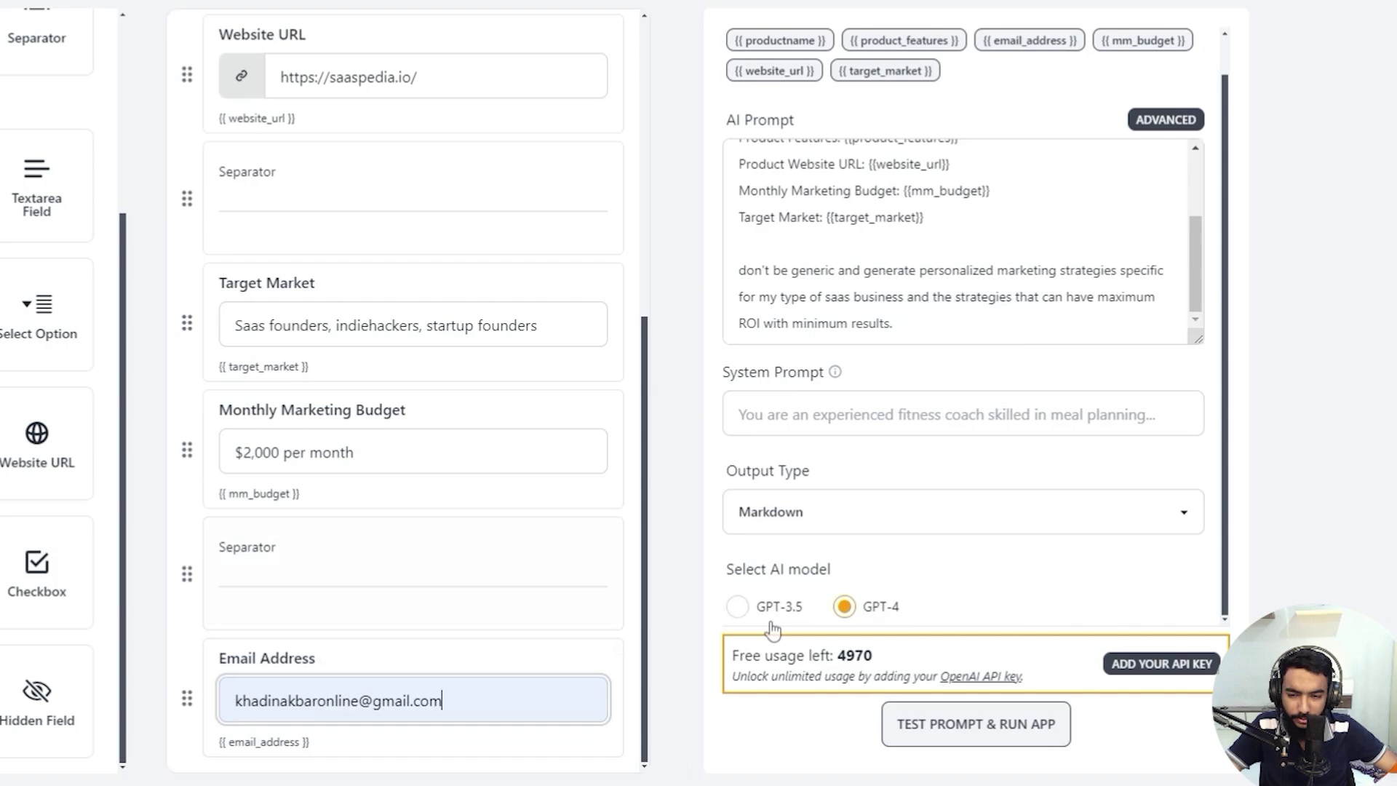
pyautogui.scroll(5, 257, 513)
pyautogui.scroll(-5, 259, 509)
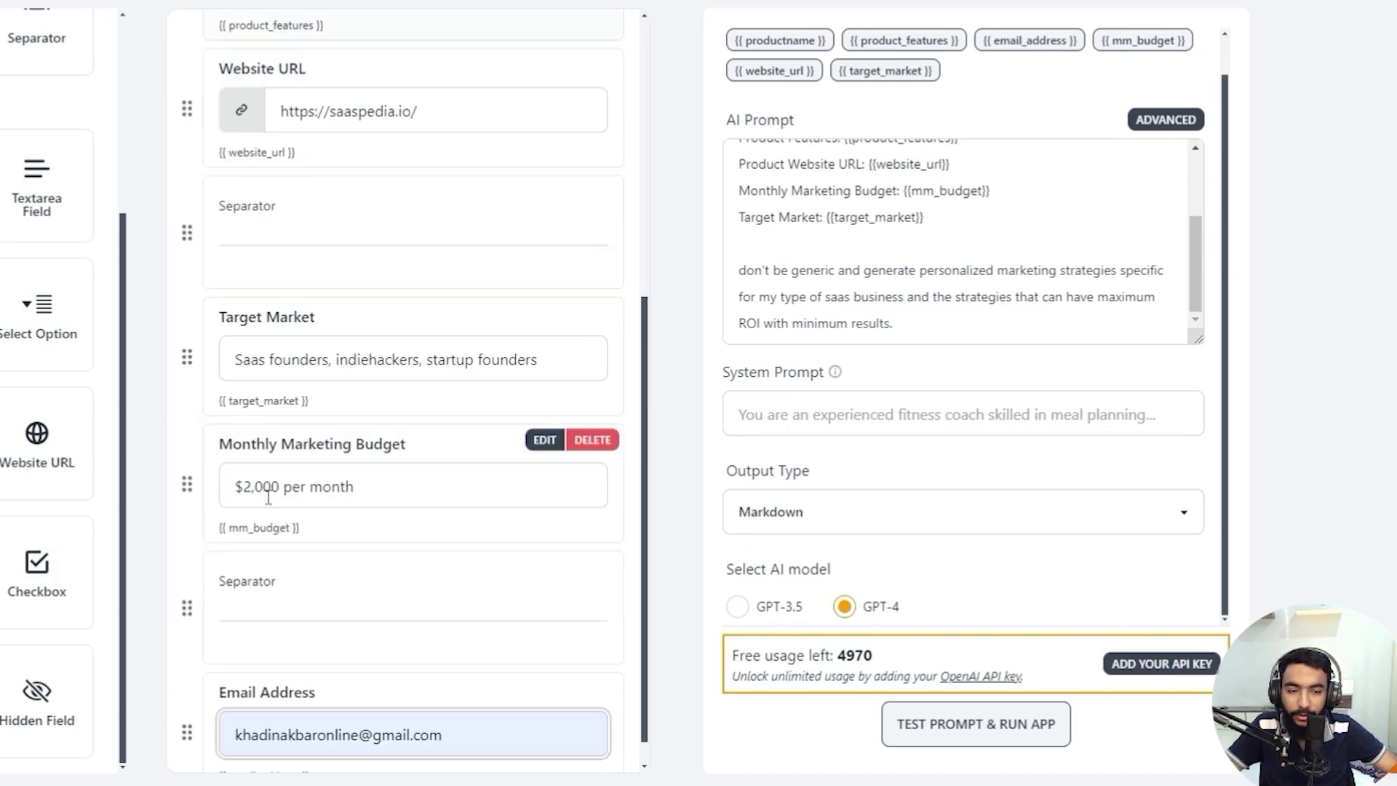
# - Run the app on the test inputs with Test Prompt & Run App
pyautogui.click(894, 731)
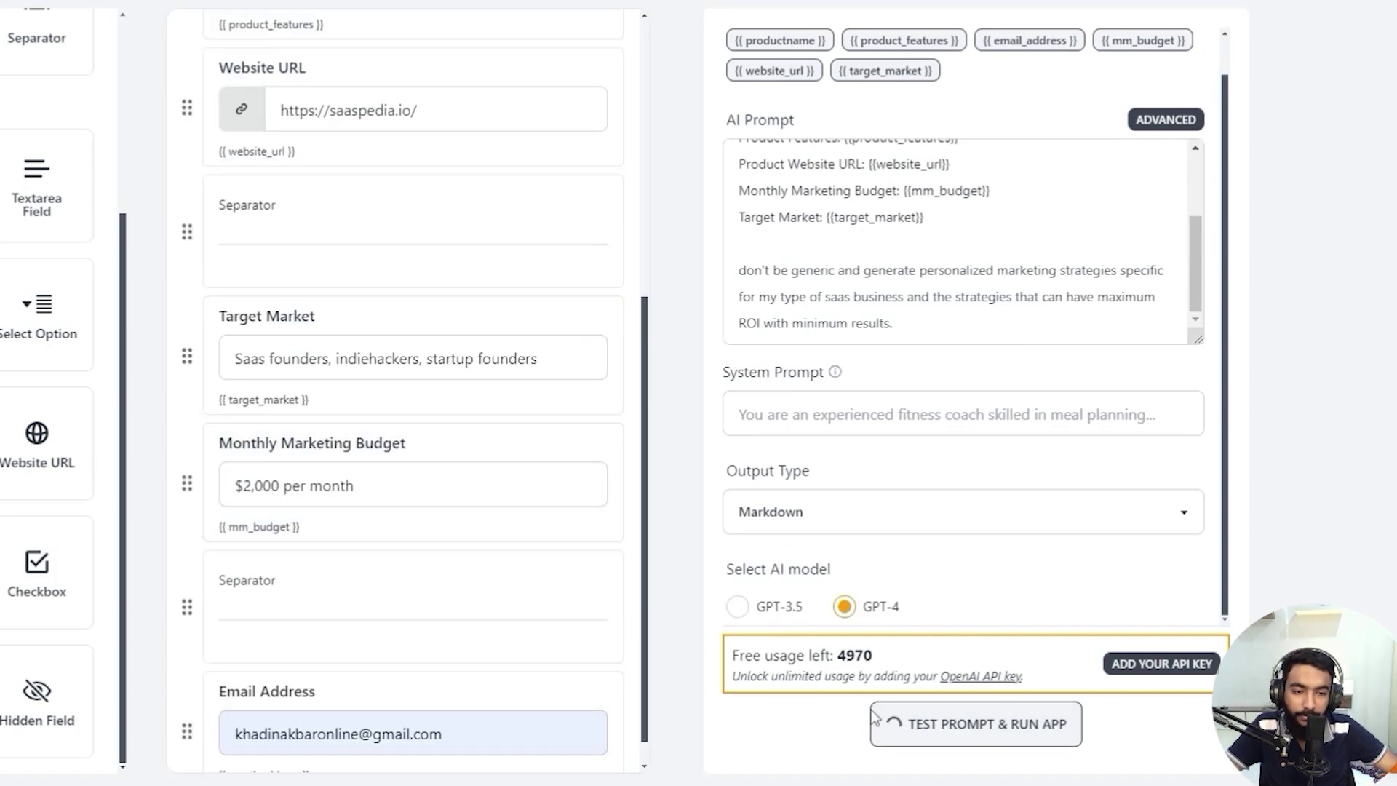
pyautogui.scroll(1, 912, 504)
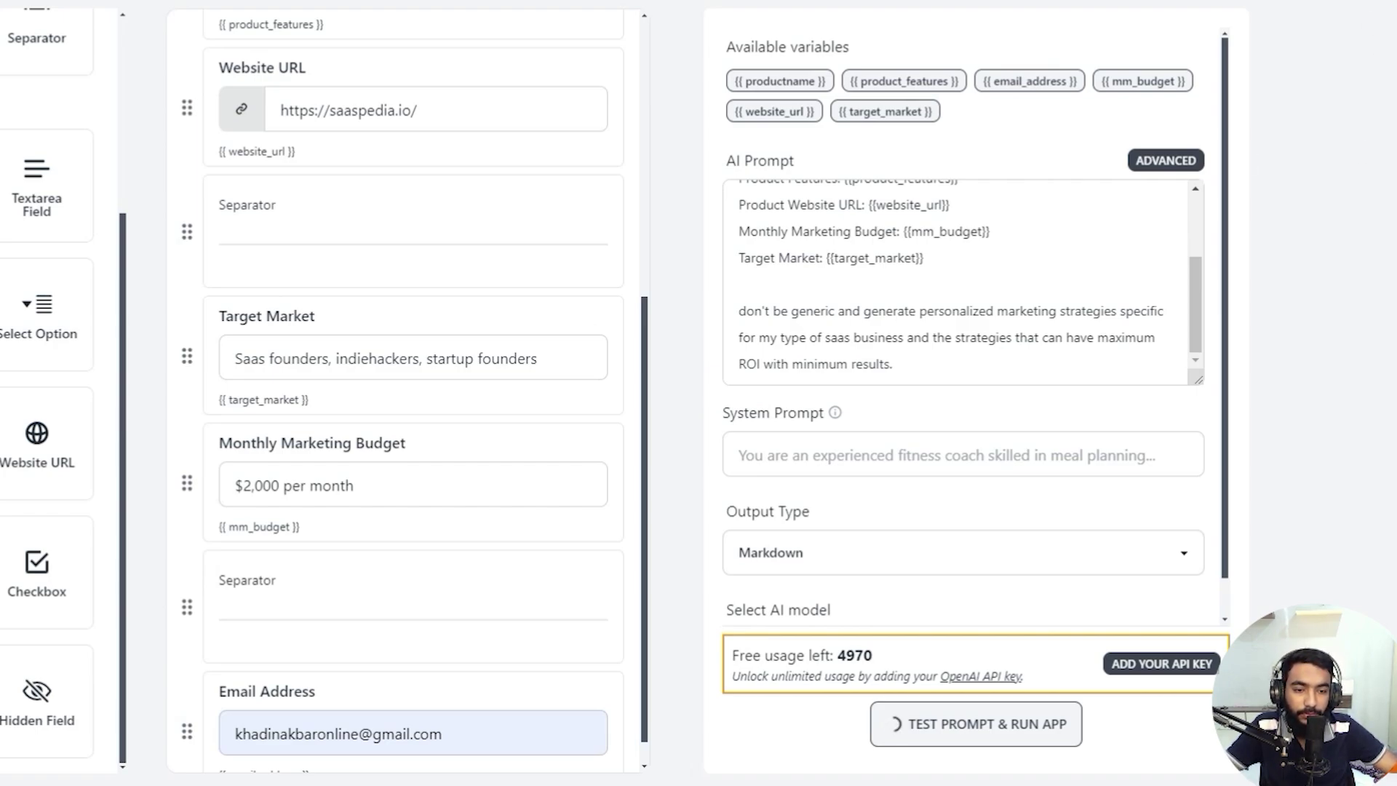
# - Scroll the generated strategy, highlighting lines of the intro and early sections
pyautogui.scroll(-10, 845, 334)
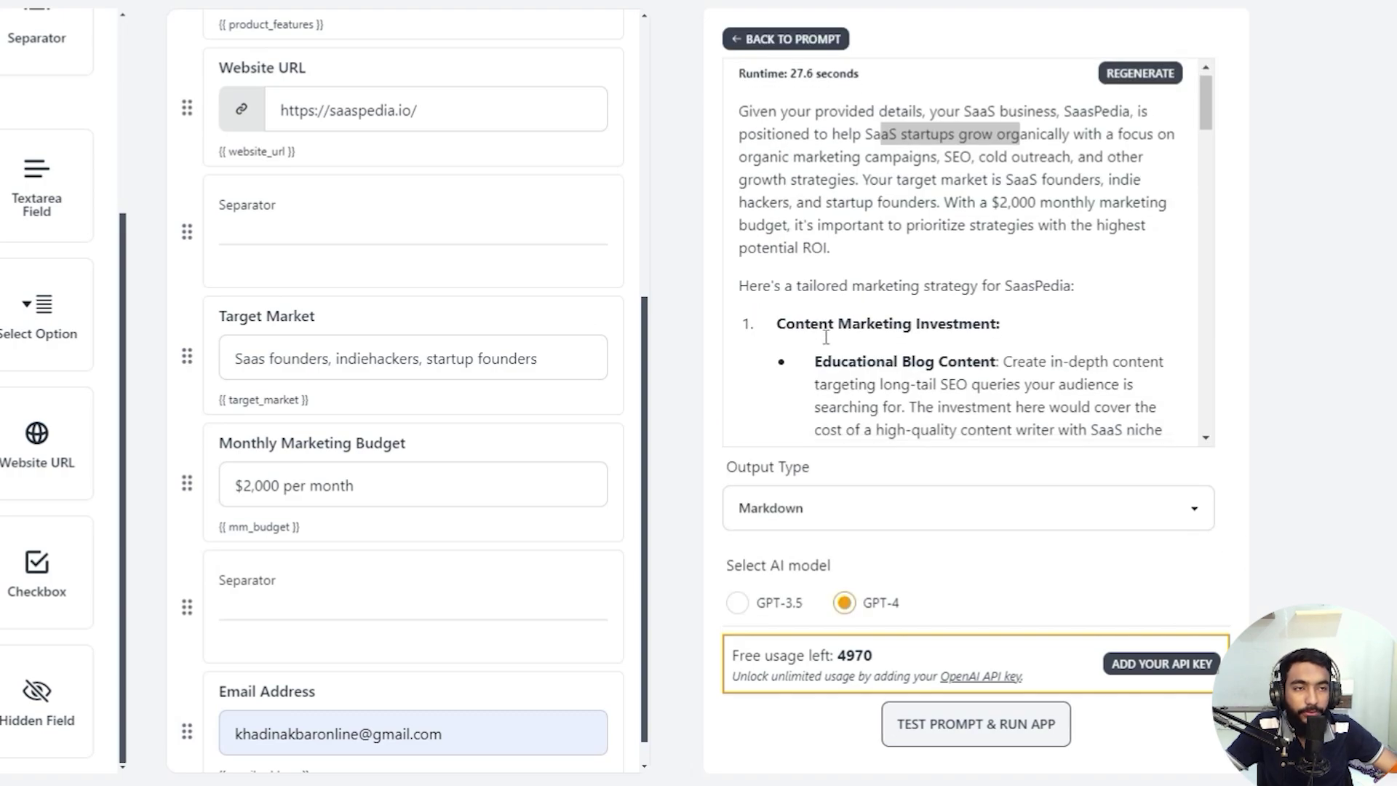
pyautogui.scroll(15, 844, 334)
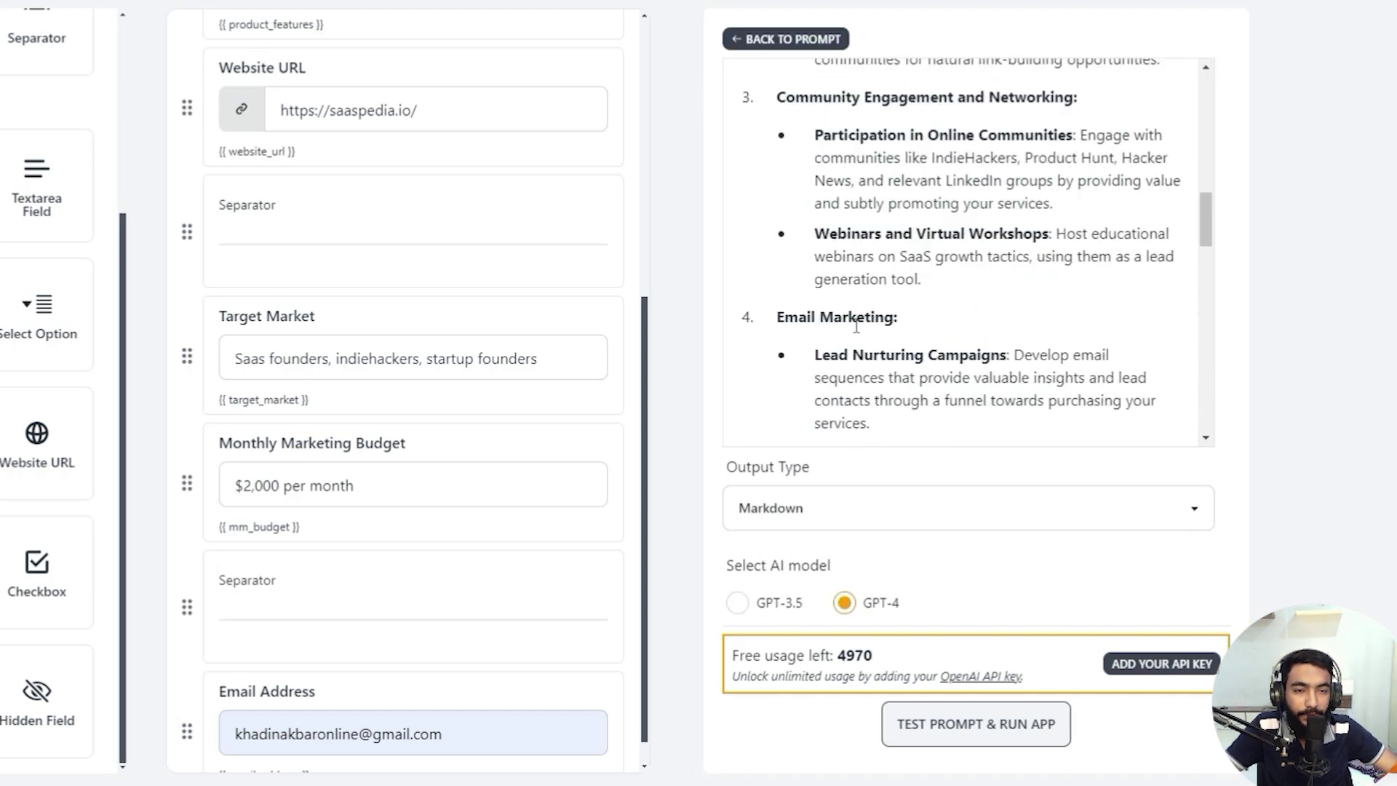
pyautogui.moveTo(761, 122); pyautogui.dragTo(1059, 123)
pyautogui.moveTo(971, 123); pyautogui.dragTo(1148, 124)
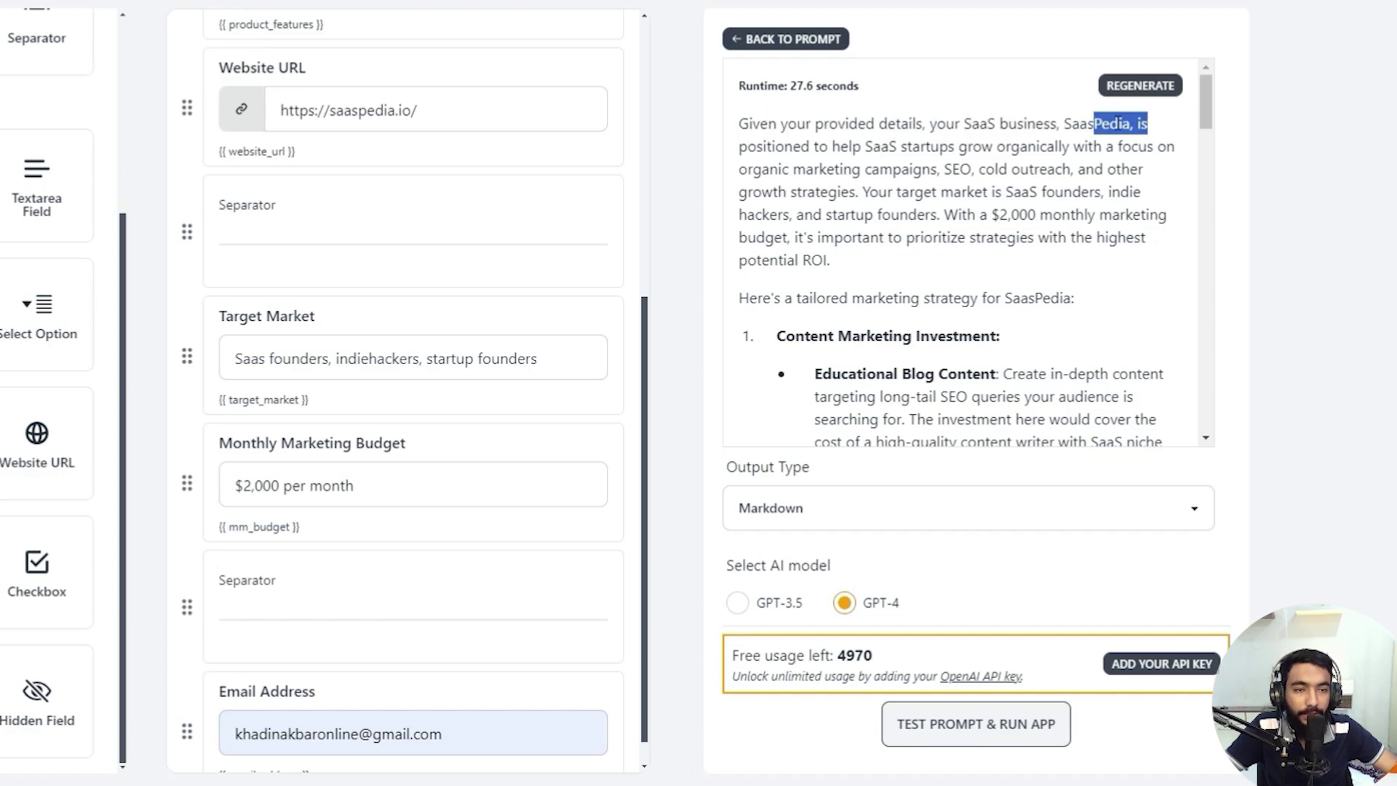
pyautogui.scroll(-2, 806, 181)
pyautogui.scroll(2, 806, 181)
pyautogui.moveTo(812, 147); pyautogui.dragTo(1116, 149)
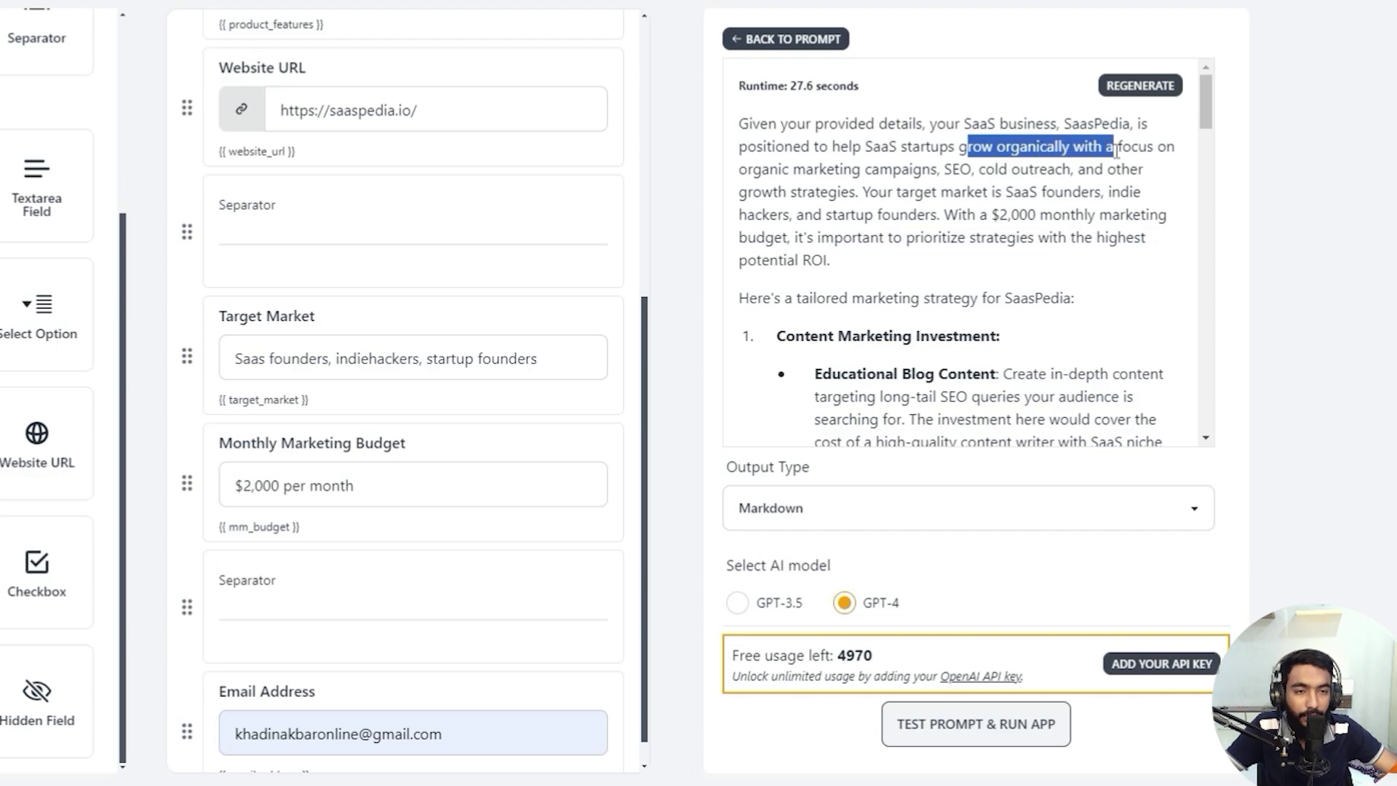
pyautogui.scroll(-1, 931, 280)
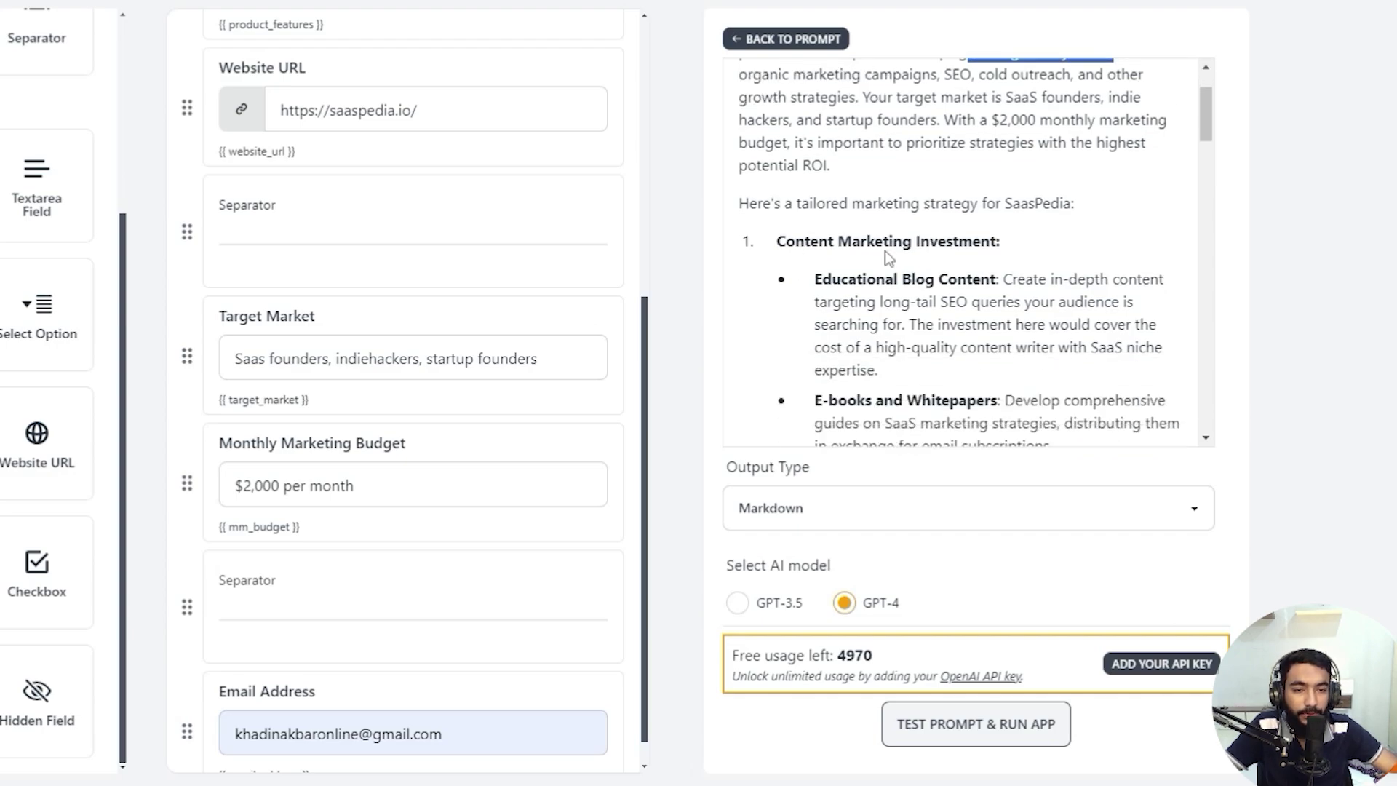
pyautogui.moveTo(847, 278); pyautogui.dragTo(968, 278)
pyautogui.scroll(-2, 946, 280)
pyautogui.moveTo(822, 211); pyautogui.dragTo(941, 211)
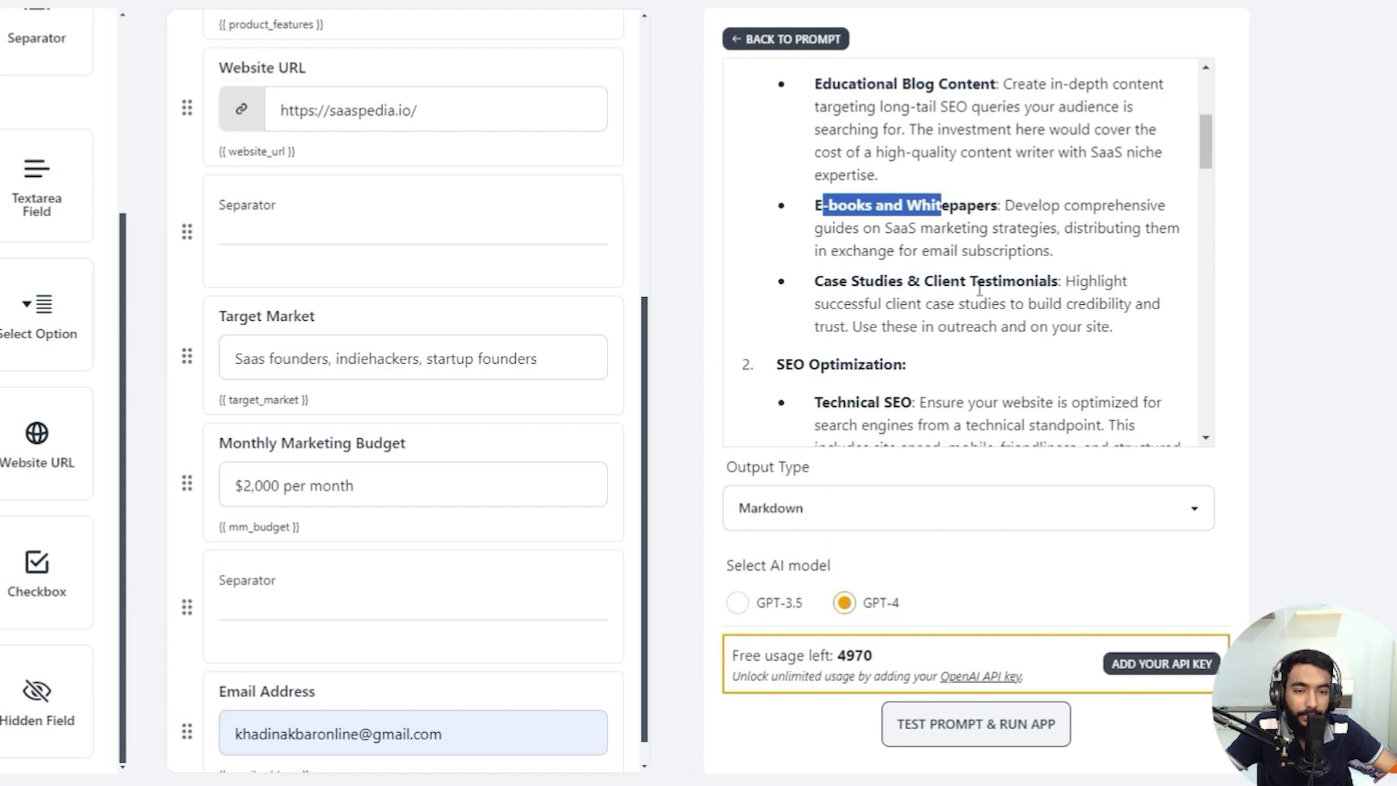
pyautogui.scroll(-1, 818, 295)
pyautogui.scroll(3, 825, 224)
pyautogui.moveTo(833, 241); pyautogui.dragTo(938, 241)
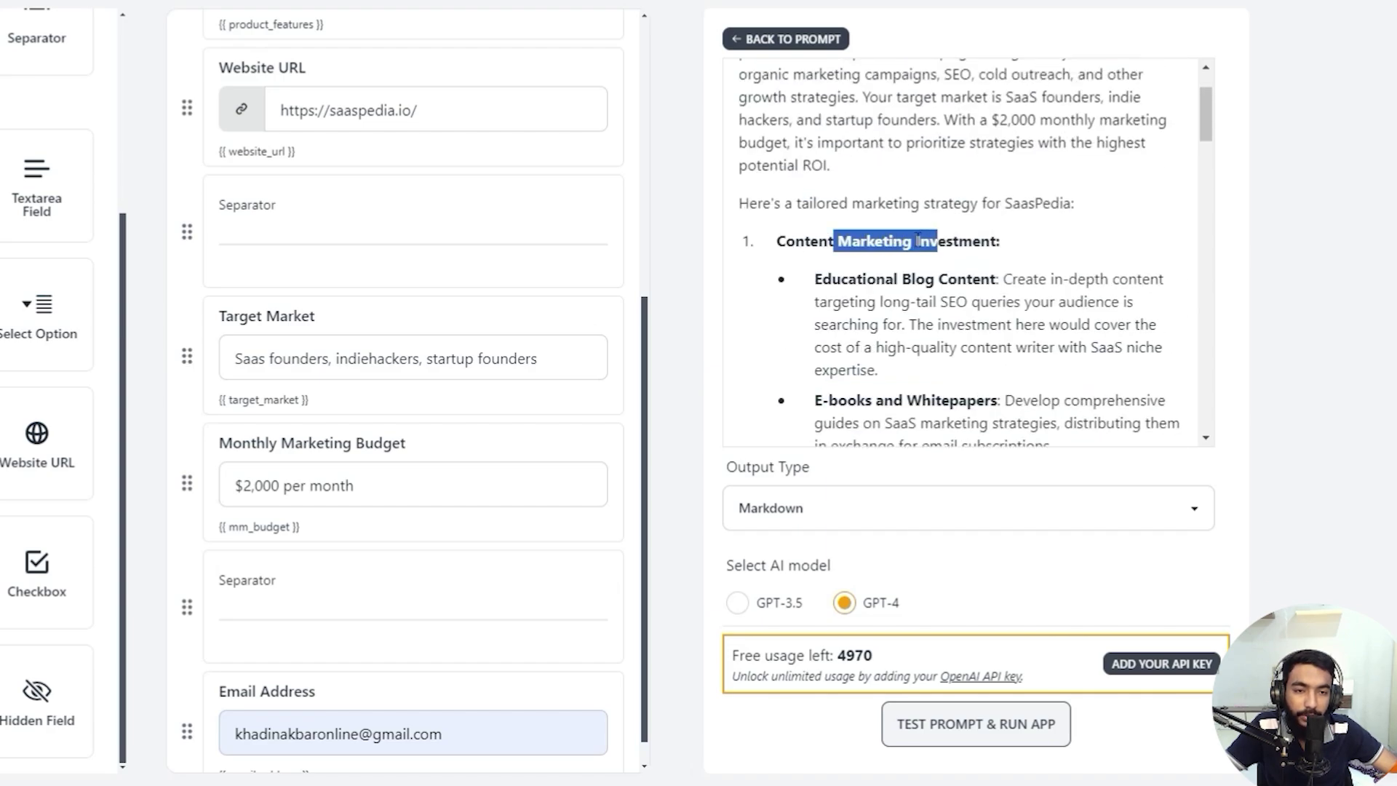
pyautogui.scroll(-3, 873, 277)
pyautogui.moveTo(776, 276); pyautogui.dragTo(858, 279)
pyautogui.scroll(-1, 860, 286)
pyautogui.scroll(-2, 860, 286)
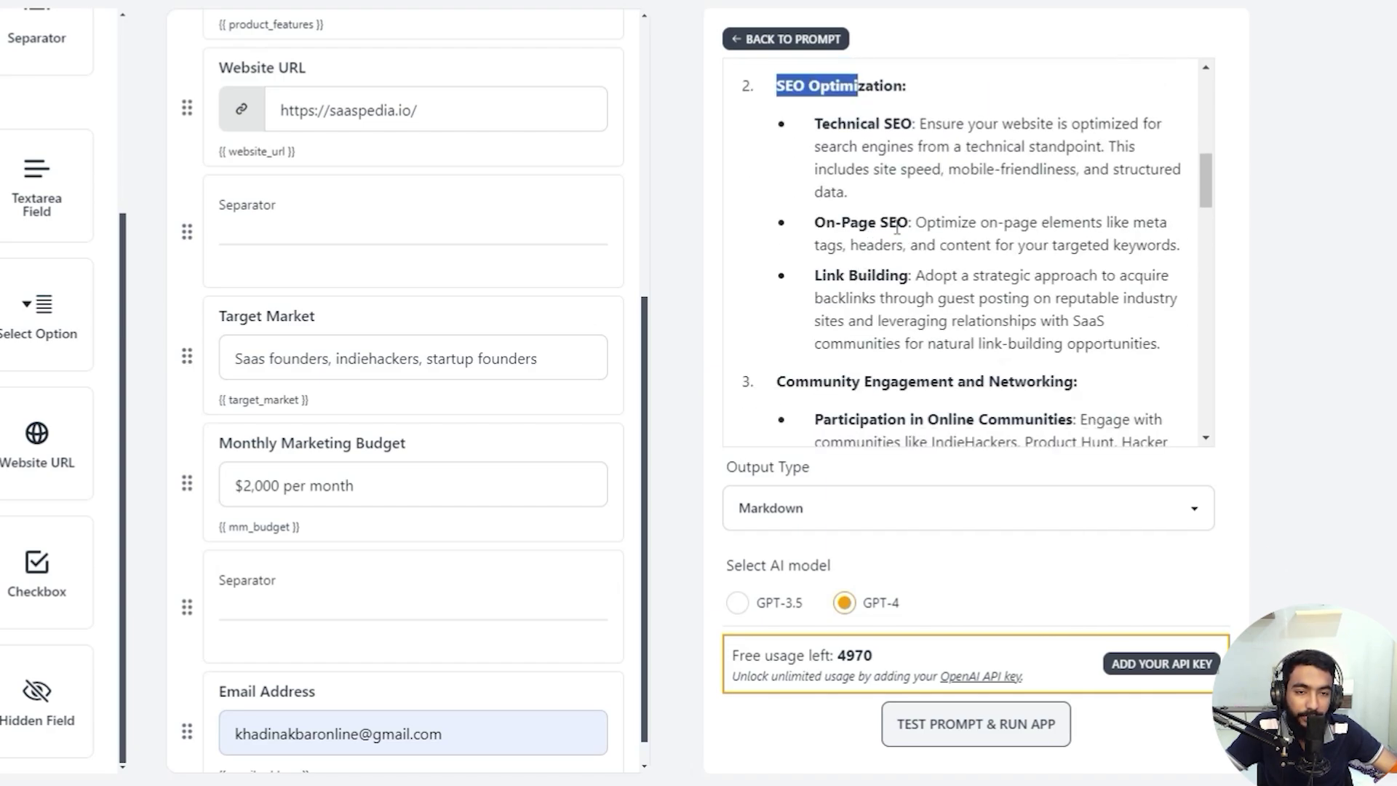
pyautogui.moveTo(1050, 286); pyautogui.dragTo(1022, 279)
pyautogui.scroll(-5, 1022, 279)
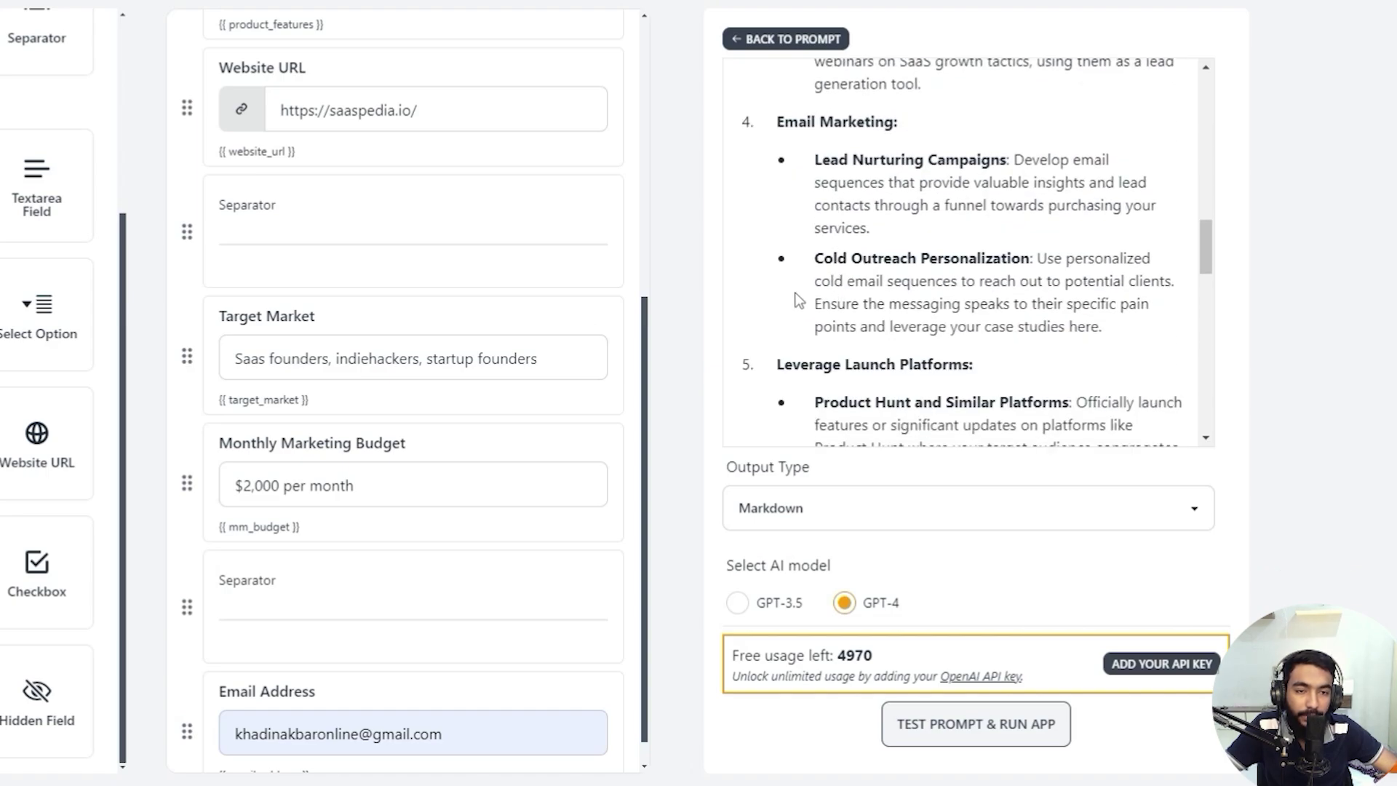
pyautogui.scroll(-1, 891, 191)
# - Highlight the Leverage Launch Platforms, Product Hunt, and Strategic Partnerships promotion tips
pyautogui.moveTo(791, 282); pyautogui.dragTo(1094, 313)
pyautogui.click(875, 284)
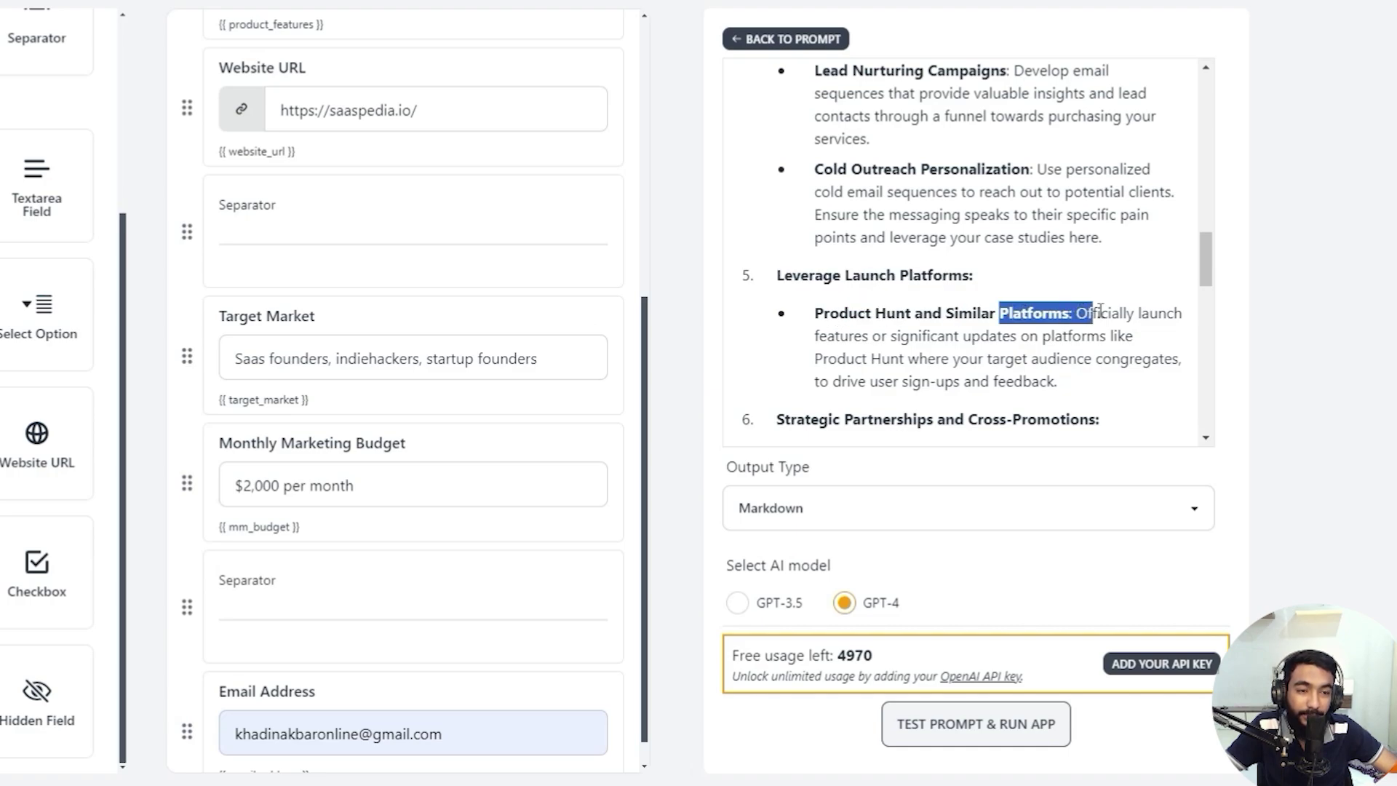
pyautogui.scroll(-2, 884, 334)
pyautogui.moveTo(778, 232); pyautogui.dragTo(956, 230)
pyautogui.moveTo(1011, 229); pyautogui.dragTo(1089, 230)
pyautogui.moveTo(850, 268); pyautogui.dragTo(1011, 269)
pyautogui.scroll(-2, 1022, 269)
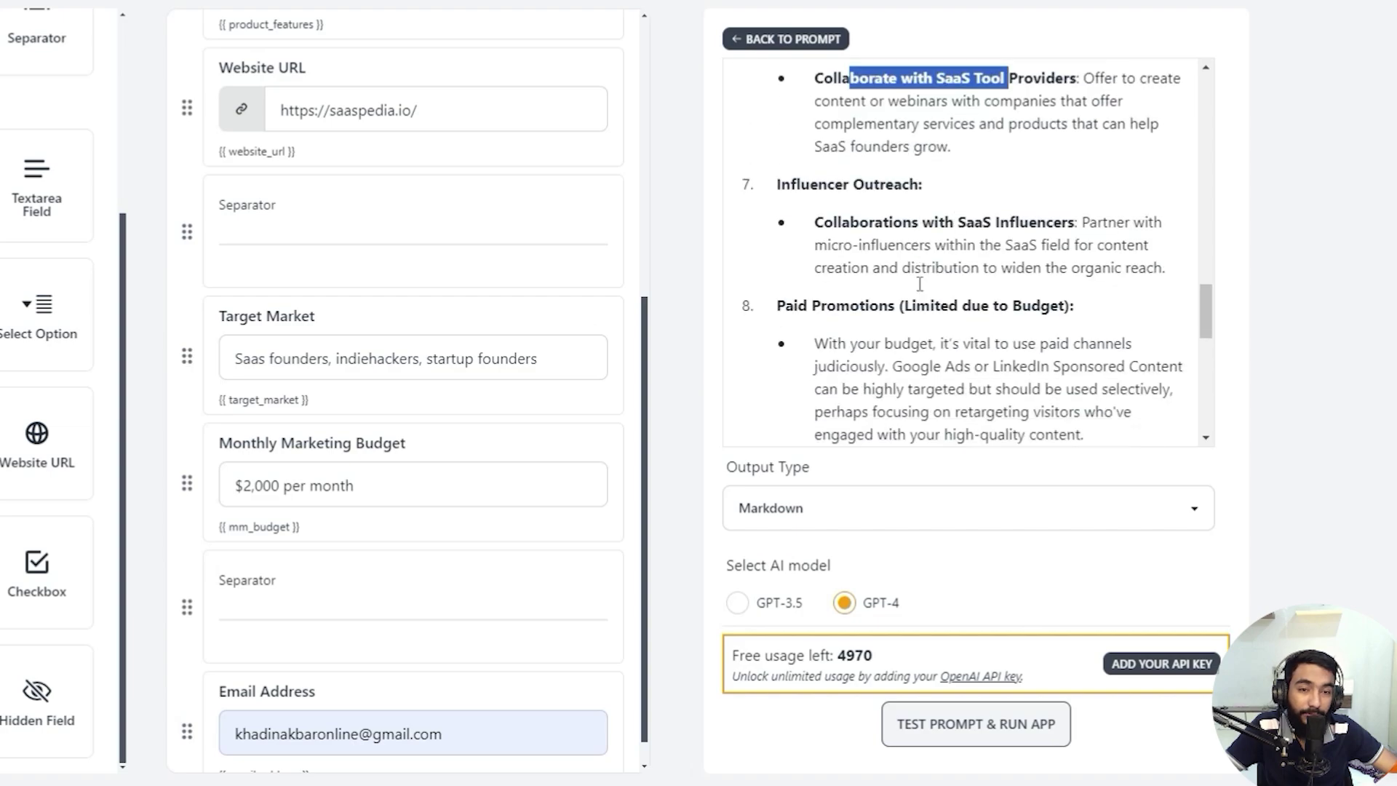
pyautogui.click(777, 184)
pyautogui.moveTo(790, 312); pyautogui.dragTo(897, 307)
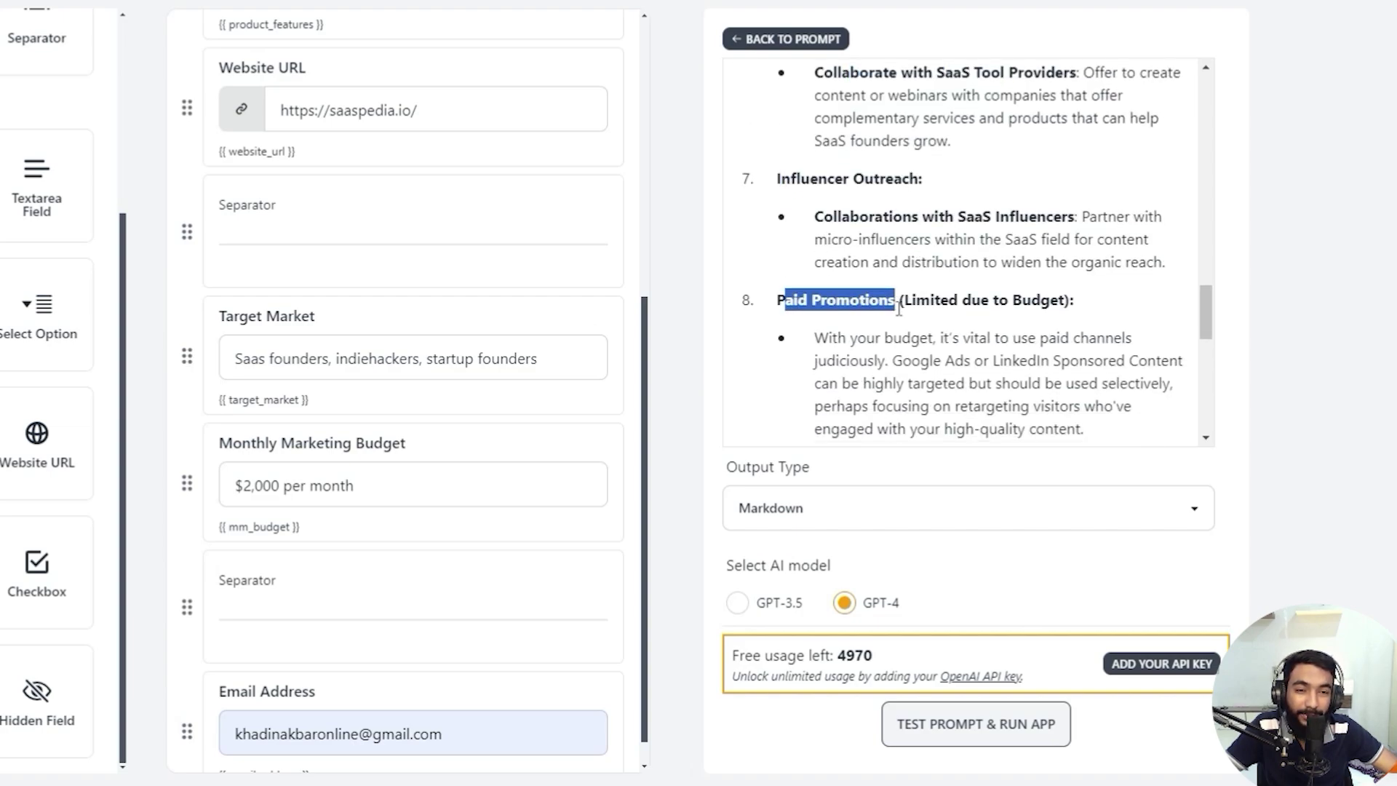
pyautogui.scroll(-3, 897, 307)
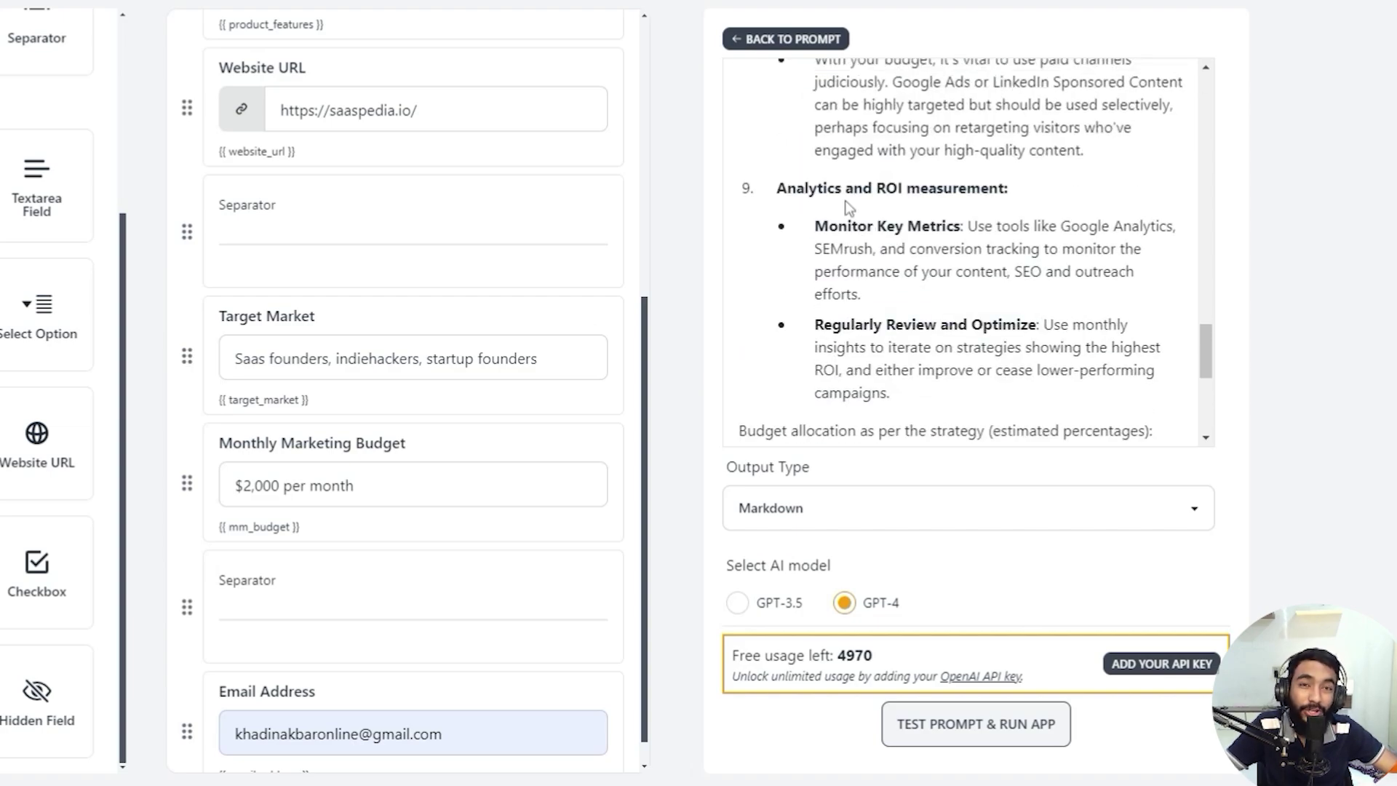
# - Highlight the Analytics and ROI measurement heading and the budget allocation percentages
pyautogui.moveTo(803, 188); pyautogui.dragTo(908, 187)
pyautogui.tripleClick(909, 188)
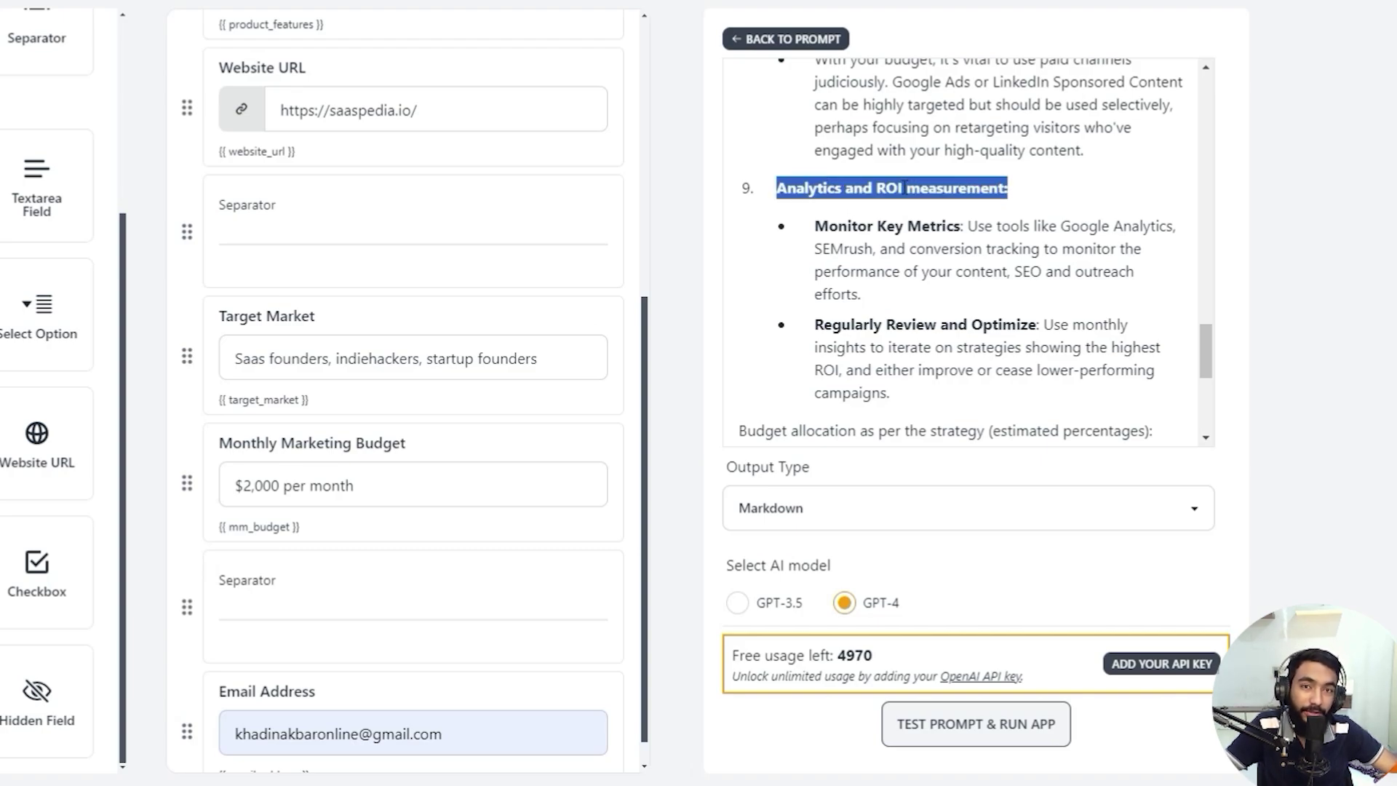
pyautogui.scroll(-3, 902, 196)
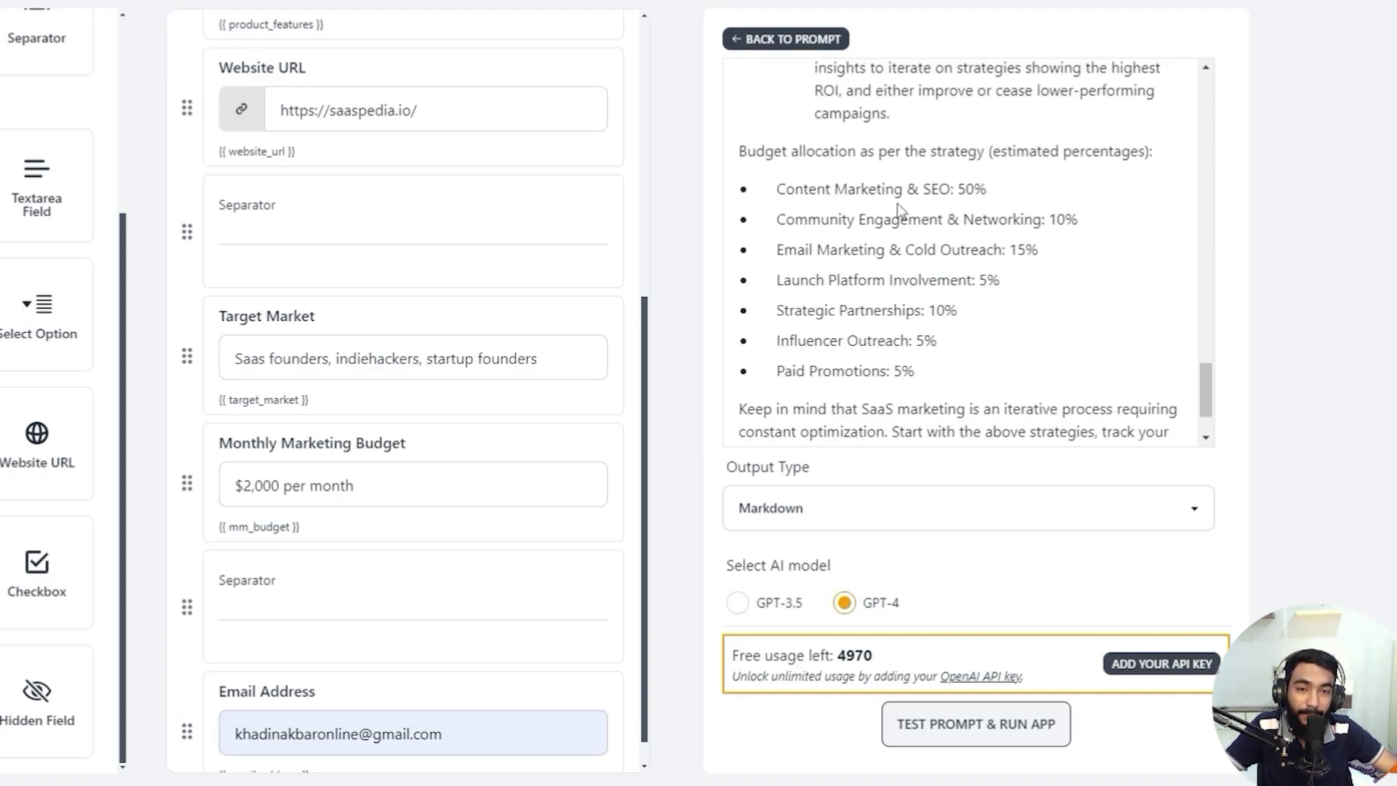
pyautogui.moveTo(755, 151); pyautogui.dragTo(1109, 151)
pyautogui.click(864, 182)
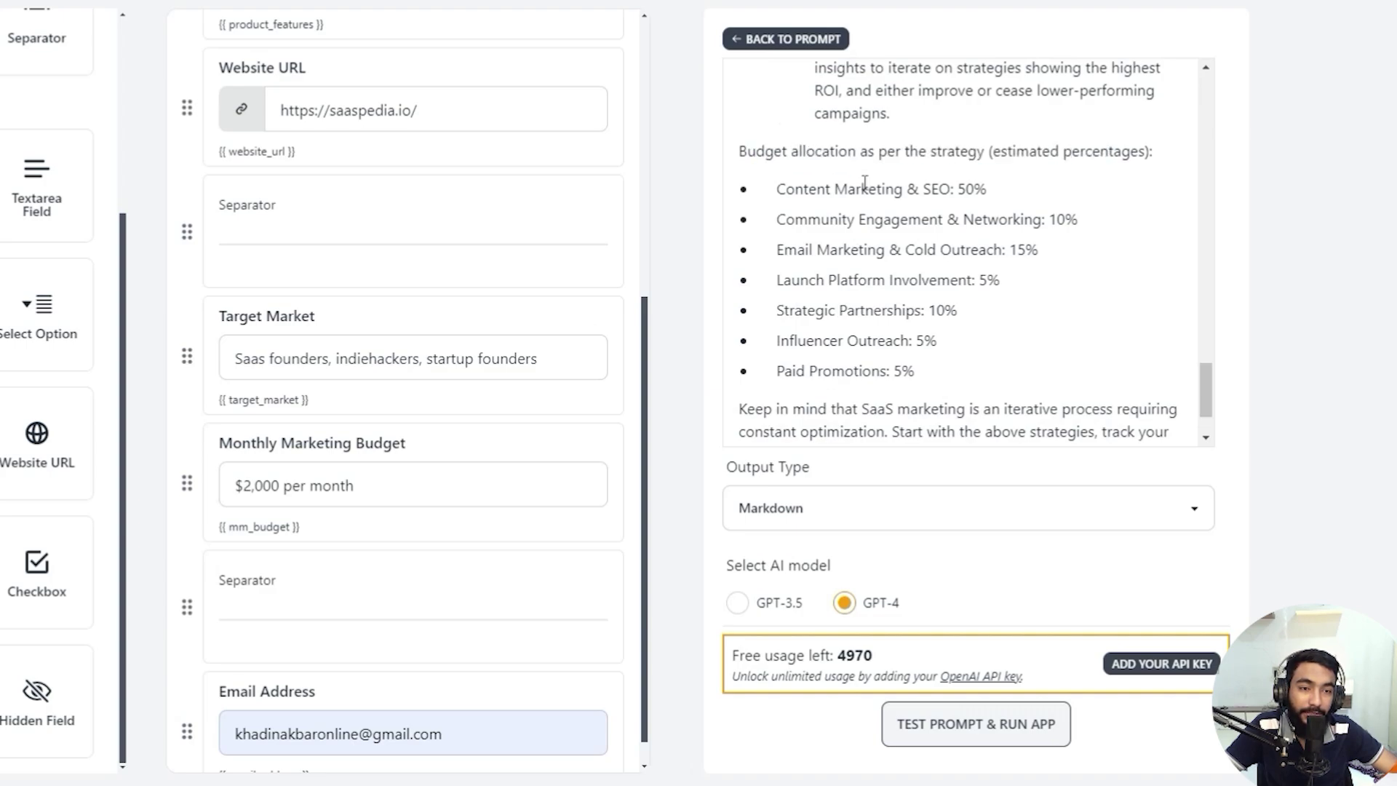
pyautogui.moveTo(967, 188); pyautogui.dragTo(1007, 190)
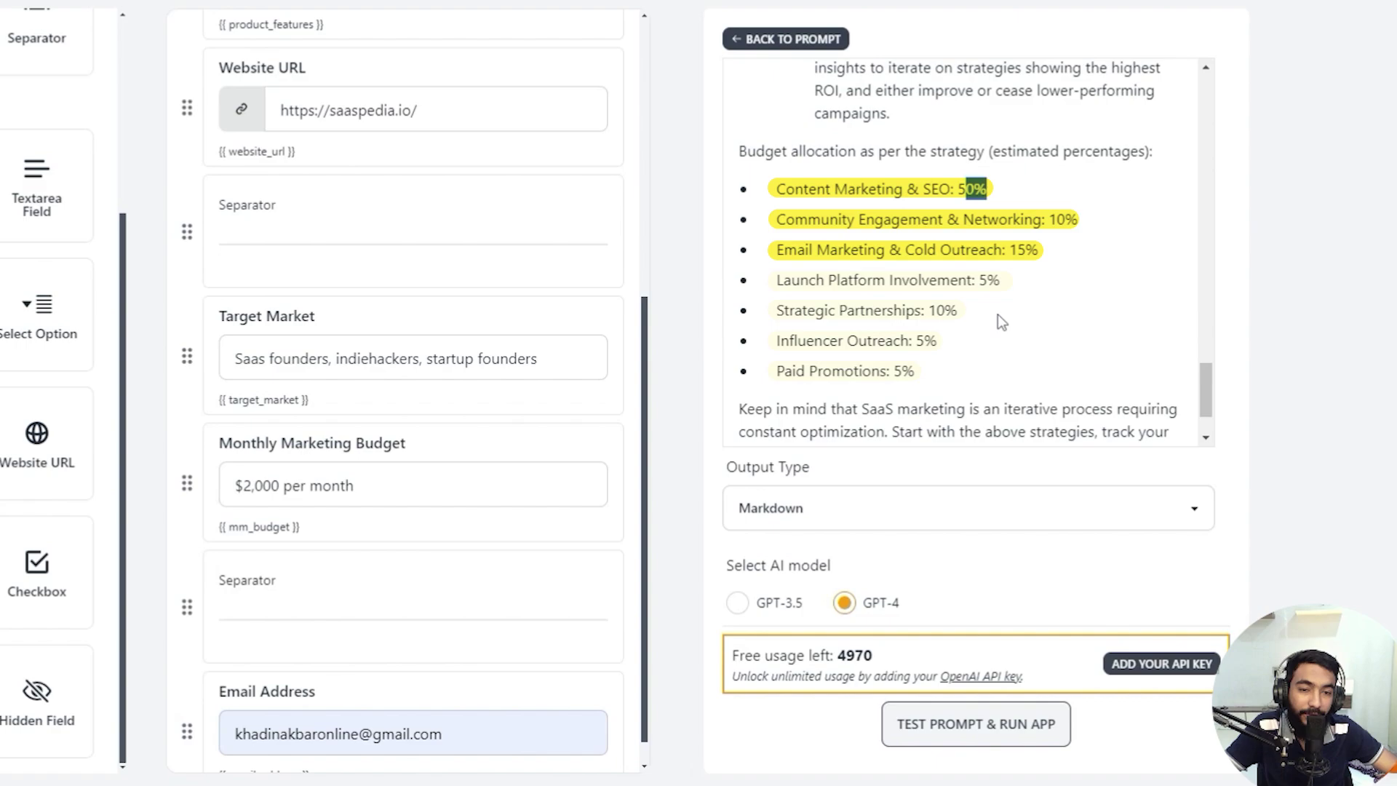
pyautogui.scroll(-1, 997, 321)
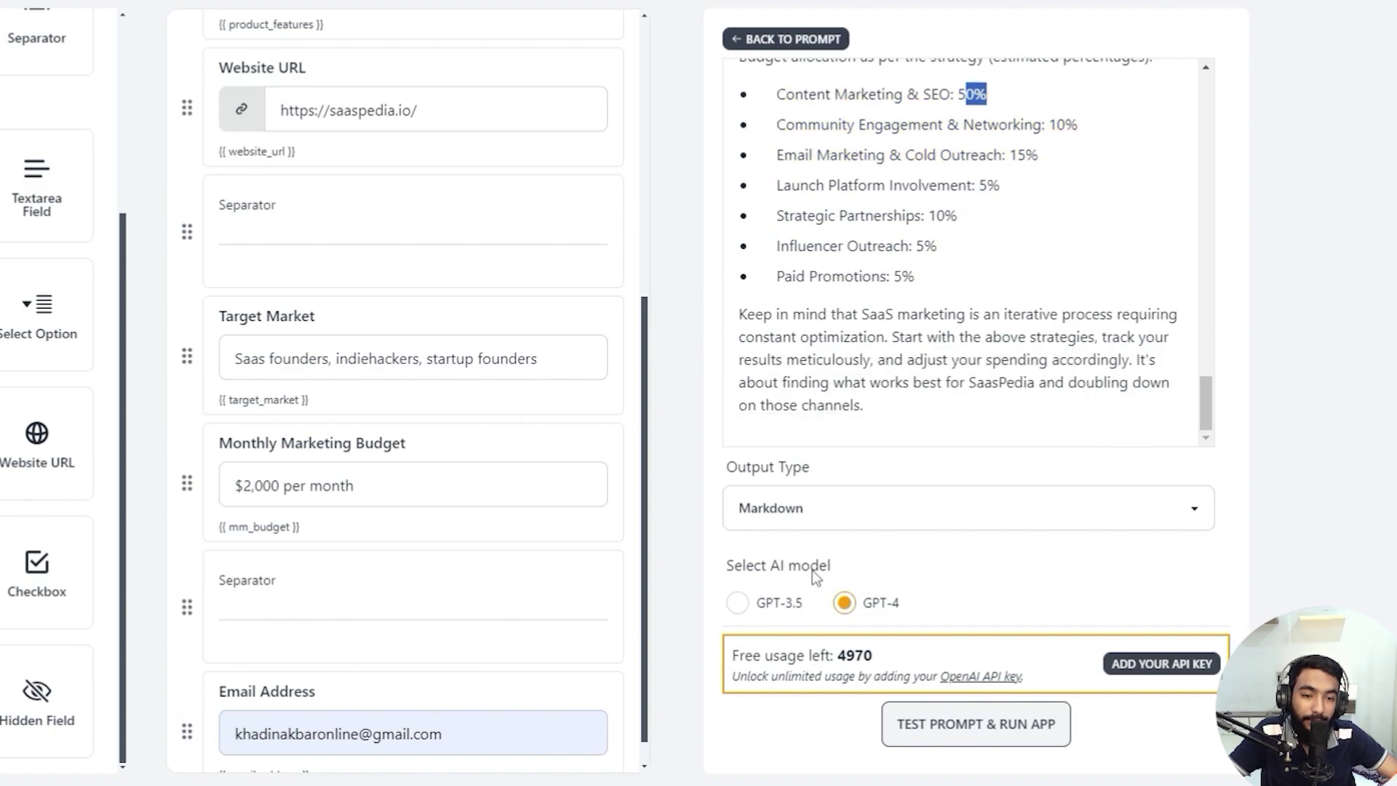
pyautogui.scroll(3, 873, 422)
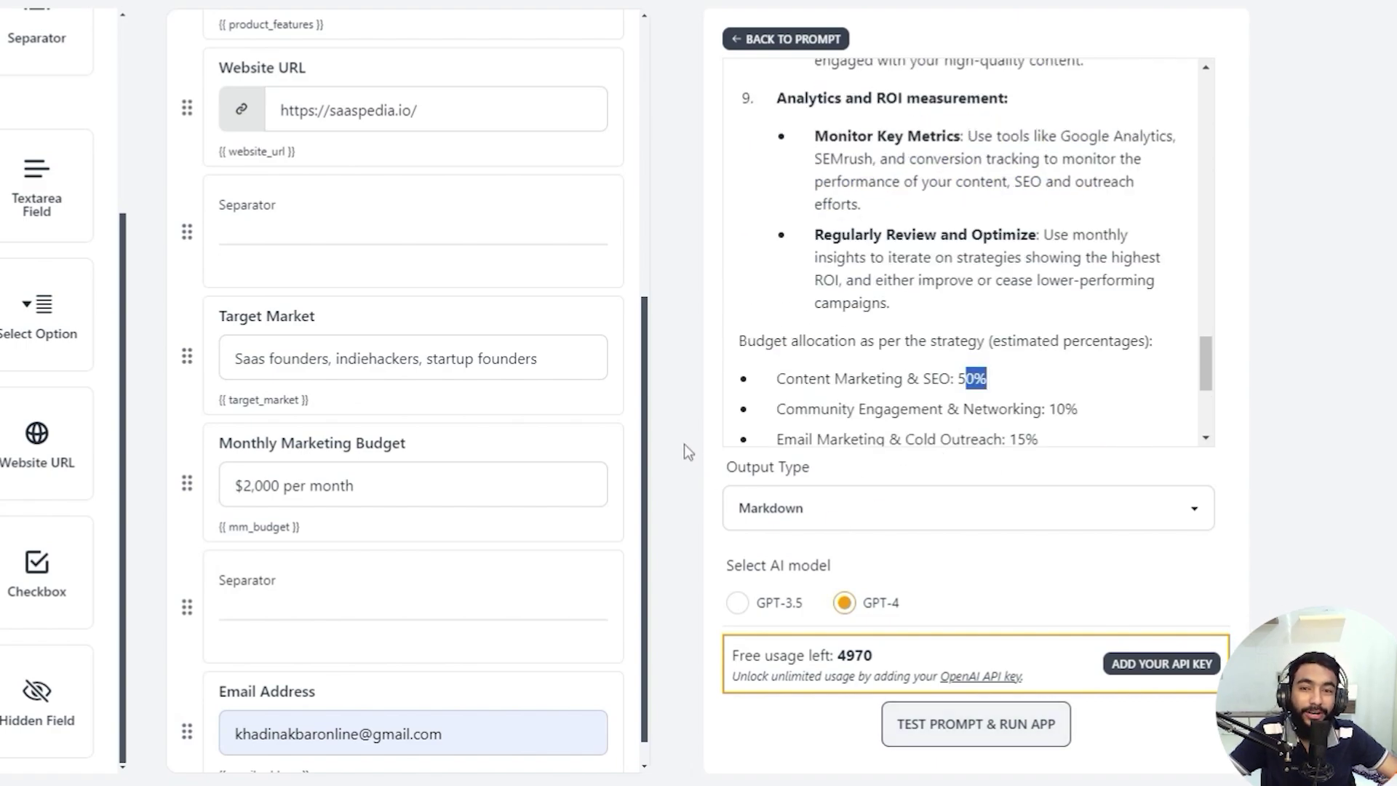
pyautogui.scroll(3, 761, 374)
pyautogui.scroll(-6, 761, 373)
pyautogui.scroll(5, 507, 374)
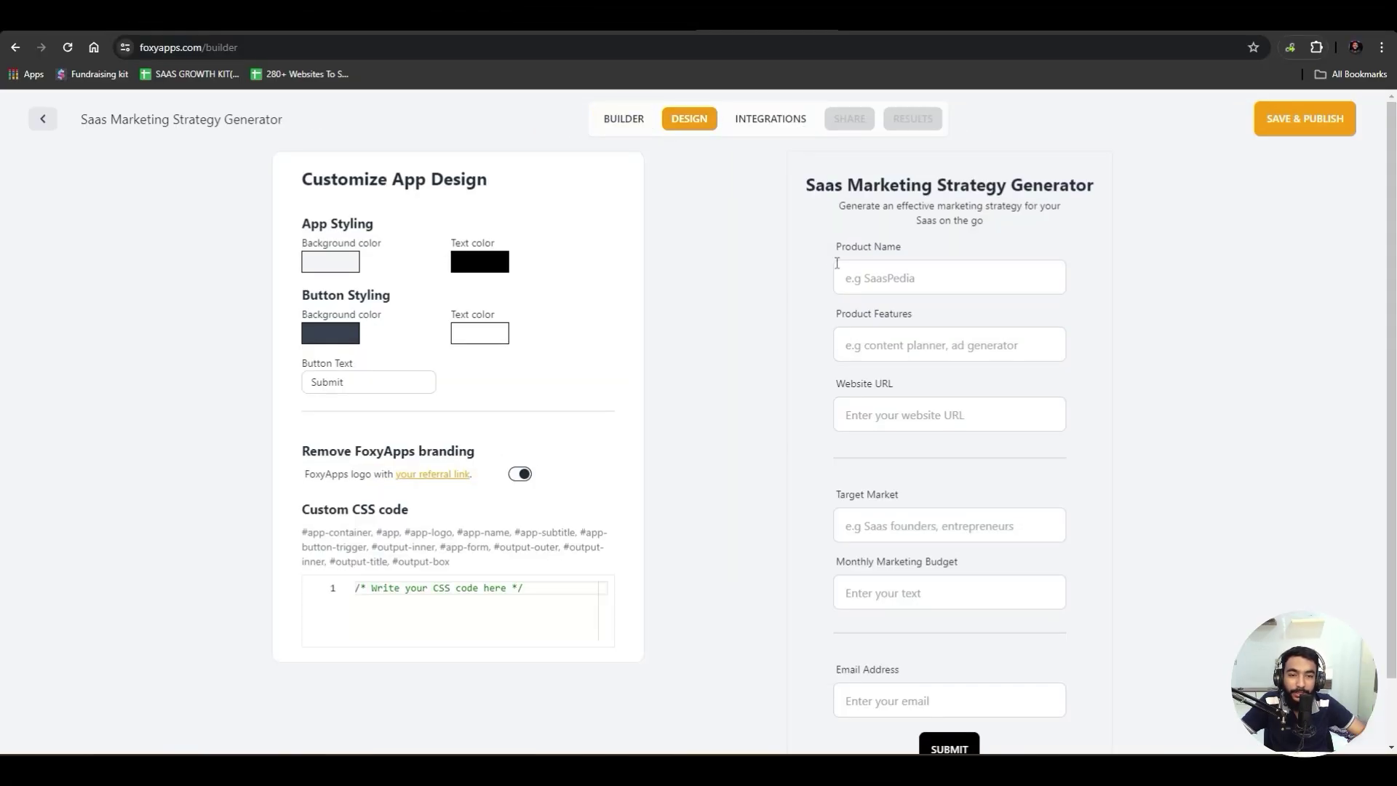
# - Set the app background colour to white (#FFFFFF)
pyautogui.scroll(-1, 918, 312)
pyautogui.scroll(1, 918, 312)
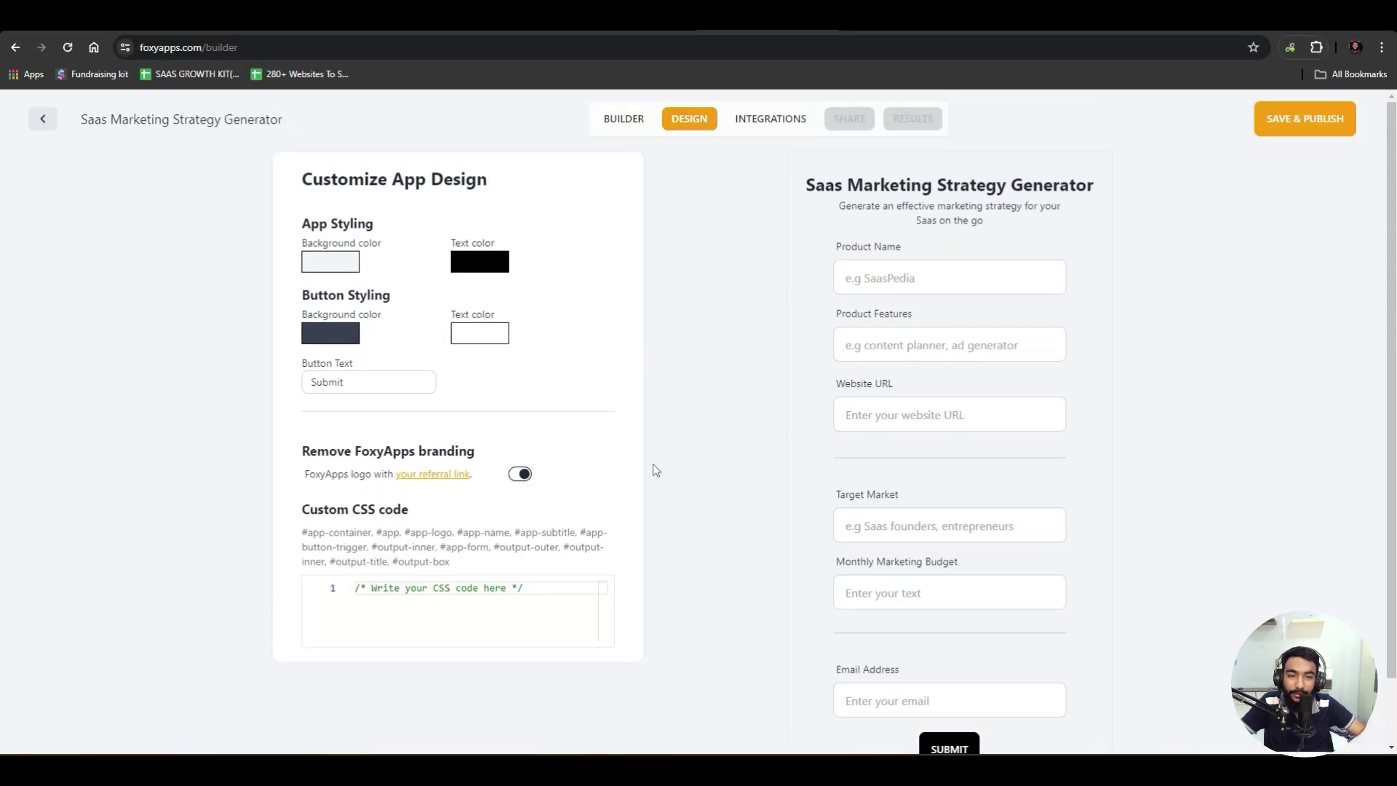
pyautogui.click(331, 262)
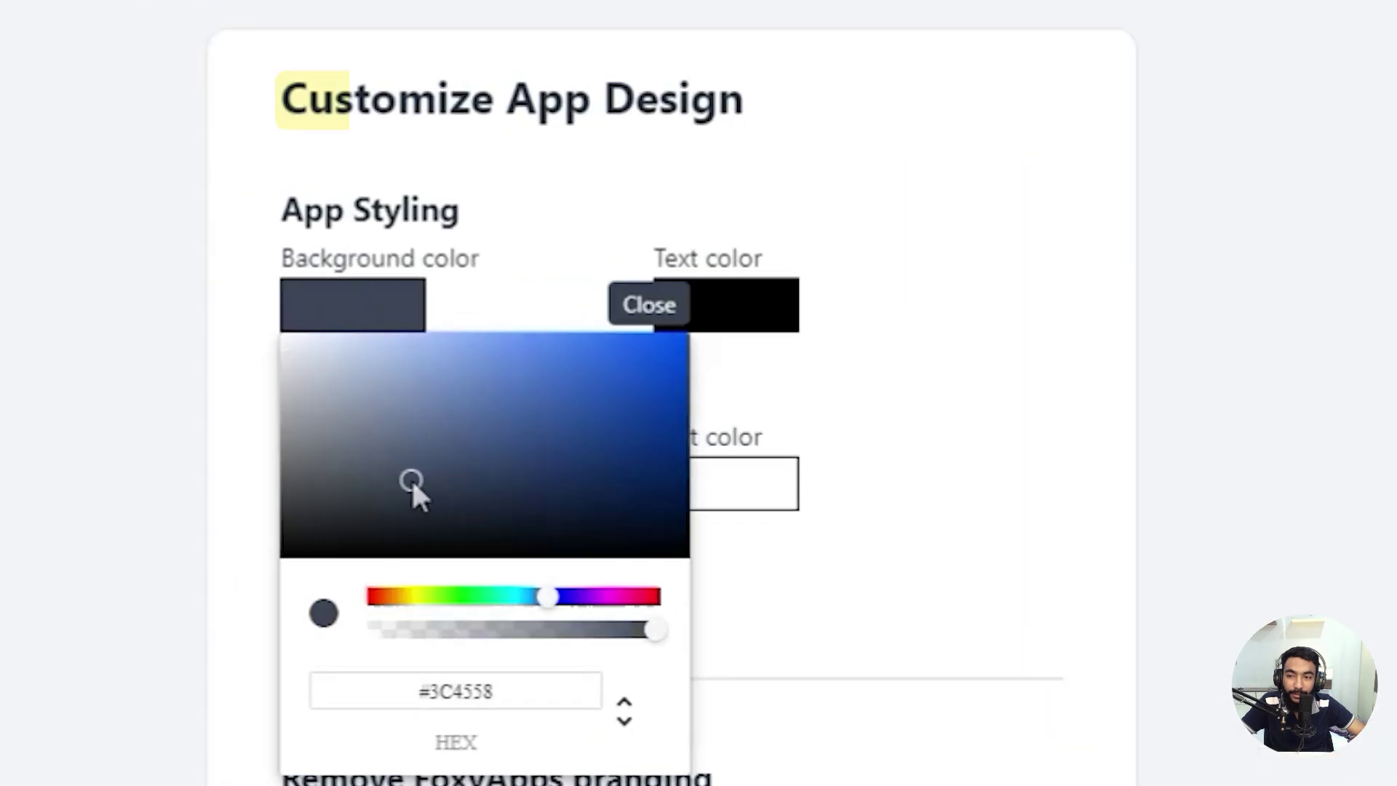
pyautogui.moveTo(355, 334); pyautogui.dragTo(281, 261)
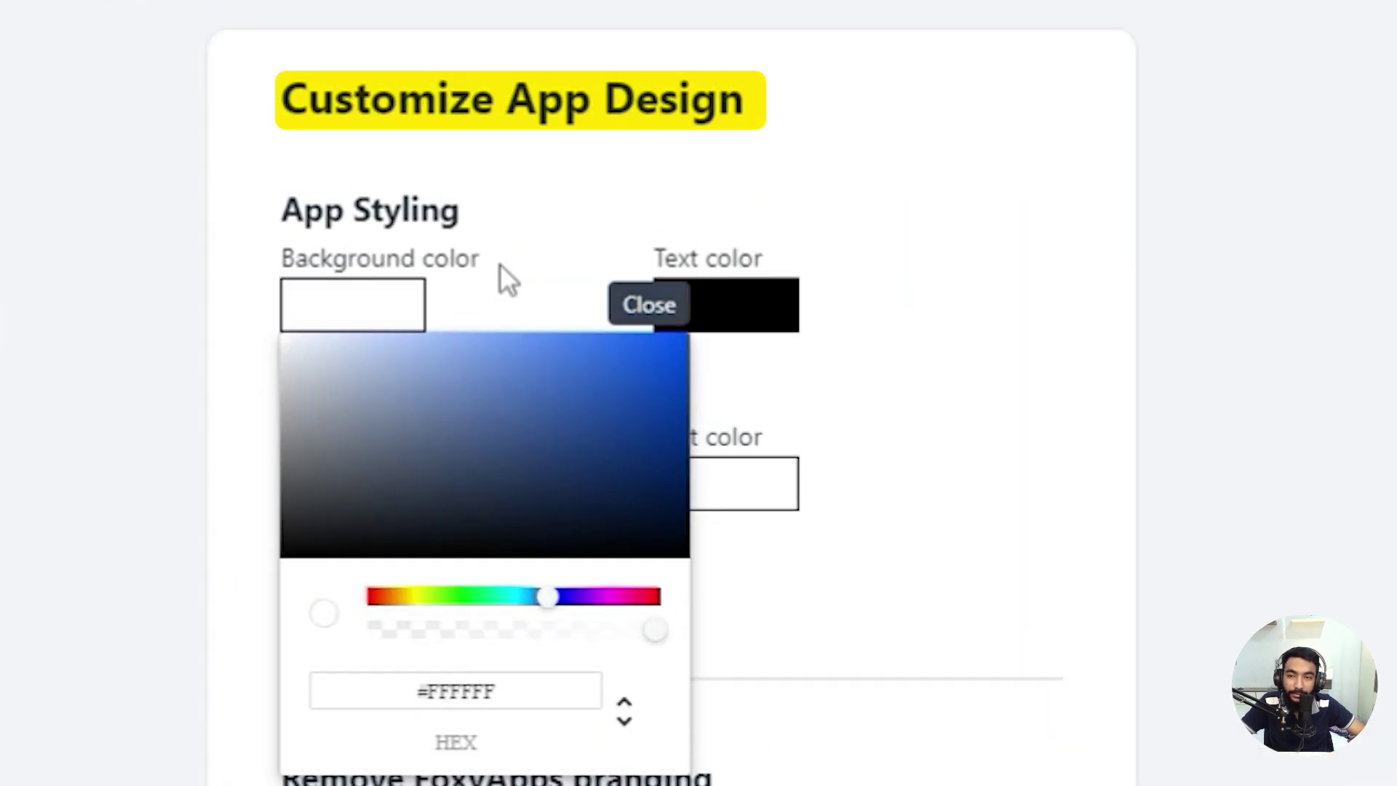
pyautogui.click(644, 309)
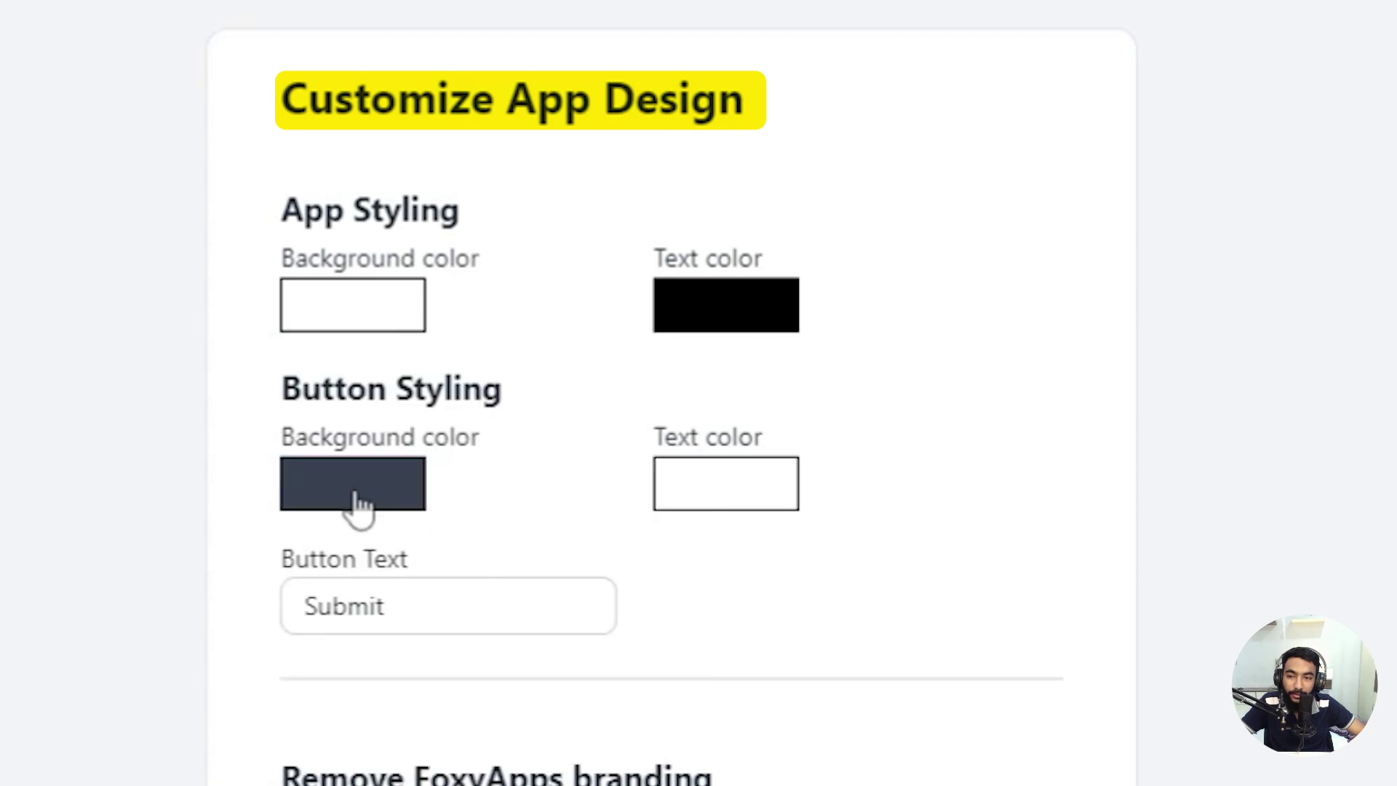
# - Change the button text to 'Generate Marketing Plan!'
pyautogui.scroll(-3, 364, 473)
pyautogui.tripleClick(400, 437)
pyautogui.write('Genera')
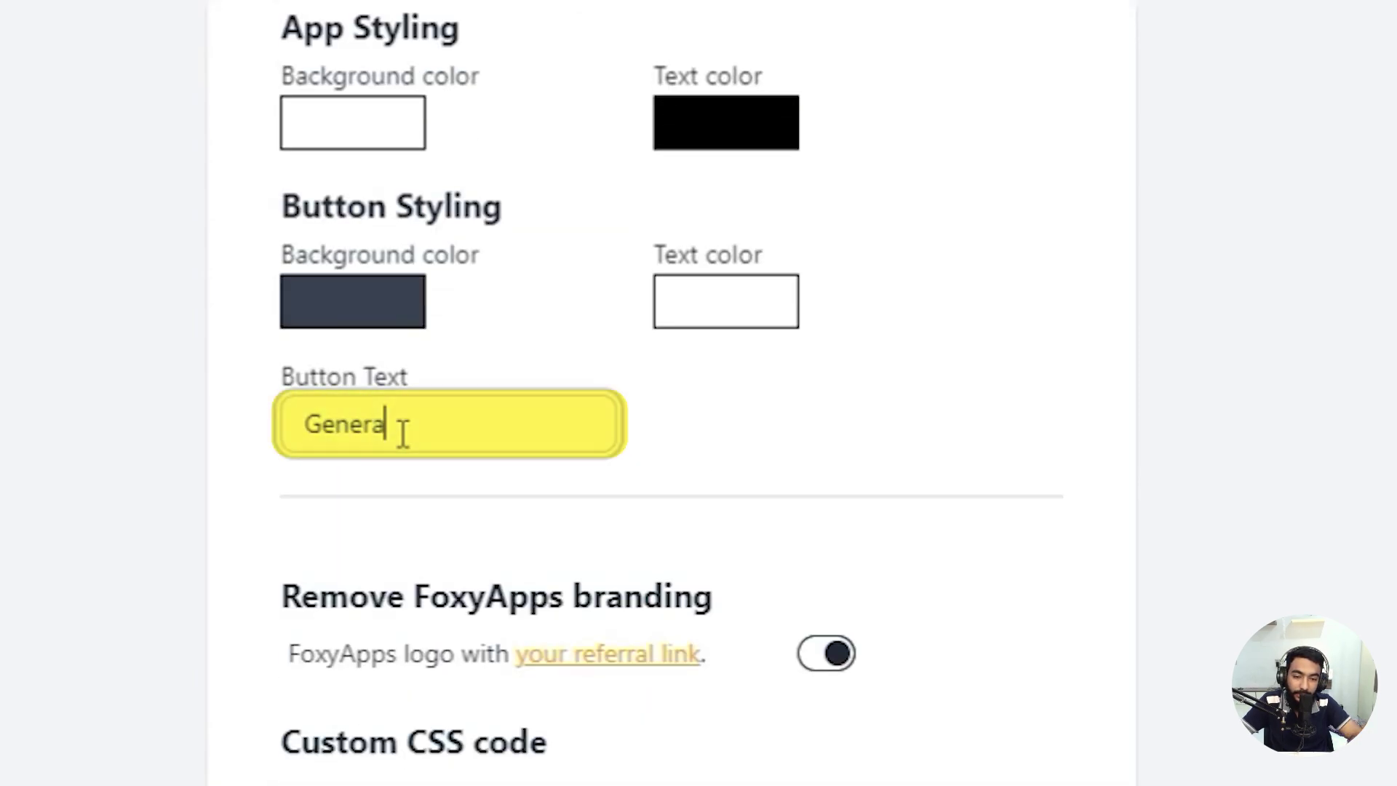
pyautogui.write('te Marketing Pla')
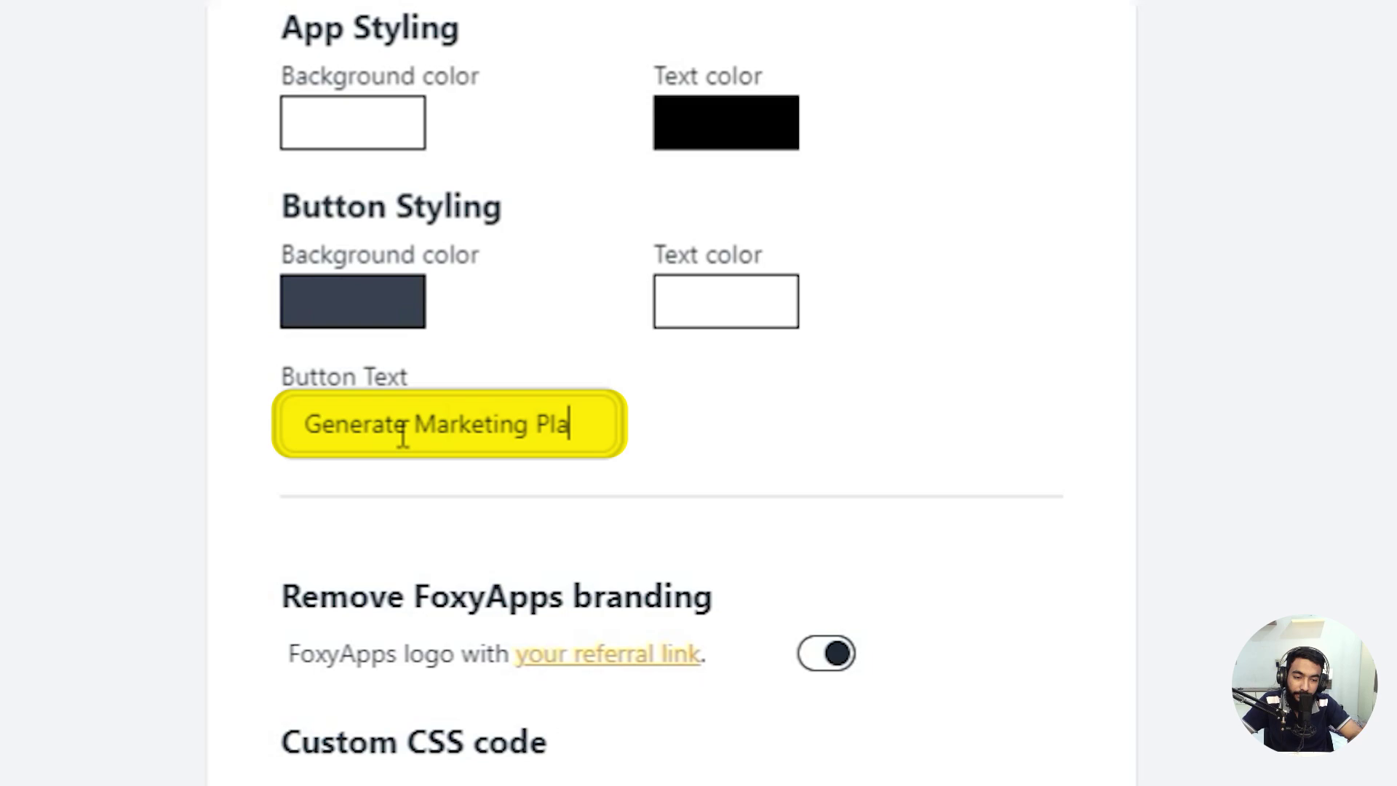
pyautogui.write('n!')
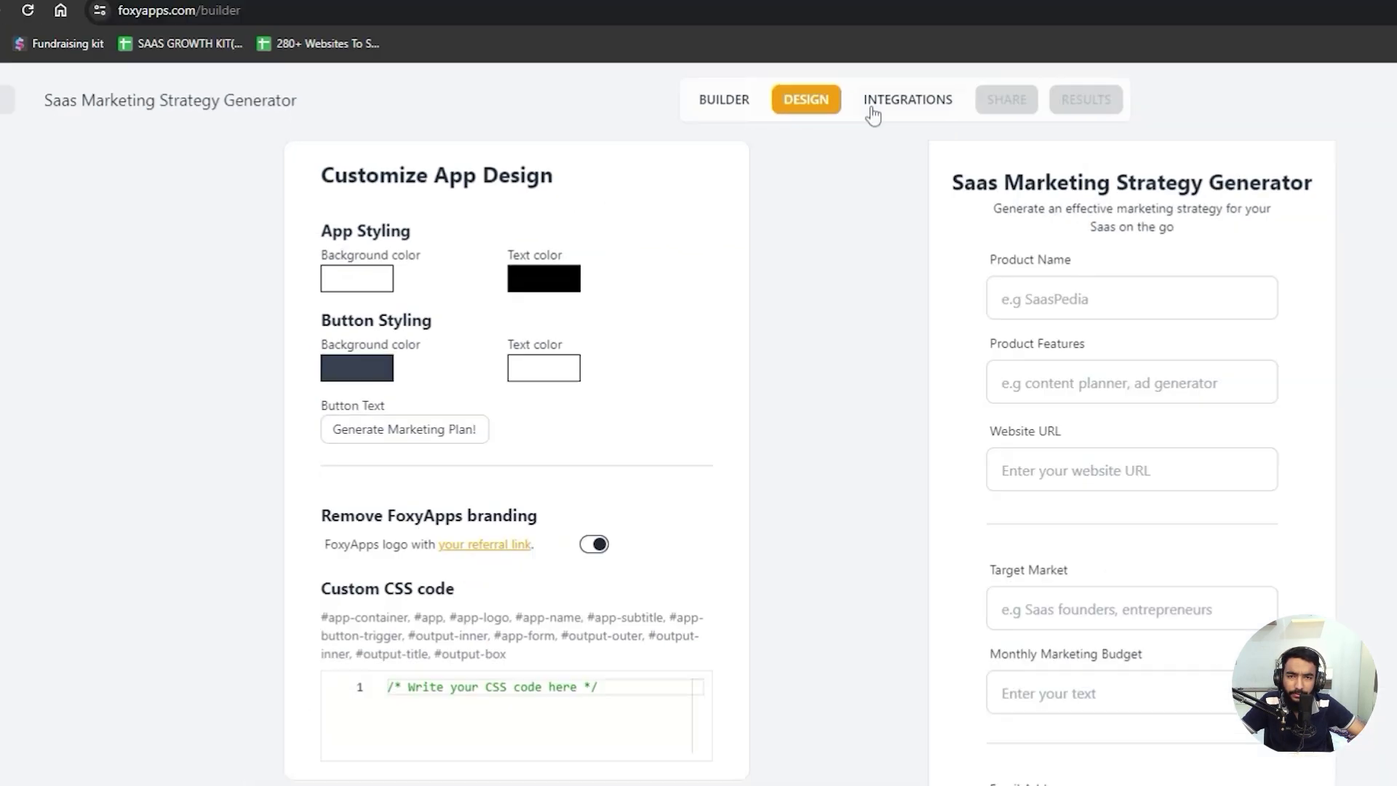
pyautogui.click(902, 102)
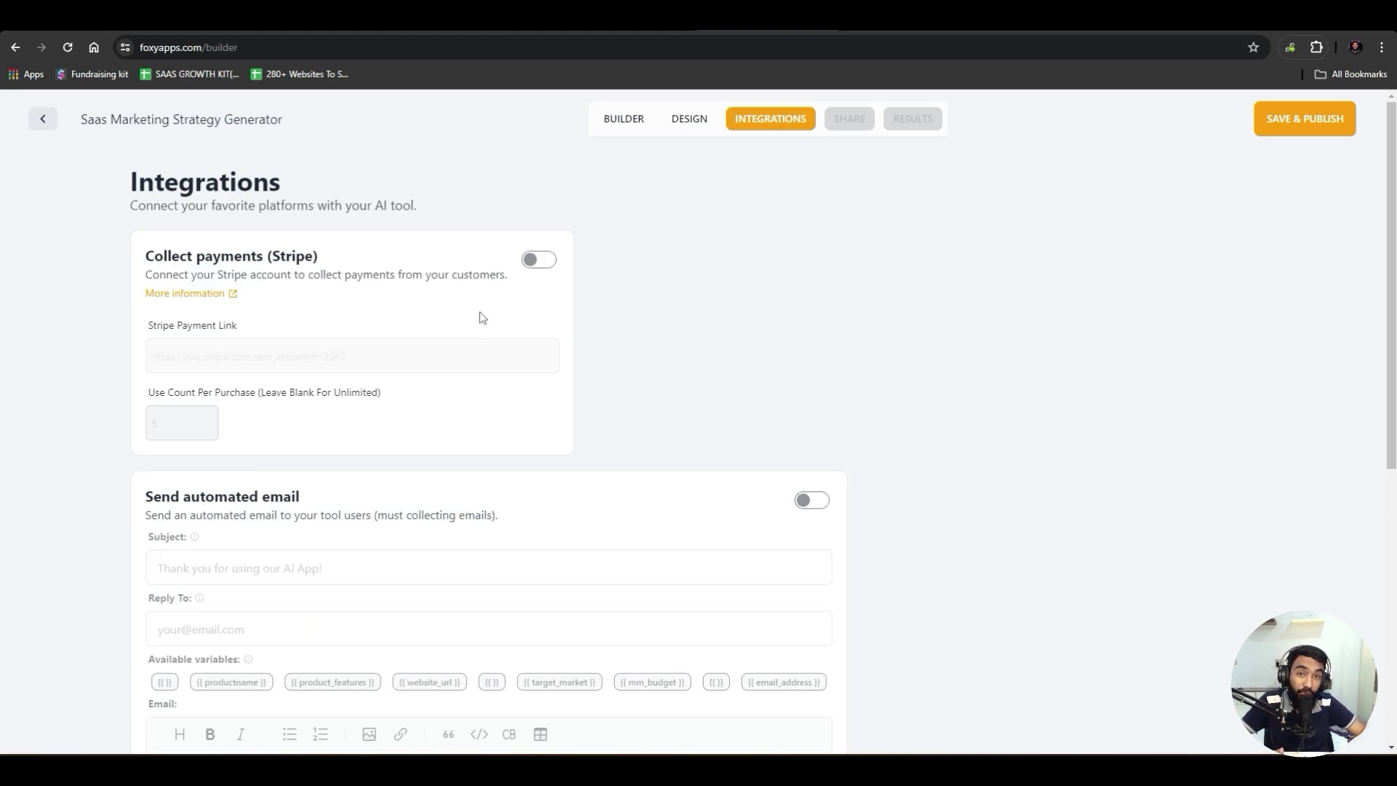
# - Enable Stripe payments, set use count per purchase to 1, then switch Stripe off again
pyautogui.click(530, 260)
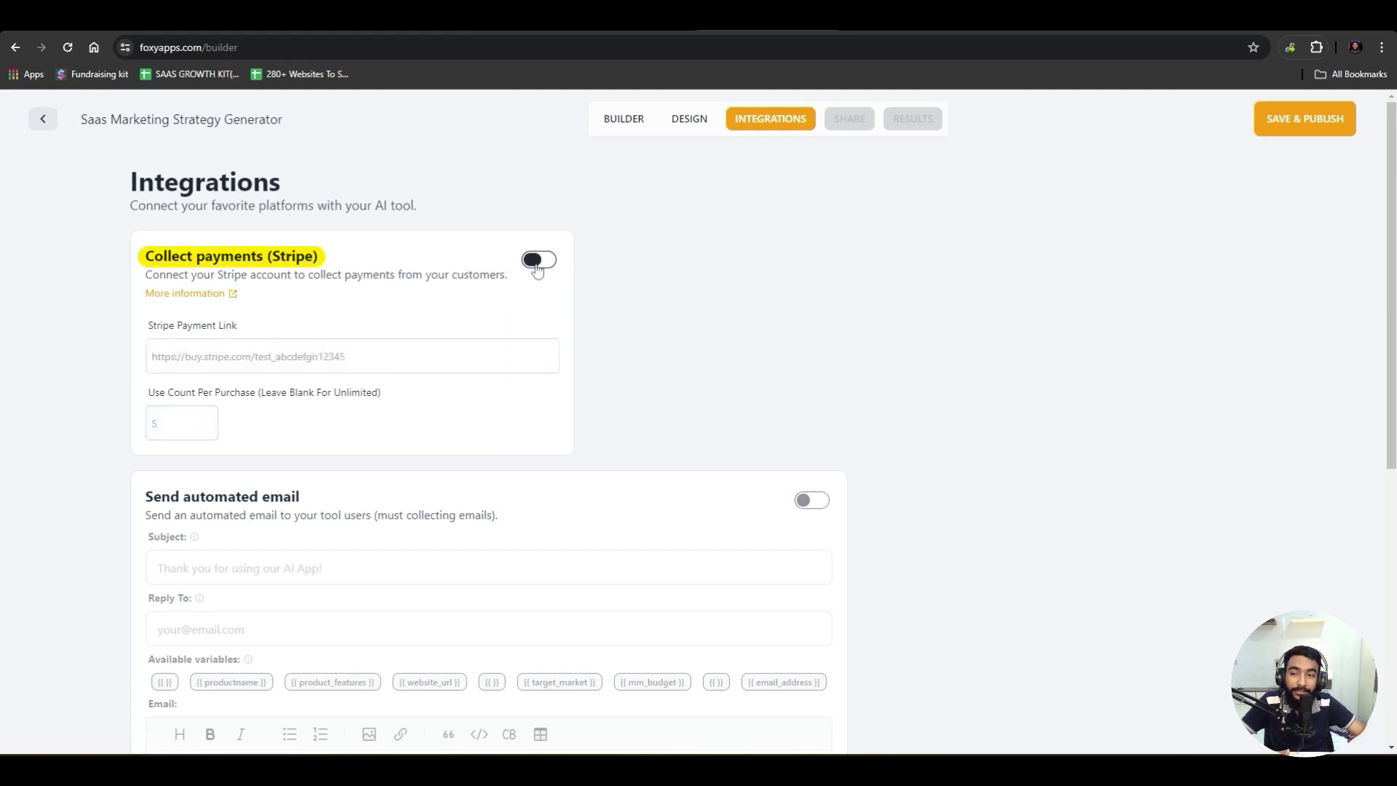
pyautogui.click(263, 351)
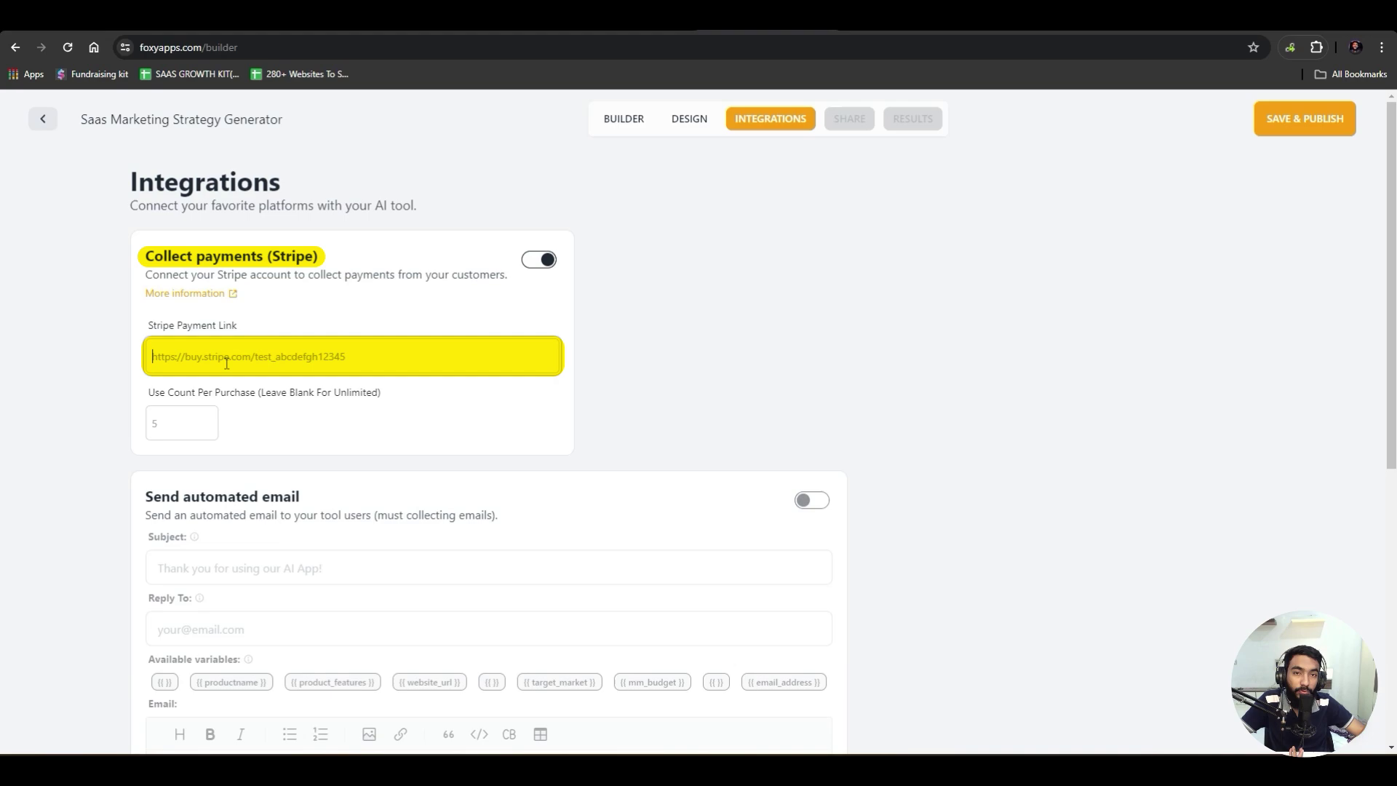
pyautogui.click(156, 422)
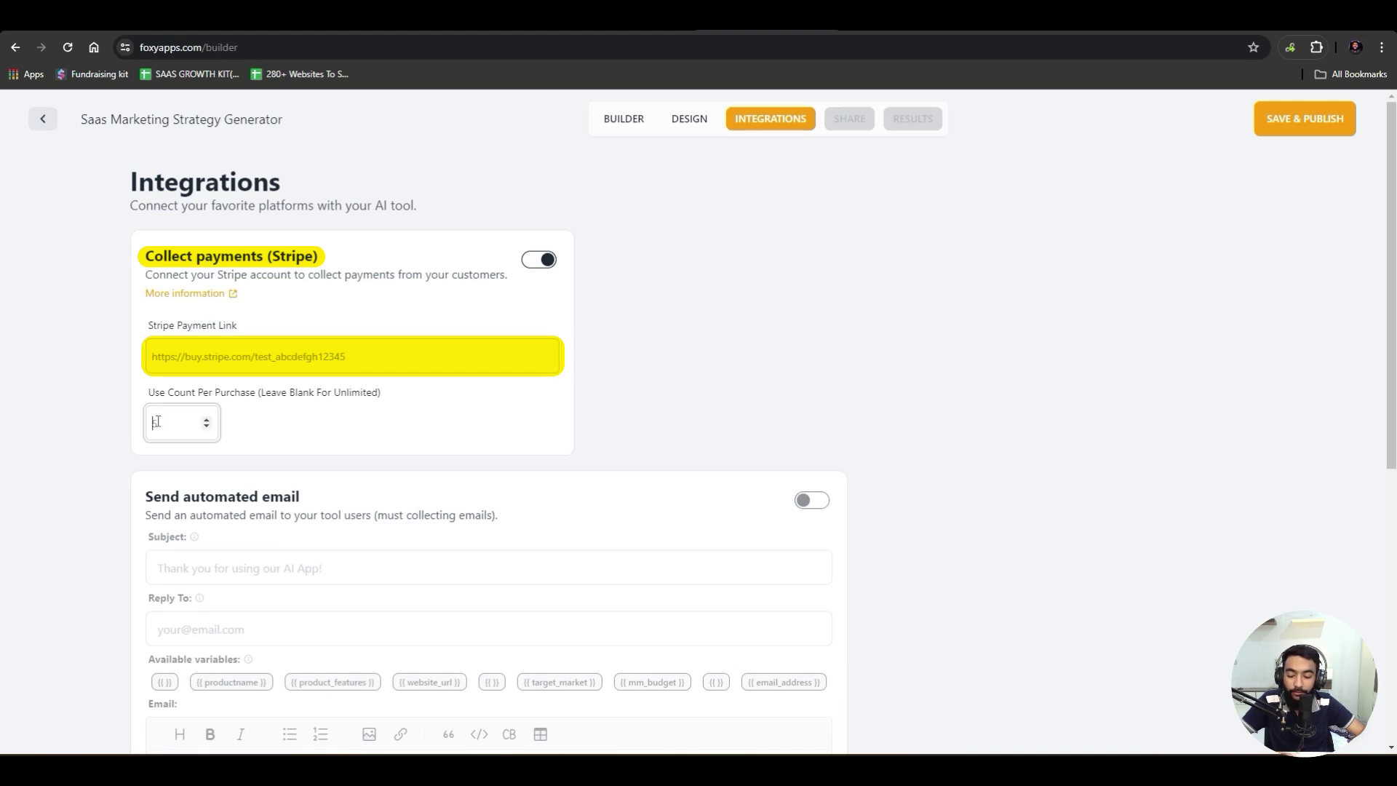
pyautogui.click(205, 355)
pyautogui.click(231, 331)
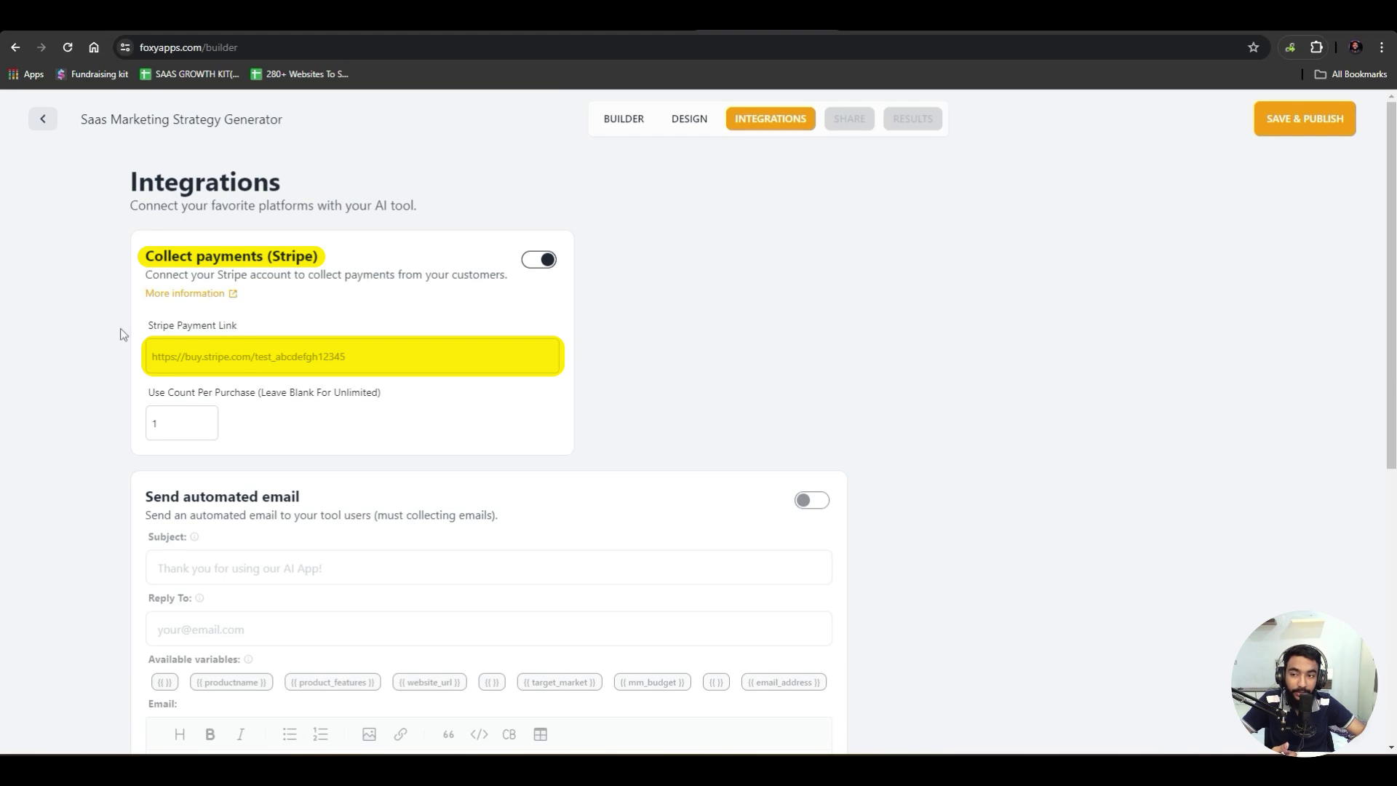
pyautogui.click(214, 359)
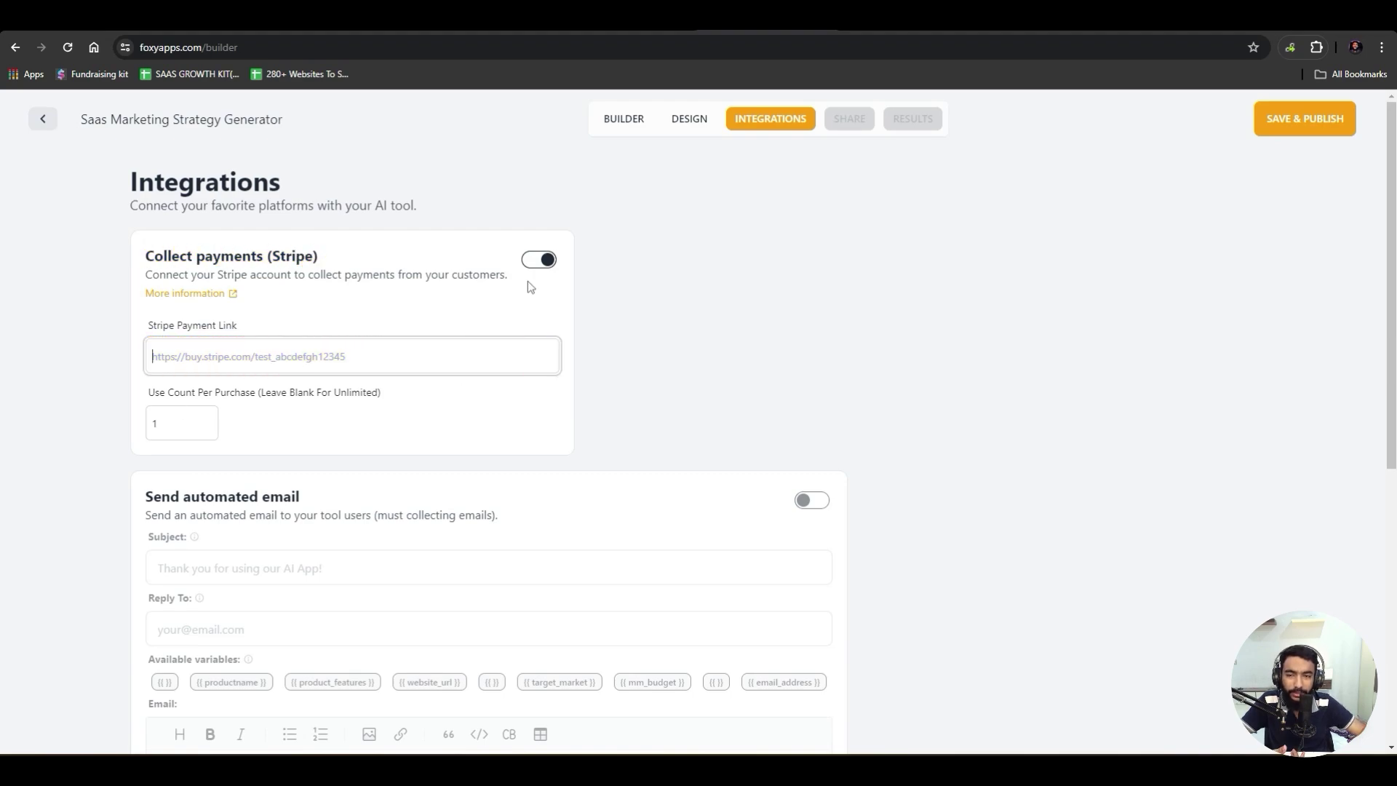
pyautogui.click(539, 260)
# - Turn on automated emails with subject 'Thanks for using Saas Marketing Strategy Generator'
pyautogui.scroll(-2, 772, 380)
pyautogui.click(811, 354)
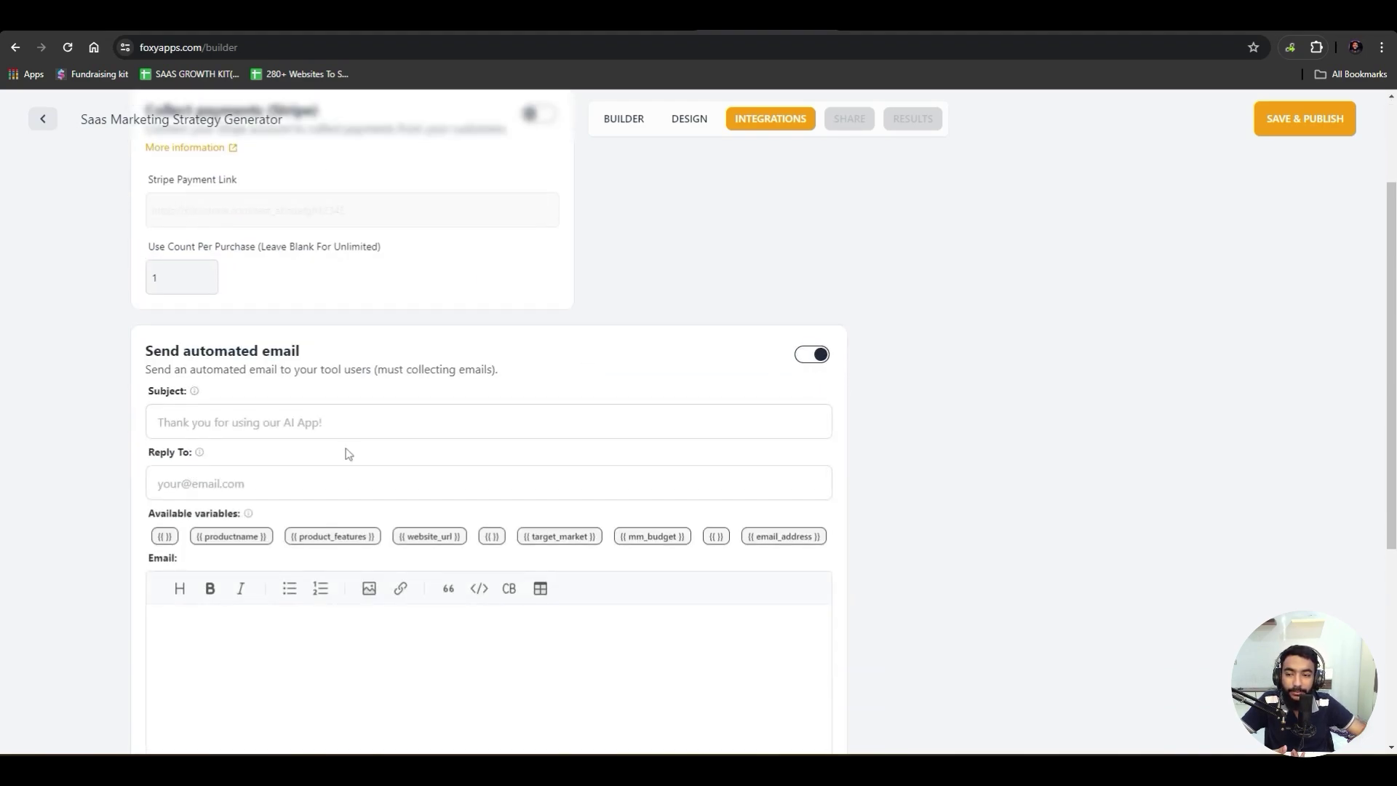
pyautogui.click(334, 422)
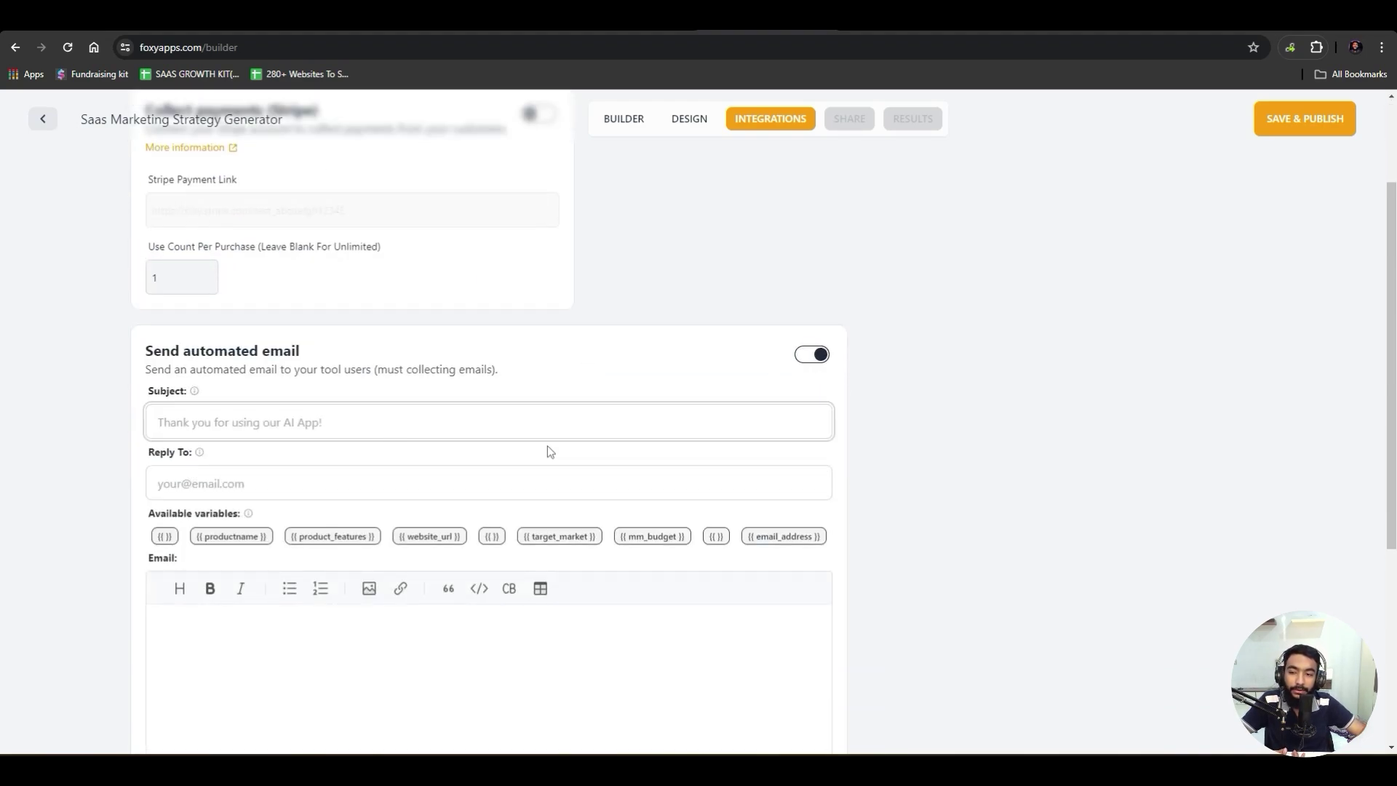
pyautogui.moveTo(248, 516)
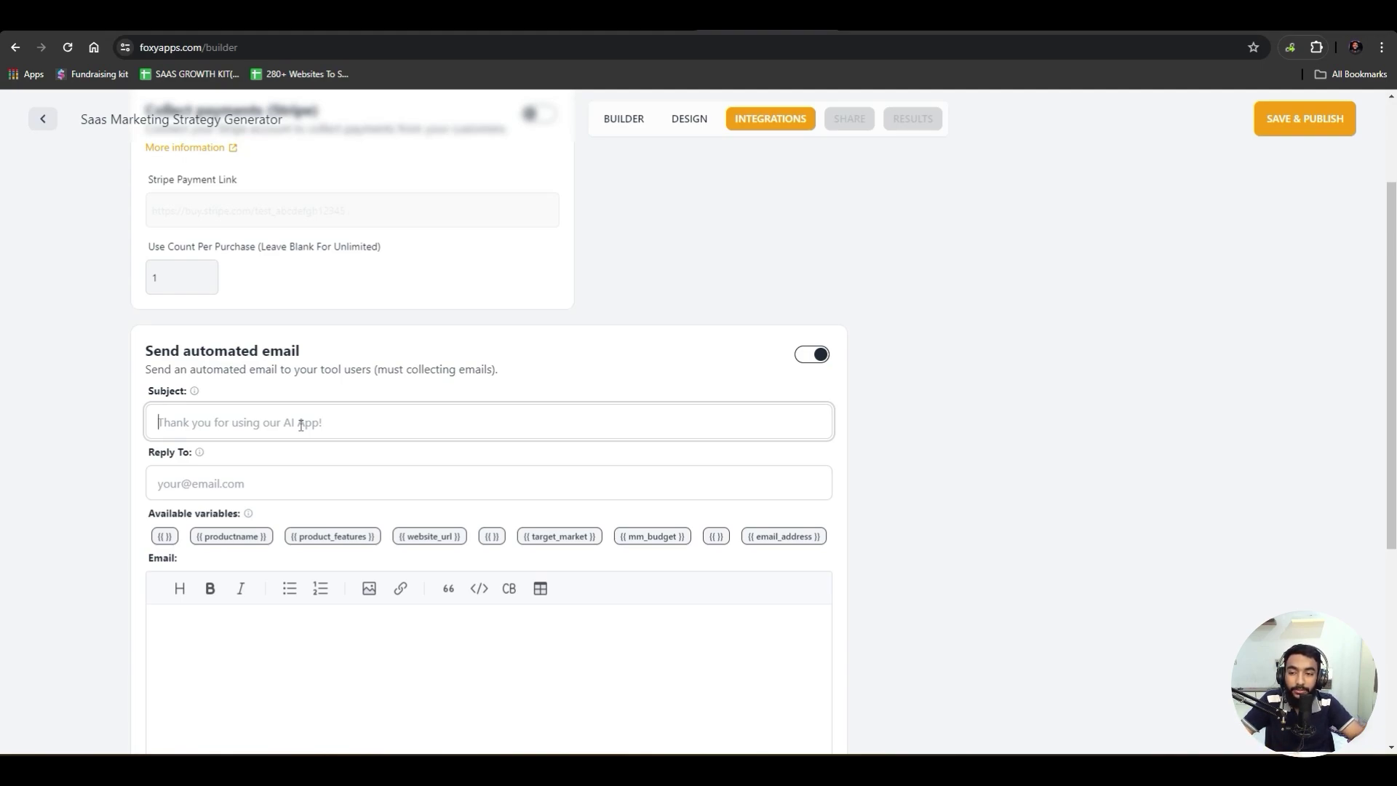
pyautogui.write('Thanks for using')
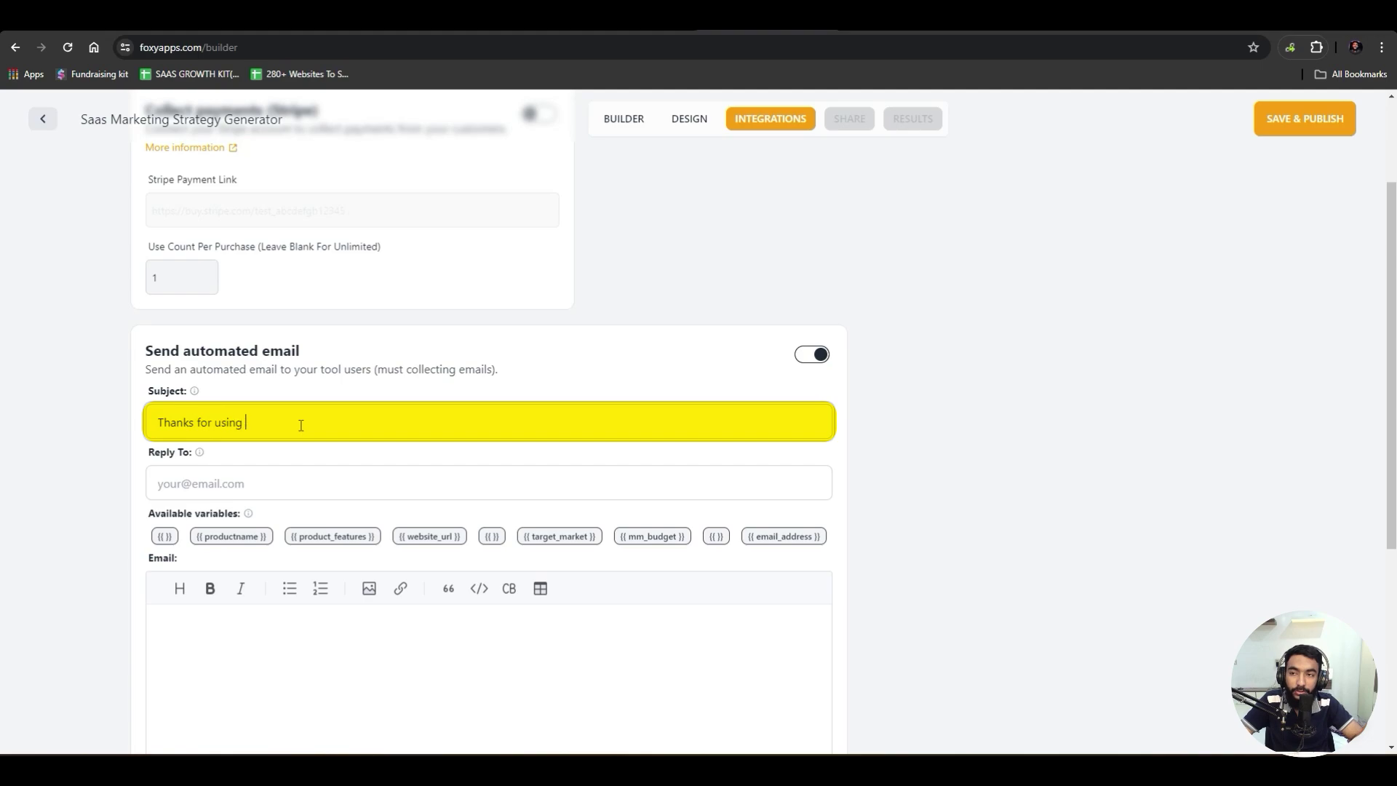
pyautogui.write(' Saas Marketing S')
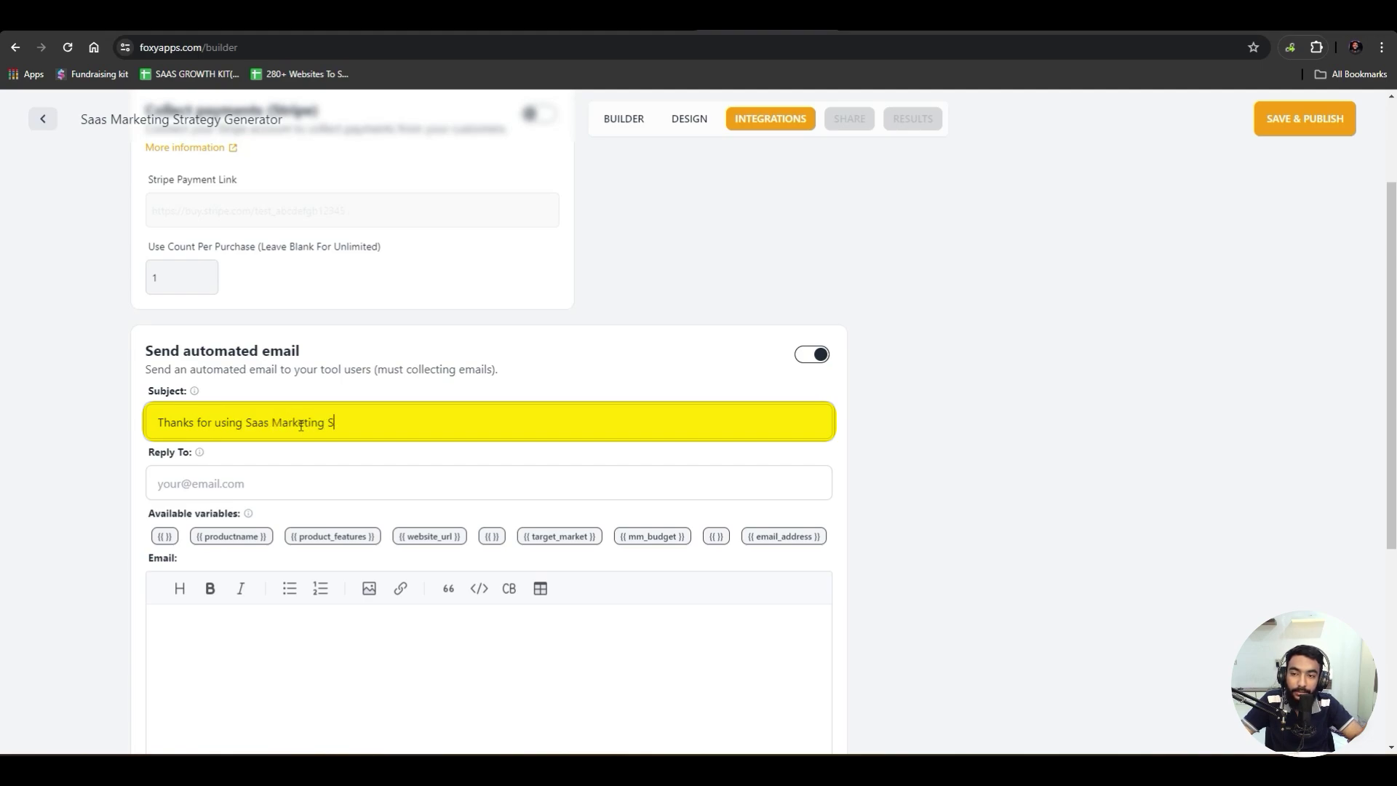
pyautogui.write('trategy')
pyautogui.press('BackSpace')
pyautogui.press('BackSpace')
pyautogui.write('egy Generato')
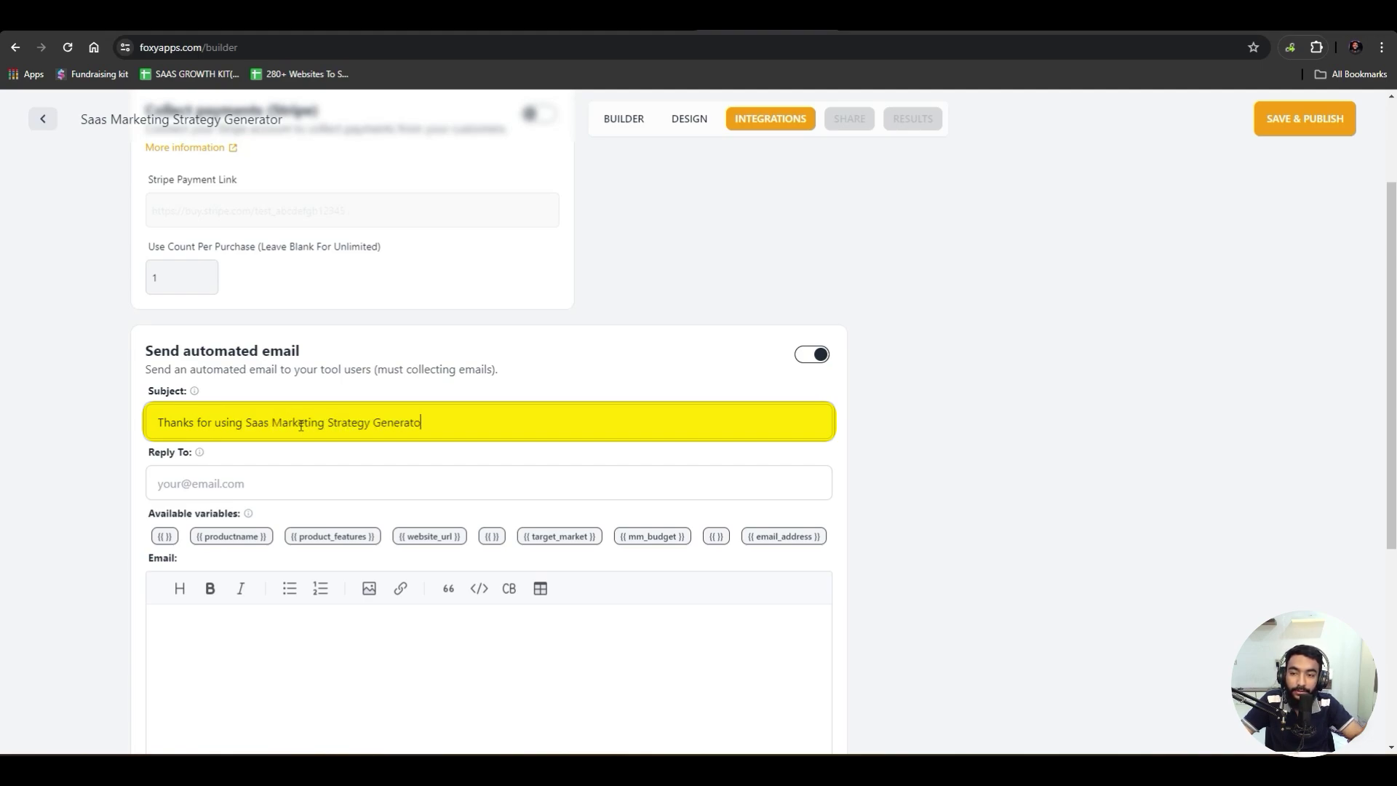
pyautogui.write('r')
# - Fill in the reply-to address and start the email body with 'Hi'
pyautogui.press('Tab')
pyautogui.write('am@')
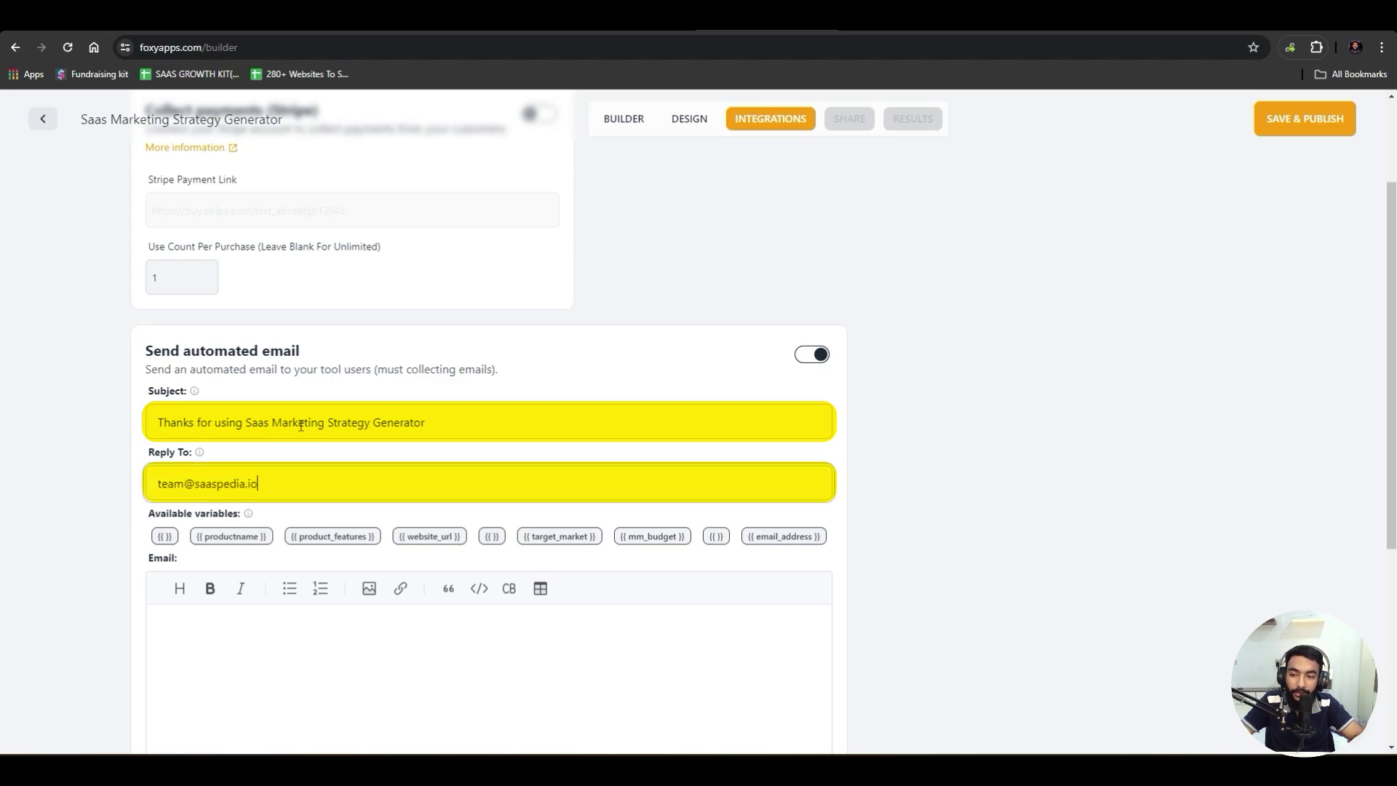
pyautogui.press('Tab')
pyautogui.scroll(-3, 301, 426)
pyautogui.click(310, 406)
pyautogui.write('Hi,')
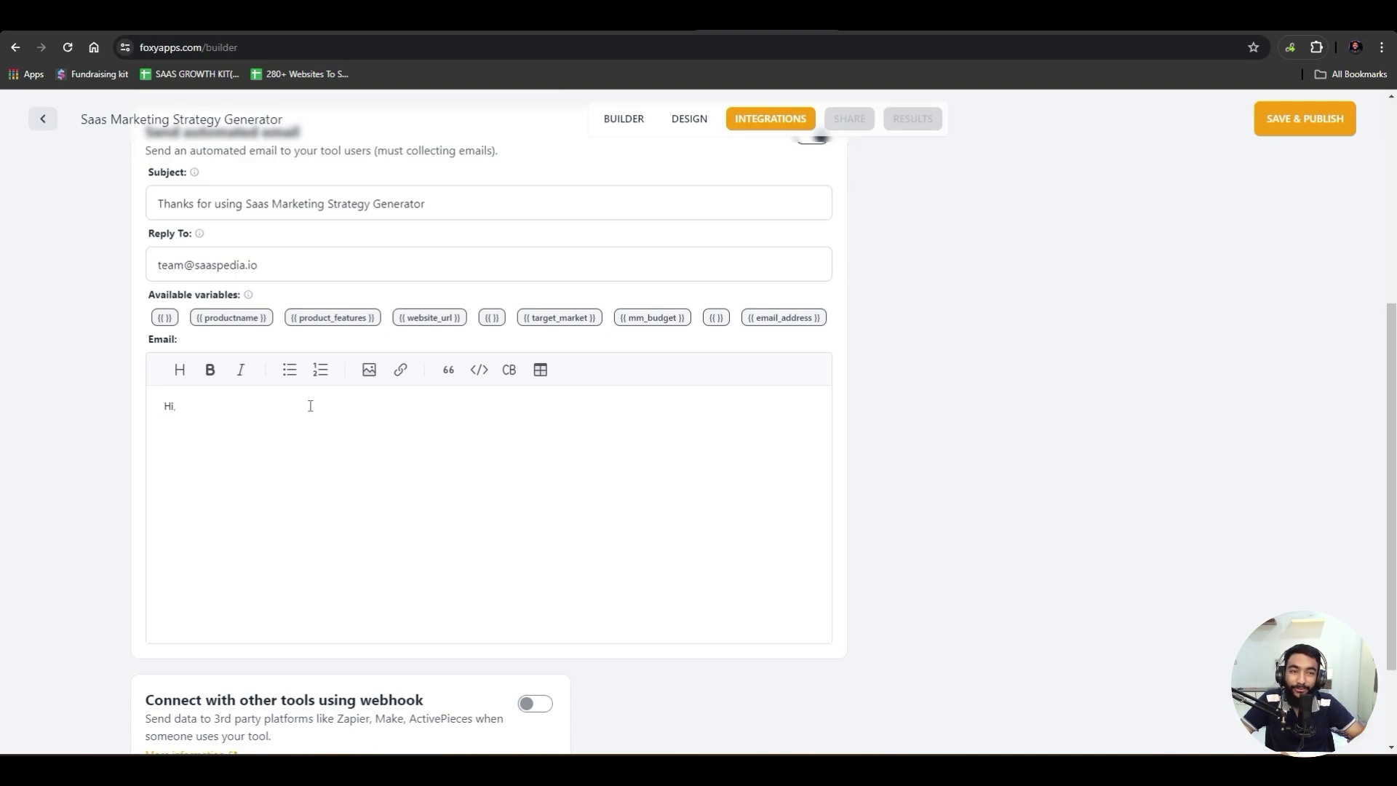
pyautogui.scroll(5, 320, 409)
# - Add a new field to the form above Email Address and open its properties
pyautogui.click(689, 119)
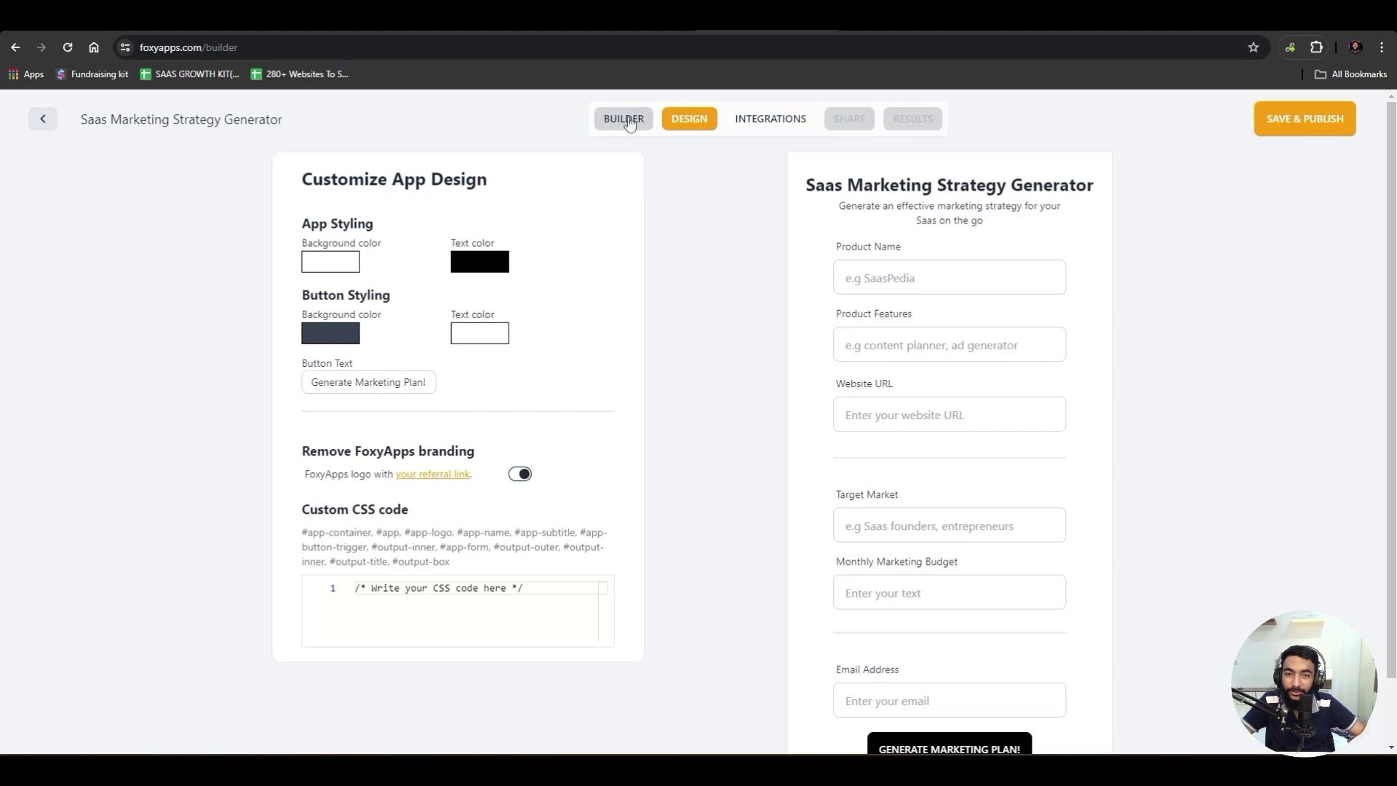
pyautogui.click(624, 118)
pyautogui.scroll(-3, 211, 473)
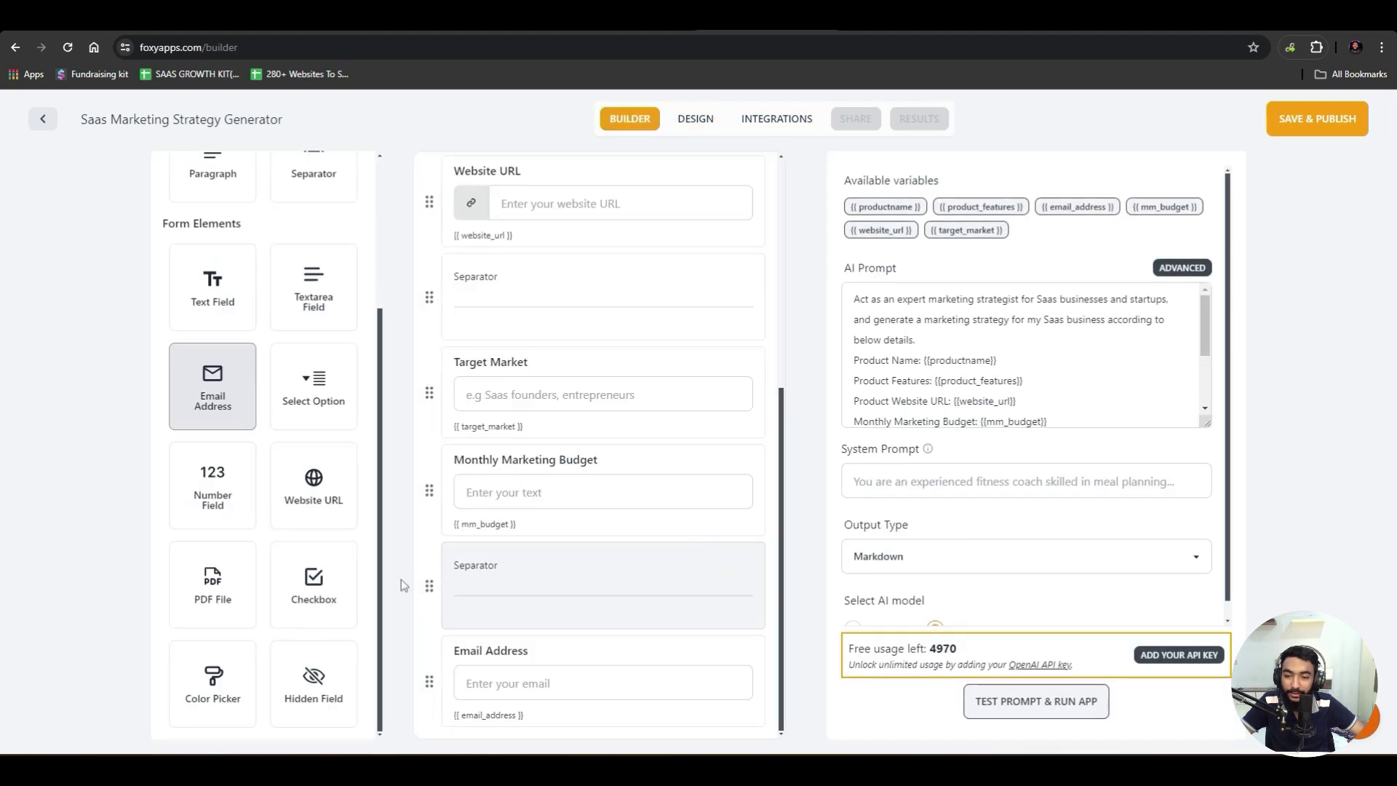
pyautogui.moveTo(213, 291); pyautogui.dragTo(690, 568)
pyautogui.click(704, 549)
# - Label the field 'Full Name' with an example-name placeholder and variable fullname
pyautogui.tripleClick(234, 283)
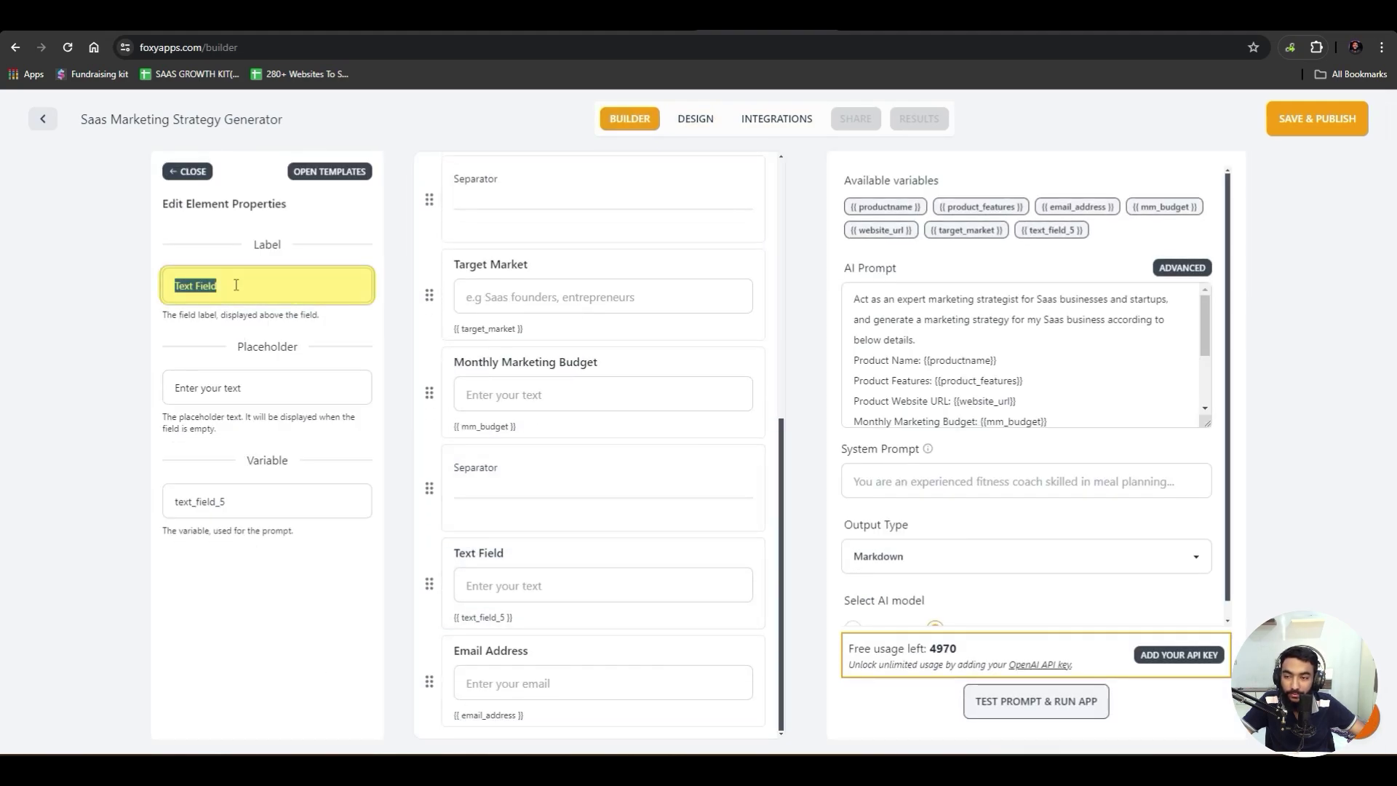
pyautogui.write('Full Name')
pyautogui.press('Tab')
pyautogui.write('e.g')
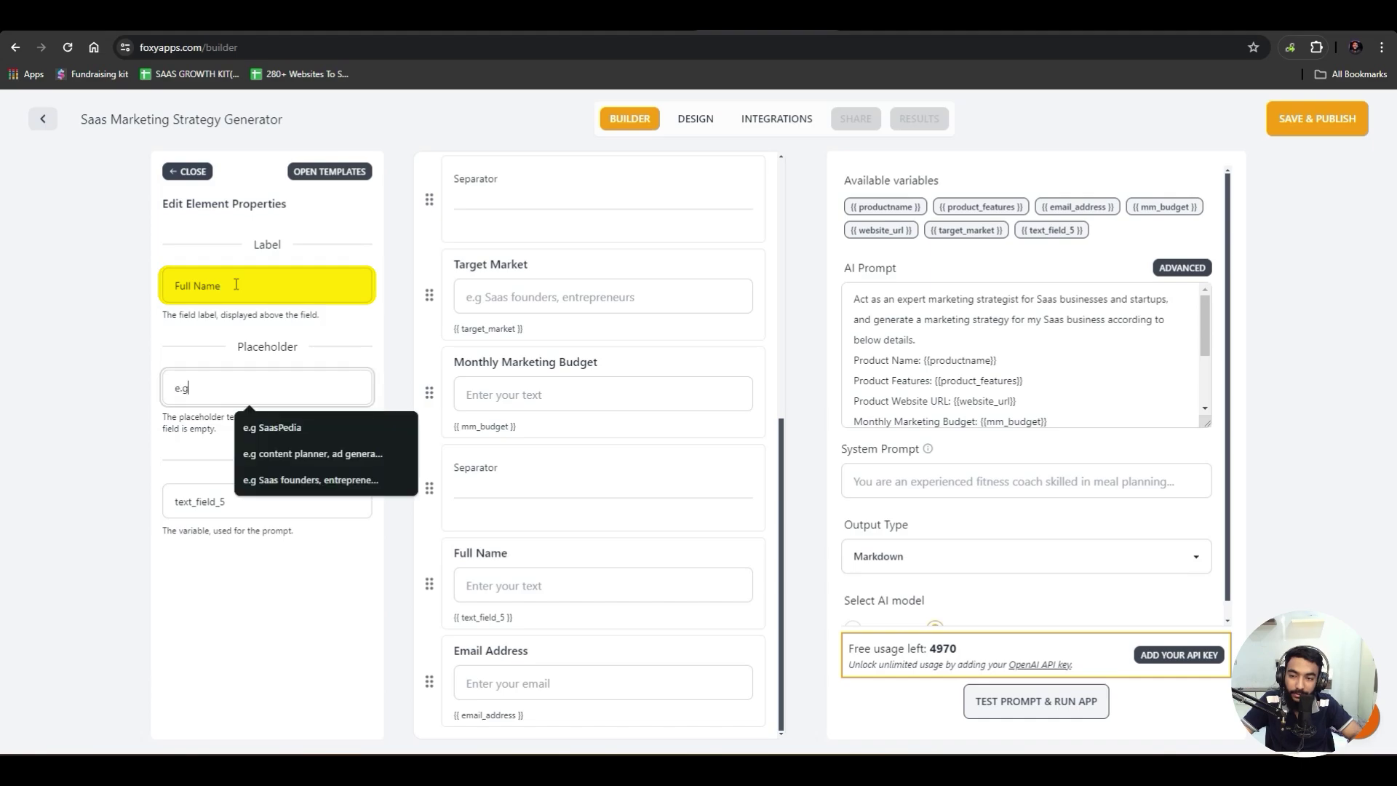
pyautogui.write(' Khadin Akbar')
pyautogui.press('Tab')
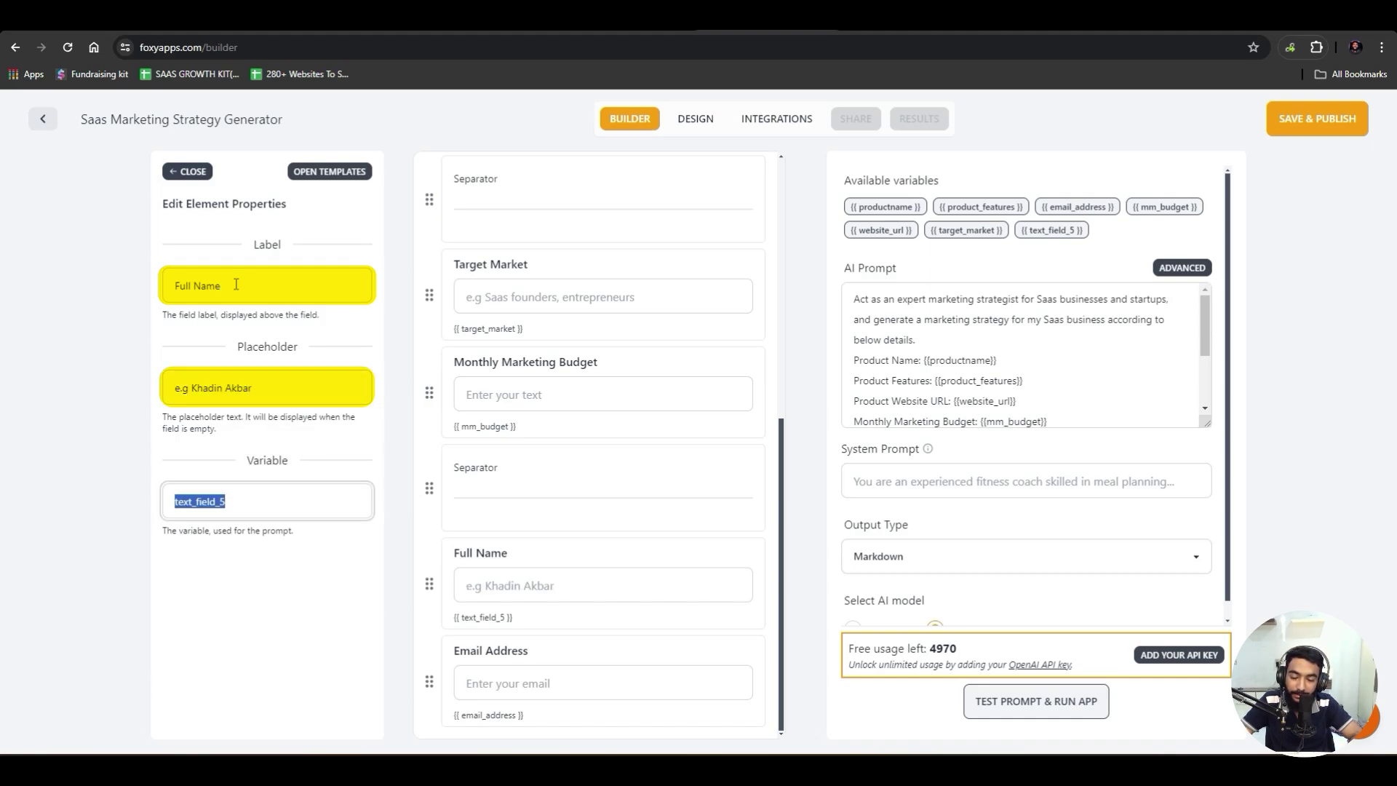
pyautogui.write('ful')
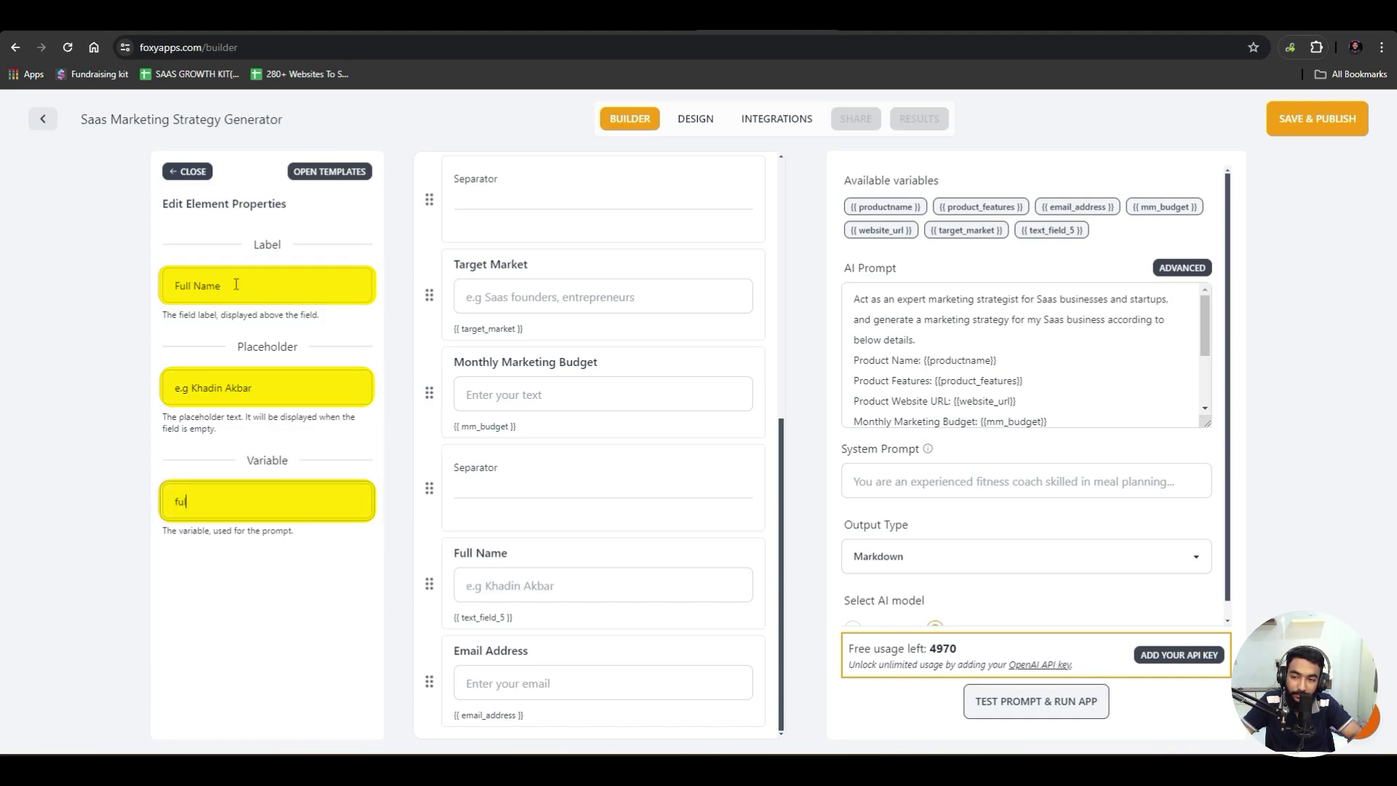
pyautogui.write('lname')
pyautogui.press('Return')
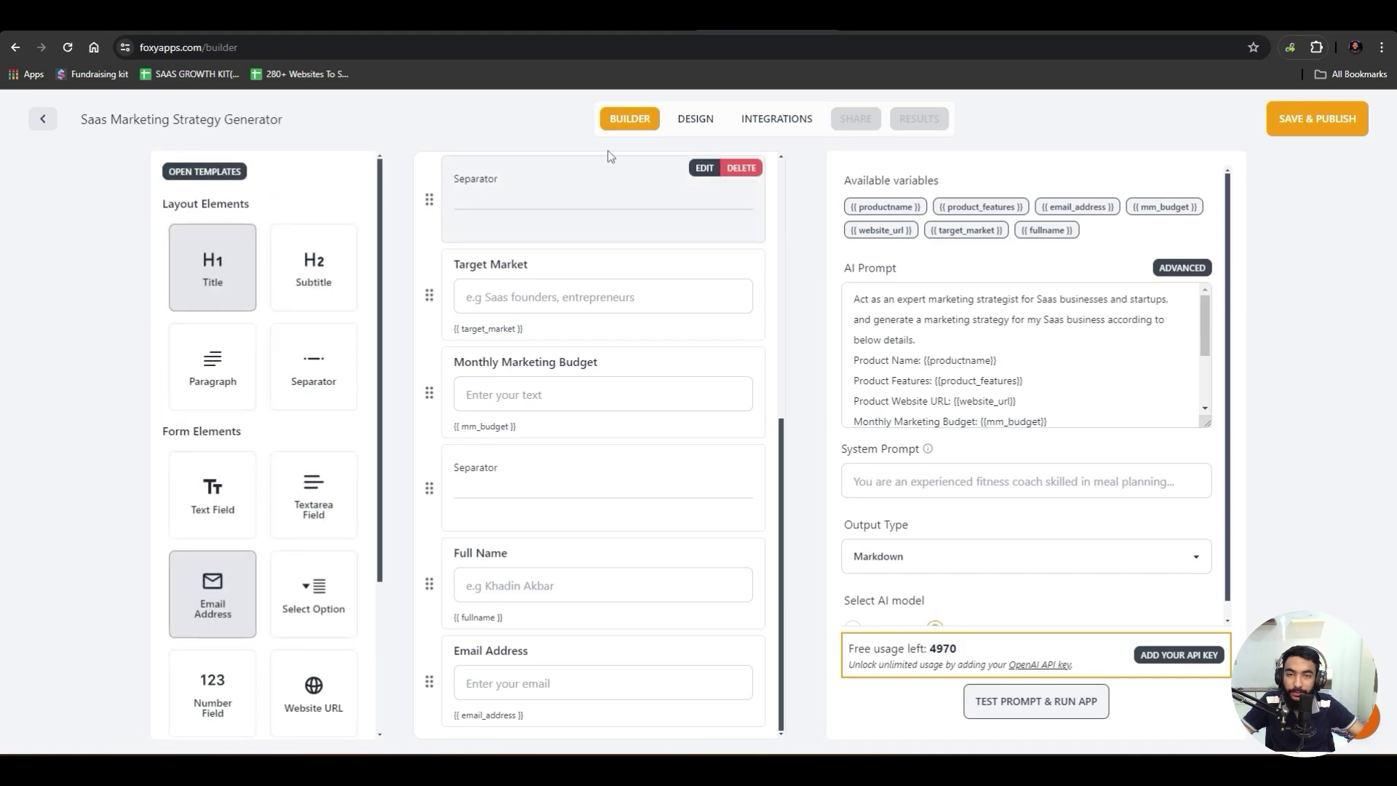
# - Make the email greeting 'Hi {{fullname}},' in the Integrations email body
pyautogui.click(735, 123)
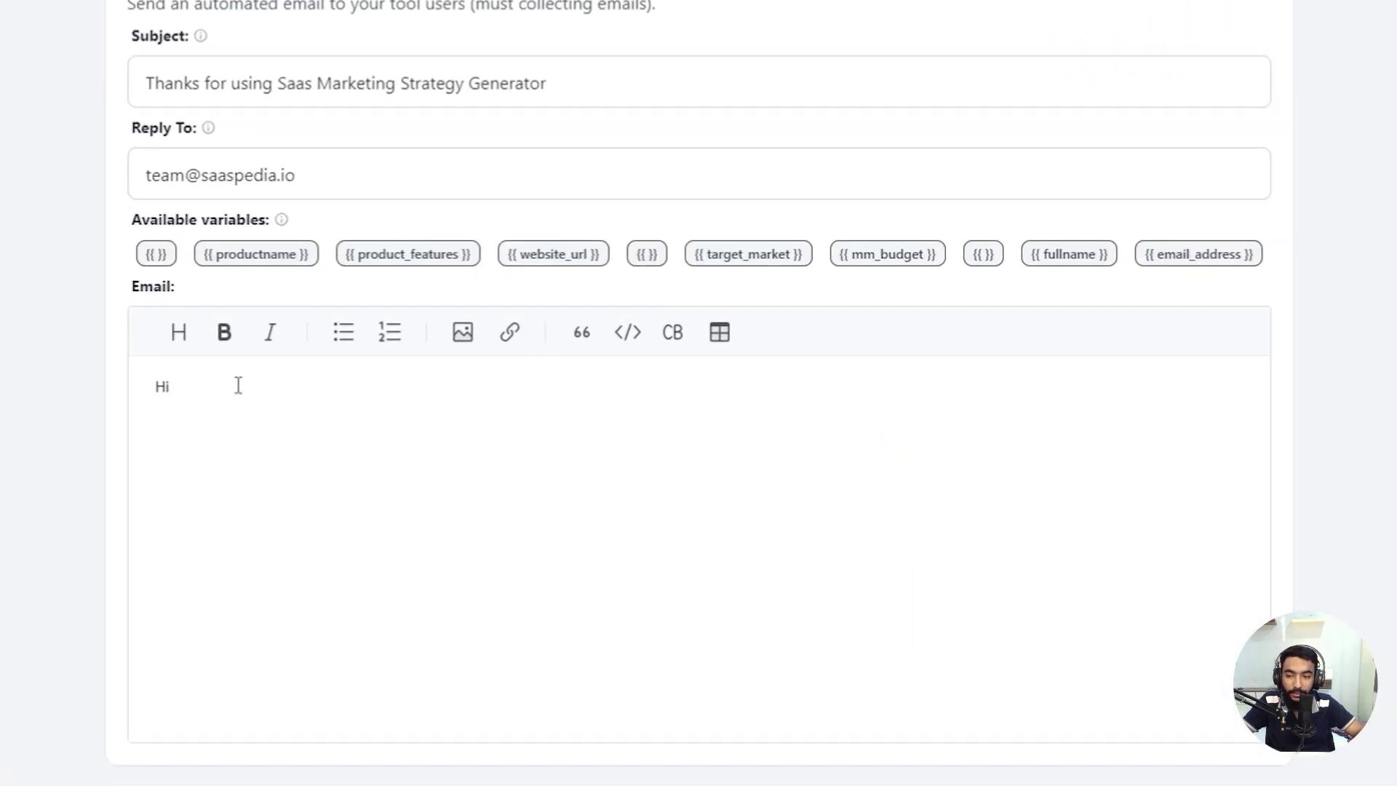
pyautogui.click(1084, 259)
pyautogui.write(',')
pyautogui.press('Return')
pyautogui.press('Return')
pyautogui.write('Here ar')
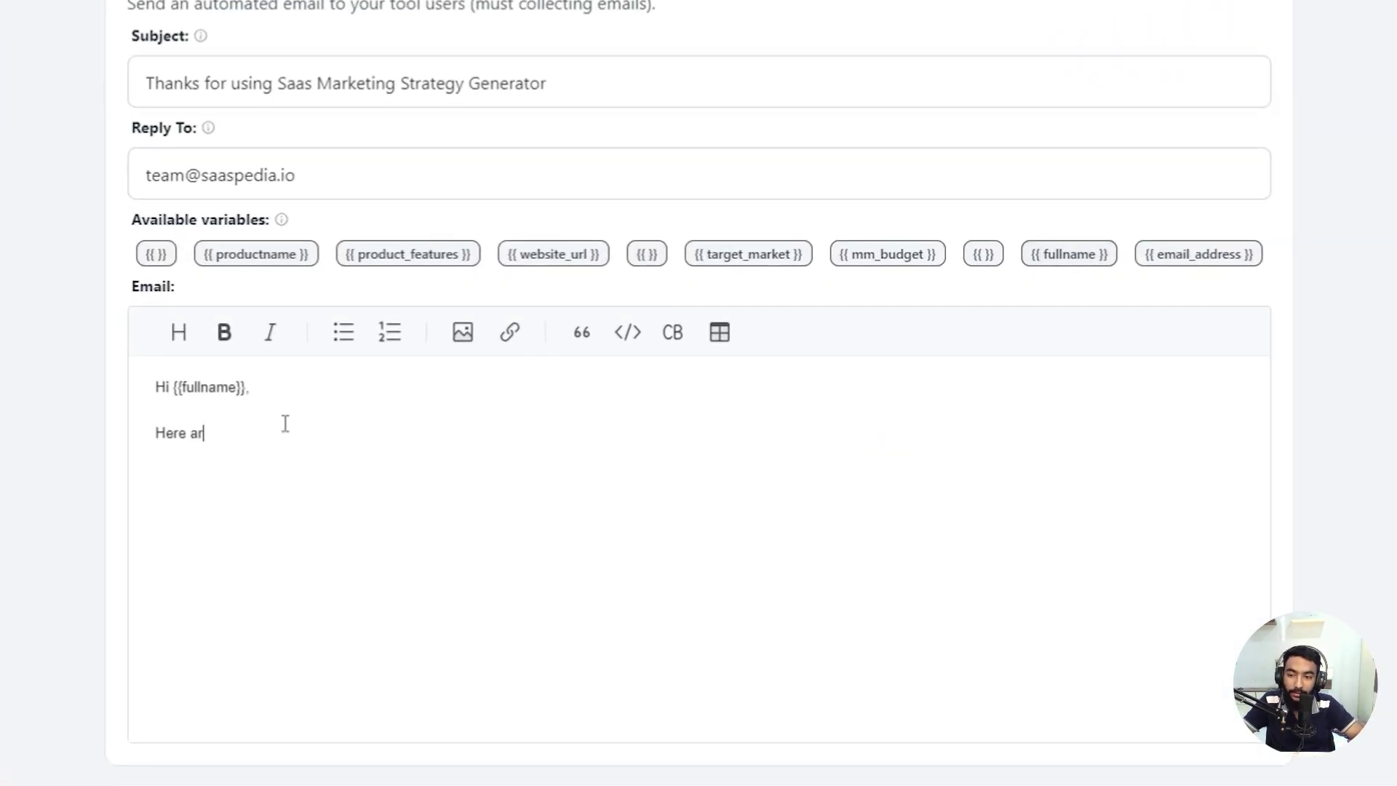
pyautogui.write('e are the details ')
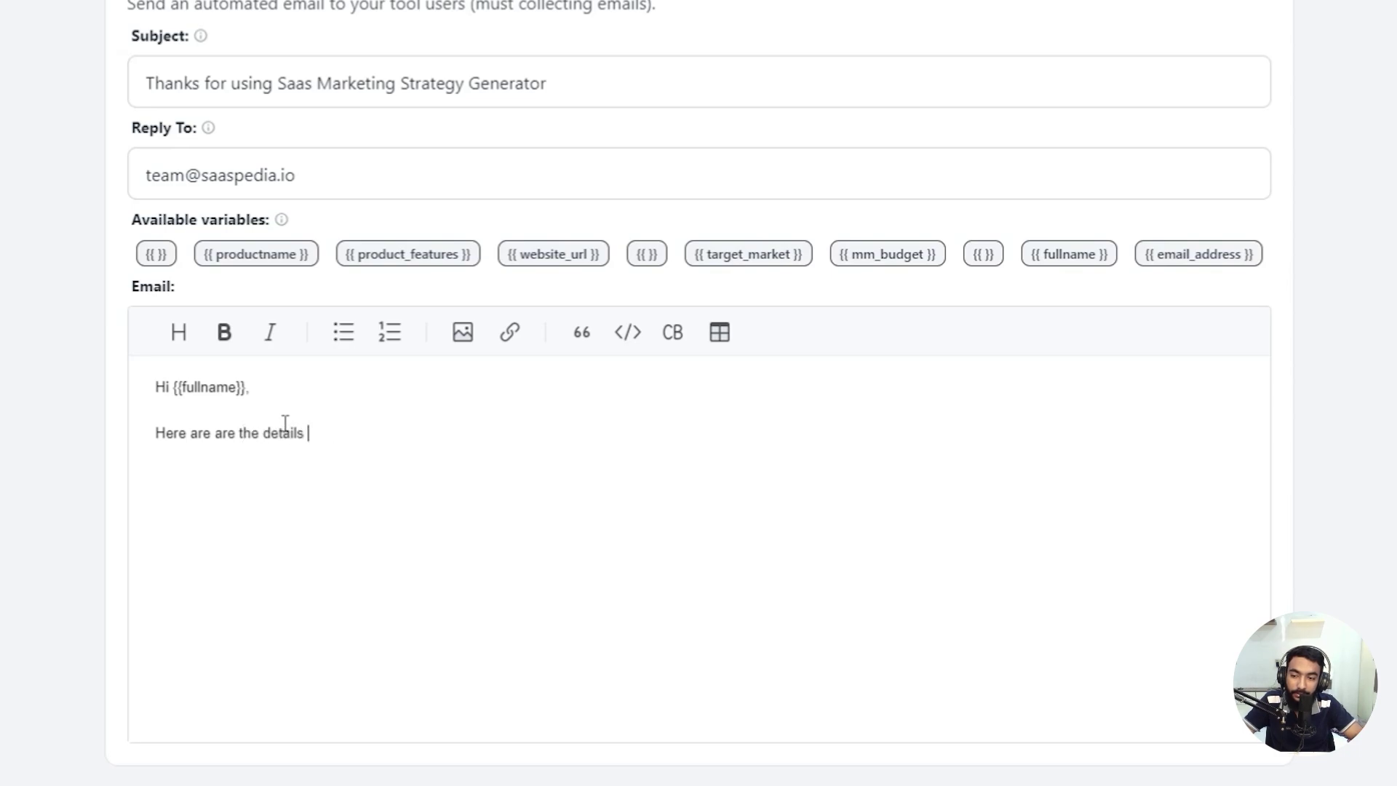
pyautogui.write('that you provided')
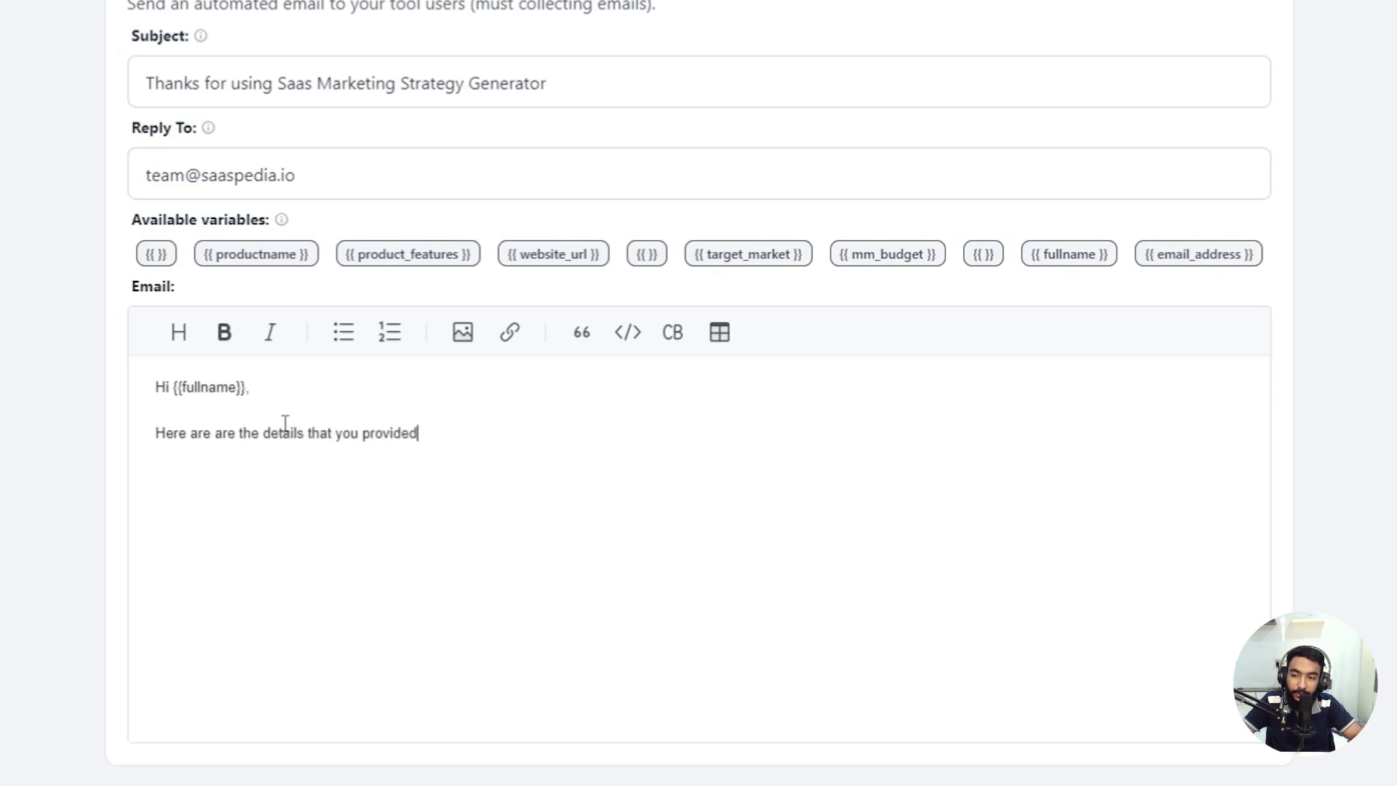
pyautogui.press('BackSpace')
# - List labels Full Name, Product Name, Product Features, Product URL, Monthly Budget, Target Market, then 'Best Regards,'
pyautogui.write('Full')
pyautogui.scroll(-2, 511, 322)
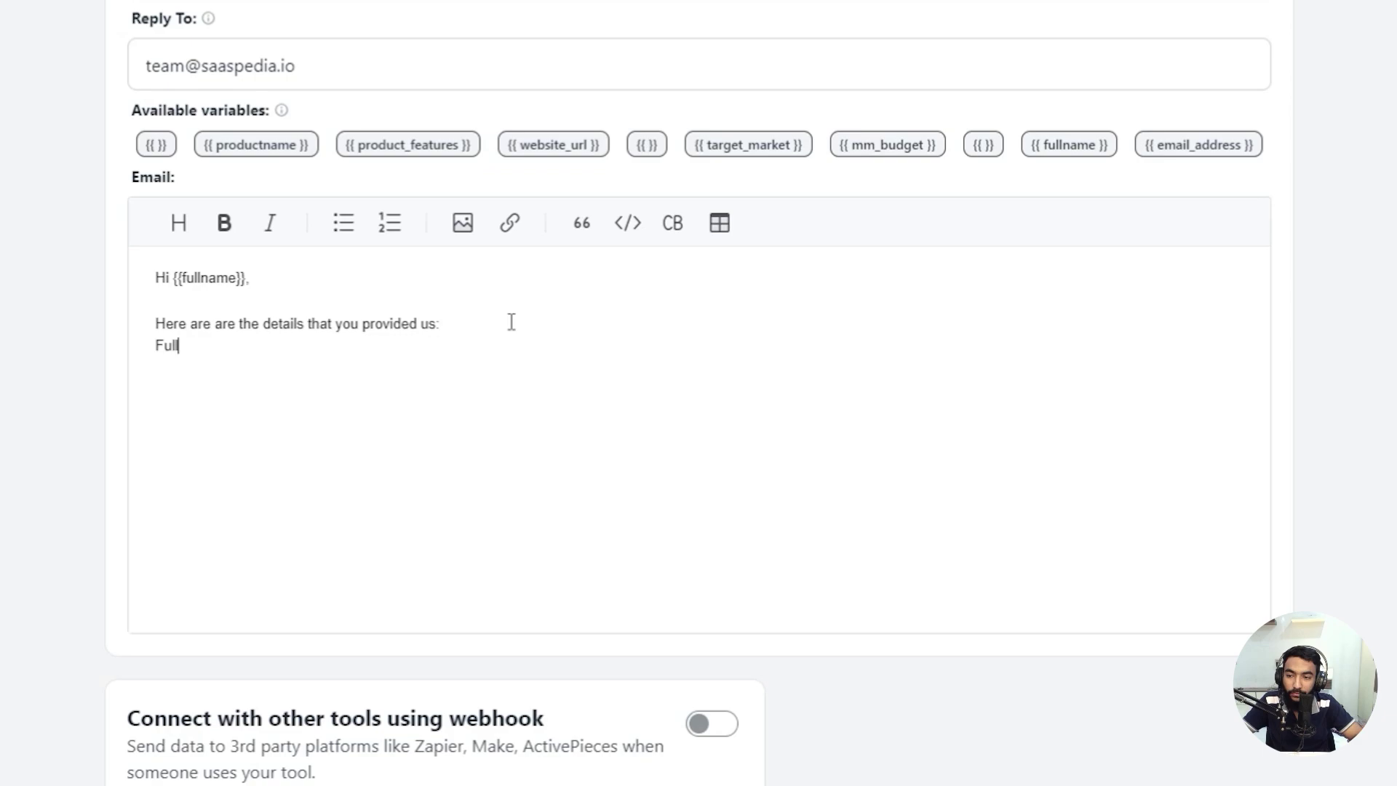
pyautogui.write('Name:')
pyautogui.press('Return')
pyautogui.write('Product ')
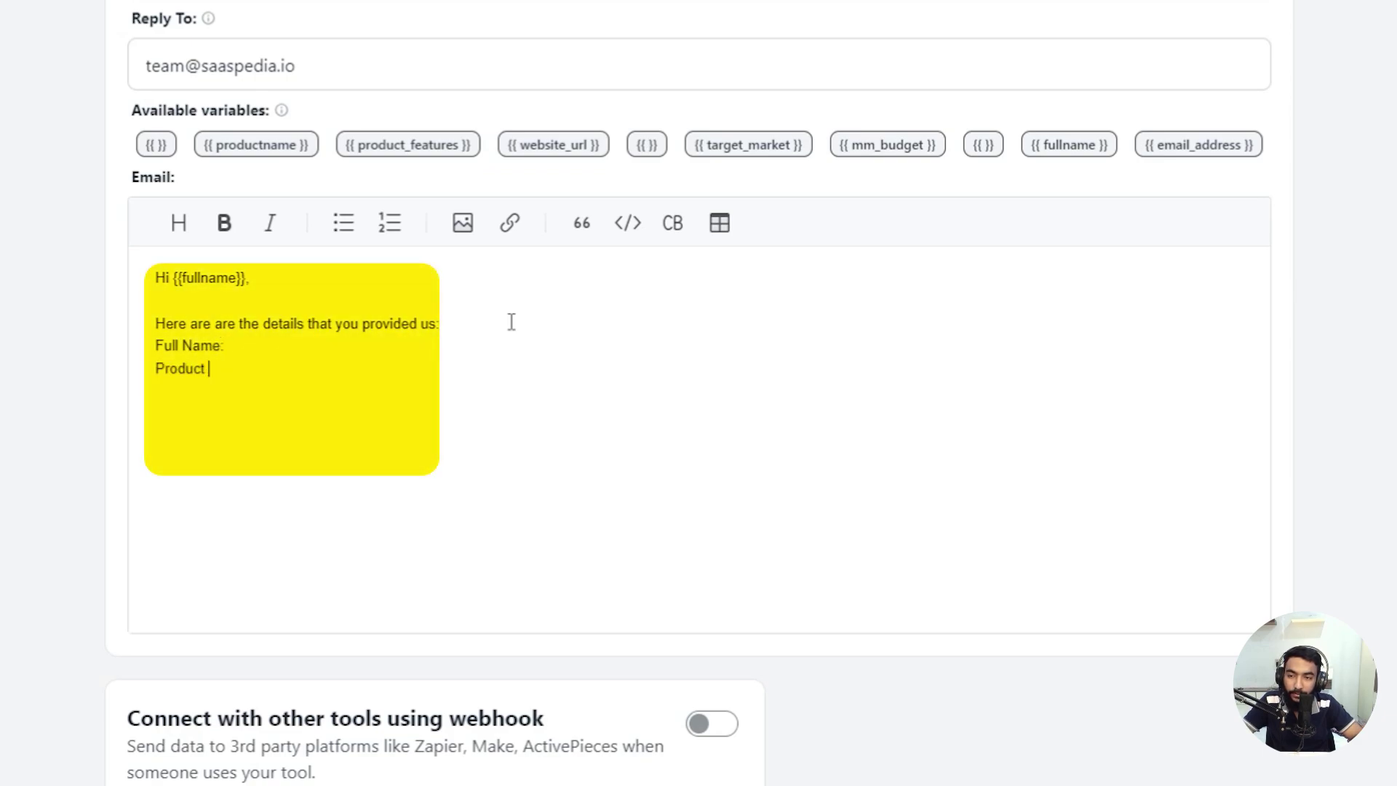
pyautogui.write('Nma')
pyautogui.press('BackSpace')
pyautogui.press('BackSpace')
pyautogui.write('ame:')
pyautogui.press('Return')
pyautogui.write('Product ')
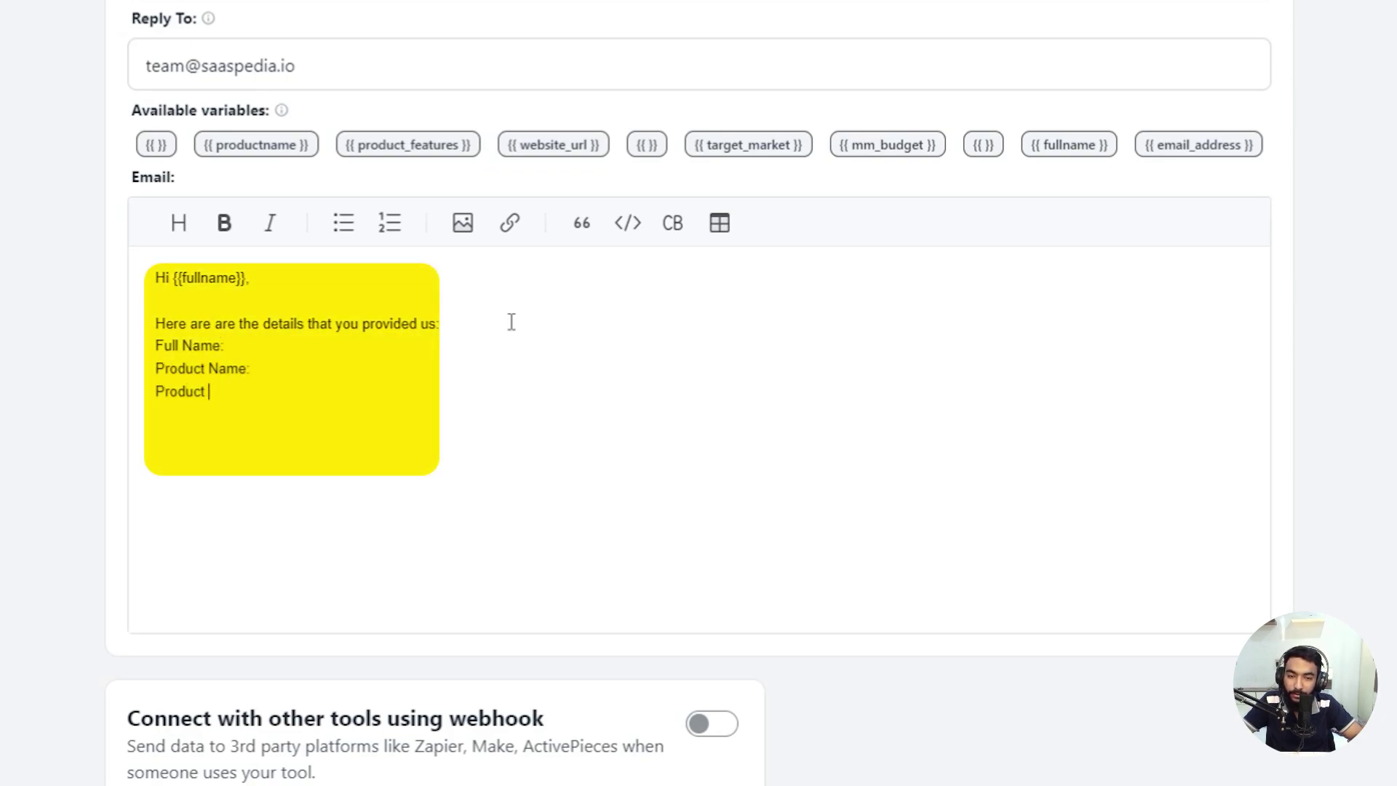
pyautogui.write('Features:')
pyautogui.press('Return')
pyautogui.write('Product')
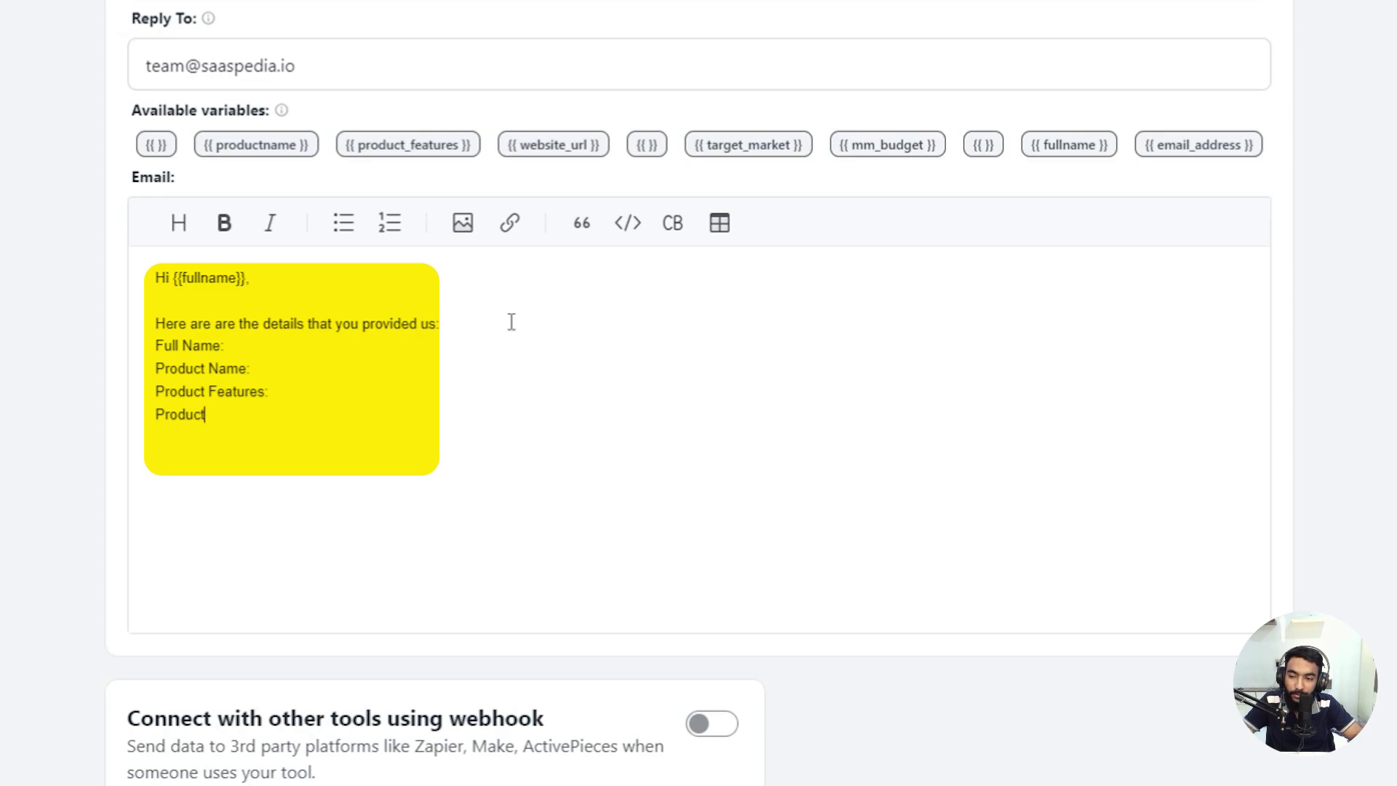
pyautogui.write(' URL: ')
pyautogui.write('Monthly Budget: T')
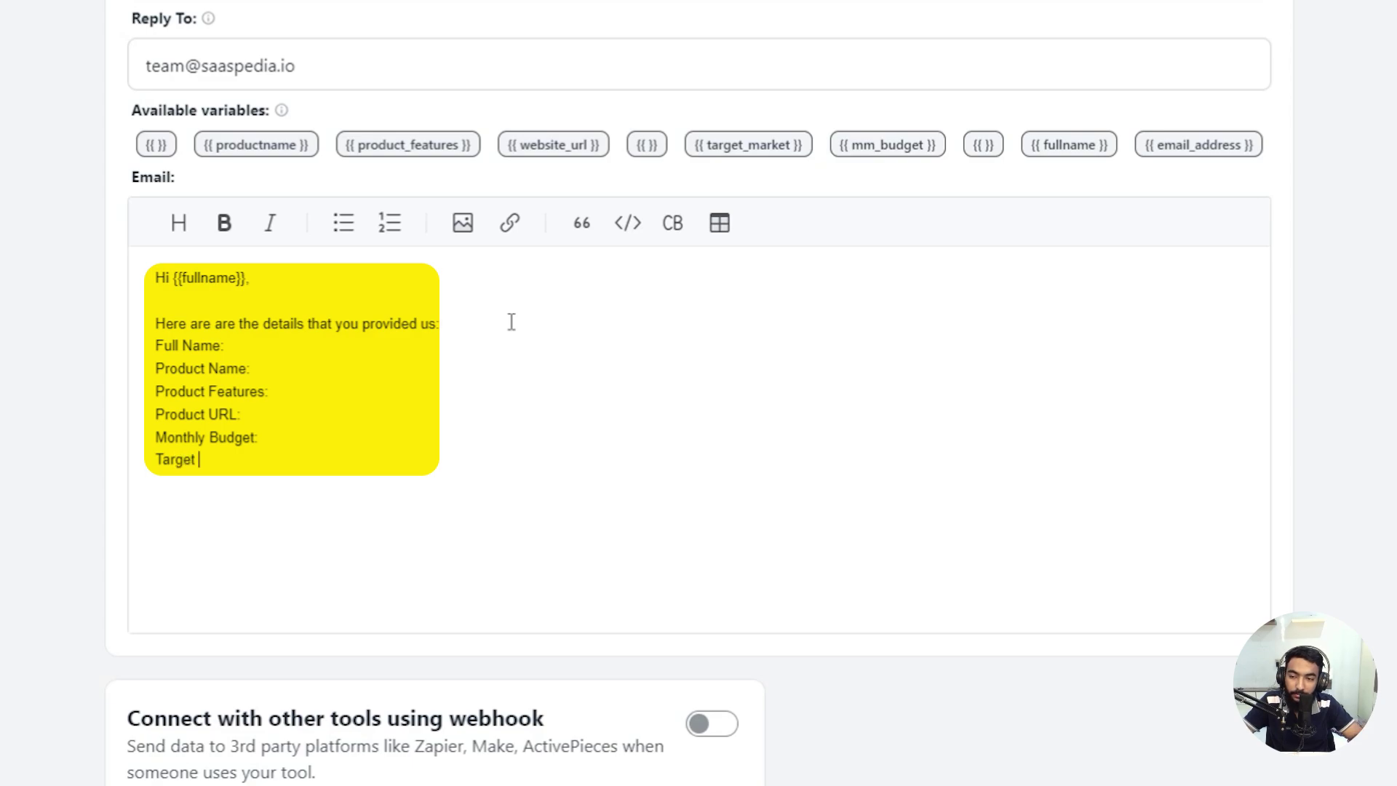
pyautogui.write('arget Market:')
pyautogui.press('Return')
pyautogui.press('Return')
pyautogui.write('Best')
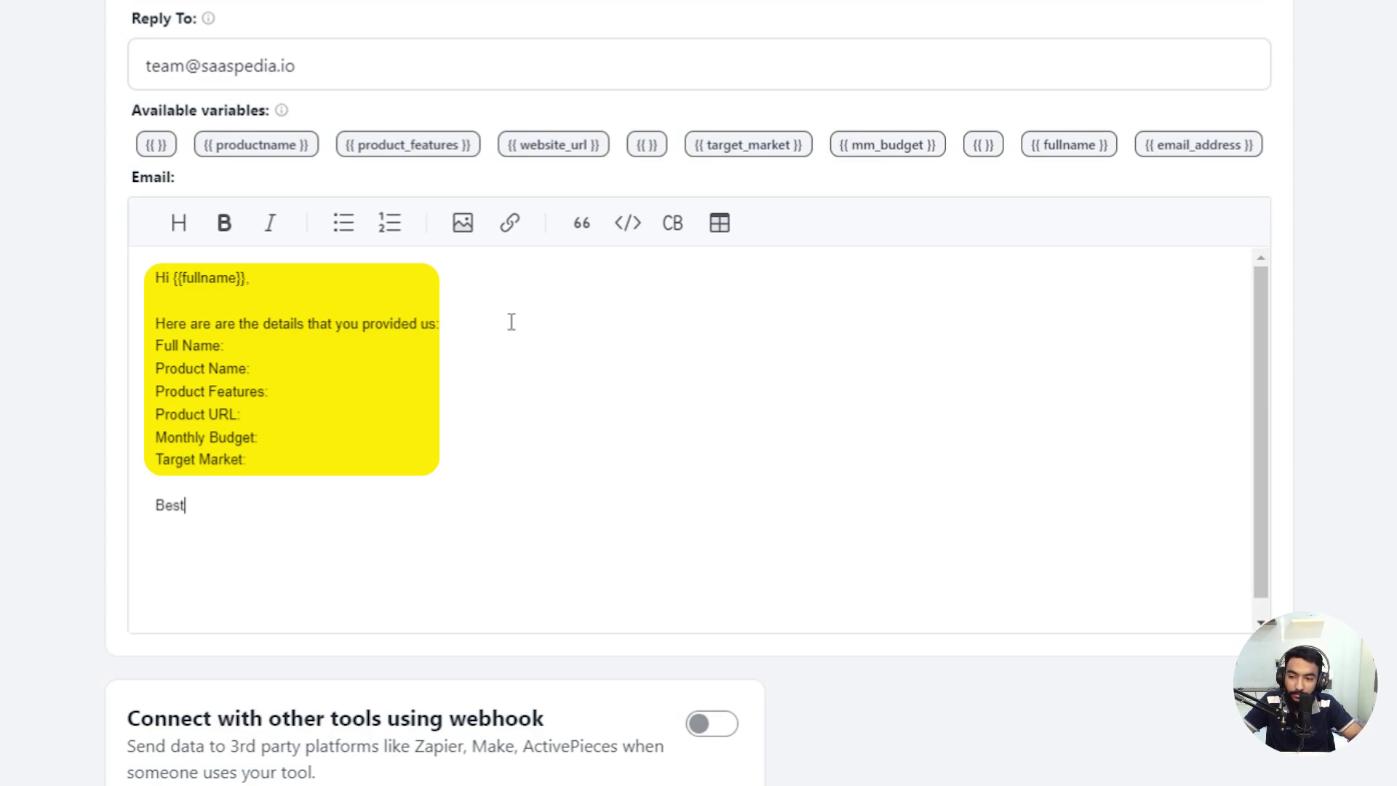
pyautogui.write(' Regards,')
pyautogui.press('Return')
# - Paste {{fullname}}, {{productname}} and {{product_features}} after their matching email labels
pyautogui.write('Khadin')
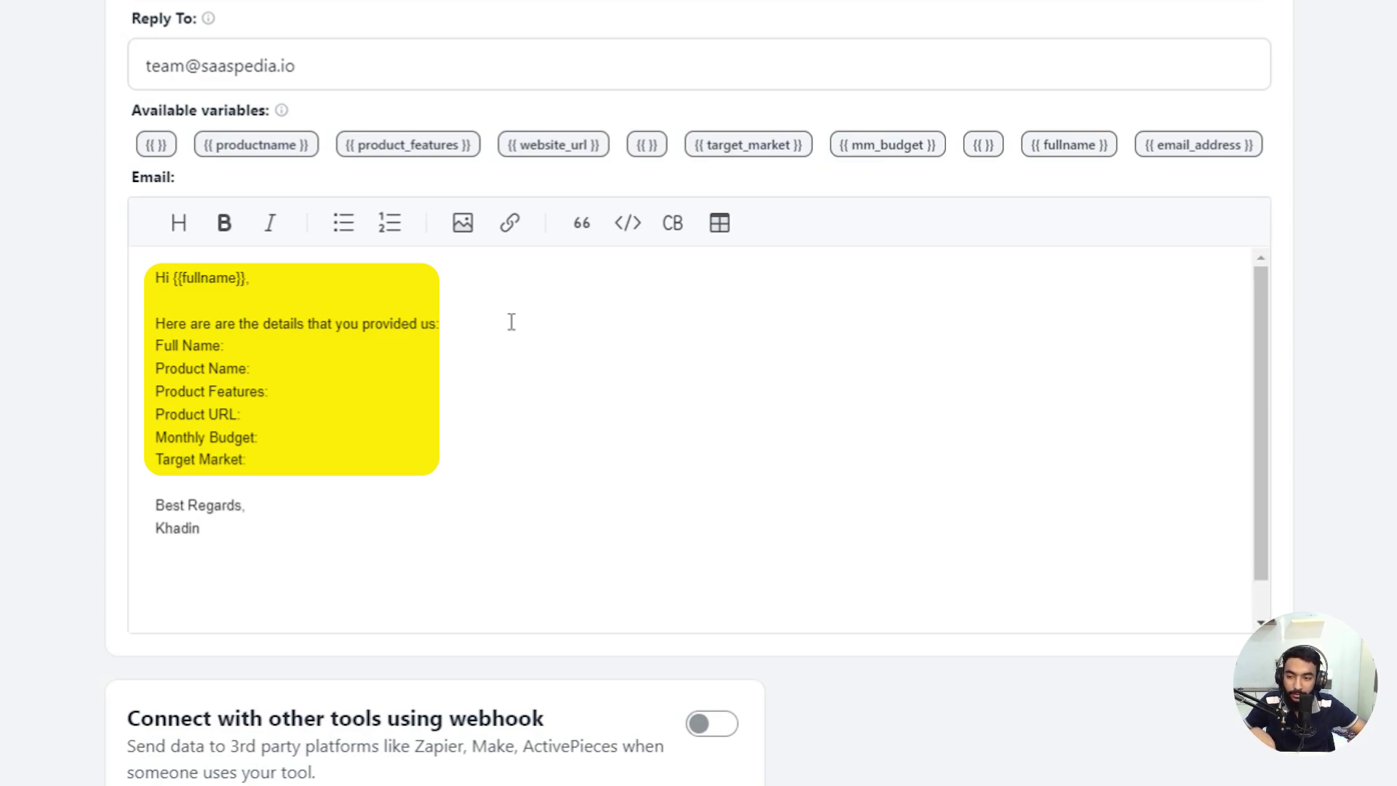
pyautogui.click(343, 338)
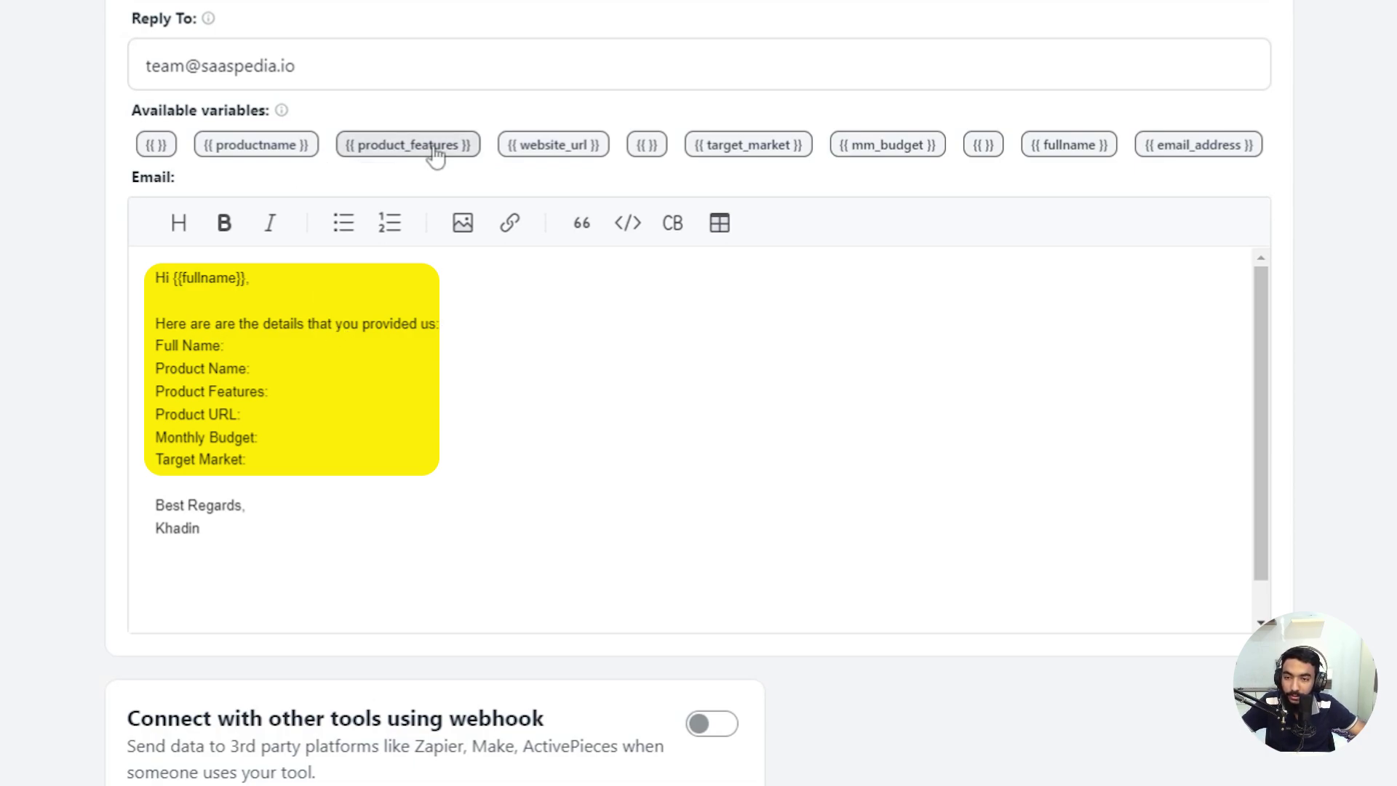
pyautogui.write('{{fullname}}')
pyautogui.click(297, 368)
pyautogui.write('{{productname}}')
pyautogui.click(296, 393)
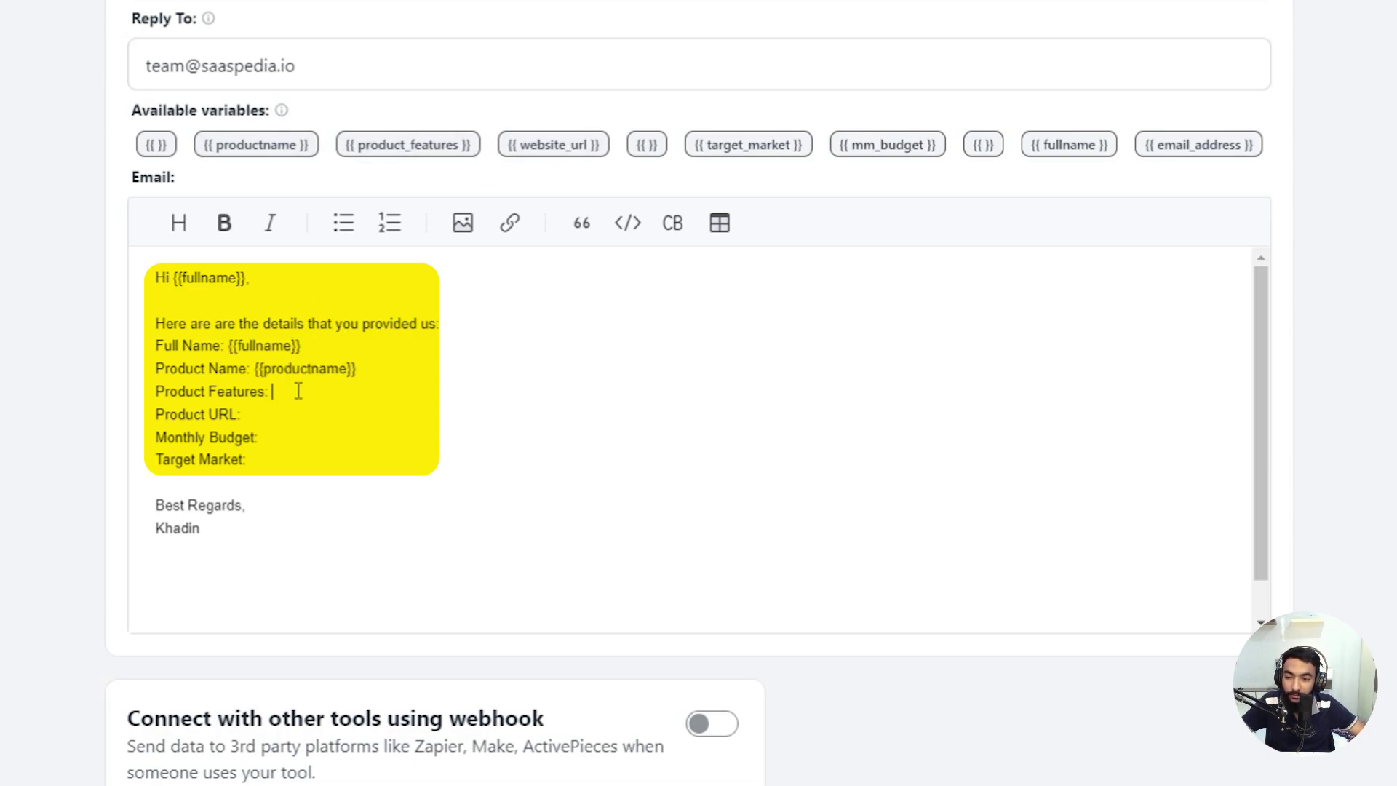
pyautogui.write('{{product_features}}')
# - Add {{website_url}}, {{mm_budget}} and {{target_market}} after Product URL, Monthly Budget and Target Market
pyautogui.click(554, 145)
pyautogui.write('{{website_url}}')
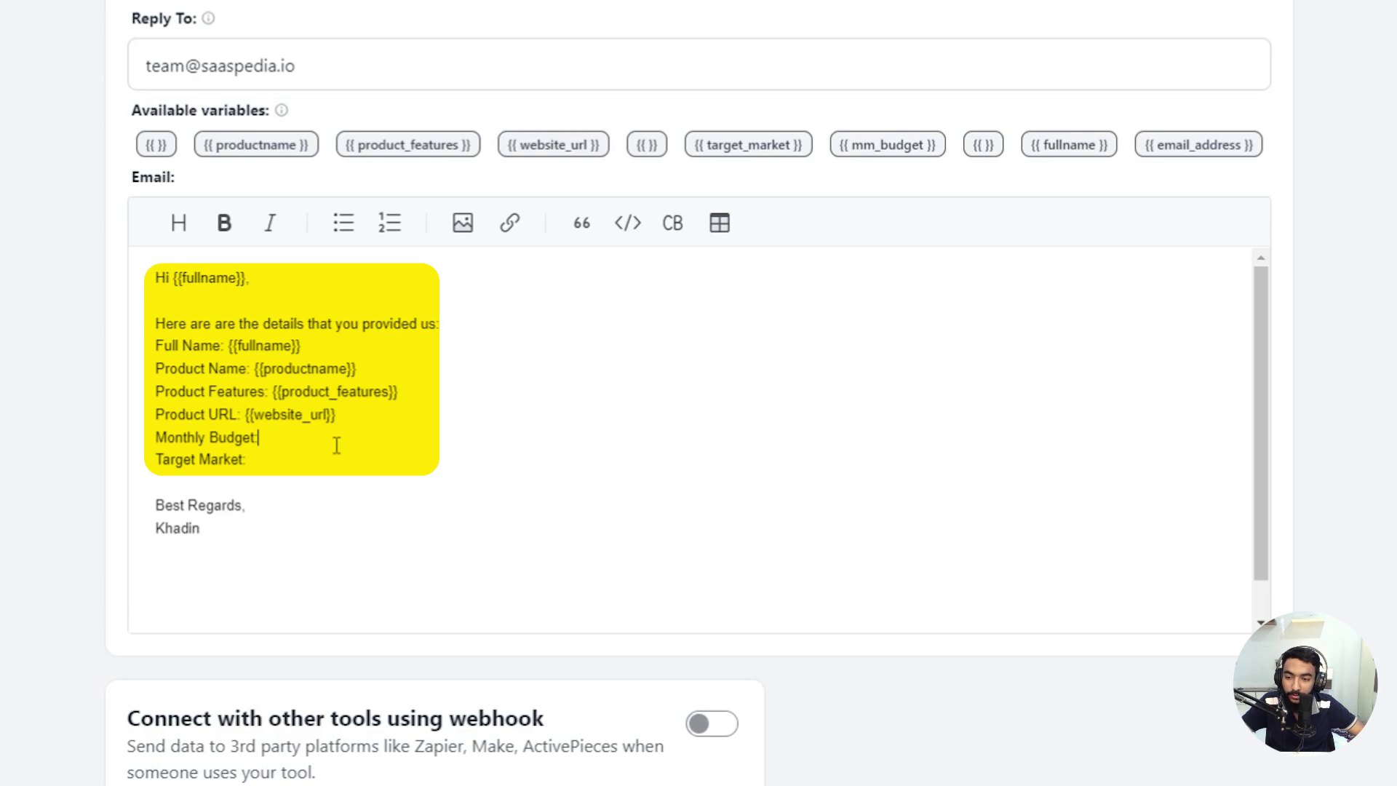
pyautogui.click(335, 439)
pyautogui.write('{{mm_budget}}')
pyautogui.click(324, 458)
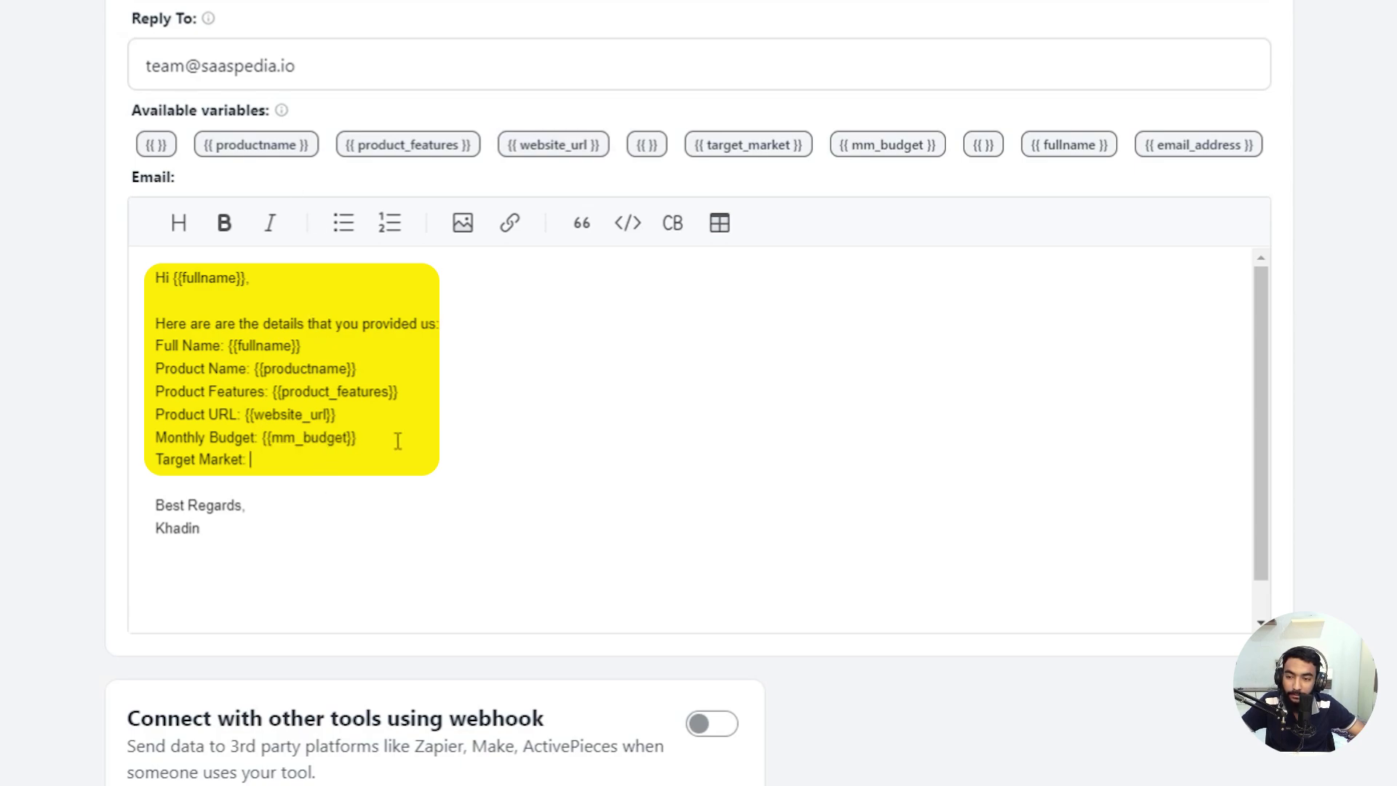
pyautogui.click(749, 144)
pyautogui.write('{{target_market}}')
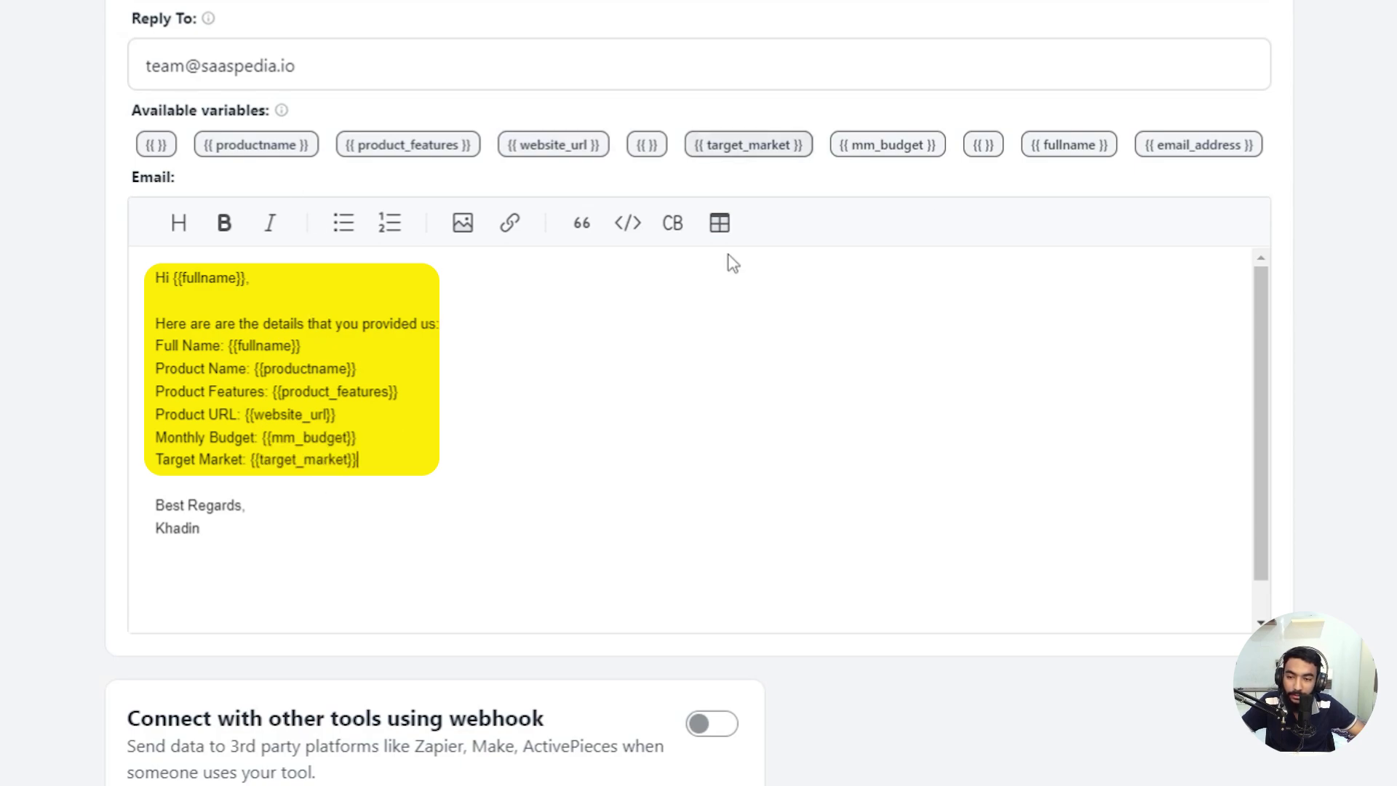
# - Begin a closing line below the details offering further marketing consultation from SaasPedia
pyautogui.click(461, 458)
pyautogui.press('Return')
pyautogui.press('Return')
pyautogui.write('If you n')
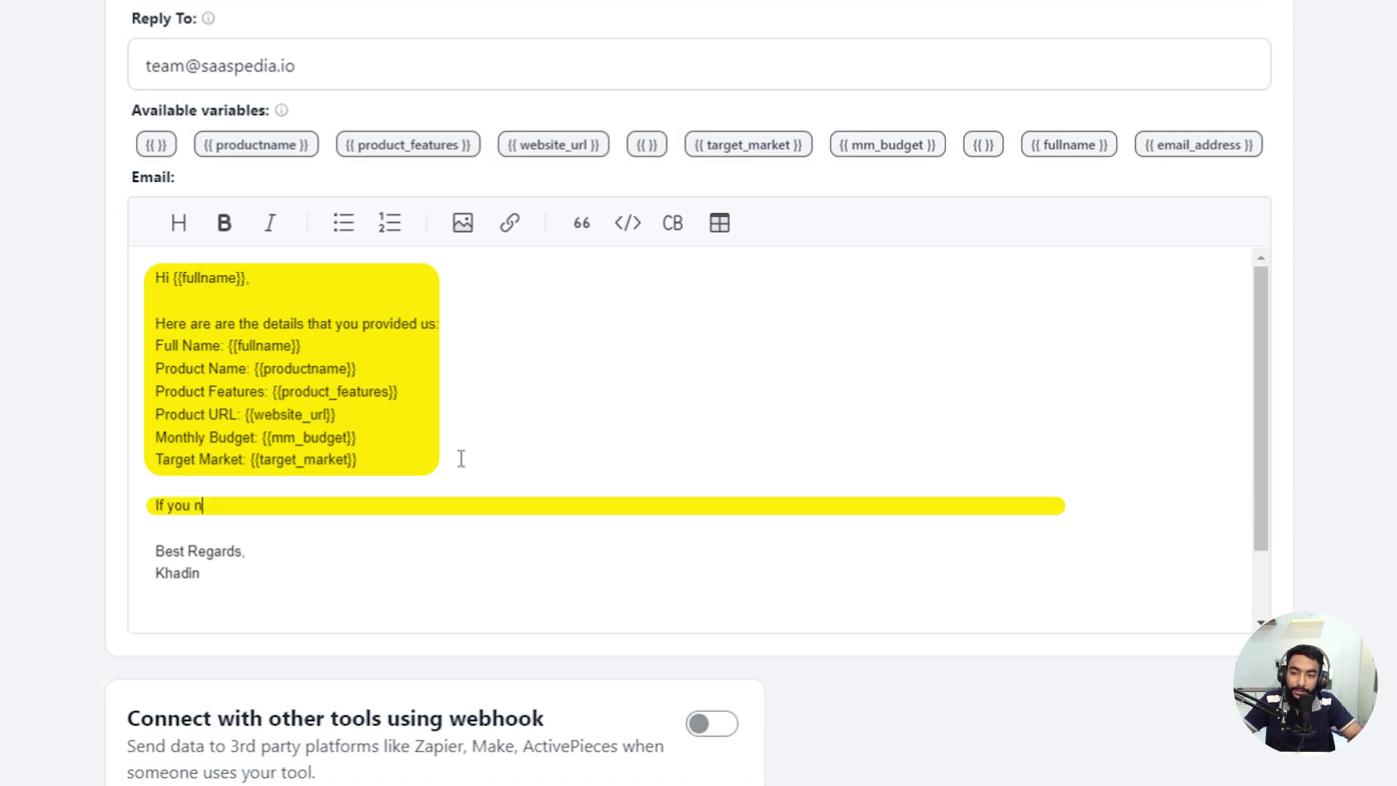
pyautogui.write('eed further ')
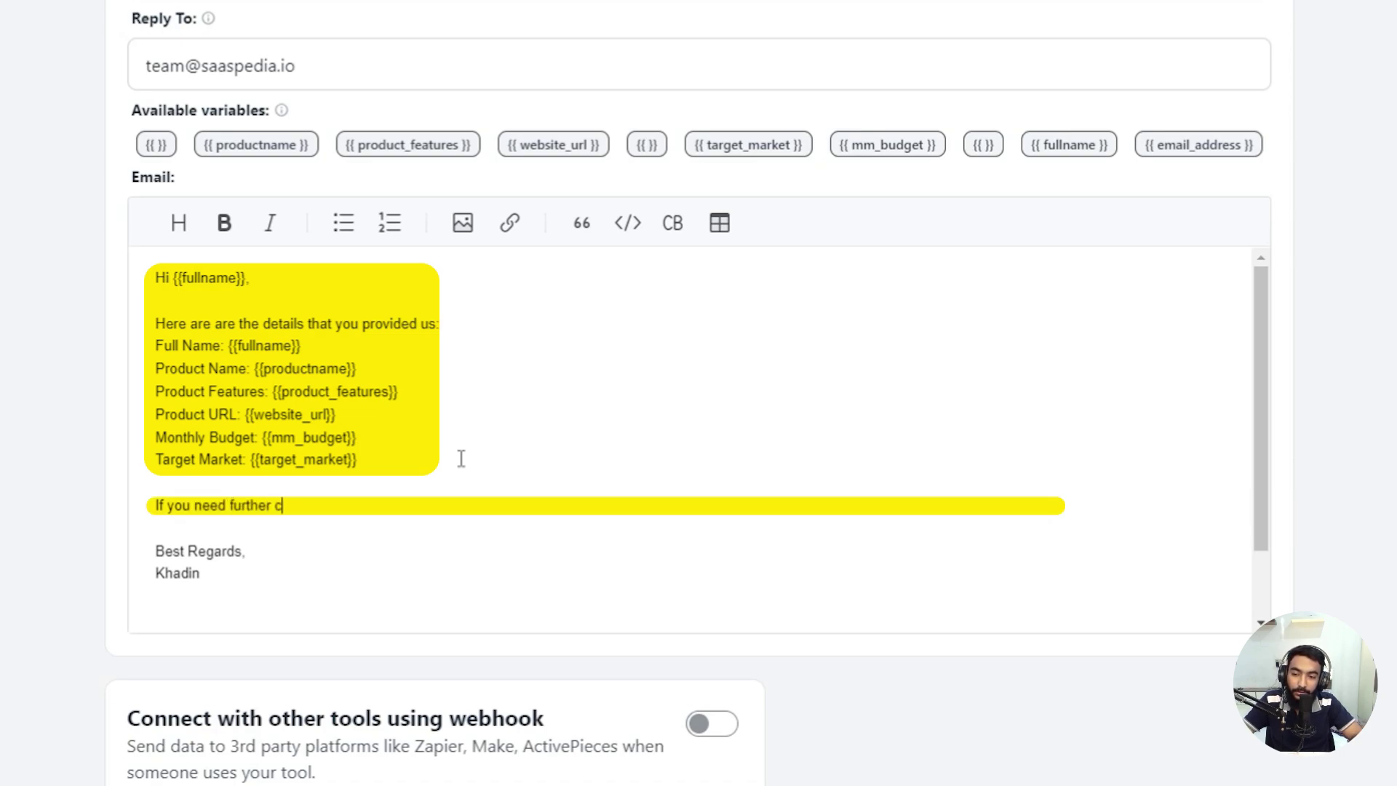
pyautogui.write('consultation or m')
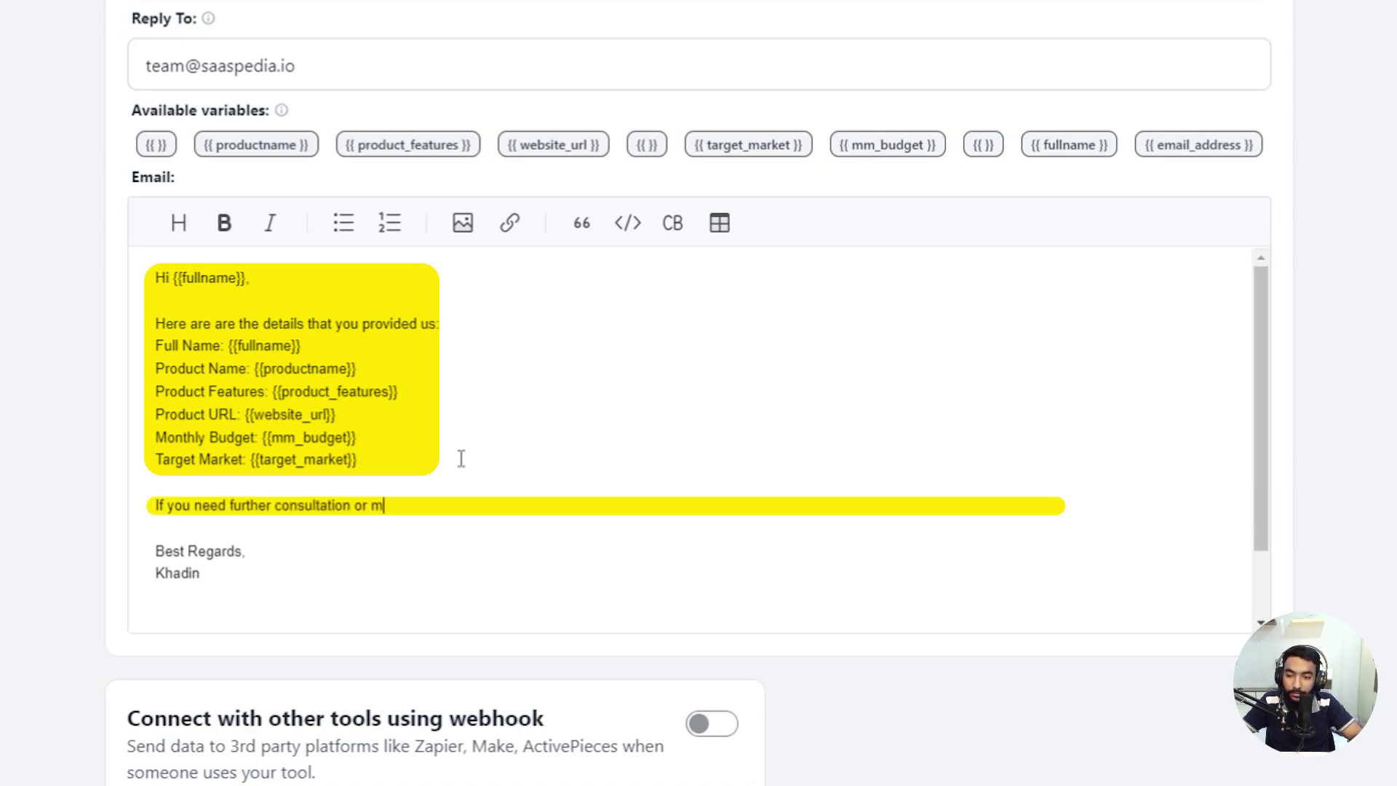
pyautogui.write('arketing sr')
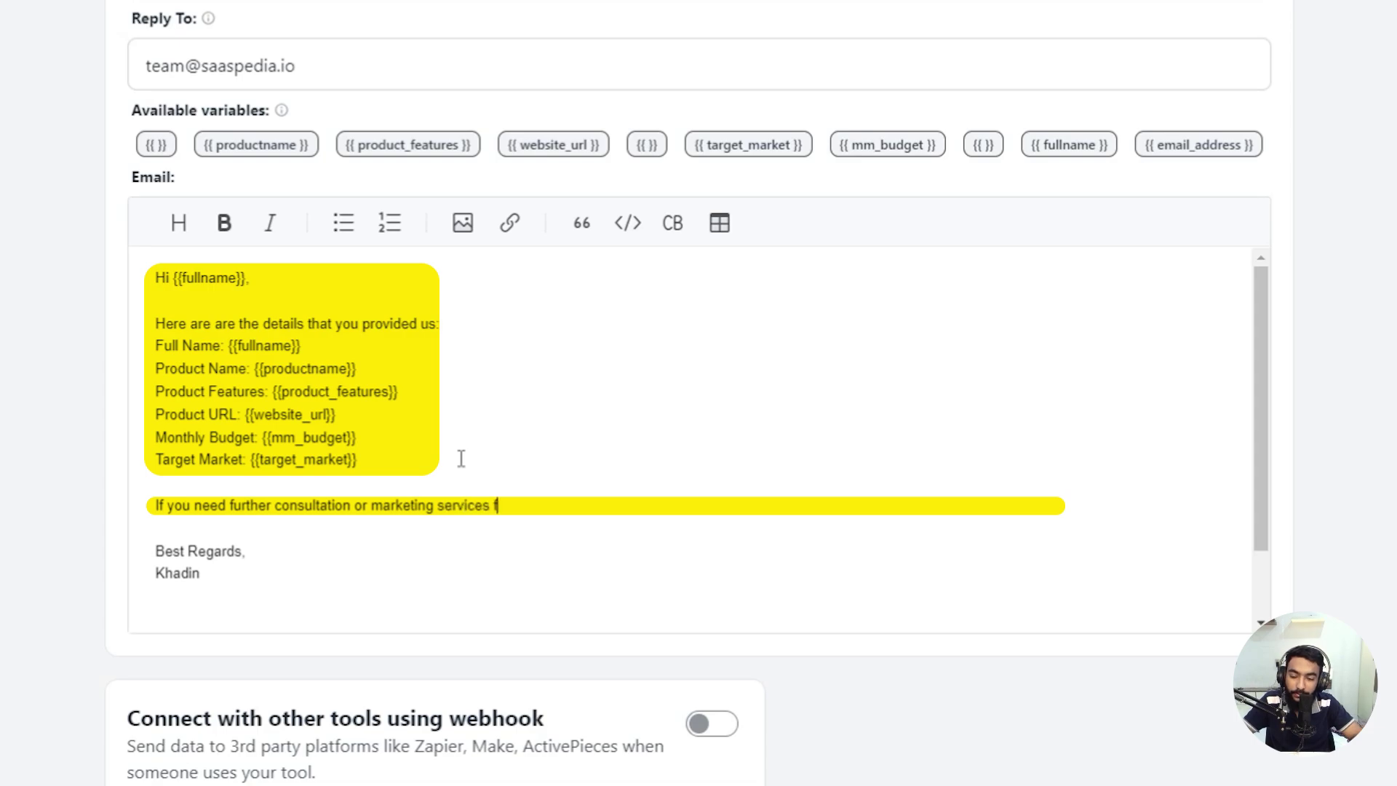
pyautogui.write(' Saase')
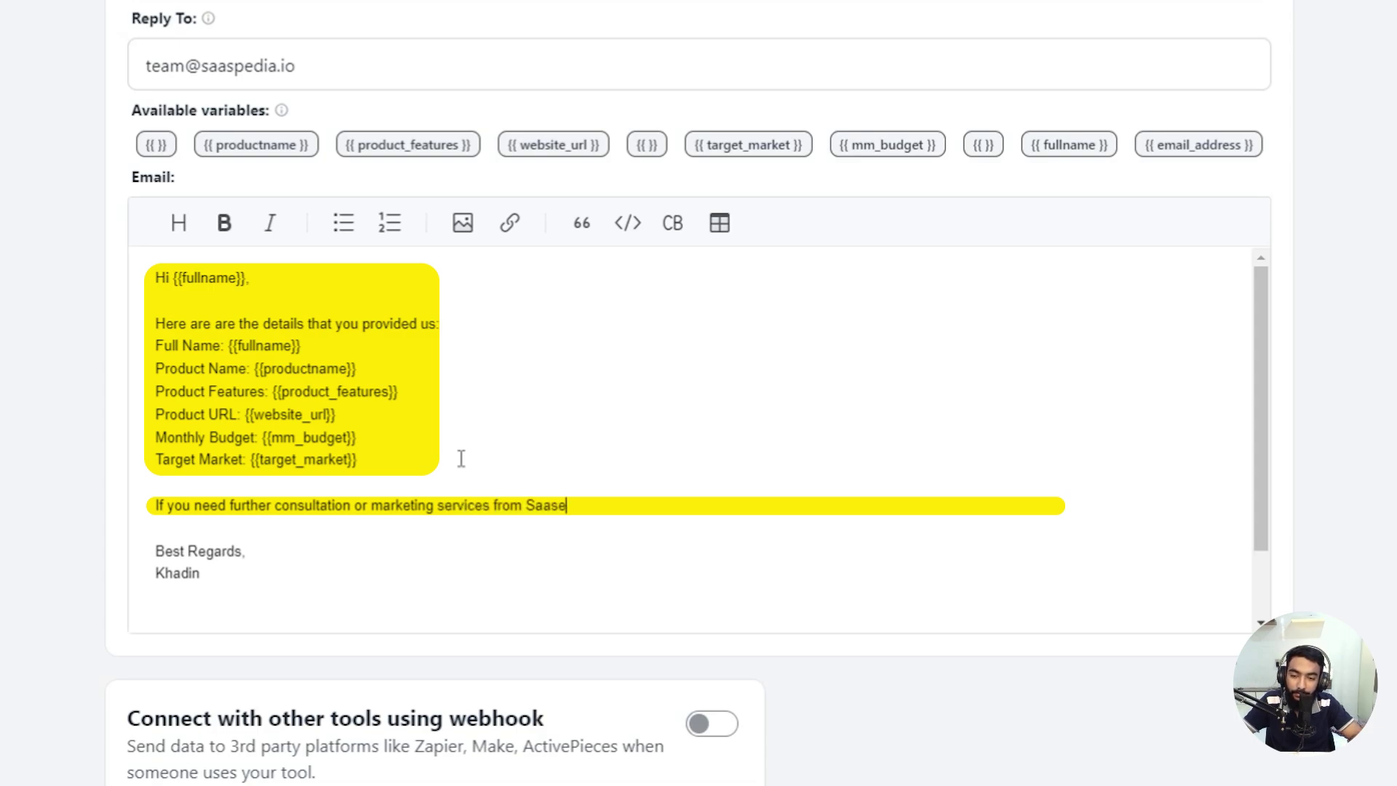
pyautogui.press('BackSpace')
pyautogui.write('Pedia, you can re')
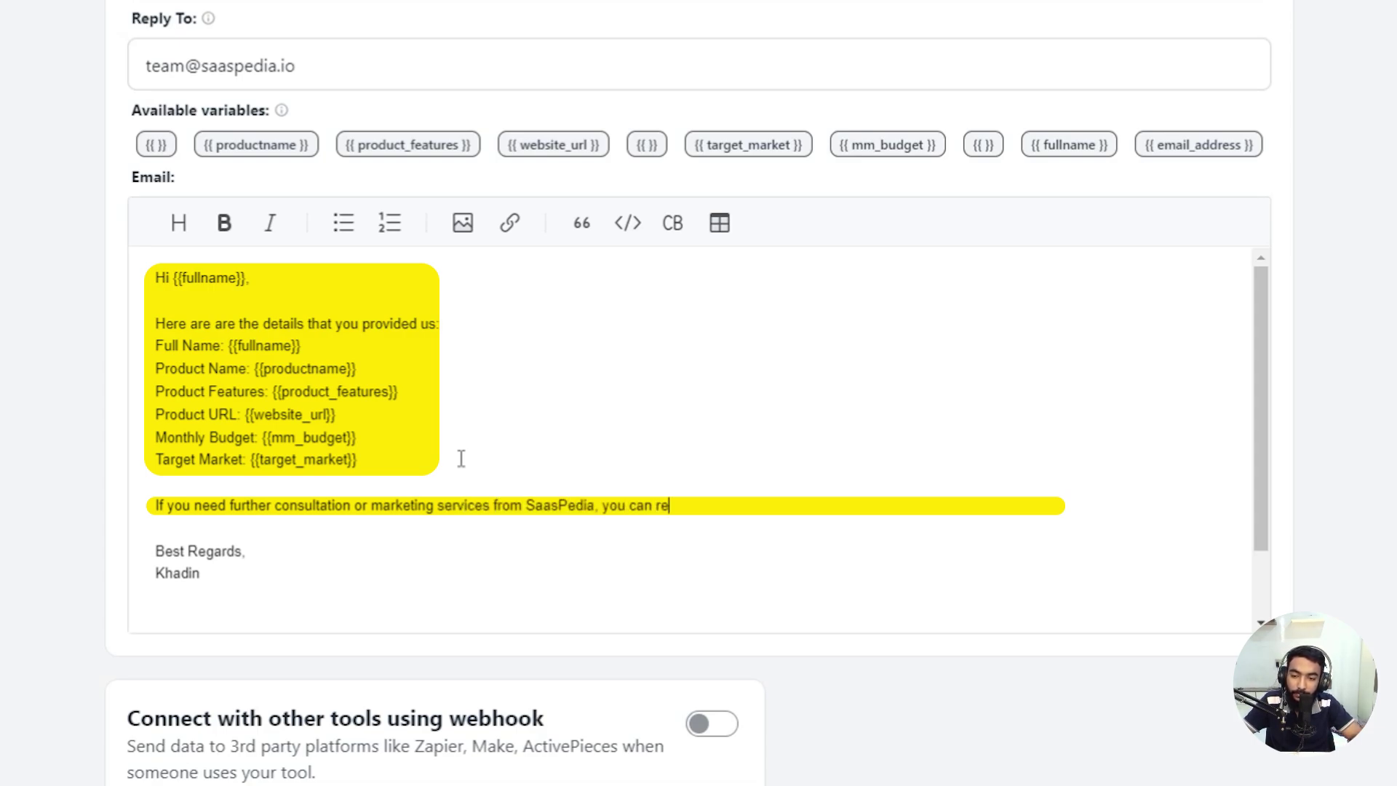
pyautogui.write('ply us on this email or book')
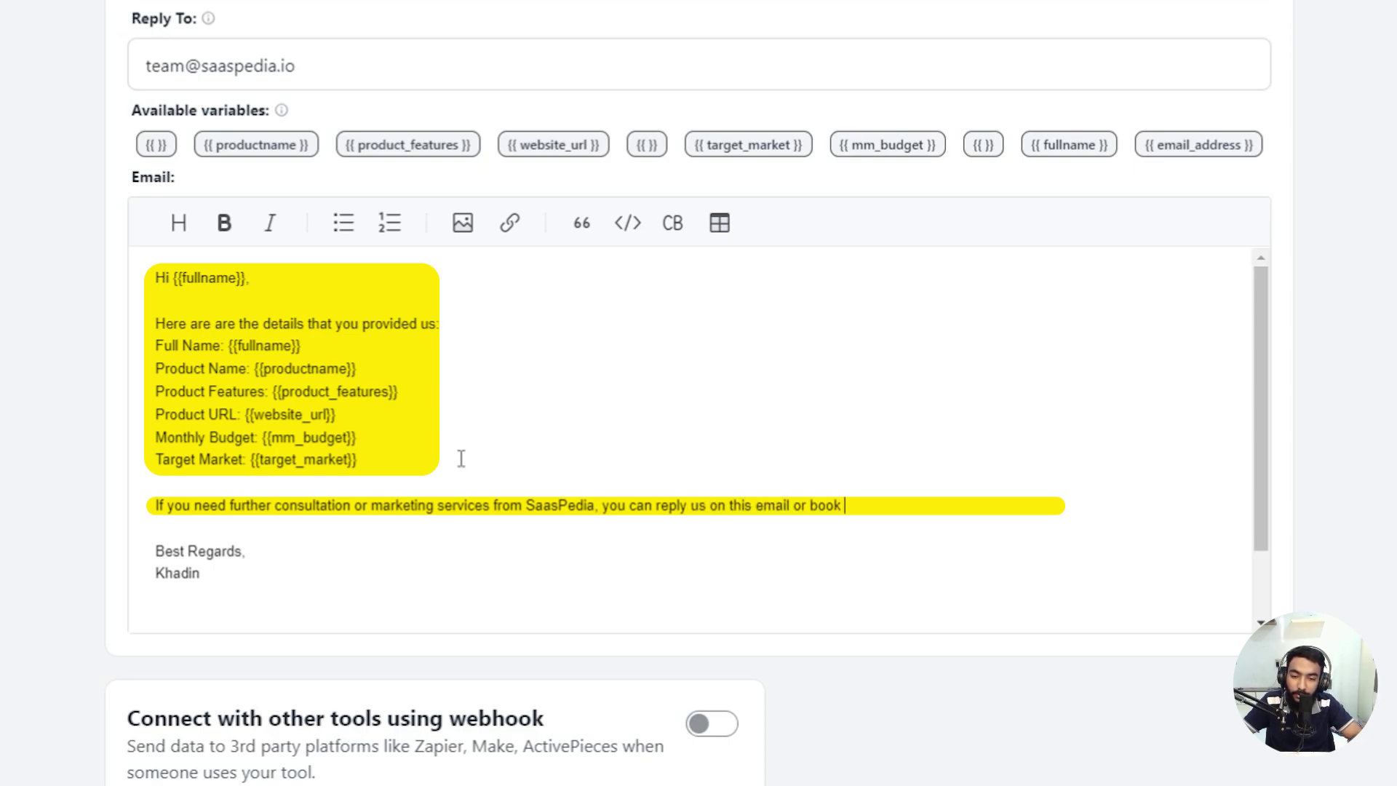
pyautogui.write('a meeting with me from link')
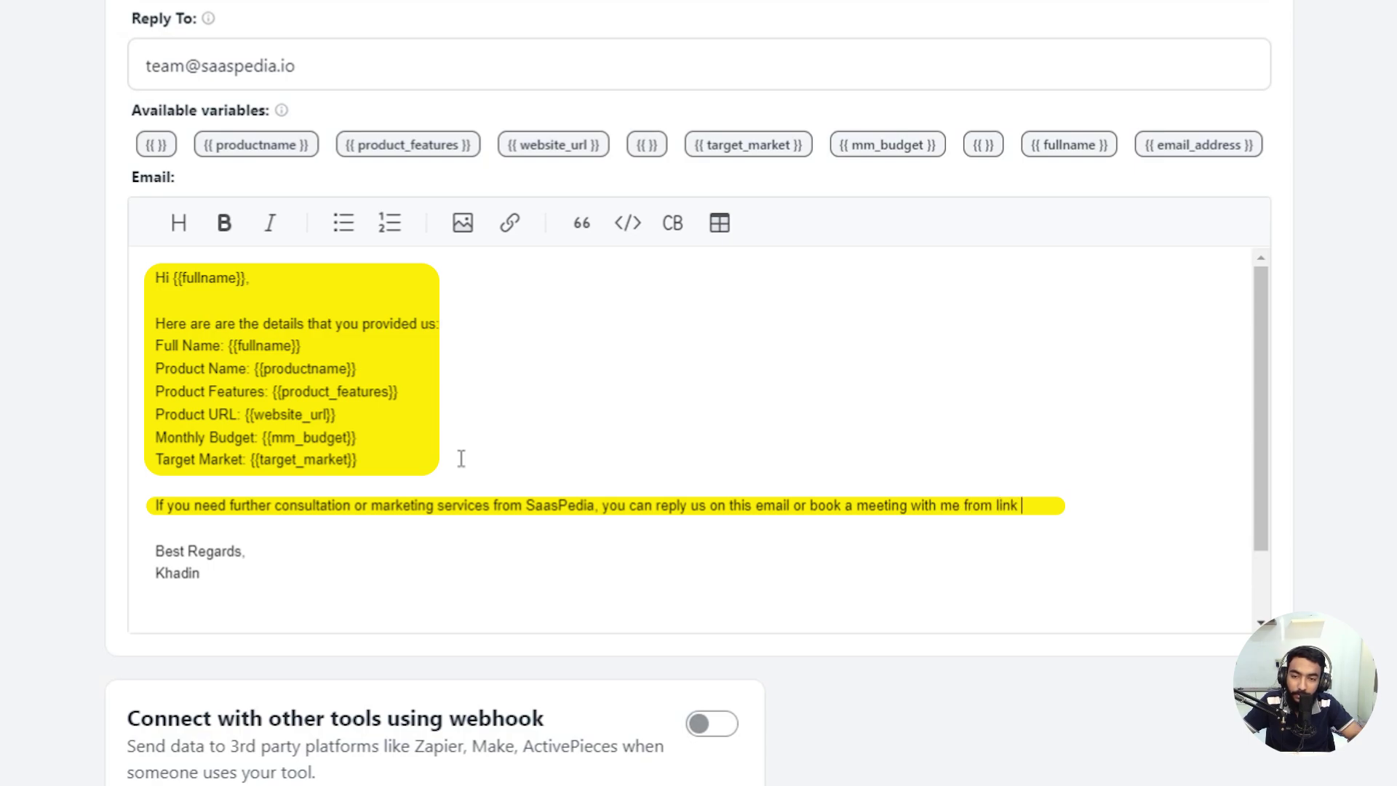
pyautogui.write(':')
# - Add the meeting-booking link on its own line and tidy blank lines before the sign-off
pyautogui.press('Return')
pyautogui.write('https://khadinakbar.c')
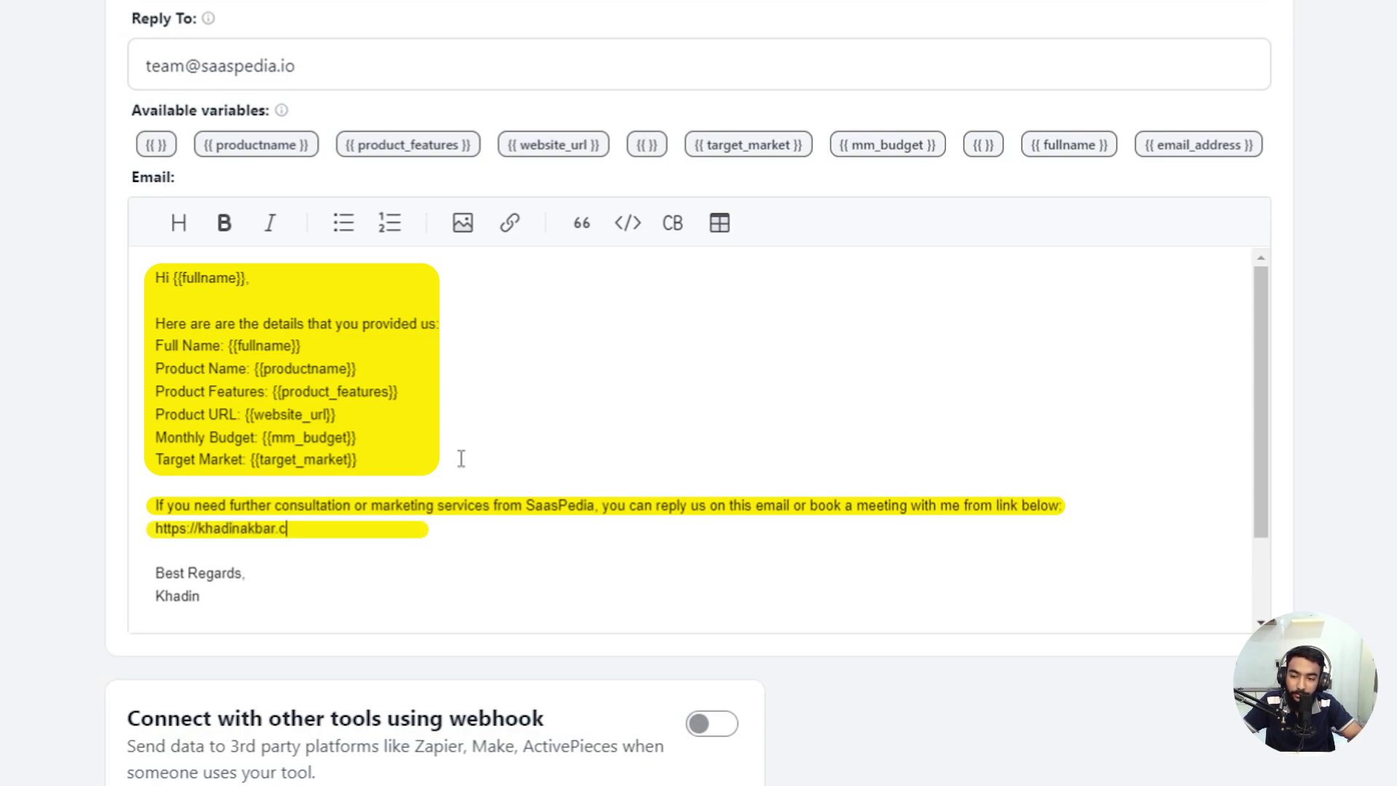
pyautogui.write('om/book-a-meeting/')
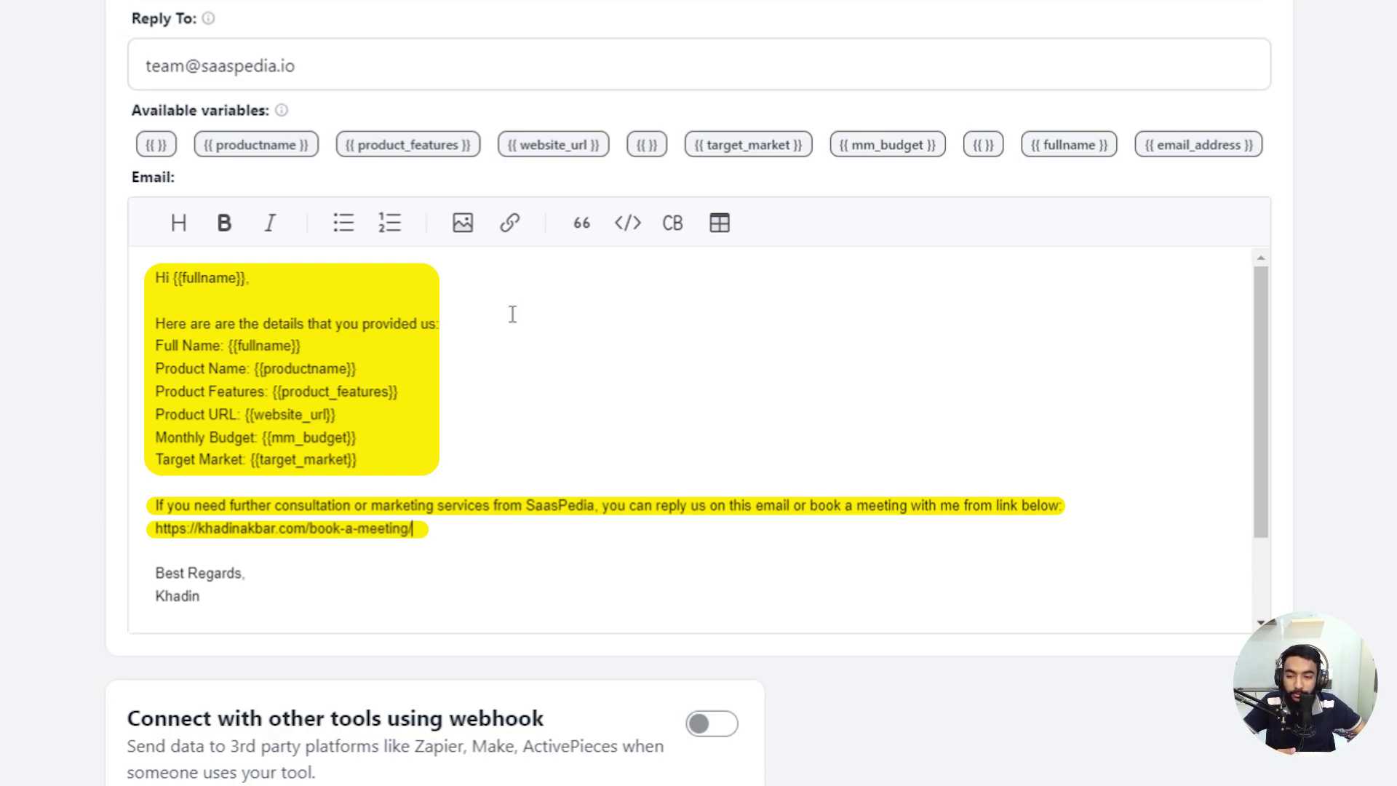
pyautogui.press('Return')
pyautogui.press('Down')
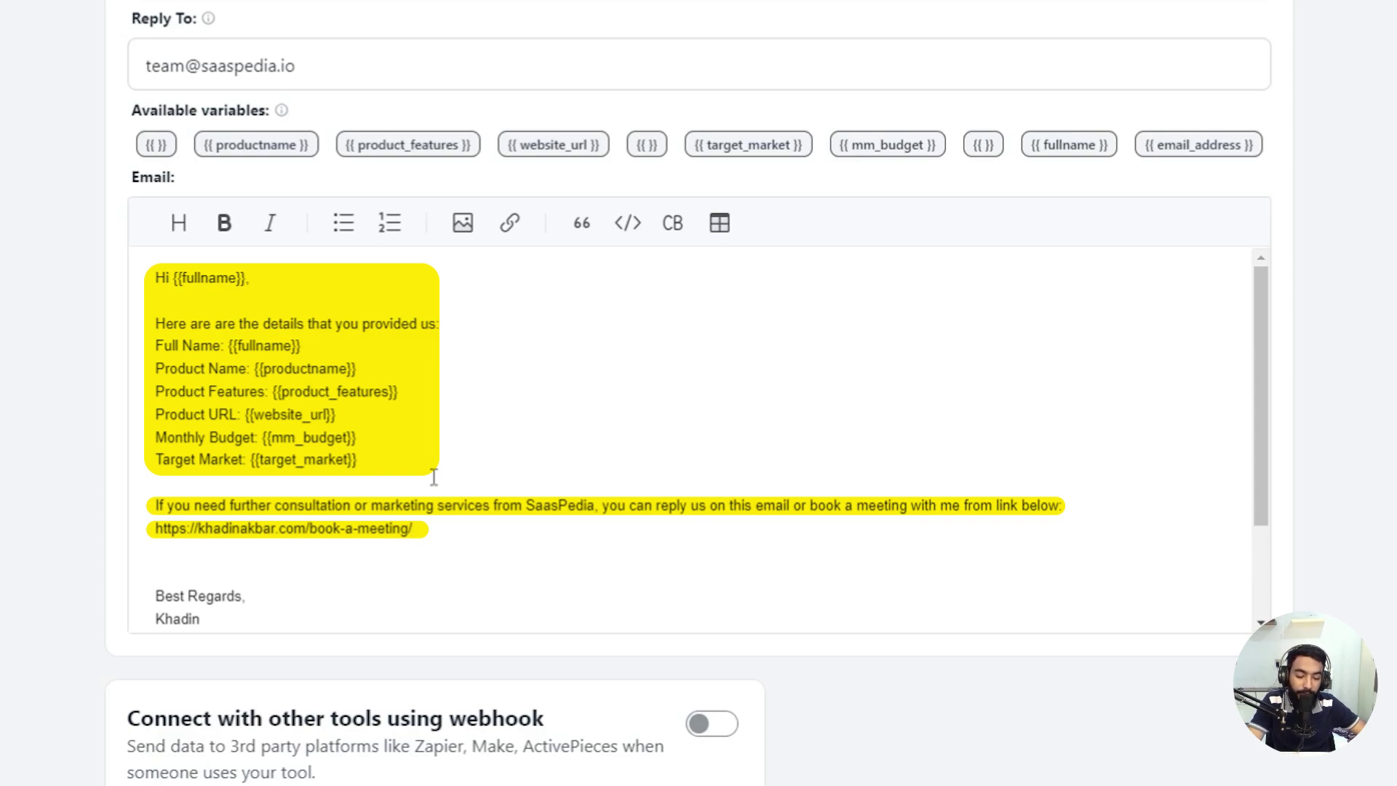
pyautogui.press('BackSpace')
pyautogui.press('BackSpace')
pyautogui.press('Return')
# - Review the completed email and adjust spacing around the Best Regards sign-off
pyautogui.scroll(-2, 587, 588)
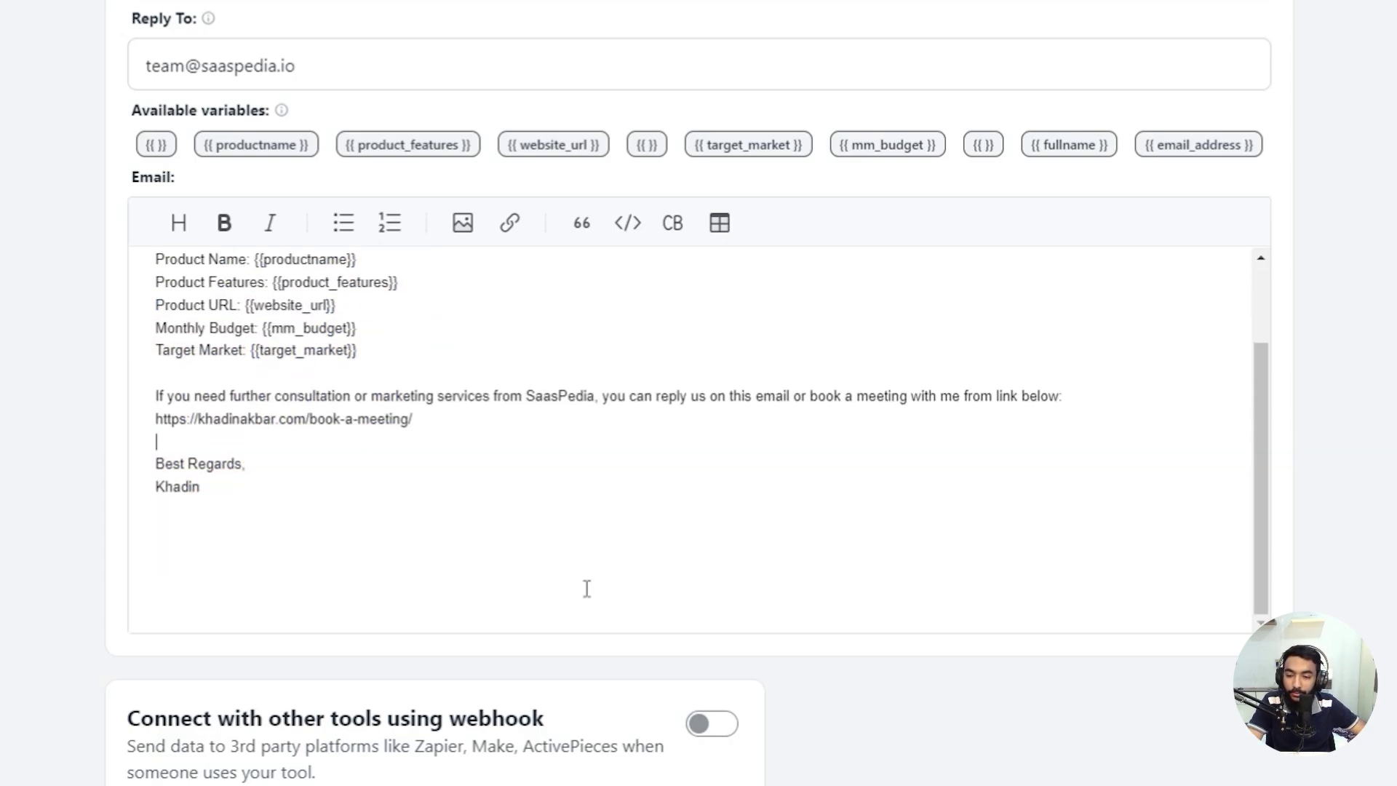
pyautogui.scroll(-3, 587, 587)
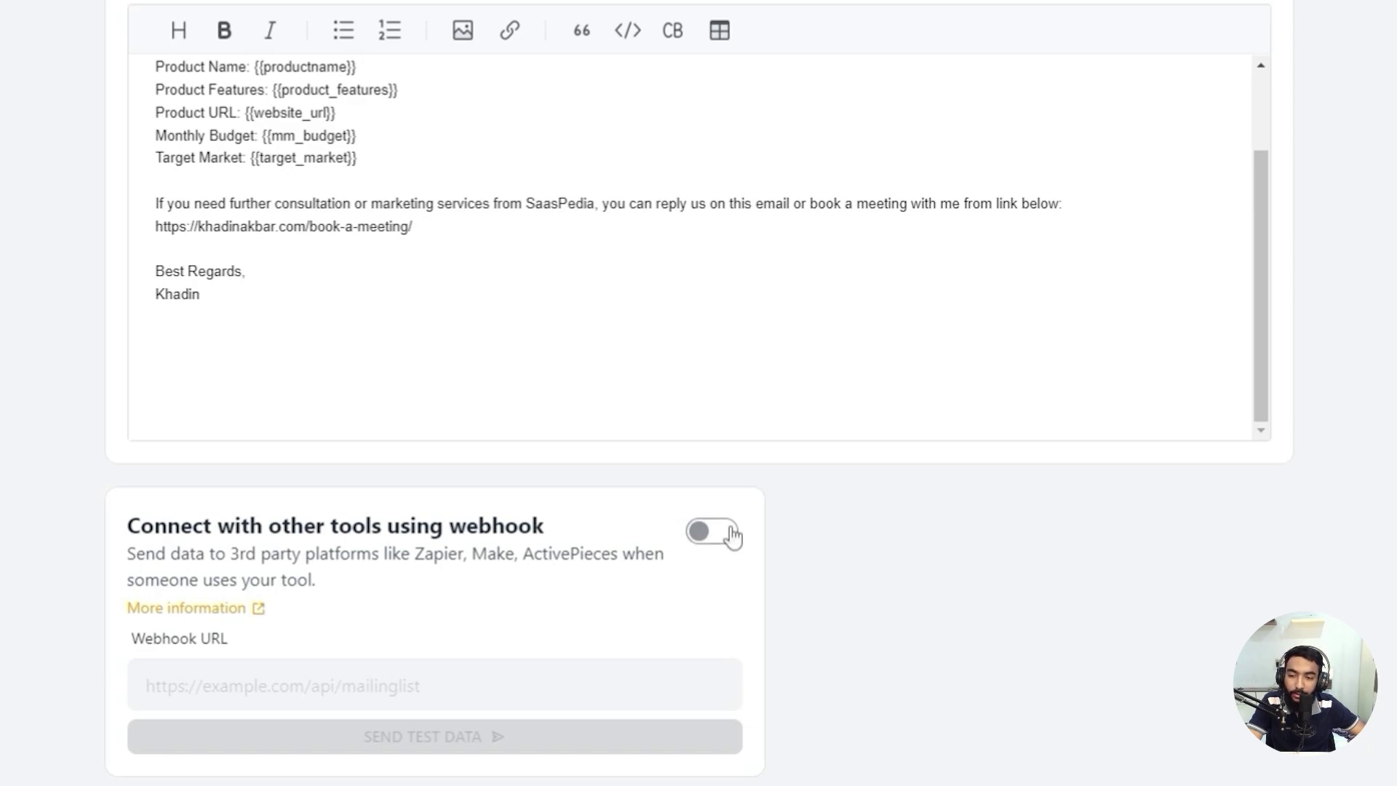
pyautogui.press('Return')
pyautogui.press('BackSpace')
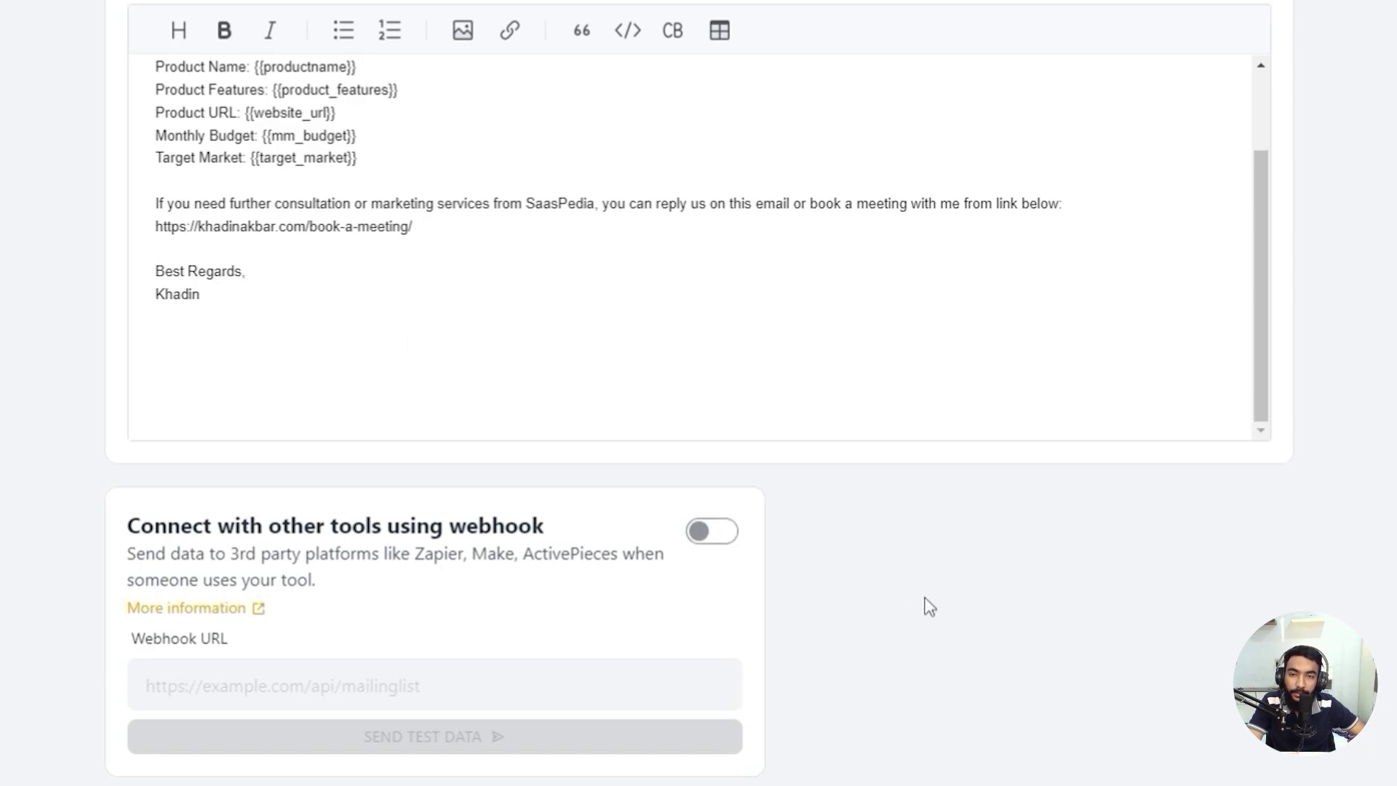
pyautogui.scroll(6, 1007, 315)
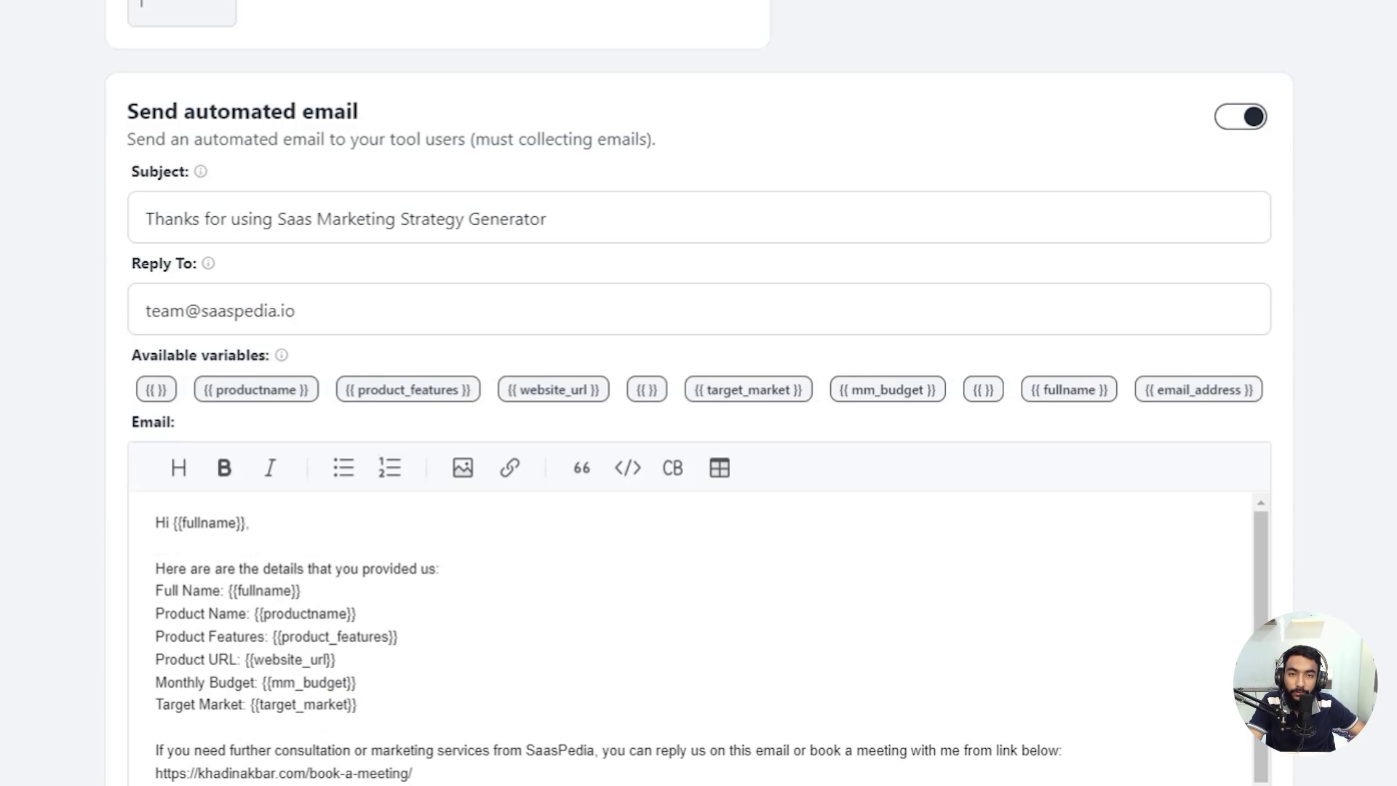
pyautogui.scroll(-6, 1334, 305)
pyautogui.scroll(10, 1334, 306)
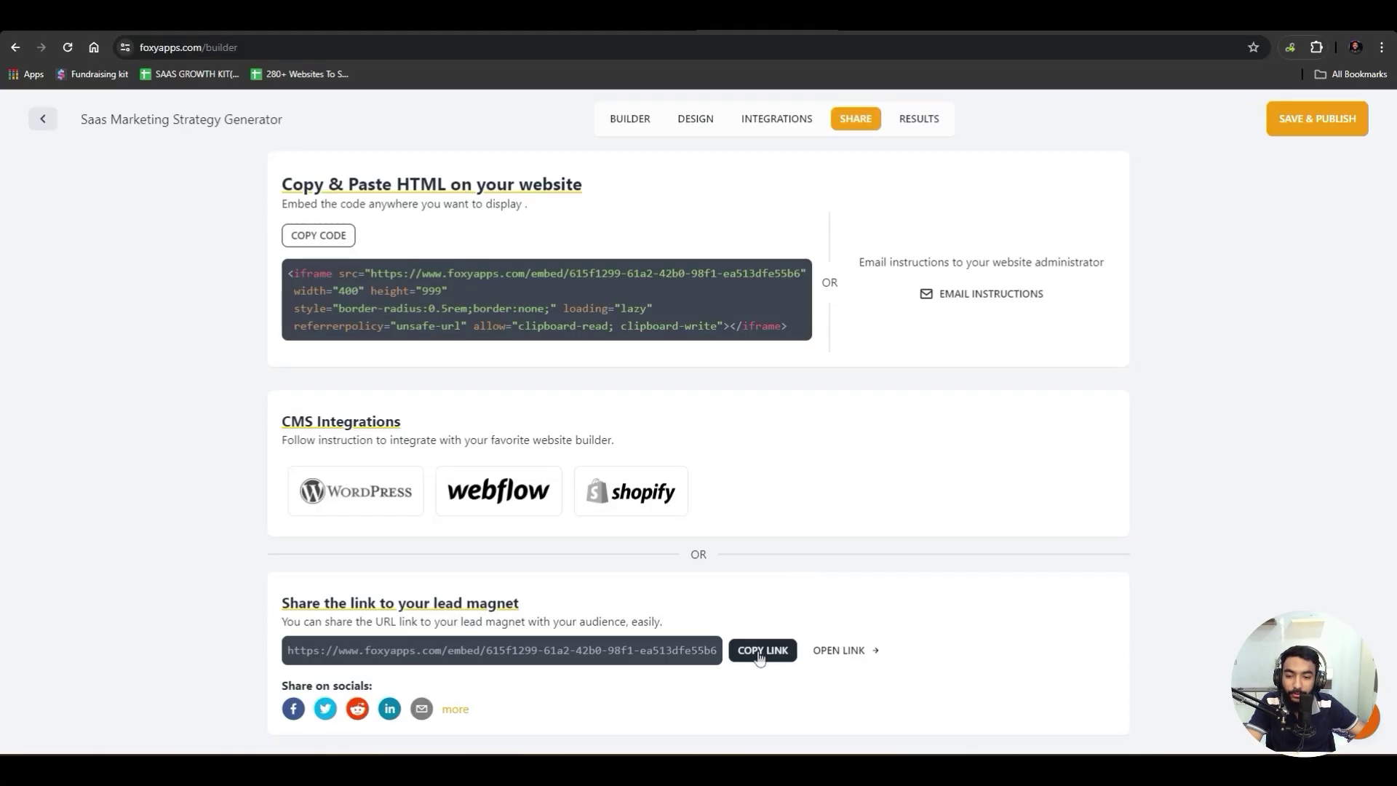
# - Copy the shareable link and preview the live generator form in a new tab
pyautogui.click(760, 650)
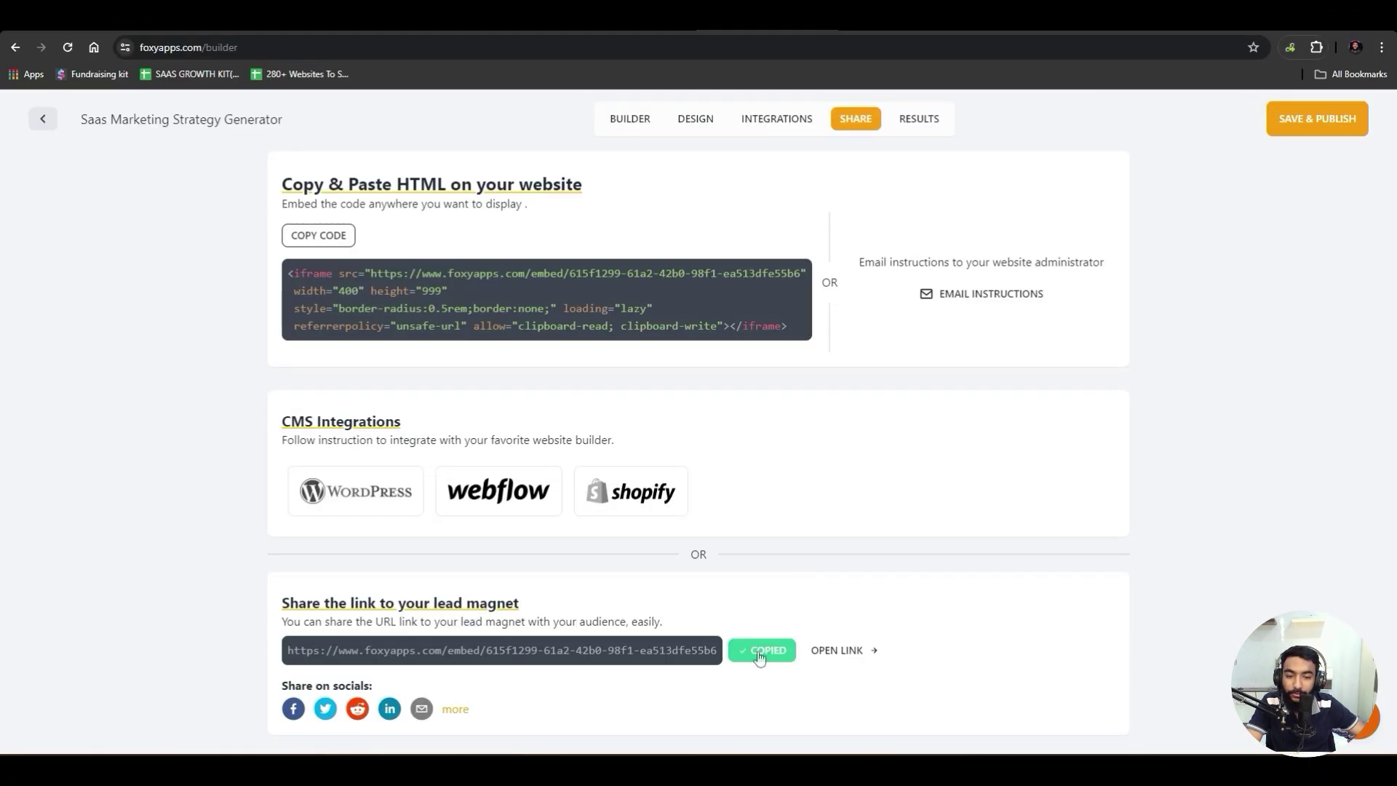
pyautogui.click(844, 650)
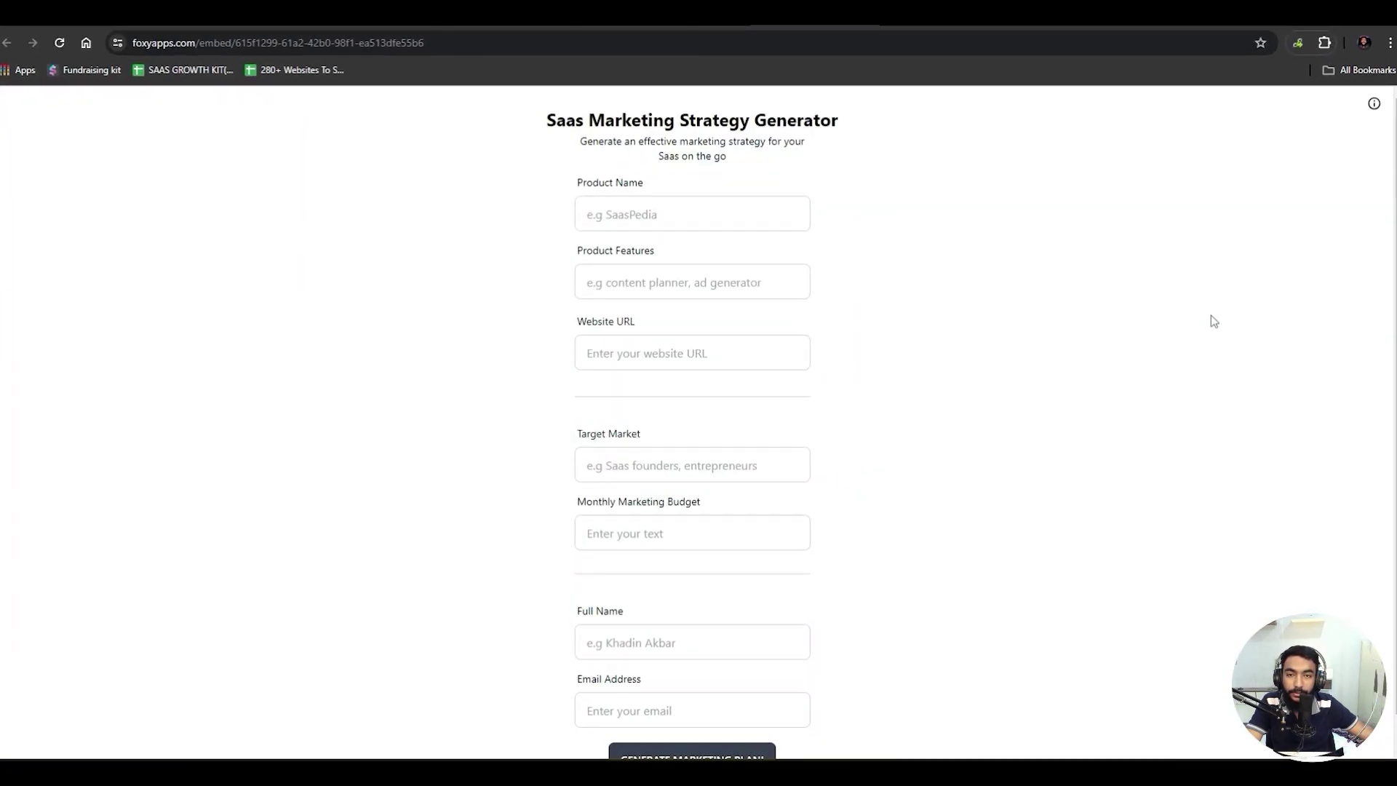
pyautogui.moveTo(820, 120); pyautogui.dragTo(576, 120)
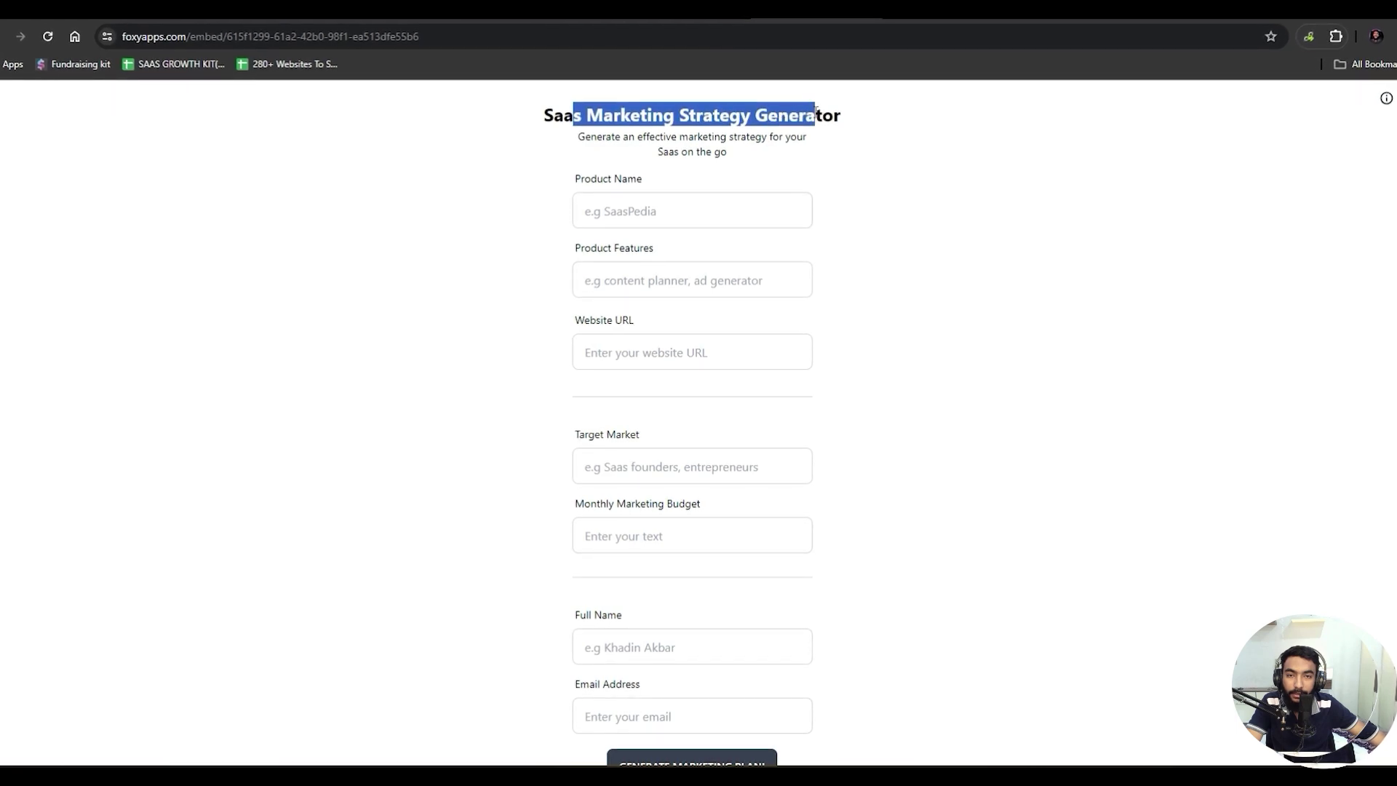
pyautogui.click(614, 157)
pyautogui.scroll(-1, 869, 218)
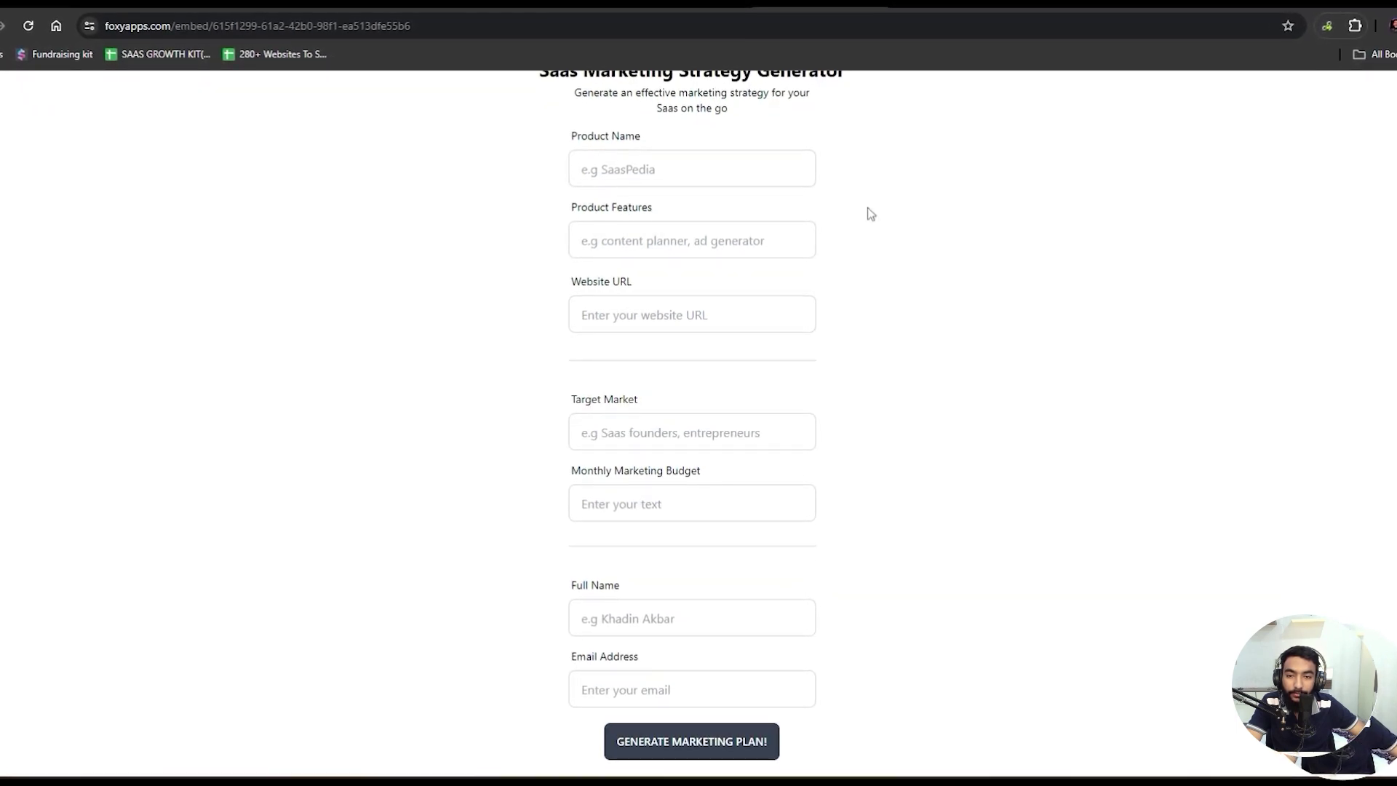
pyautogui.click(698, 166)
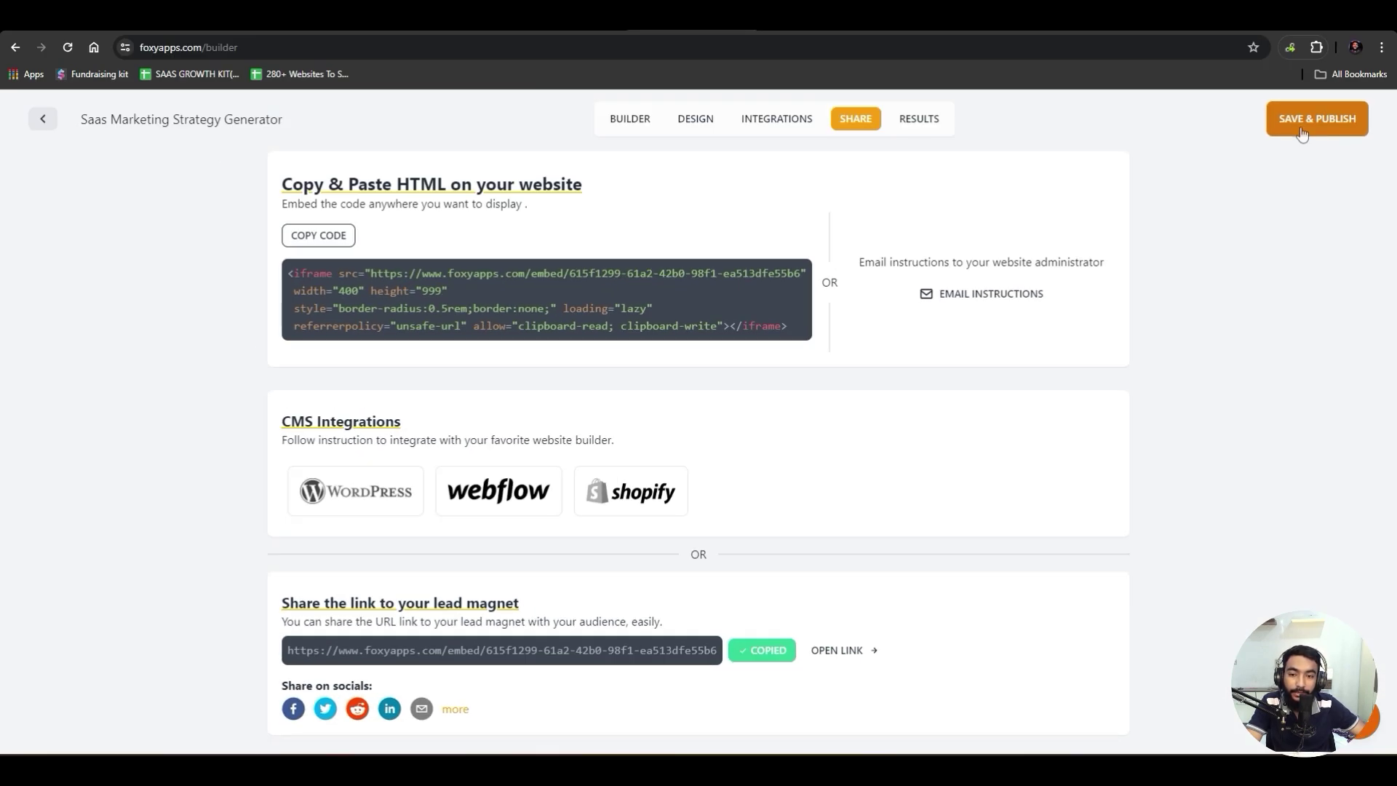
# - Save and publish the lead magnet, then return to the form builder
pyautogui.click(1302, 128)
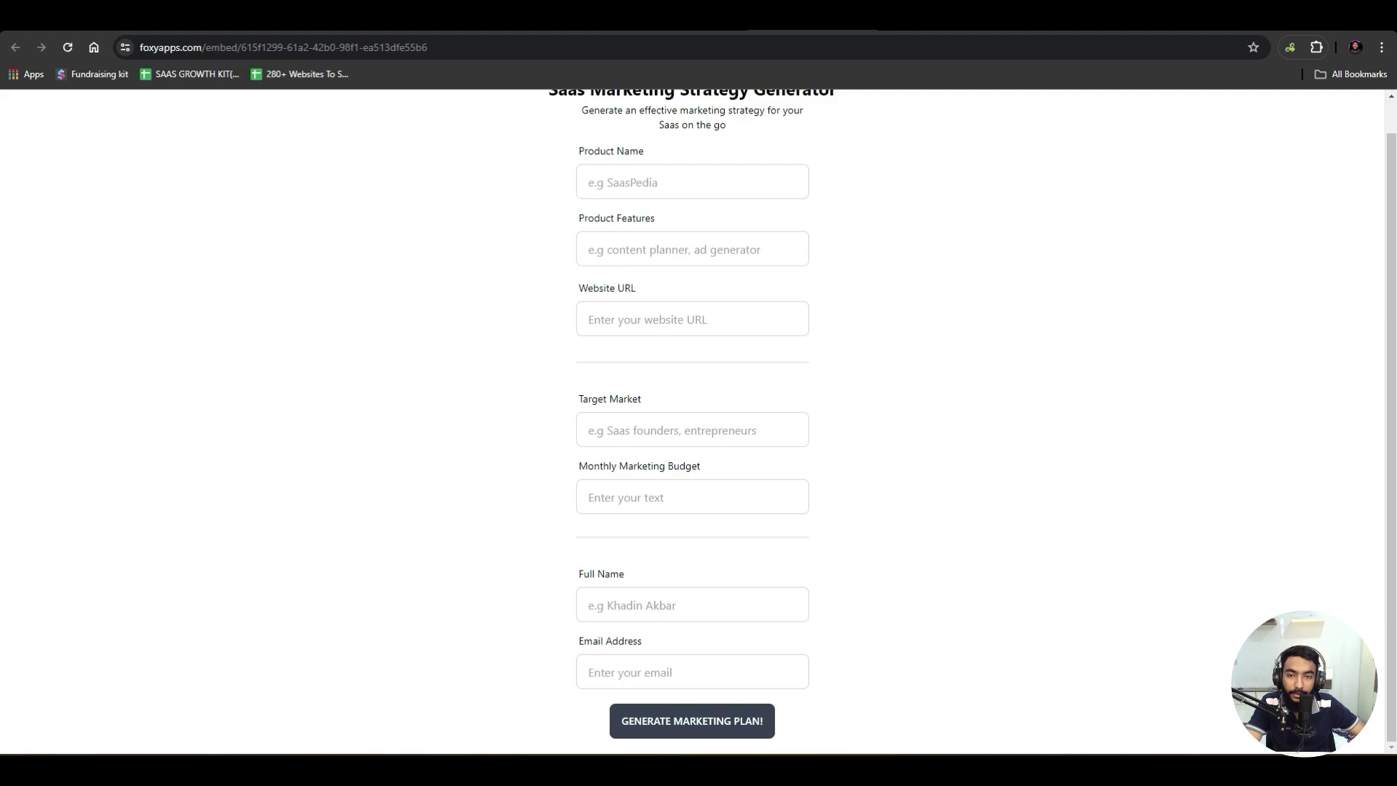
pyautogui.scroll(2, 754, 324)
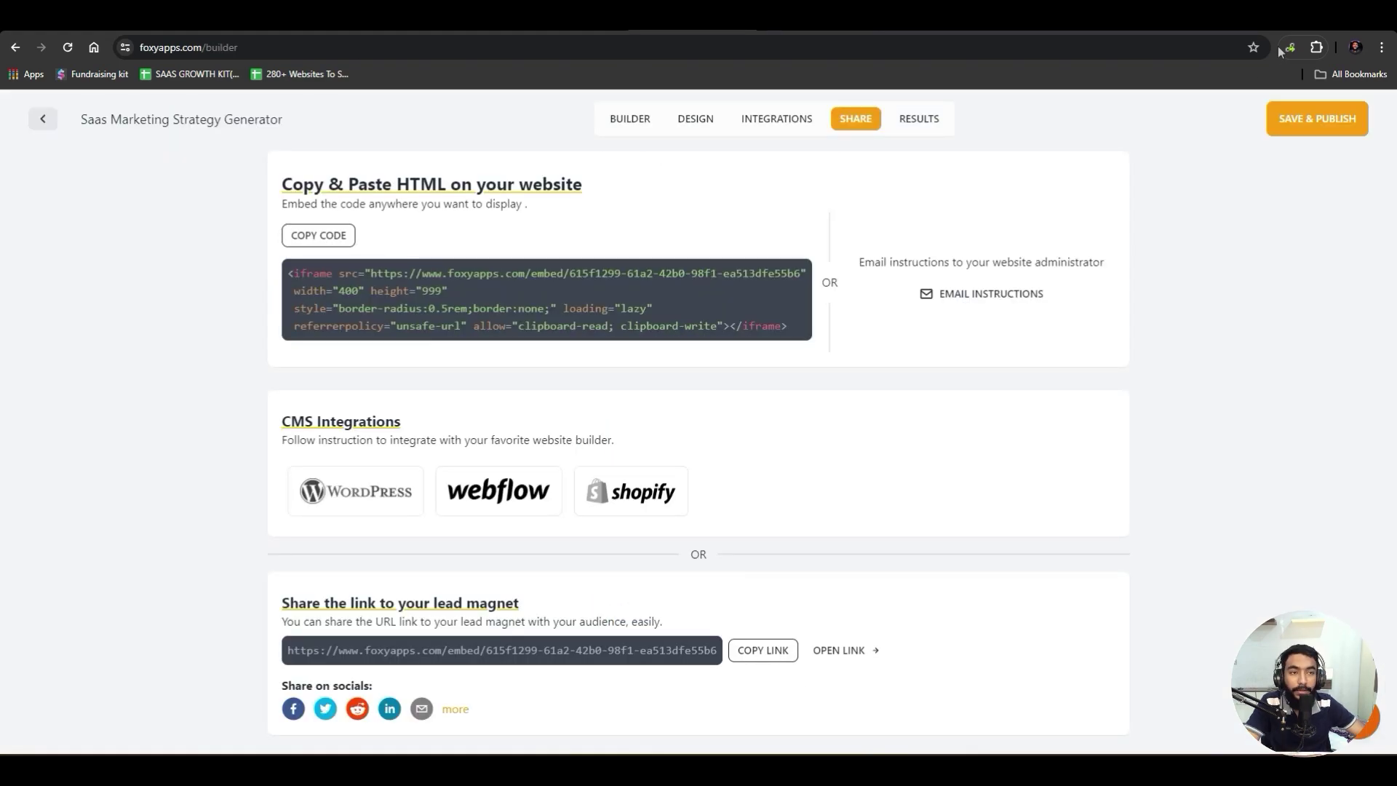
pyautogui.click(630, 120)
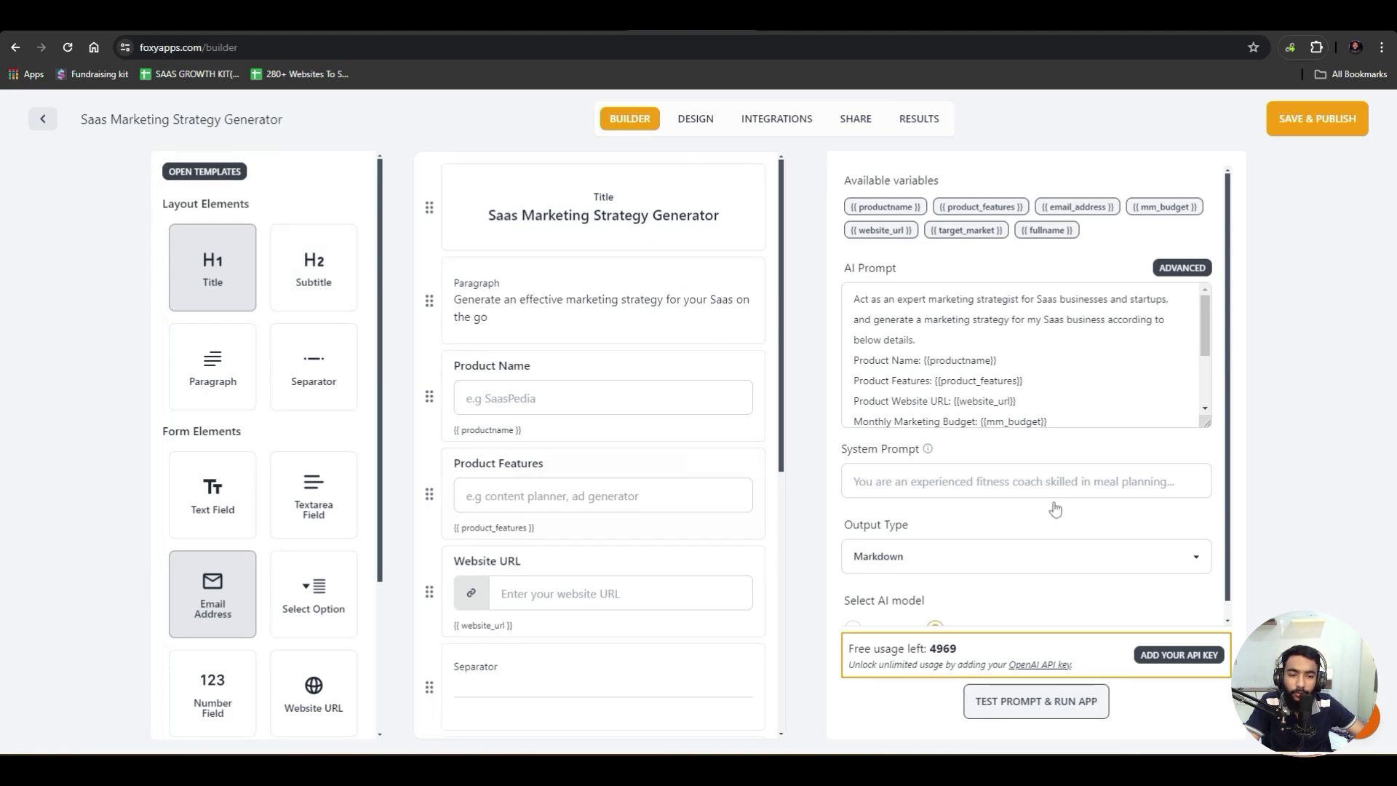
pyautogui.click(232, 173)
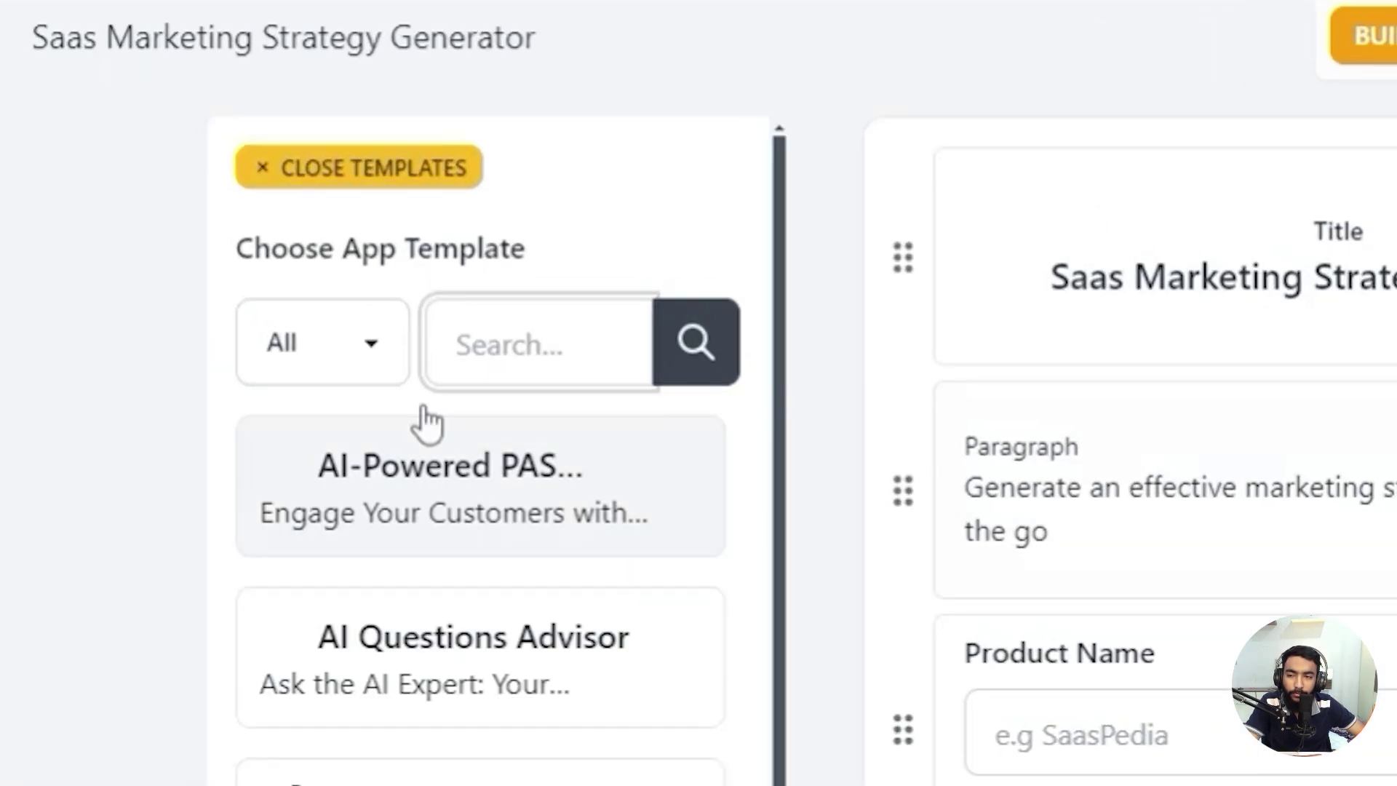
pyautogui.scroll(-3, 264, 320)
pyautogui.scroll(5, 490, 542)
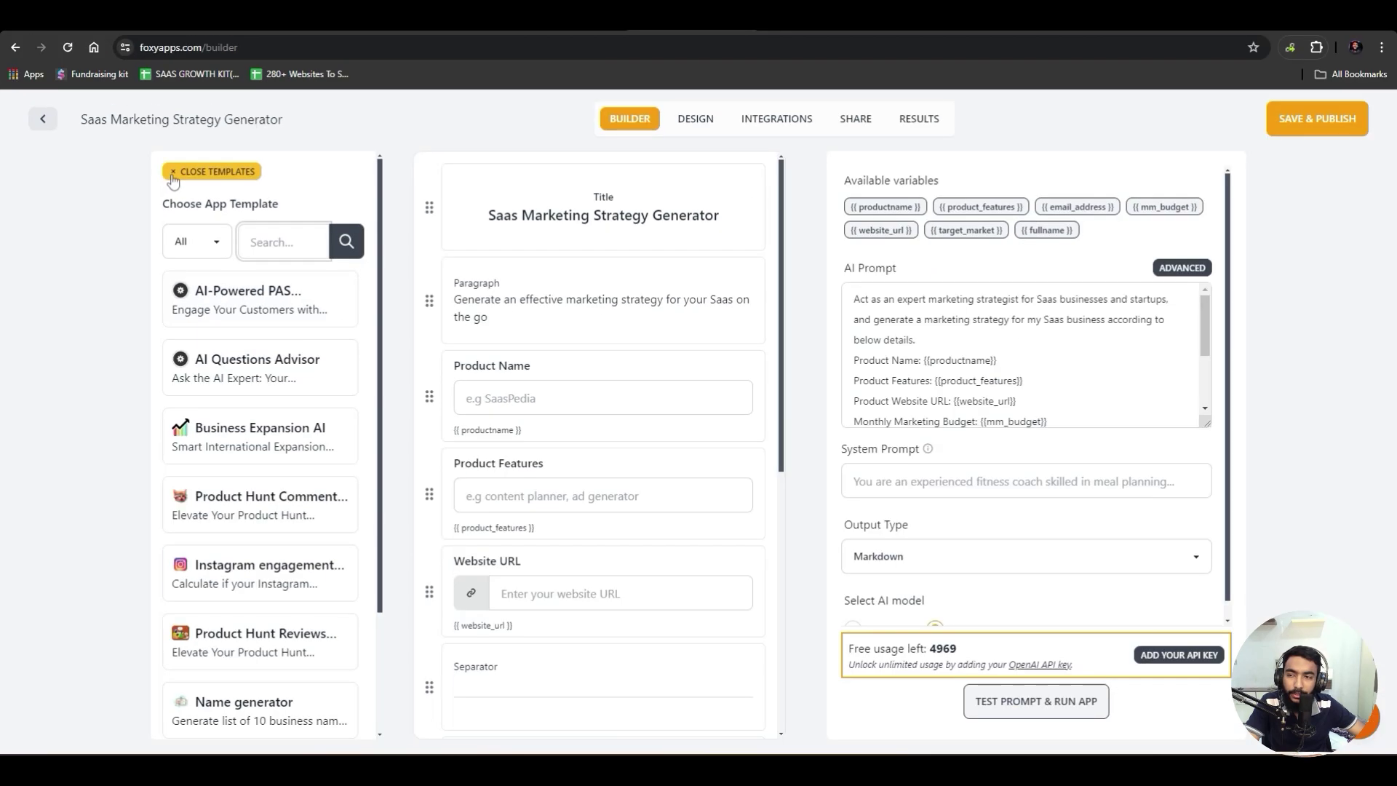
pyautogui.click(358, 167)
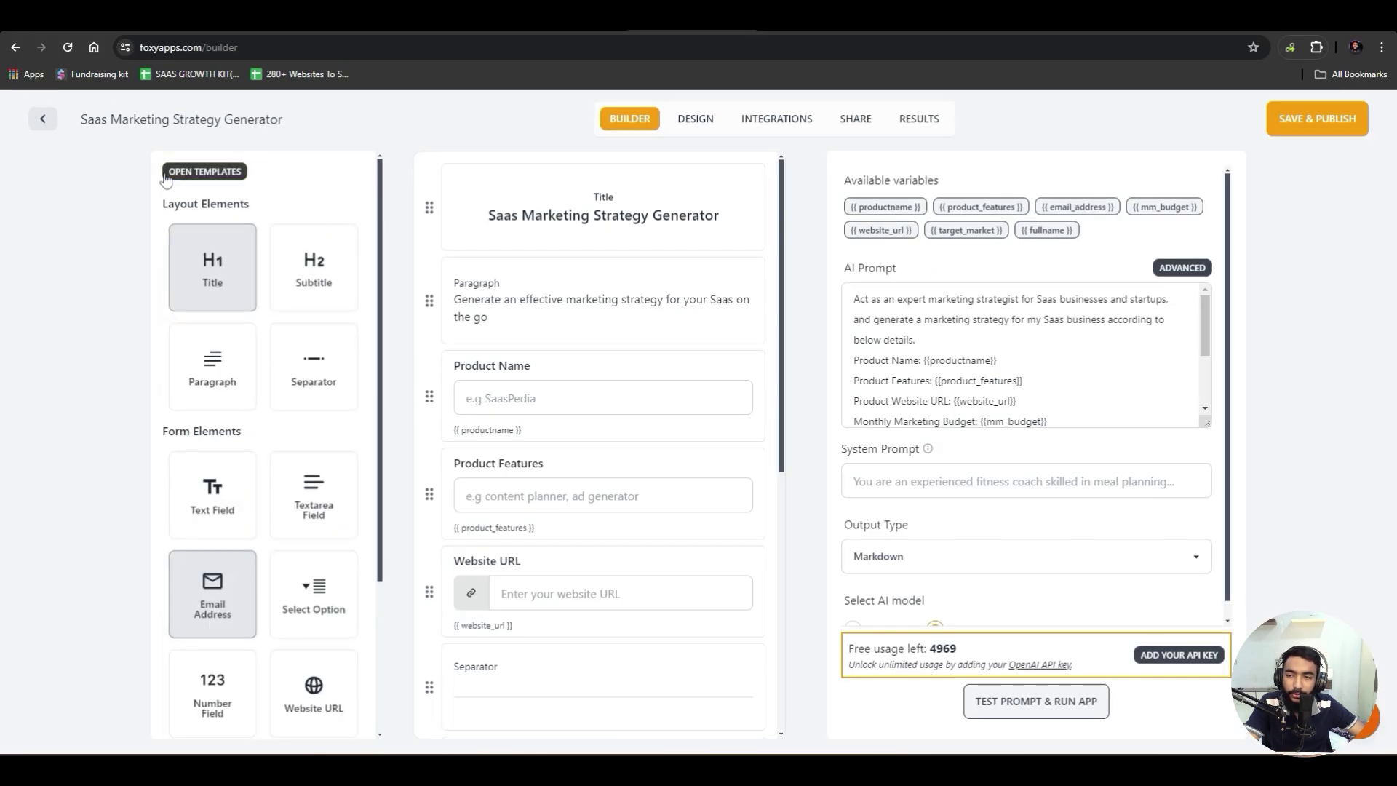
pyautogui.click(43, 120)
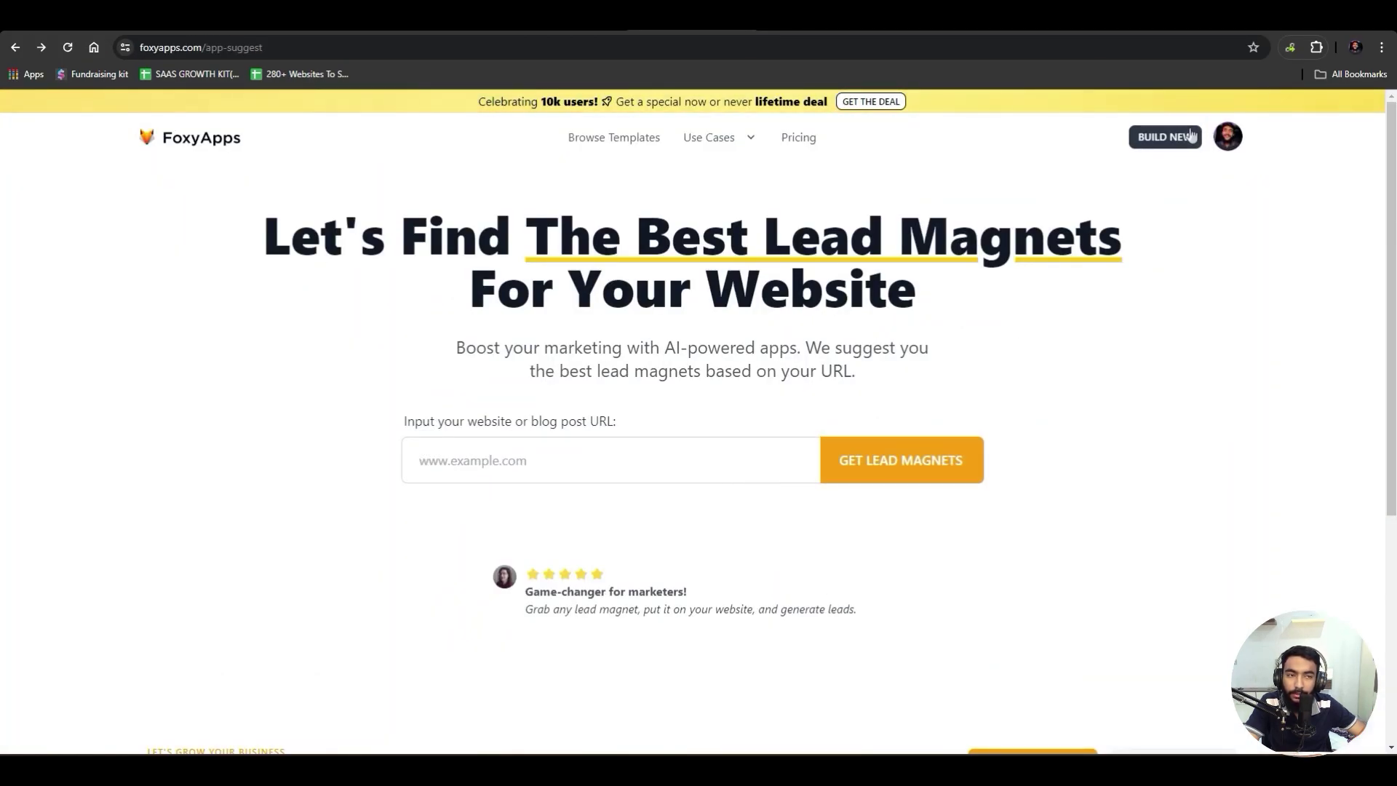
pyautogui.click(1227, 136)
pyautogui.click(1144, 184)
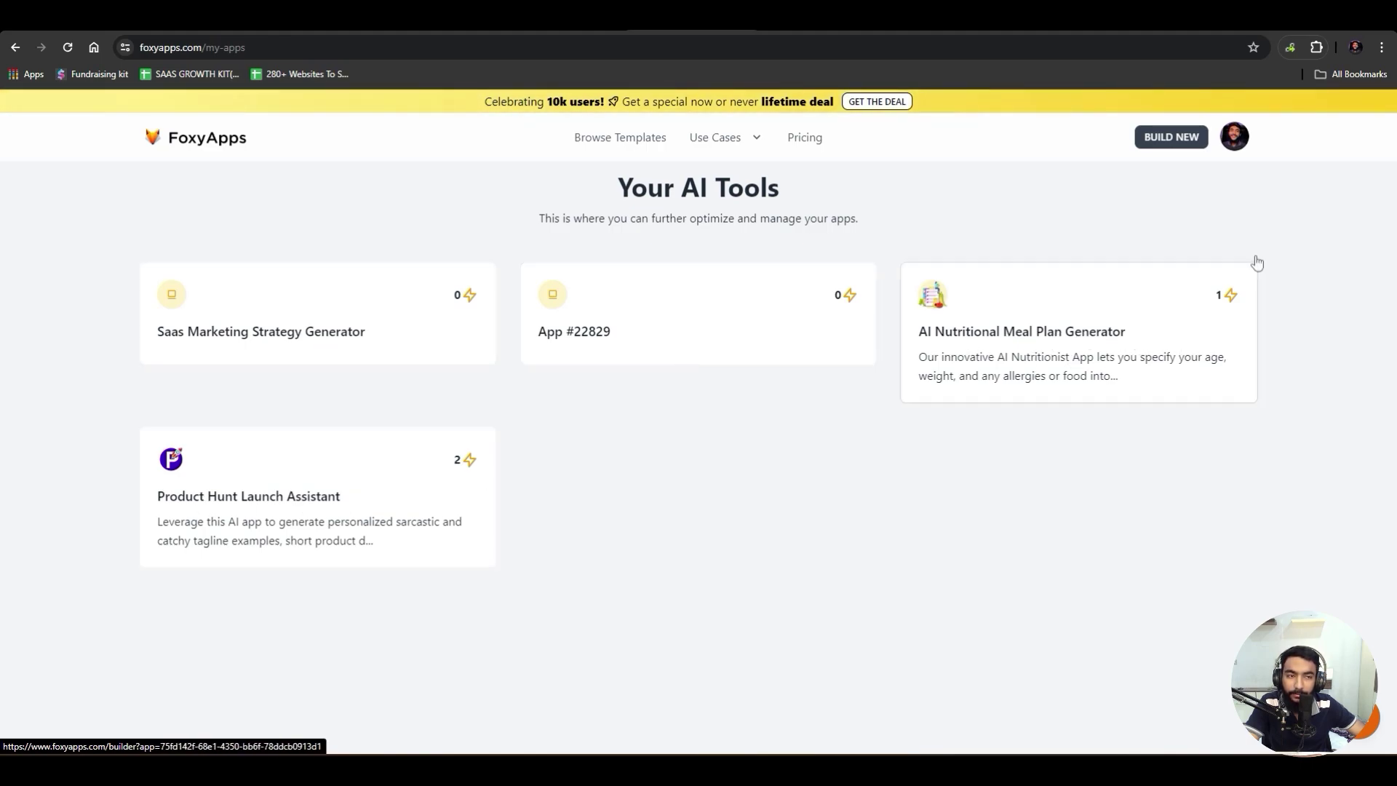
pyautogui.click(1234, 137)
pyautogui.click(1152, 240)
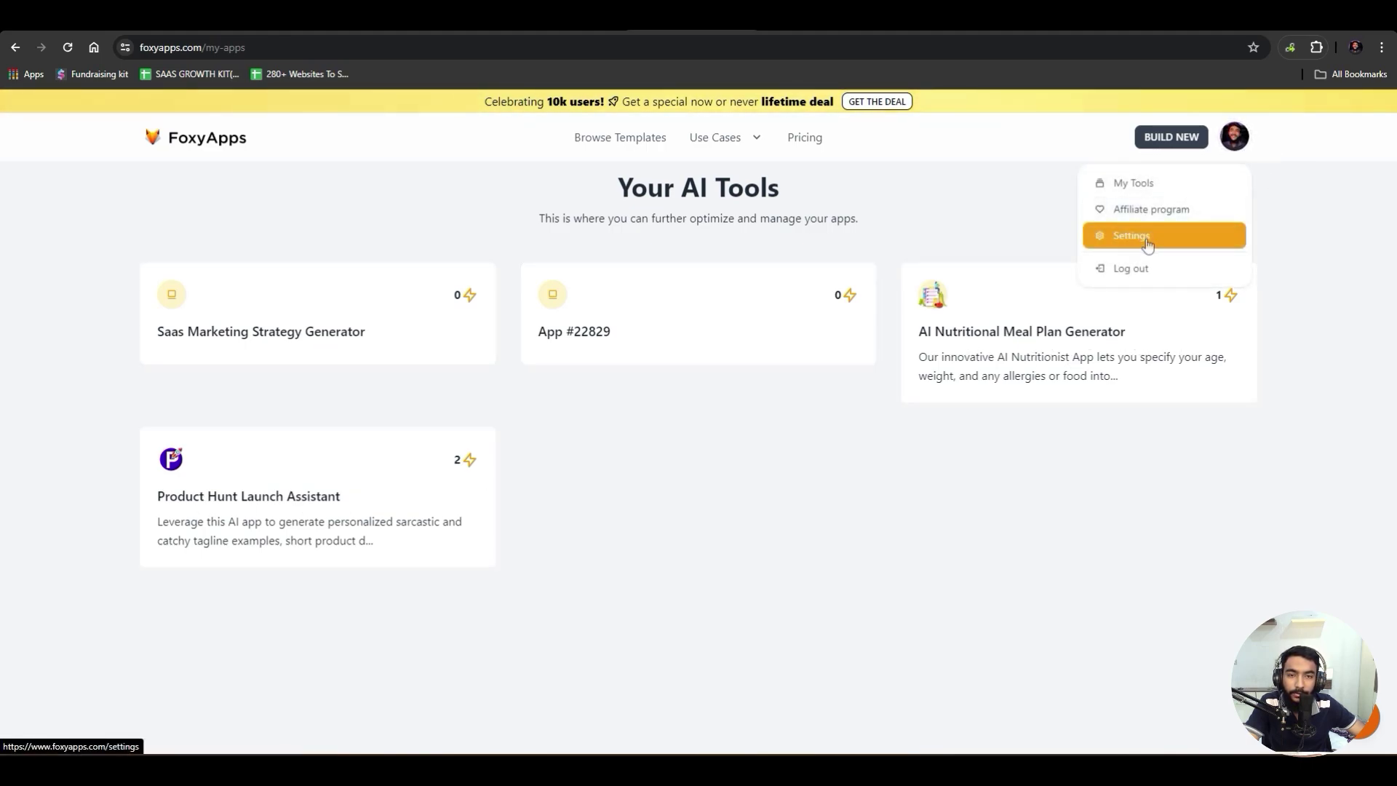
pyautogui.click(1233, 141)
pyautogui.click(1166, 184)
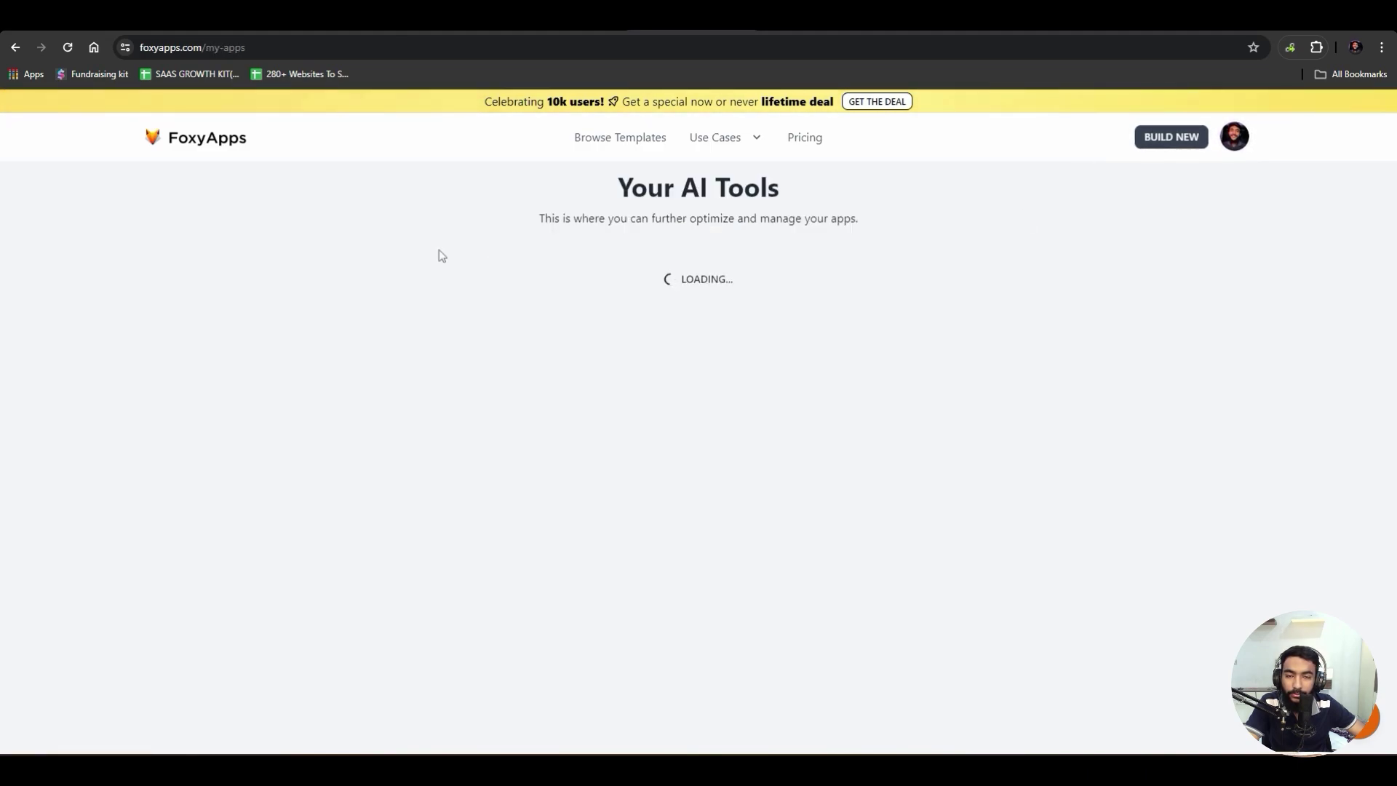
pyautogui.click(302, 317)
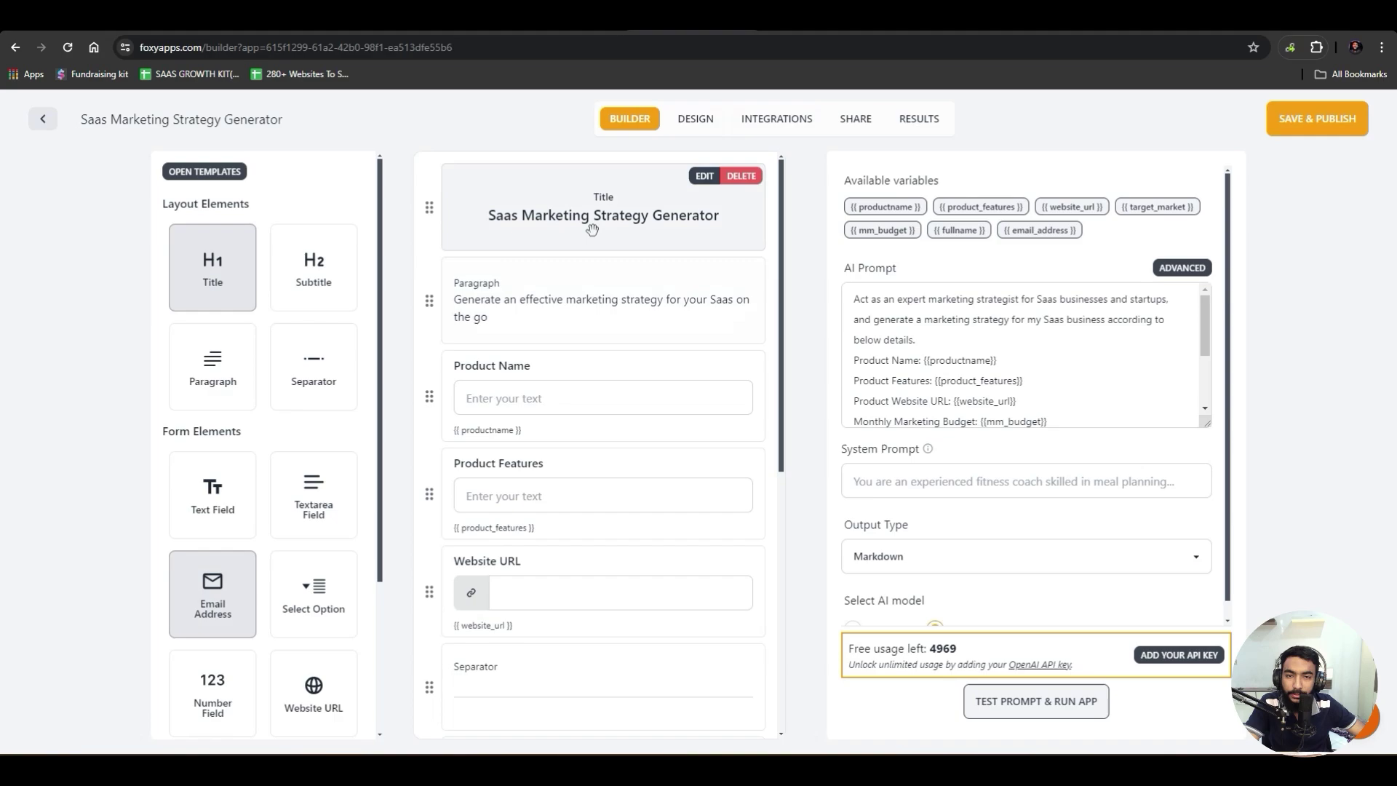
# - Copy the generator's embed HTML code from the Share page
pyautogui.scroll(-7, 604, 262)
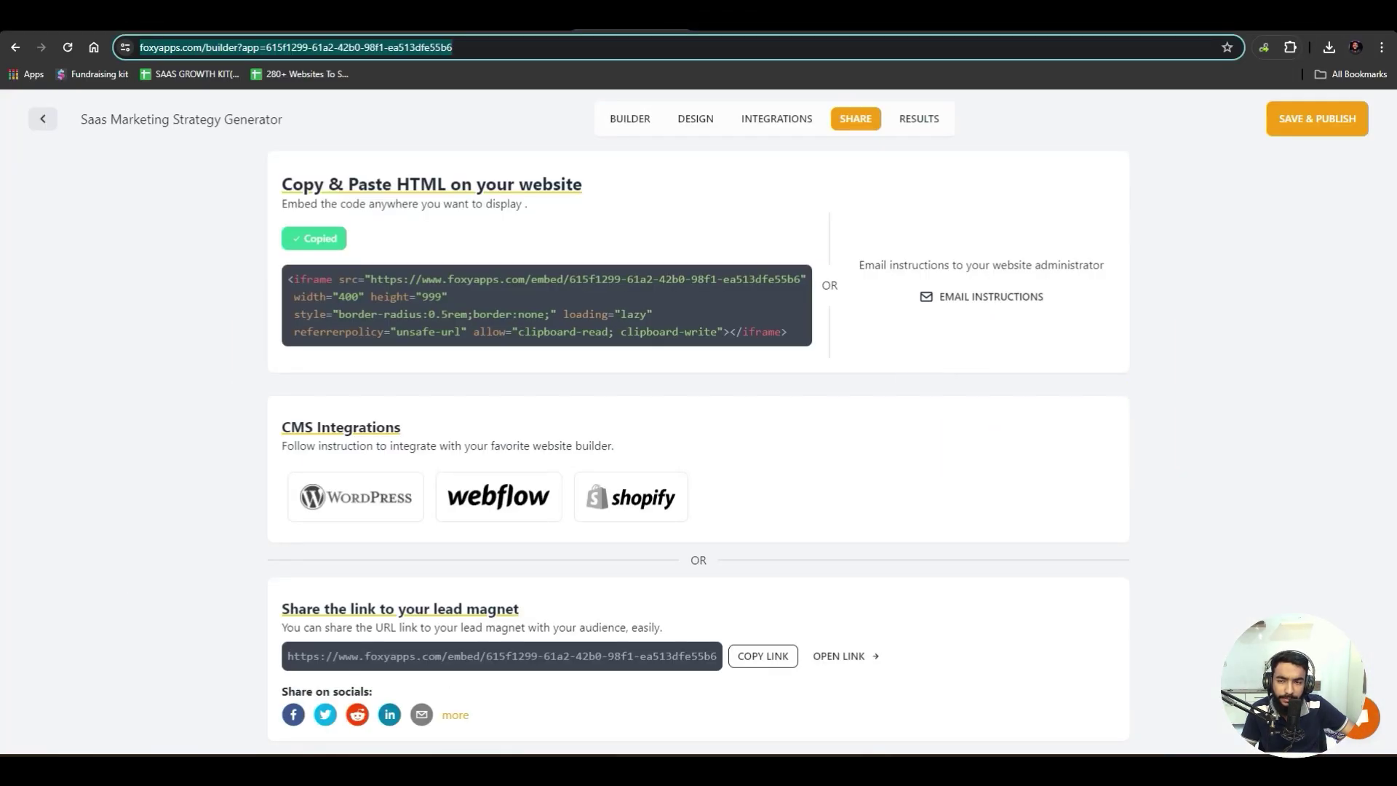
pyautogui.click(335, 248)
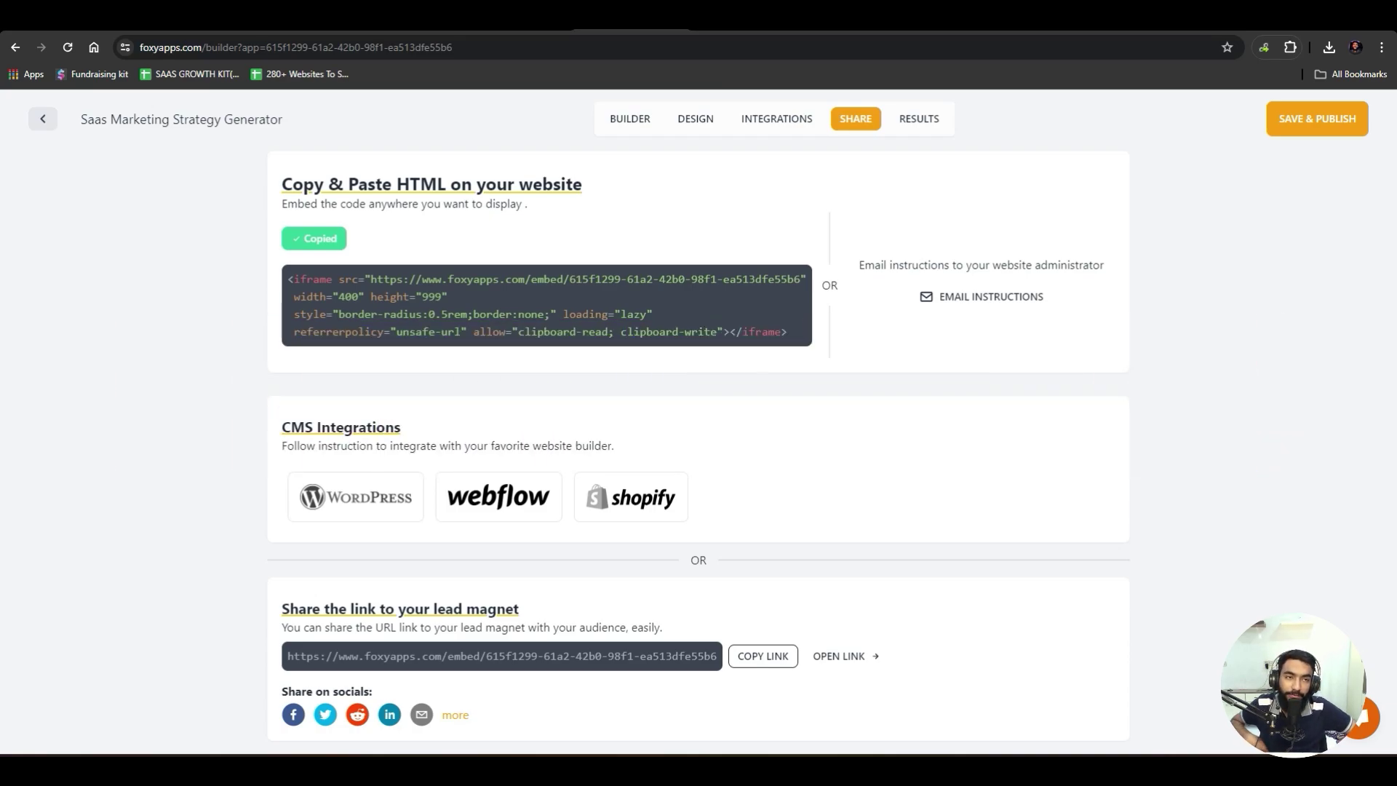
pyautogui.hotkey('ctrl', 't')
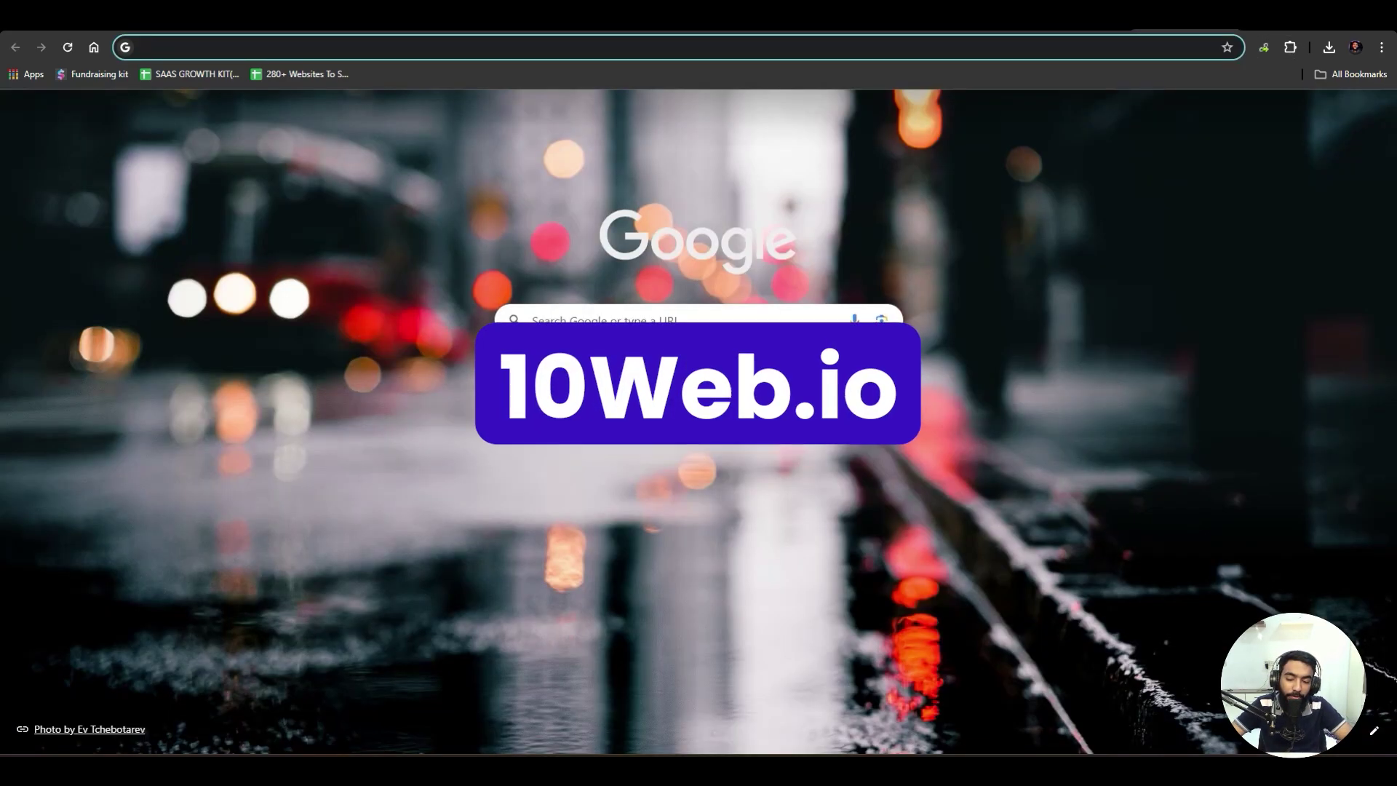
# - Load 10web.io in the new browser tab
pyautogui.write('10web.io')
pyautogui.press('Return')
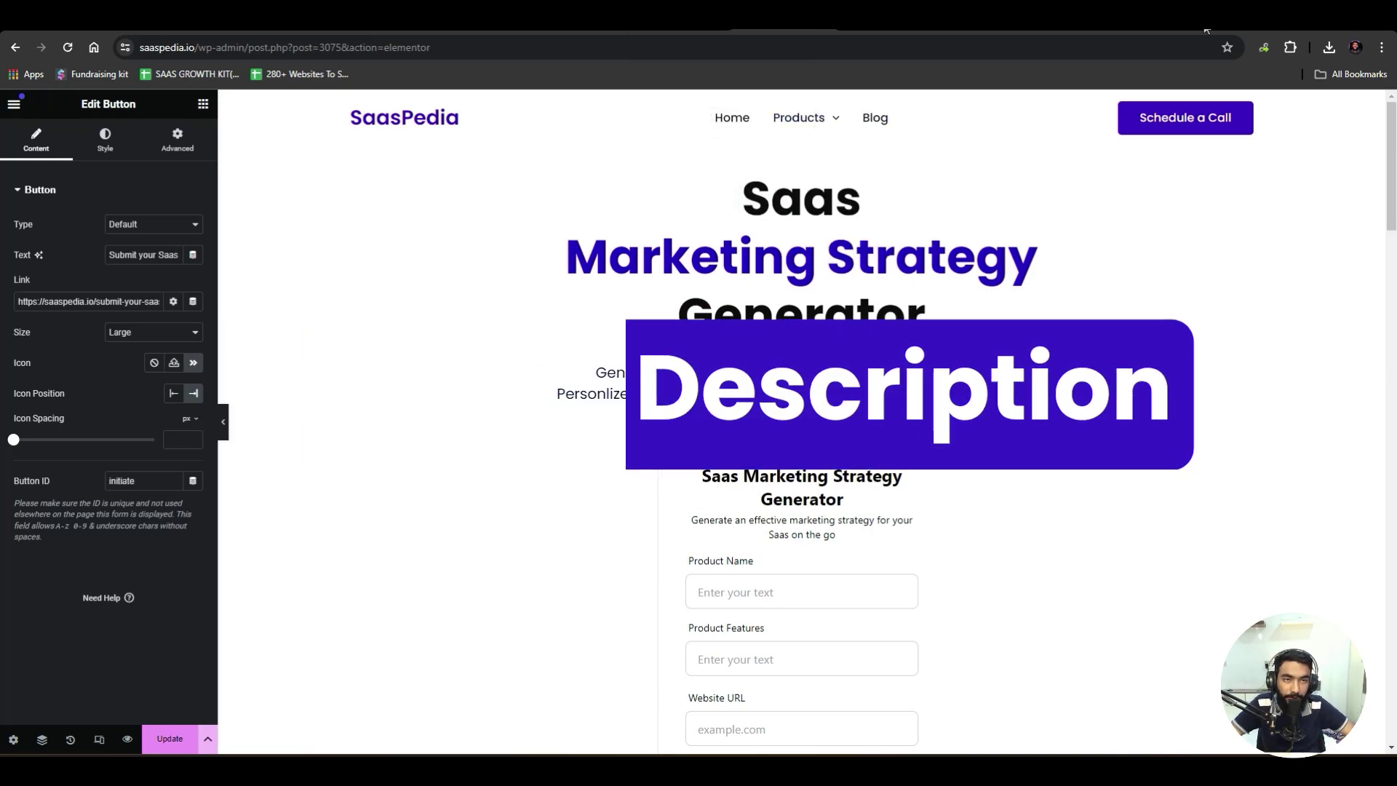
# - Scroll the Elementor page to inspect the embedded Saas Marketing Strategy Generator form
pyautogui.scroll(-10, 703, 360)
pyautogui.scroll(-20, 706, 363)
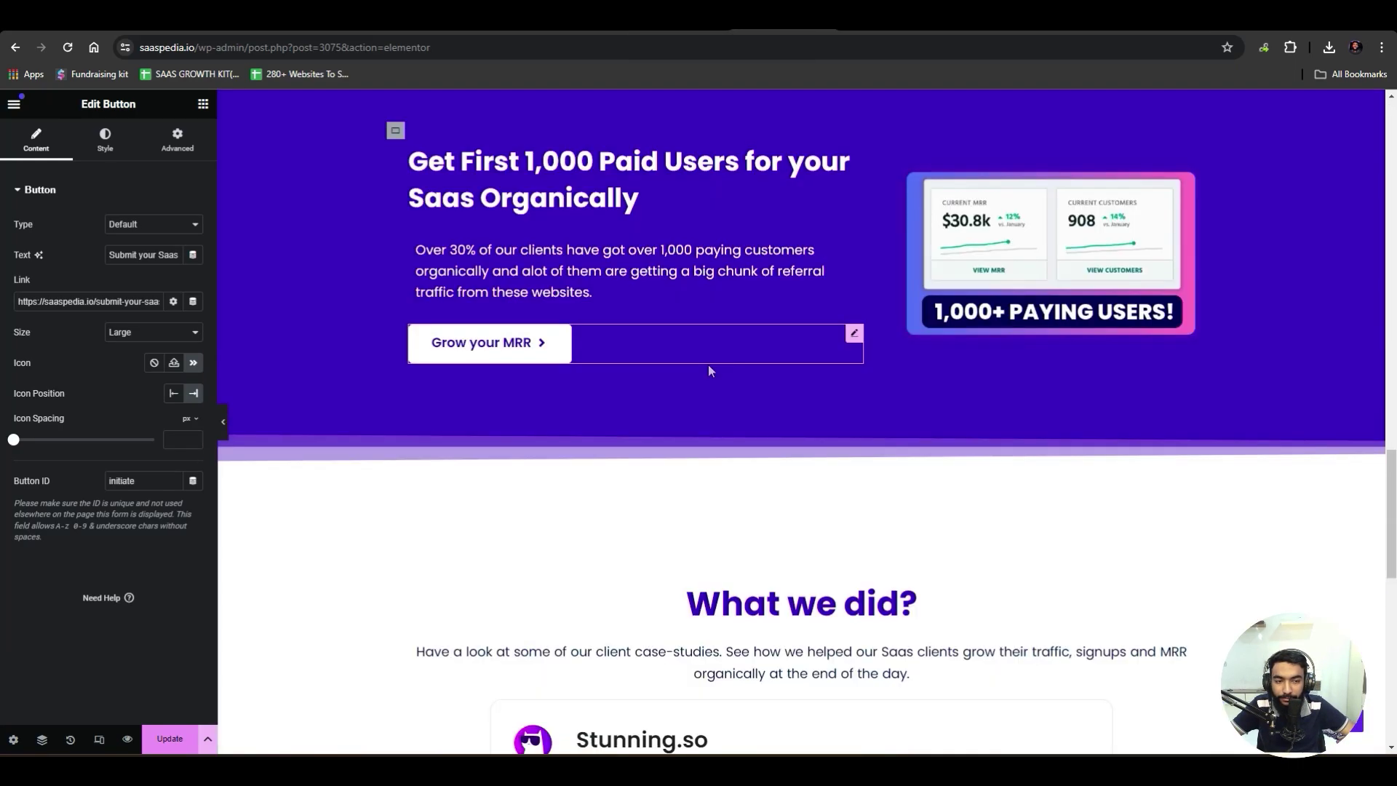
pyautogui.scroll(10, 719, 361)
pyautogui.scroll(15, 720, 362)
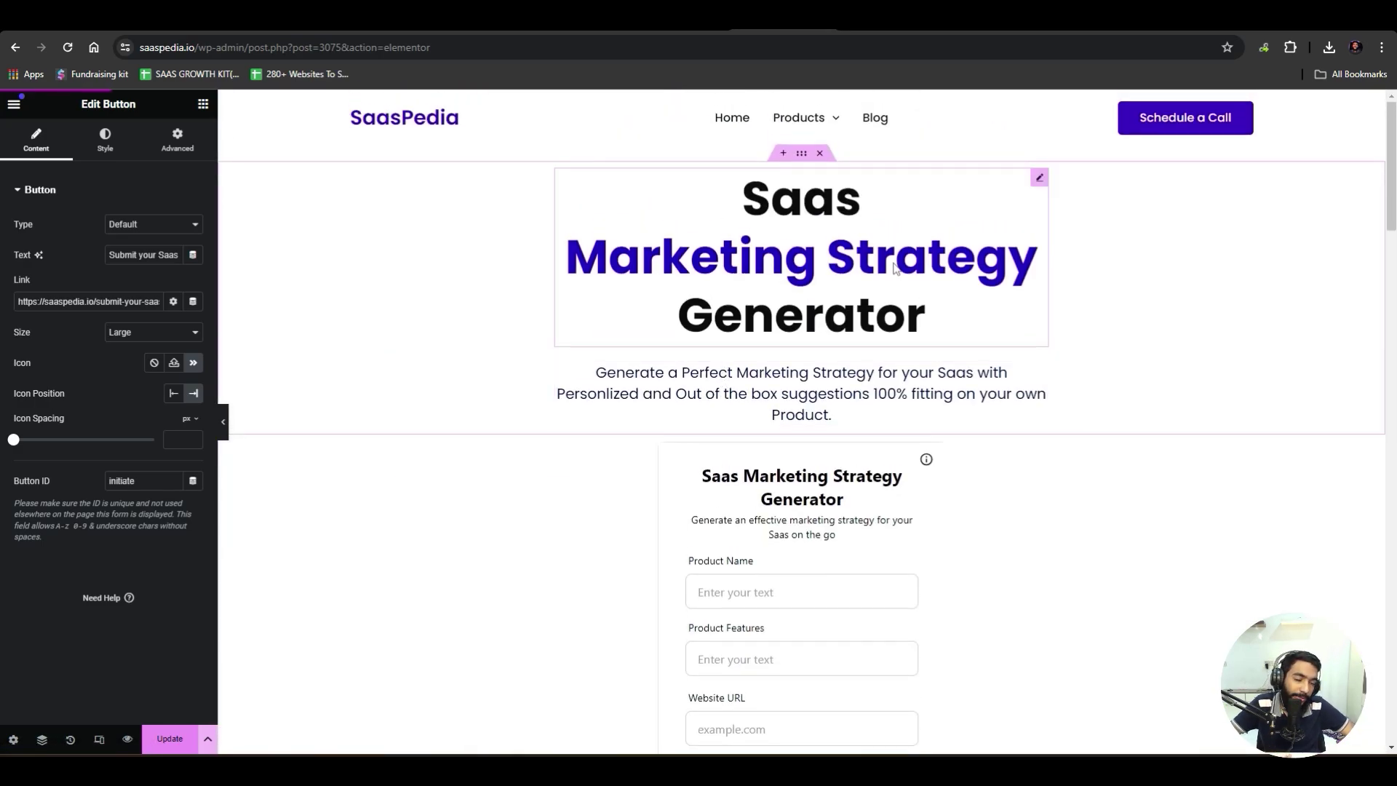
pyautogui.scroll(-5, 894, 268)
pyautogui.scroll(4, 860, 278)
pyautogui.scroll(-12, 848, 271)
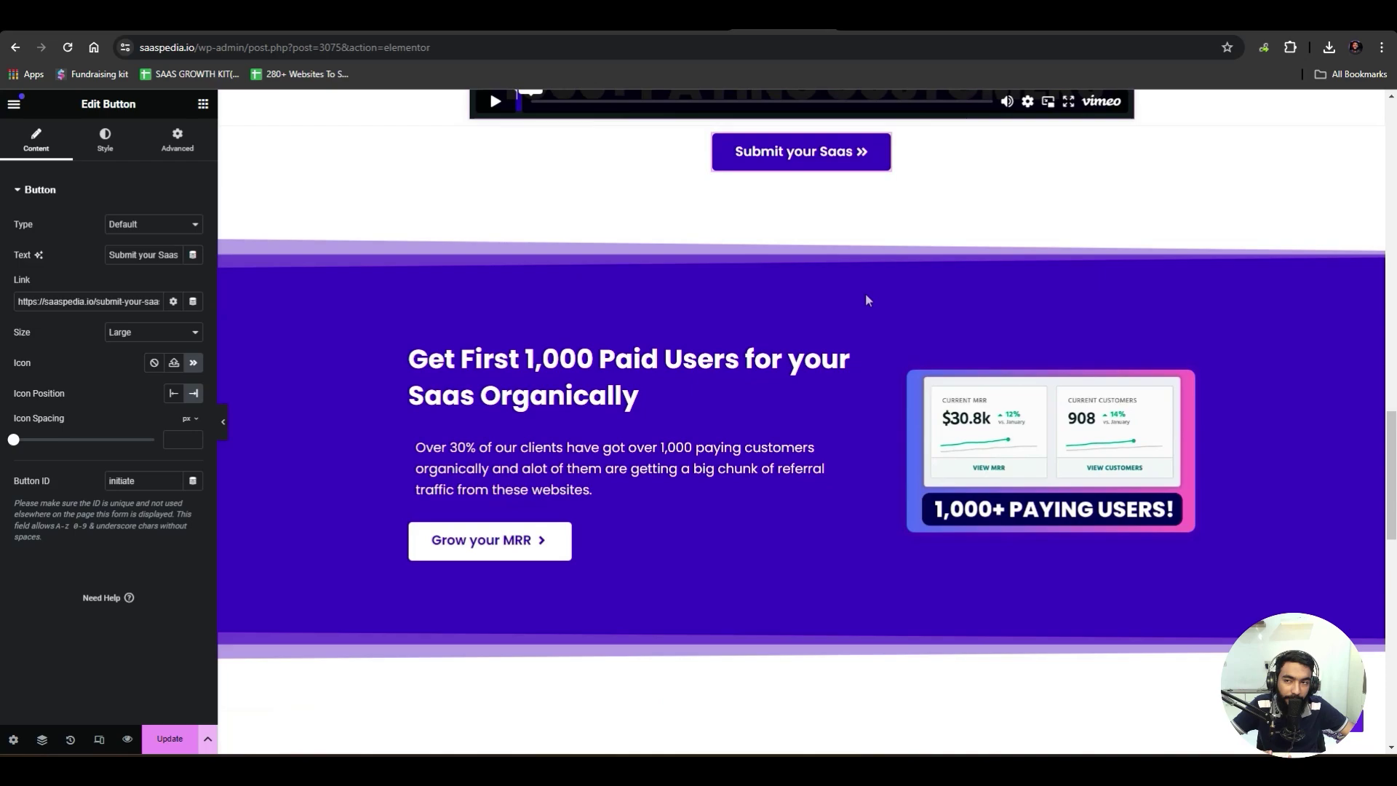
pyautogui.scroll(8, 866, 300)
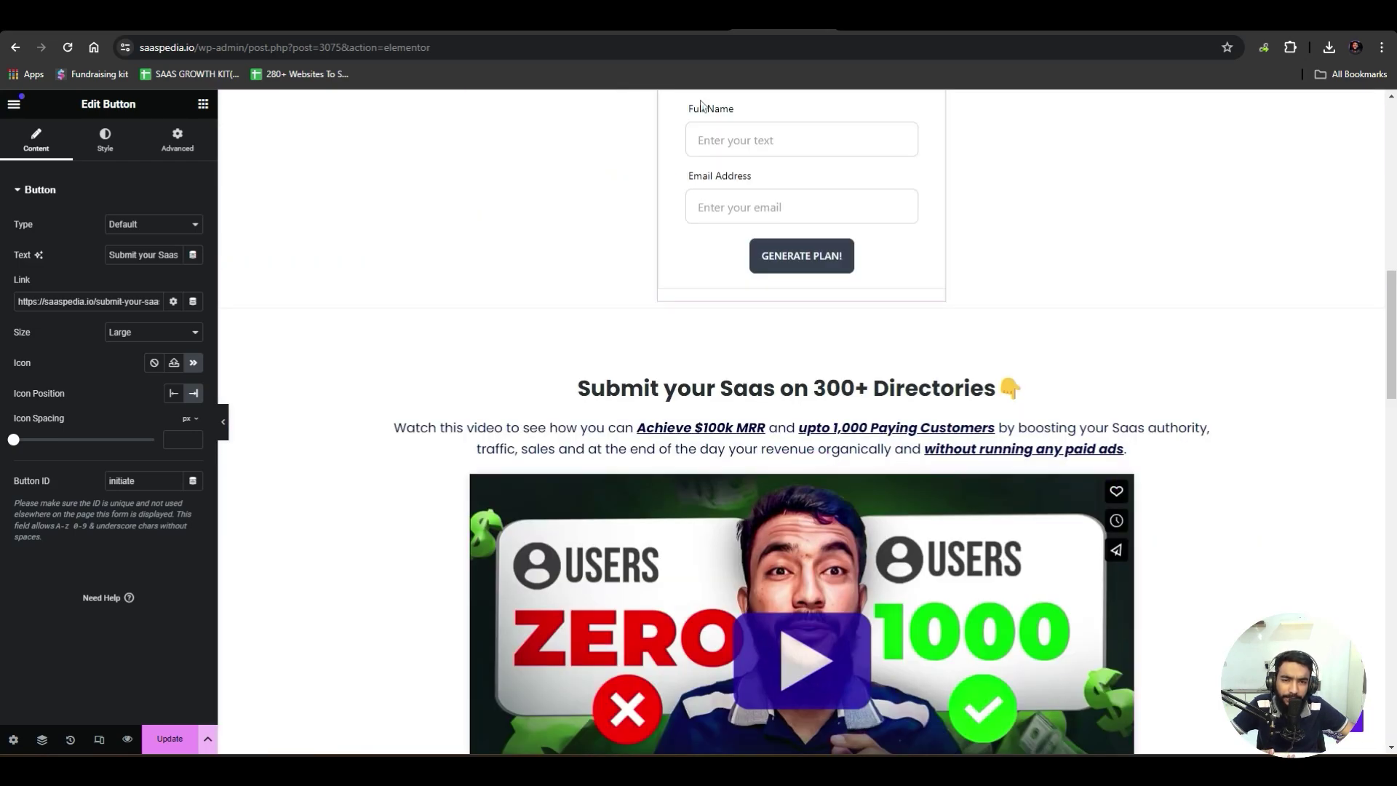
pyautogui.scroll(10, 701, 105)
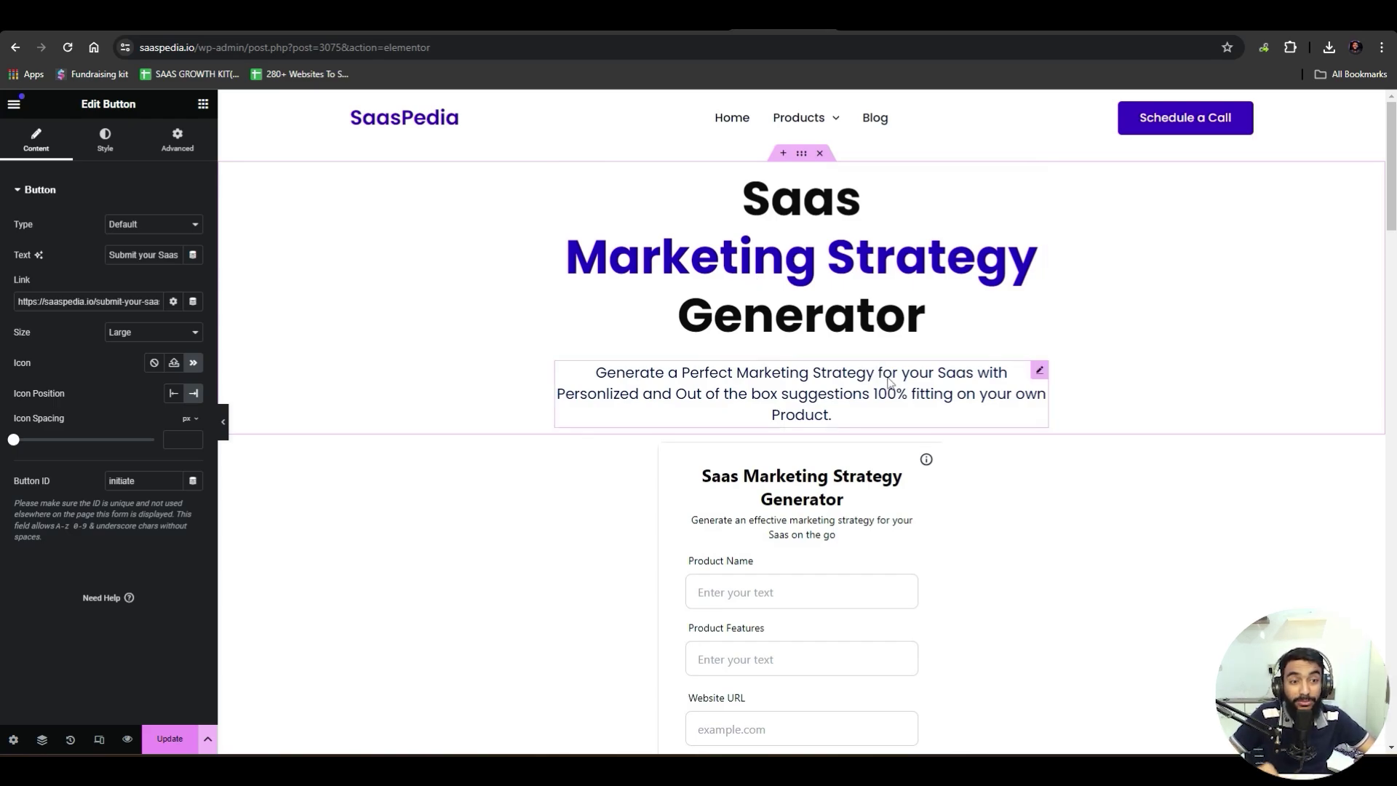
pyautogui.scroll(-8, 731, 233)
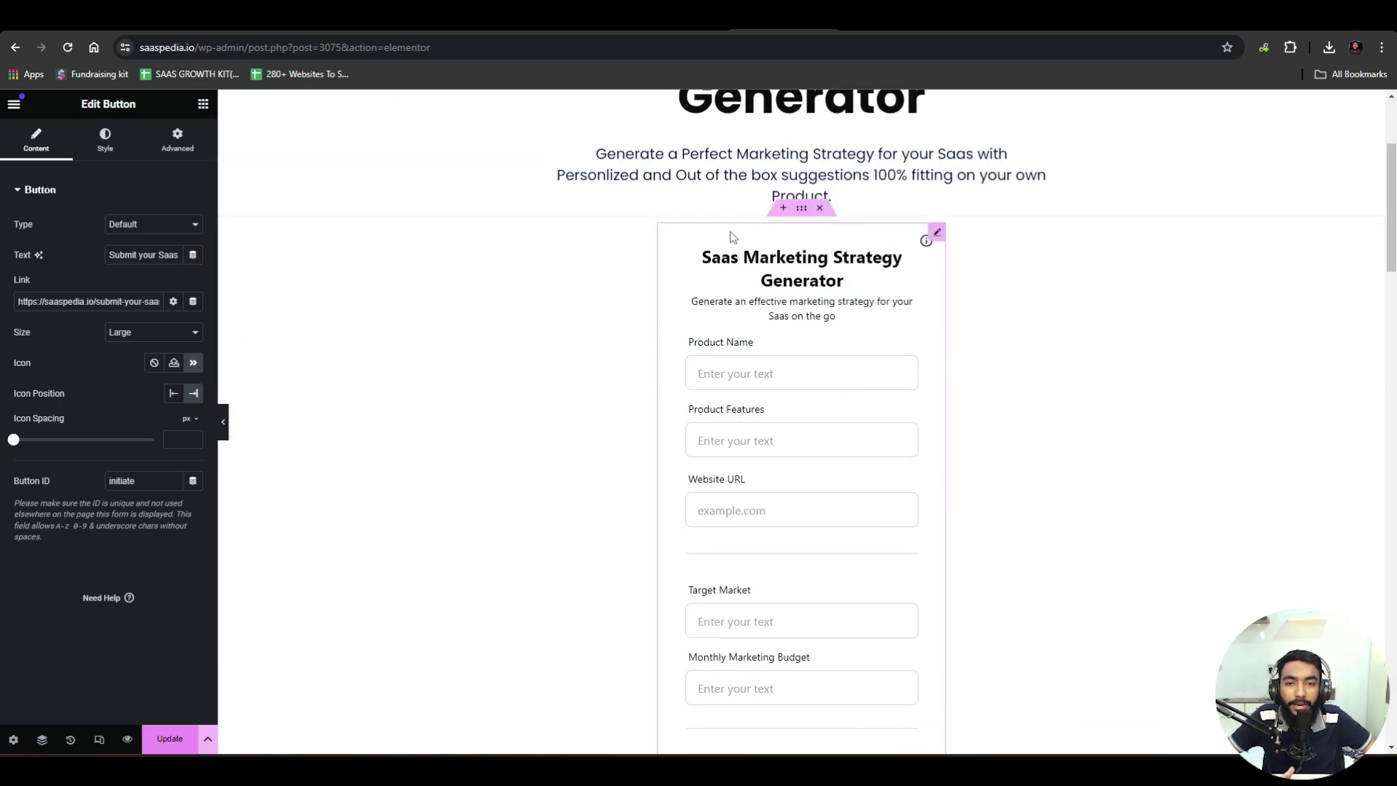
pyautogui.scroll(-20, 714, 247)
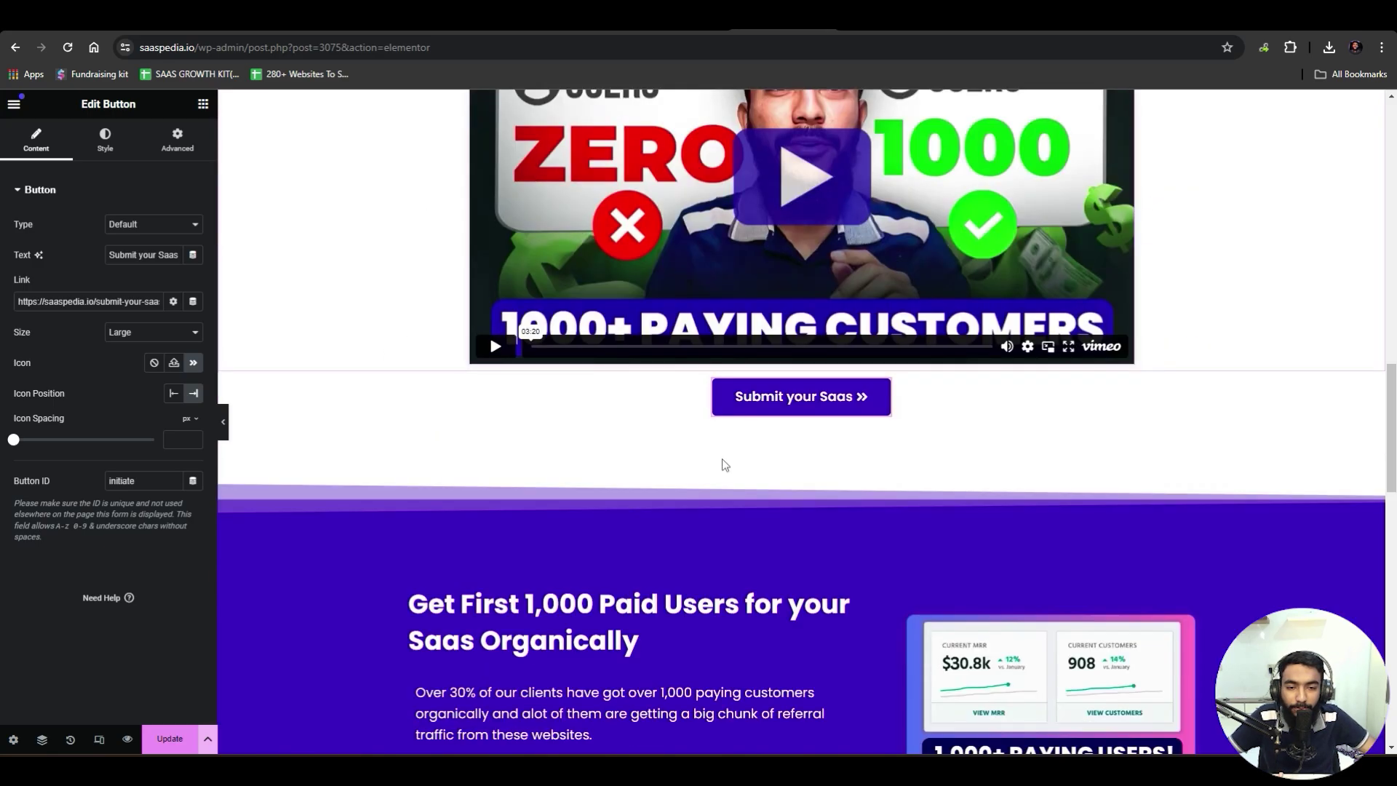
pyautogui.scroll(20, 761, 364)
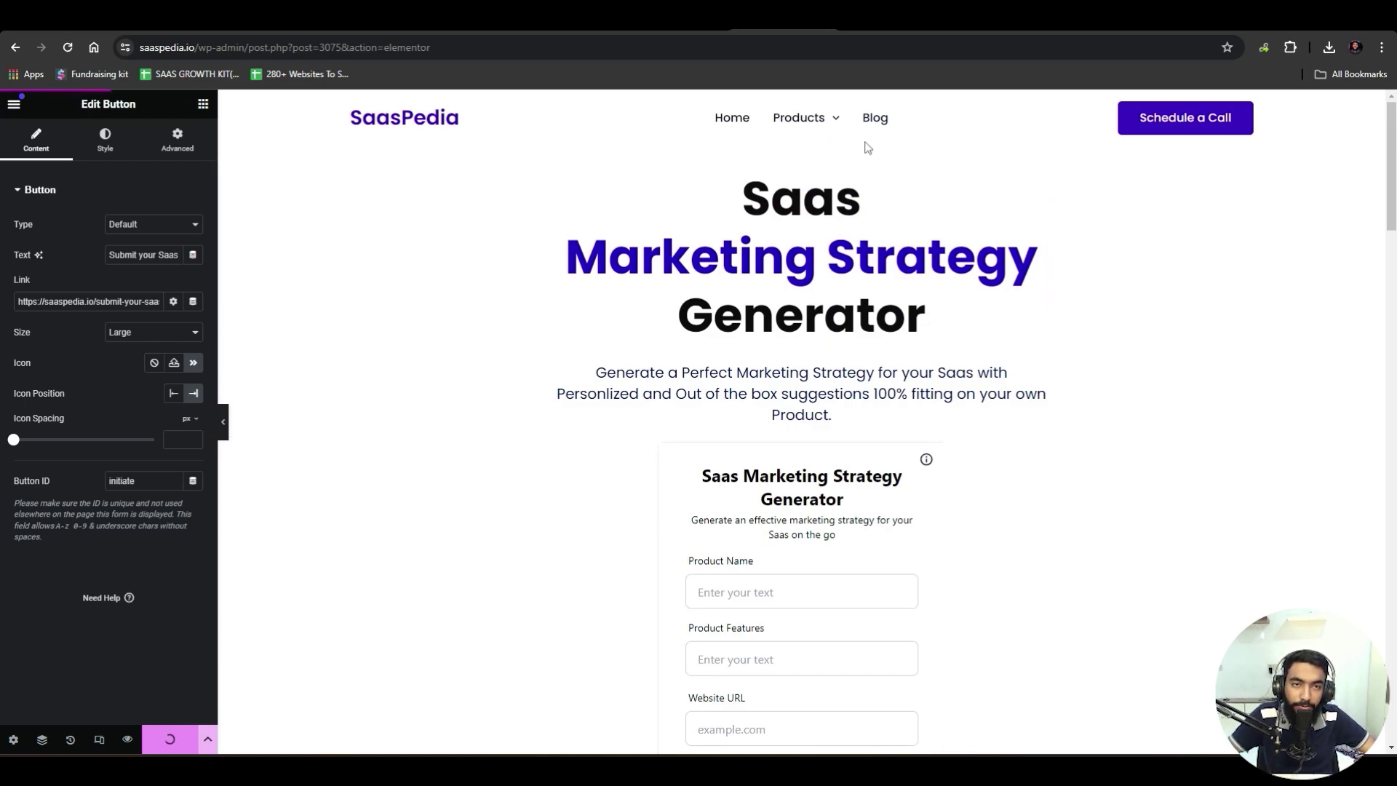
pyautogui.scroll(-5, 630, 349)
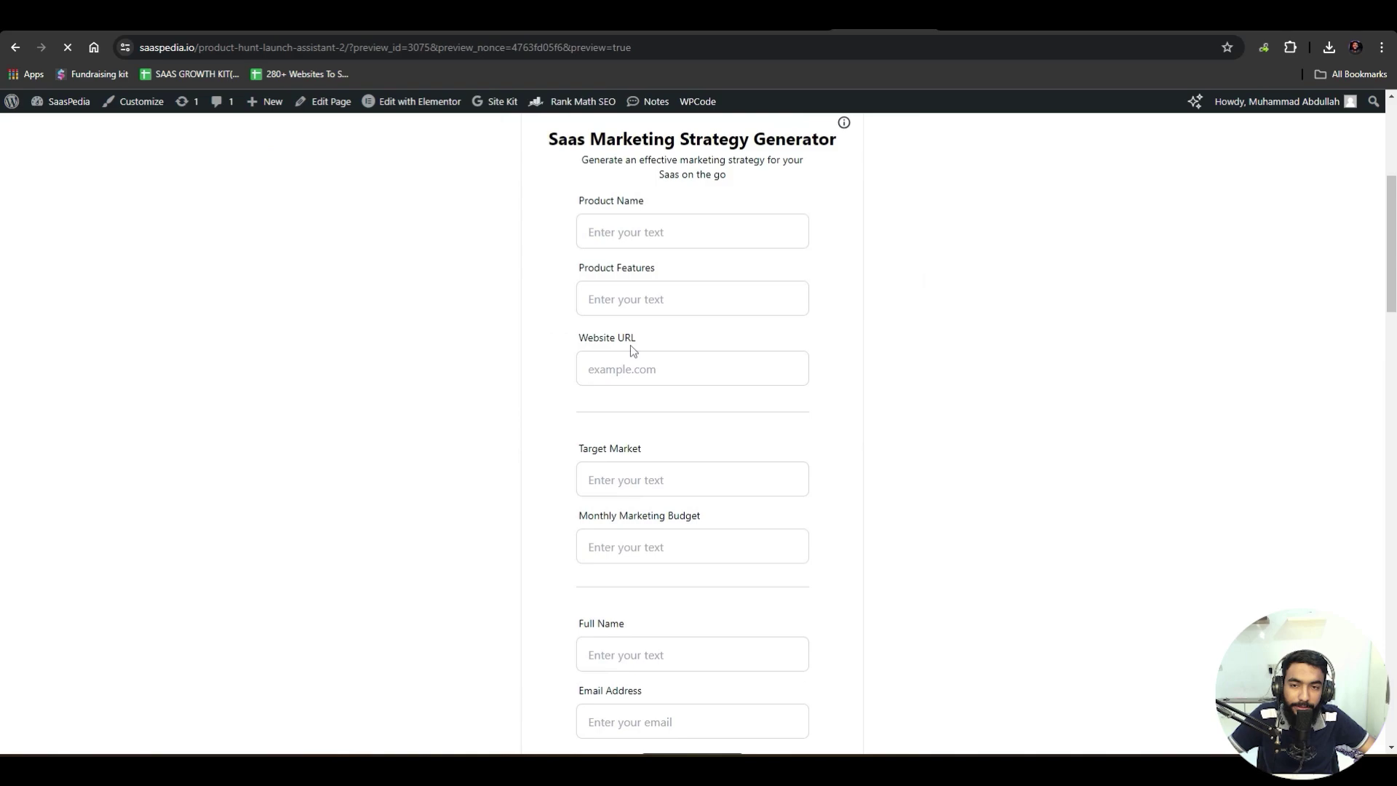
pyautogui.scroll(1, 630, 350)
pyautogui.click(643, 300)
pyautogui.click(707, 300)
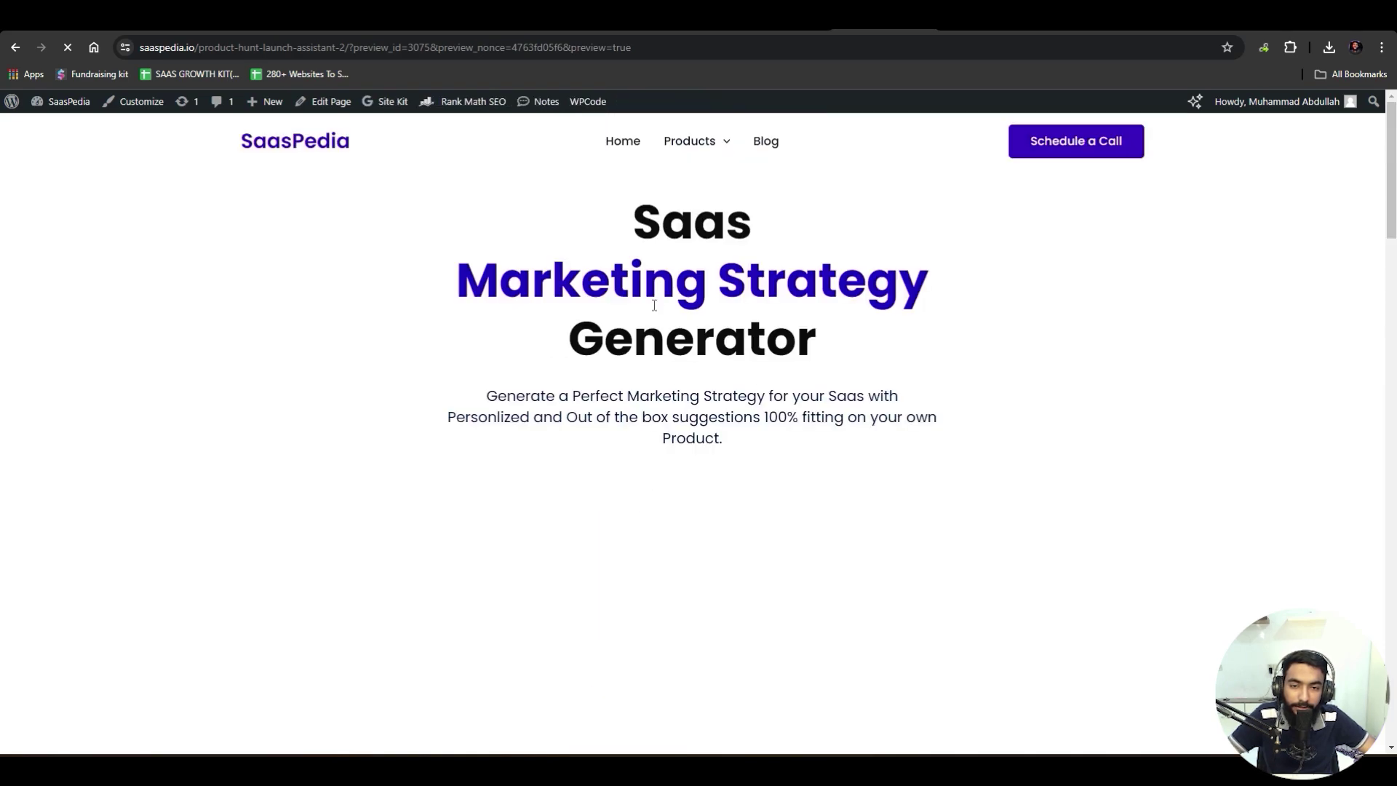
pyautogui.scroll(-3, 583, 349)
pyautogui.click(668, 370)
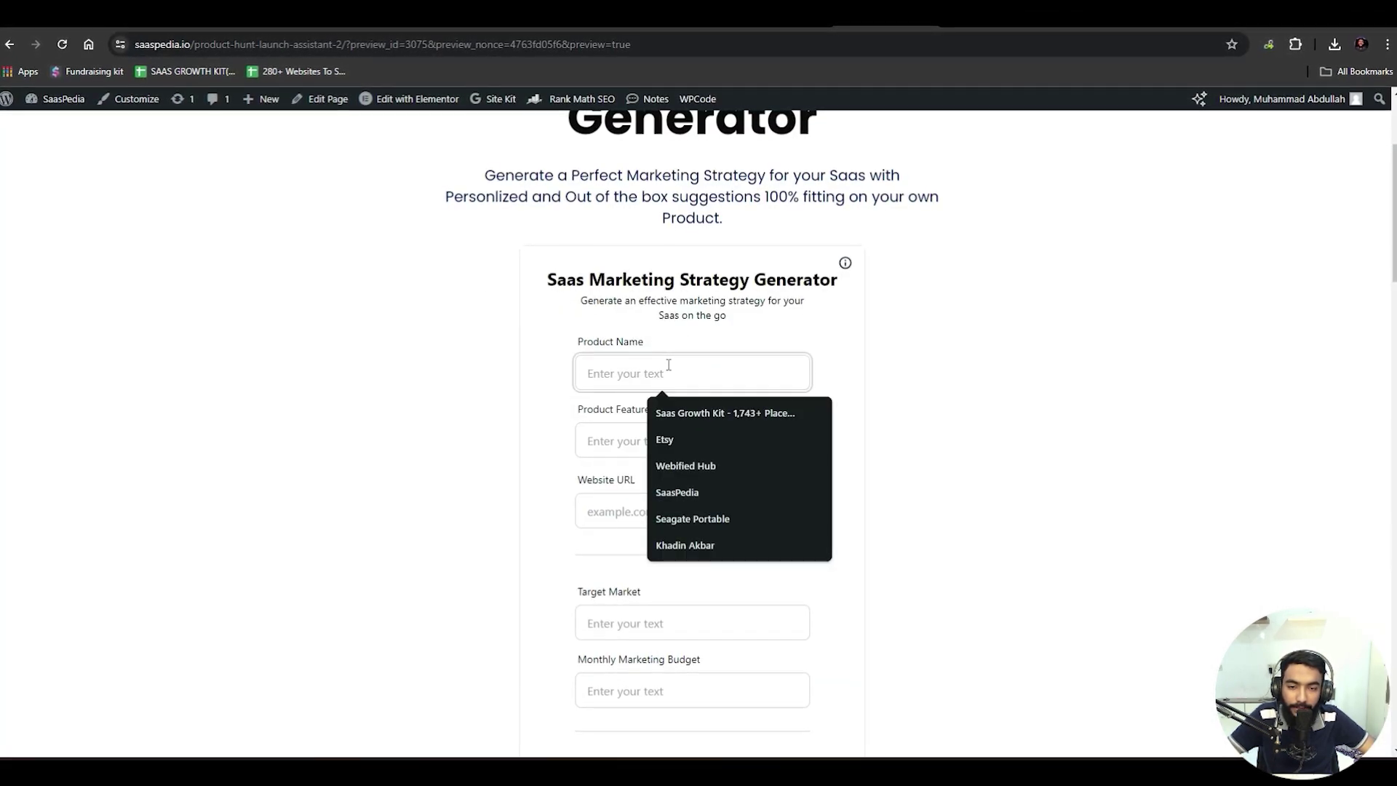
pyautogui.click(815, 491)
pyautogui.click(618, 442)
pyautogui.click(654, 487)
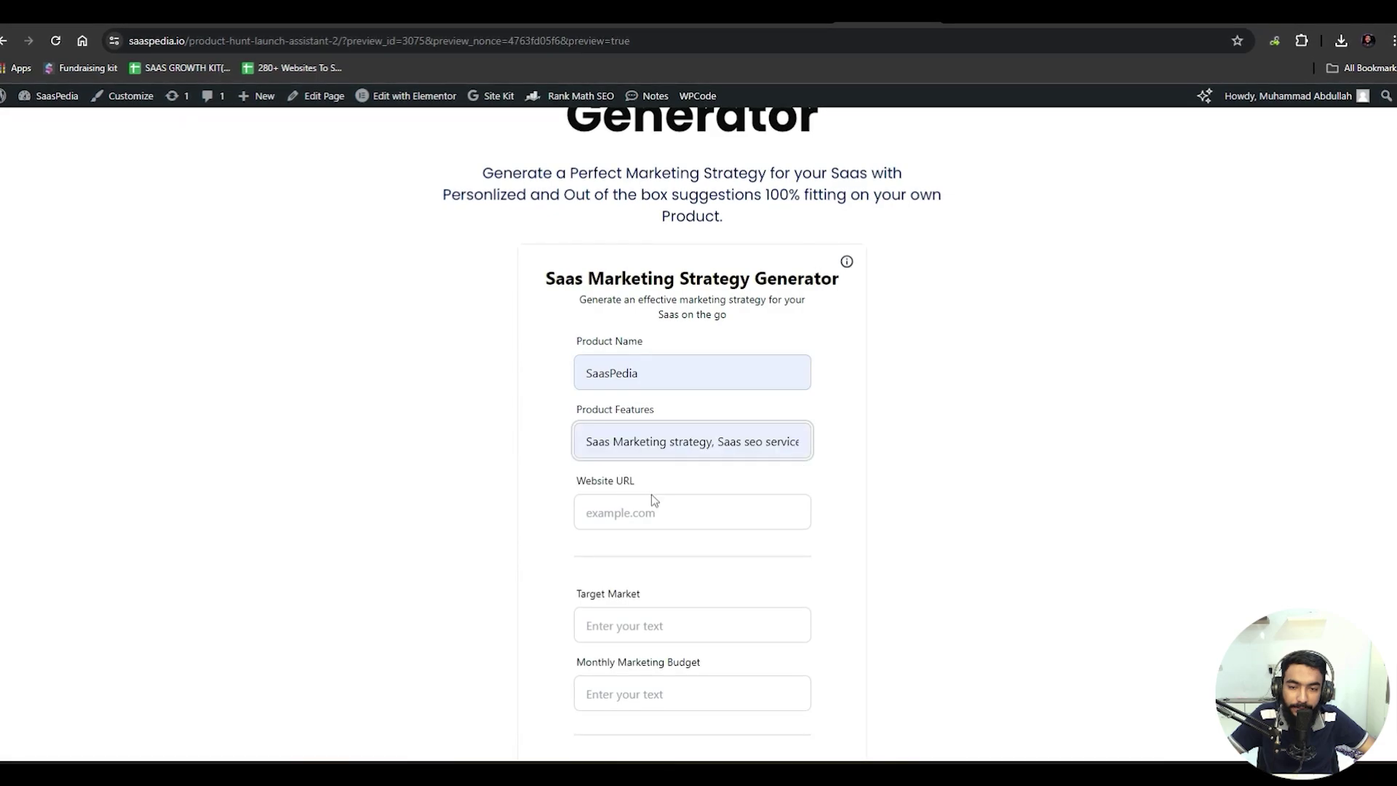
pyautogui.click(658, 512)
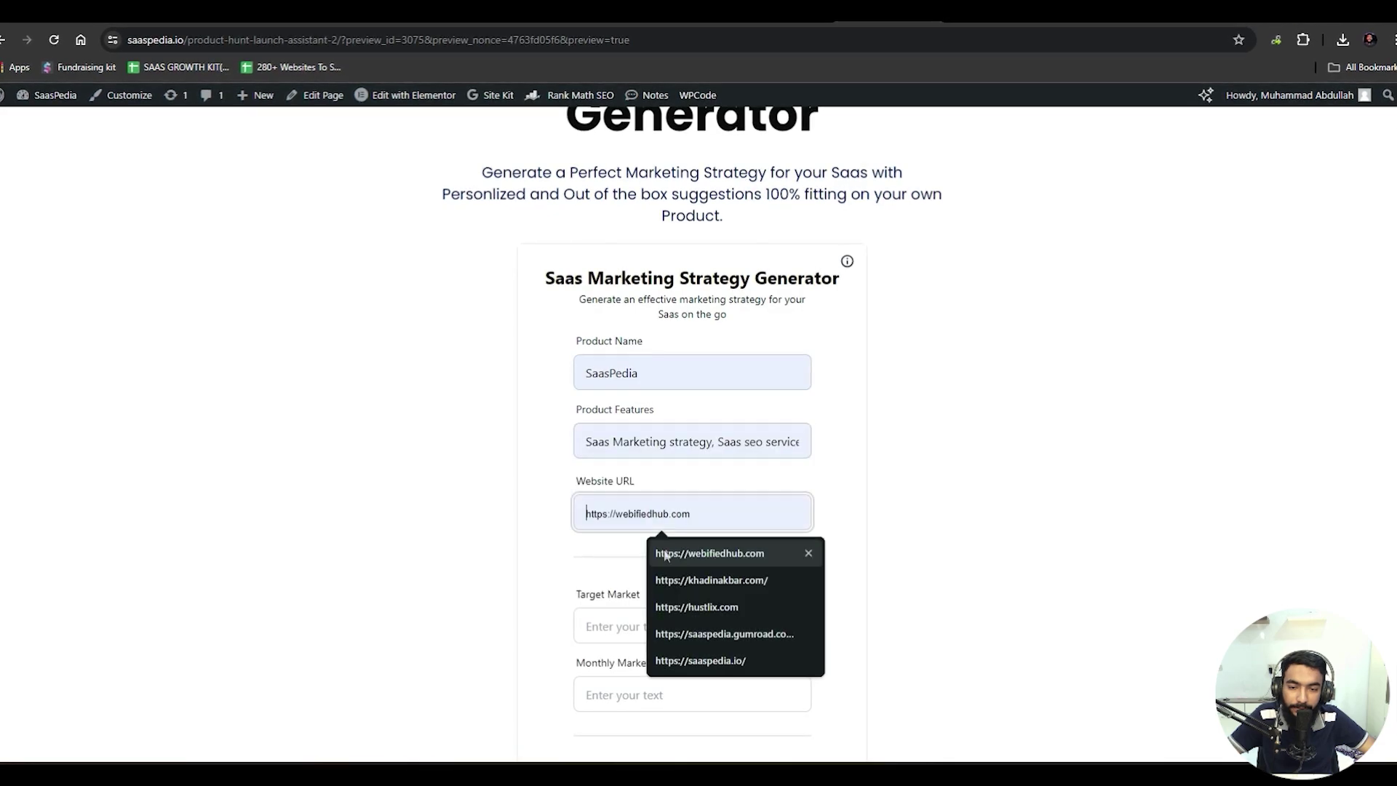
pyautogui.click(701, 661)
# - Fill Target Market from a saved entry and the budget with $2,000 per month
pyautogui.click(695, 628)
pyautogui.click(691, 671)
pyautogui.click(589, 699)
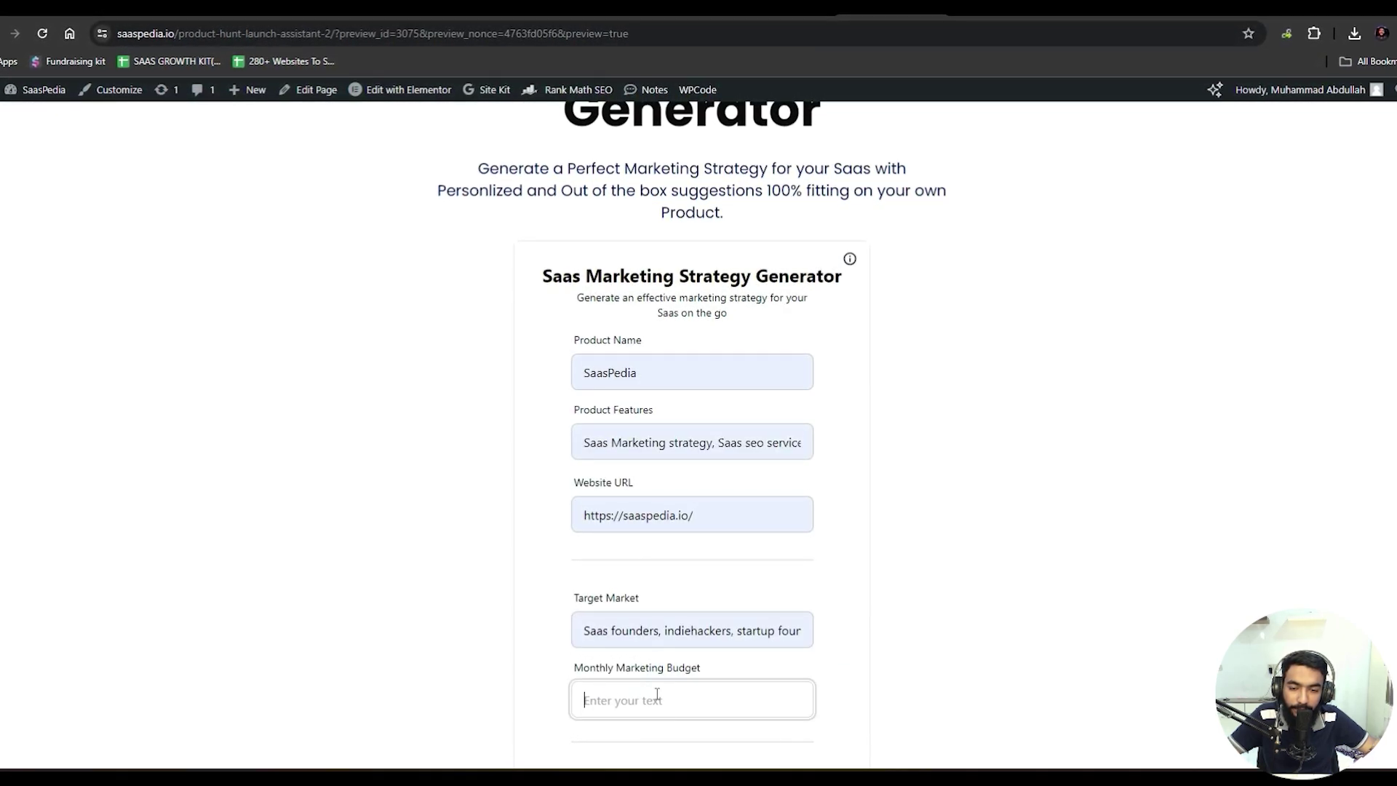
pyautogui.click(654, 739)
pyautogui.scroll(-5, 619, 441)
# - Fill in the saved full name and email address, then submit with Generate Plan
pyautogui.click(619, 441)
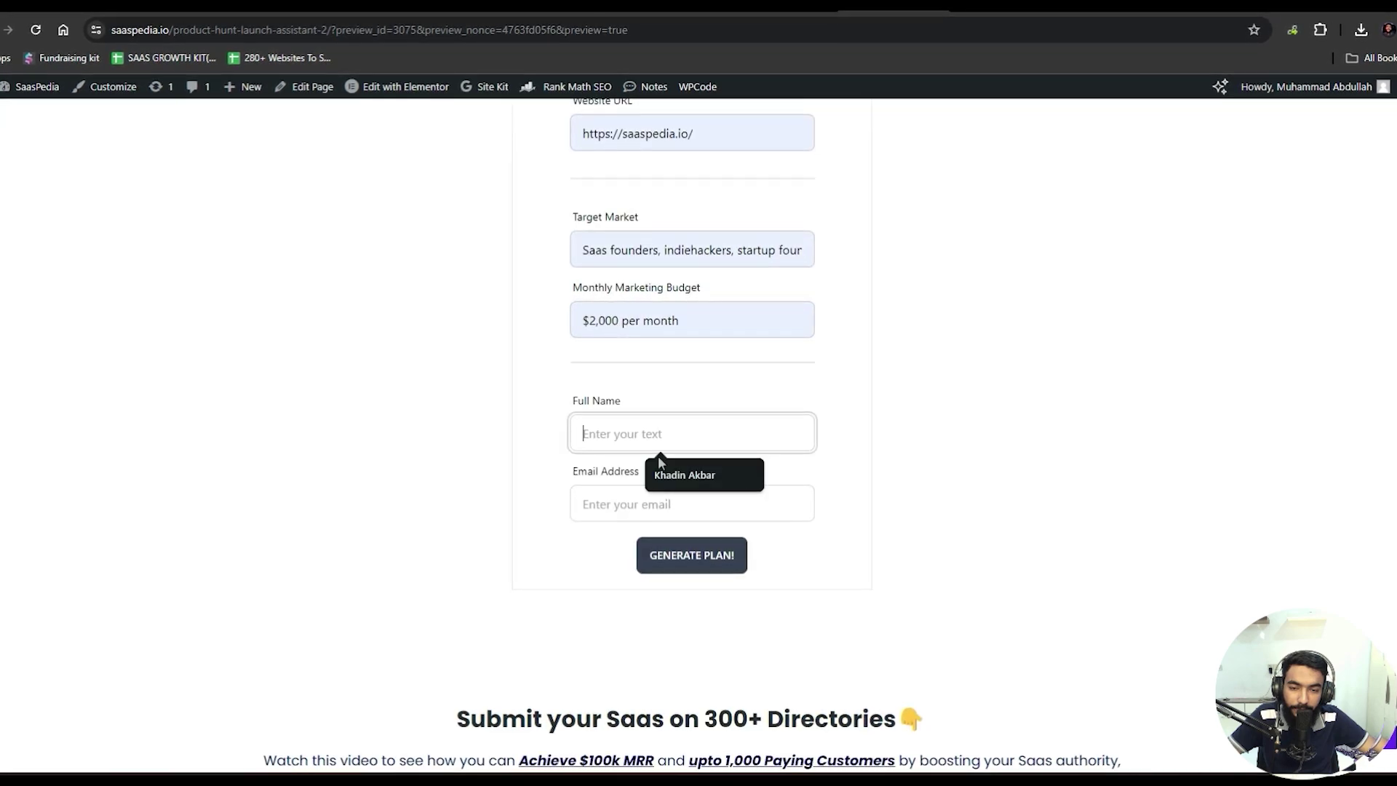
pyautogui.click(669, 478)
pyautogui.click(655, 503)
pyautogui.click(689, 554)
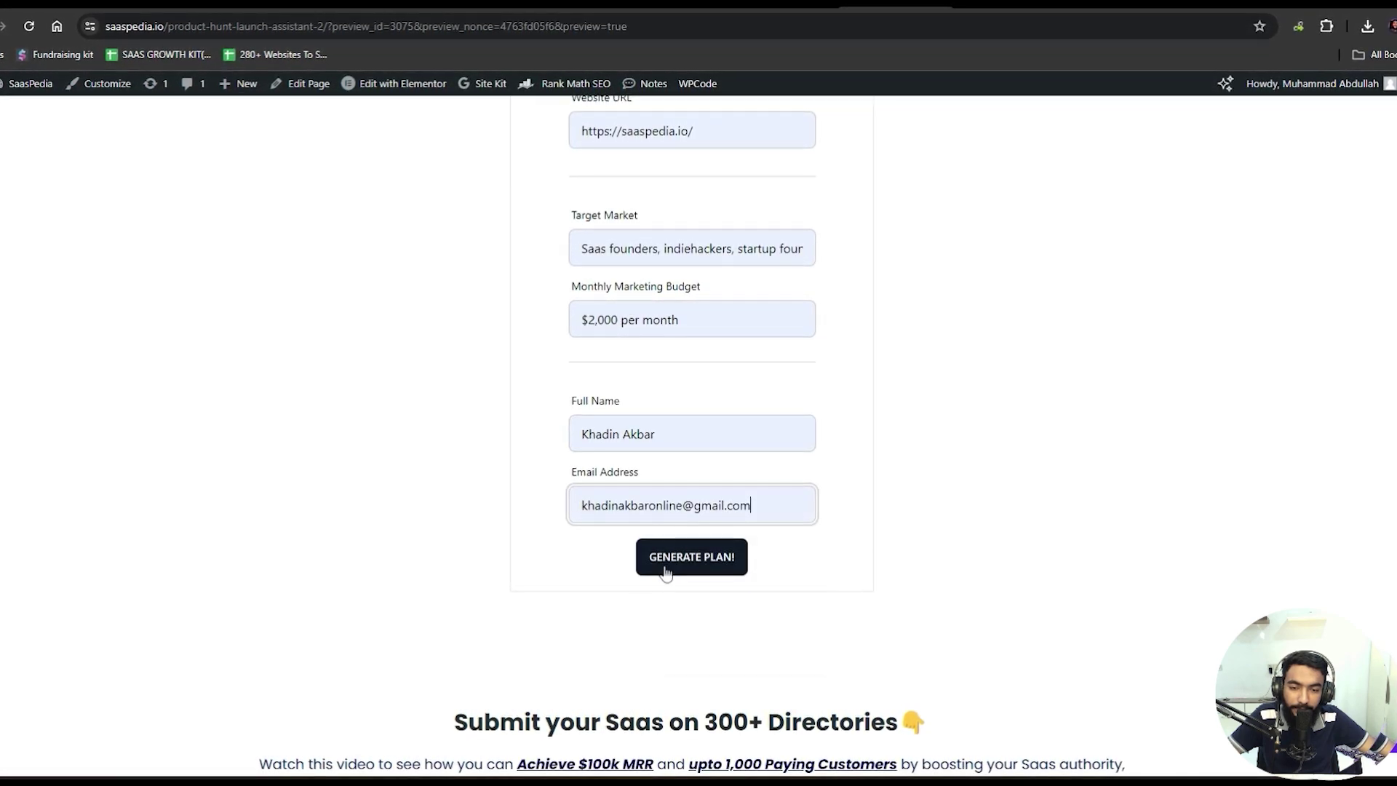
pyautogui.click(673, 570)
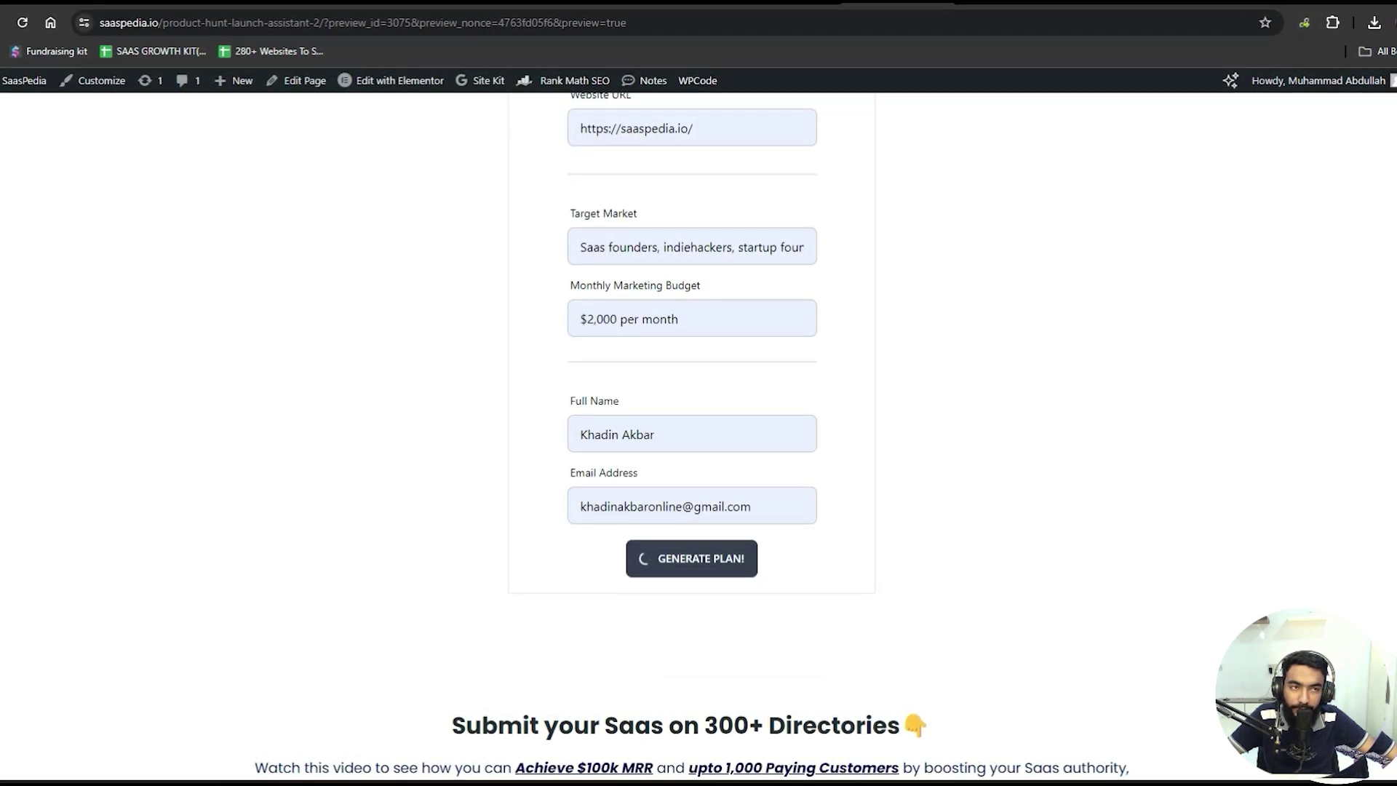
pyautogui.scroll(-1, 1000, 291)
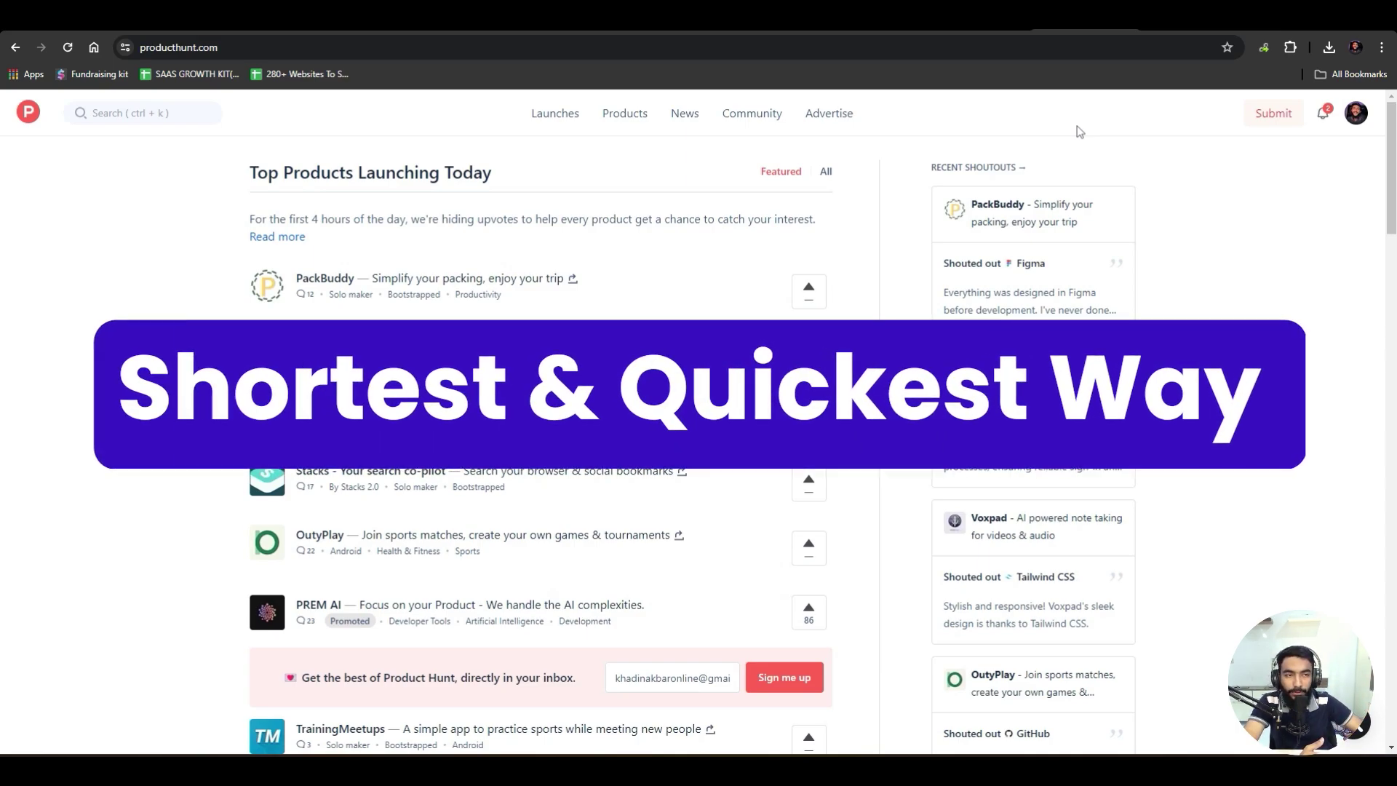
pyautogui.scroll(-12, 592, 284)
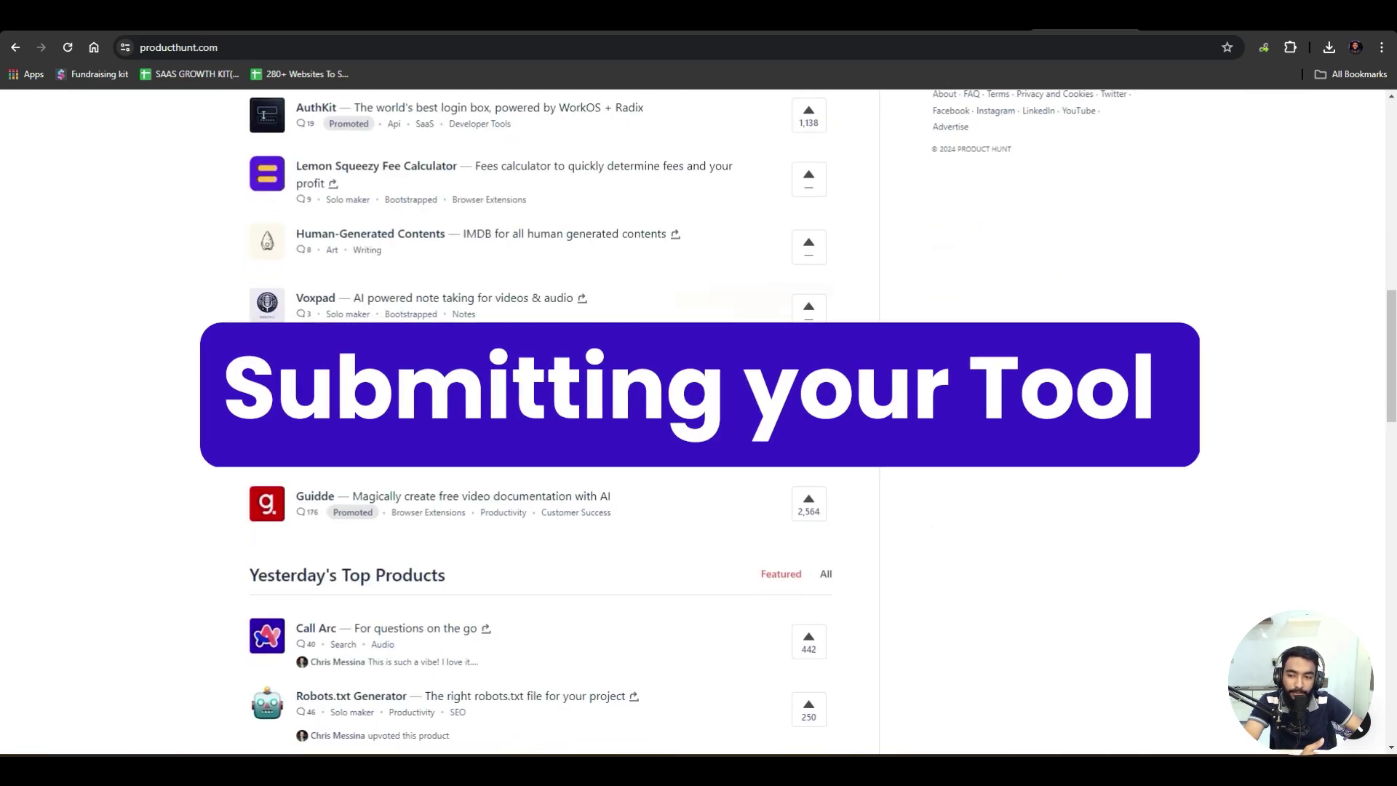
pyautogui.scroll(2, 494, 356)
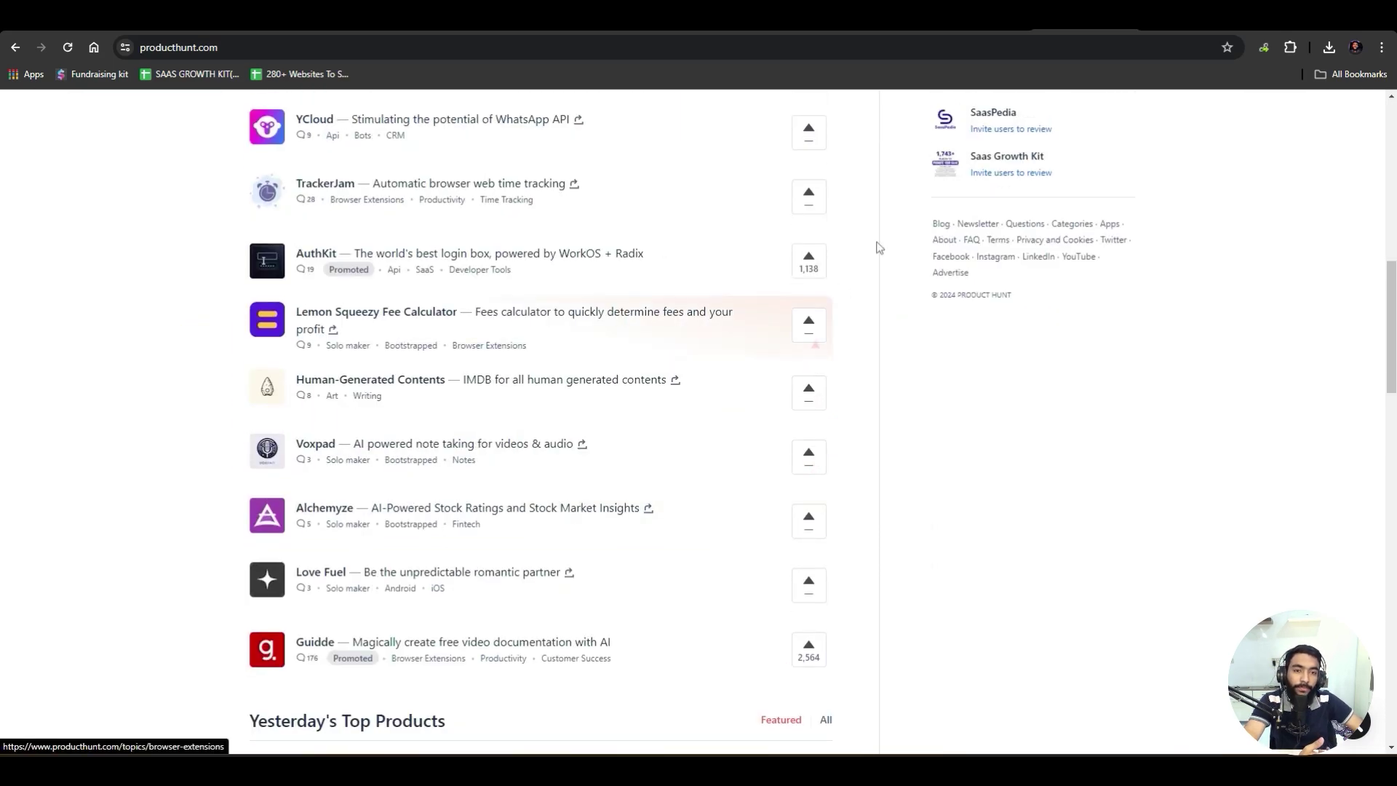
pyautogui.scroll(11, 878, 247)
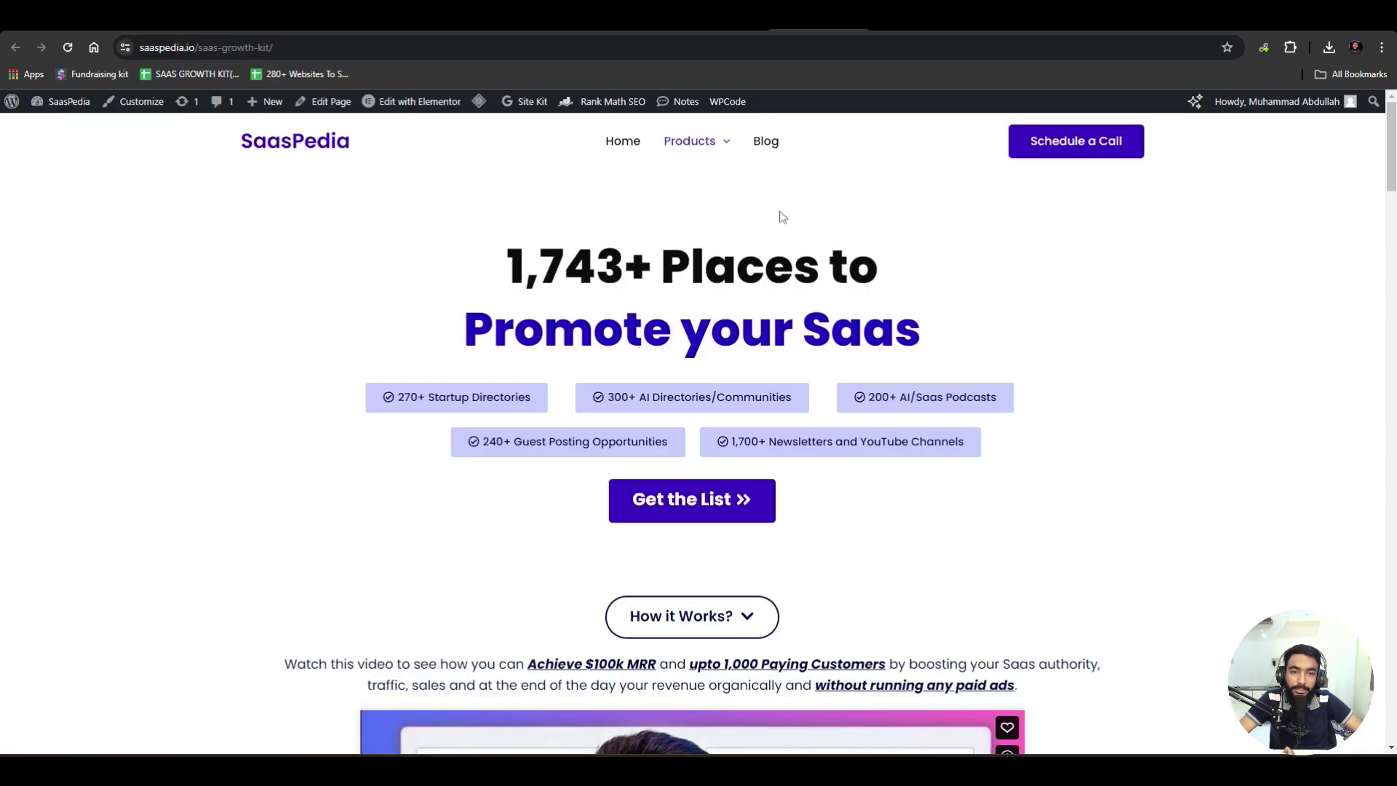
pyautogui.moveTo(508, 267); pyautogui.dragTo(652, 266)
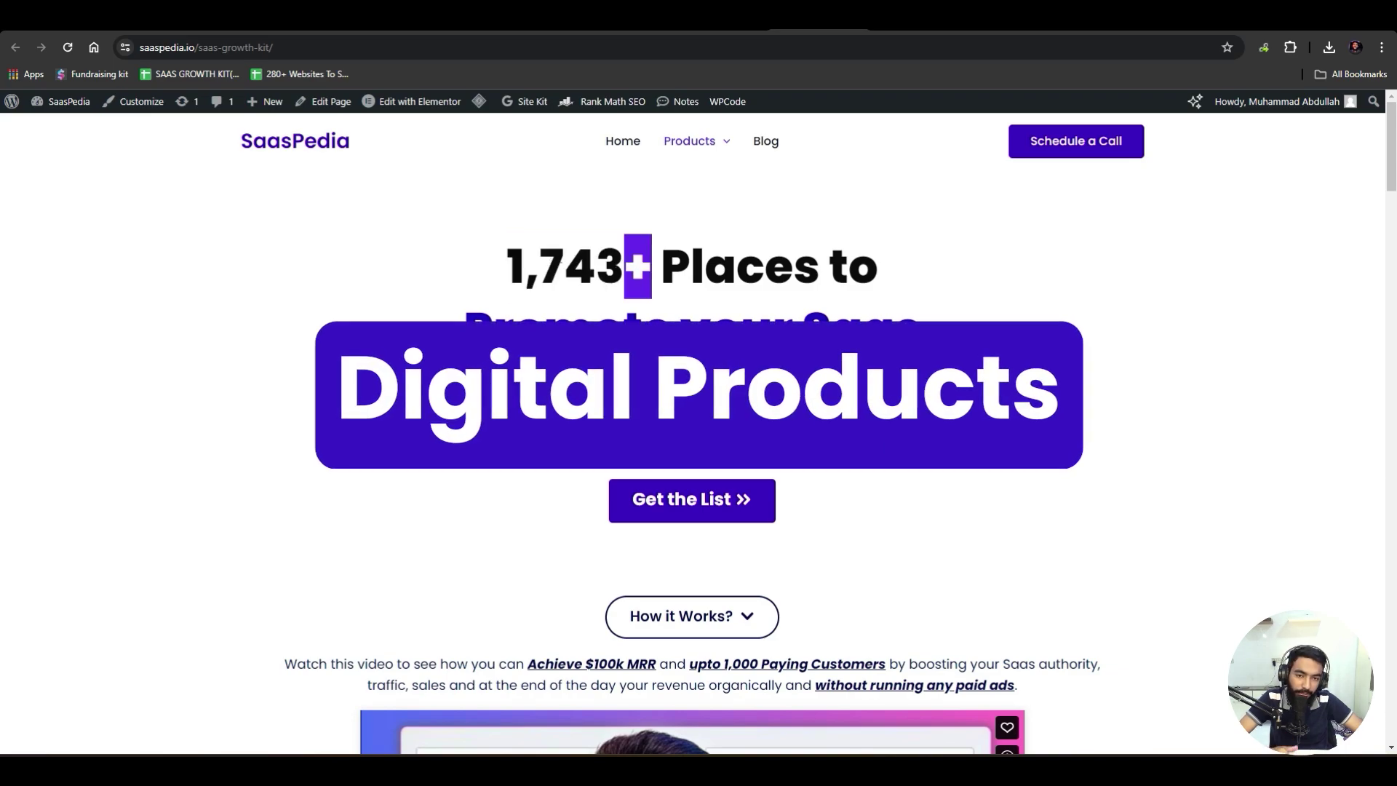
pyautogui.scroll(-4, 542, 274)
pyautogui.scroll(3, 548, 262)
pyautogui.moveTo(565, 194); pyautogui.dragTo(509, 206)
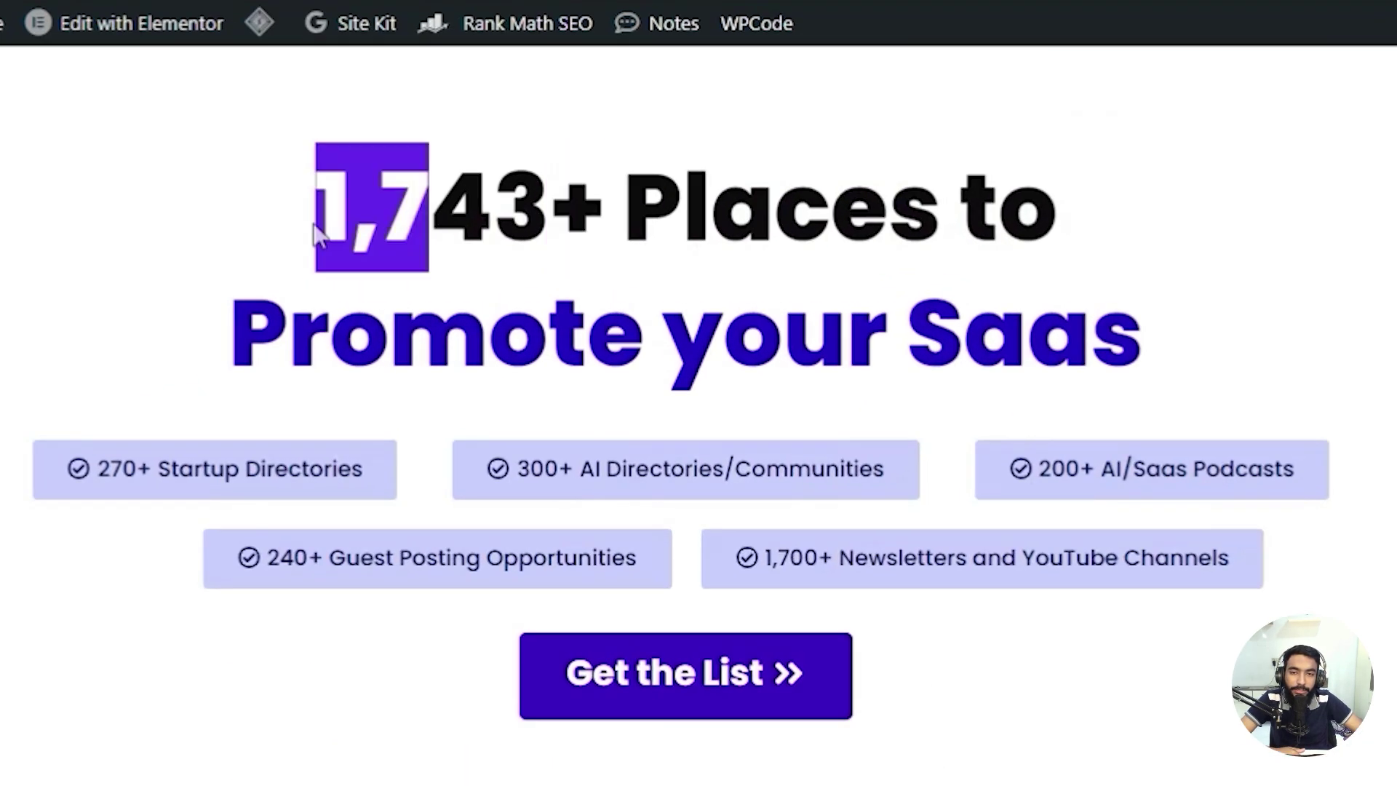
pyautogui.moveTo(318, 233); pyautogui.dragTo(604, 219)
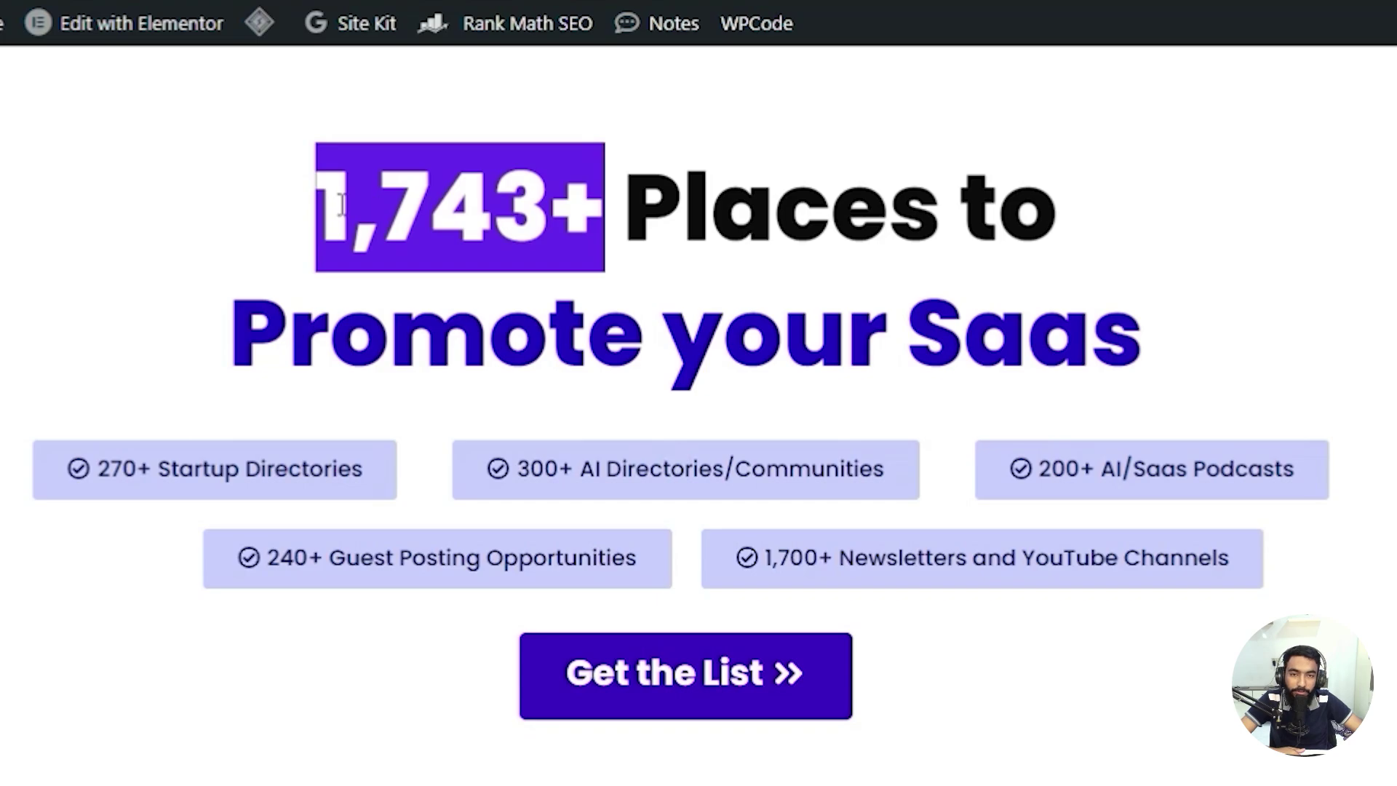
pyautogui.moveTo(774, 211); pyautogui.dragTo(888, 211)
pyautogui.scroll(-10, 742, 265)
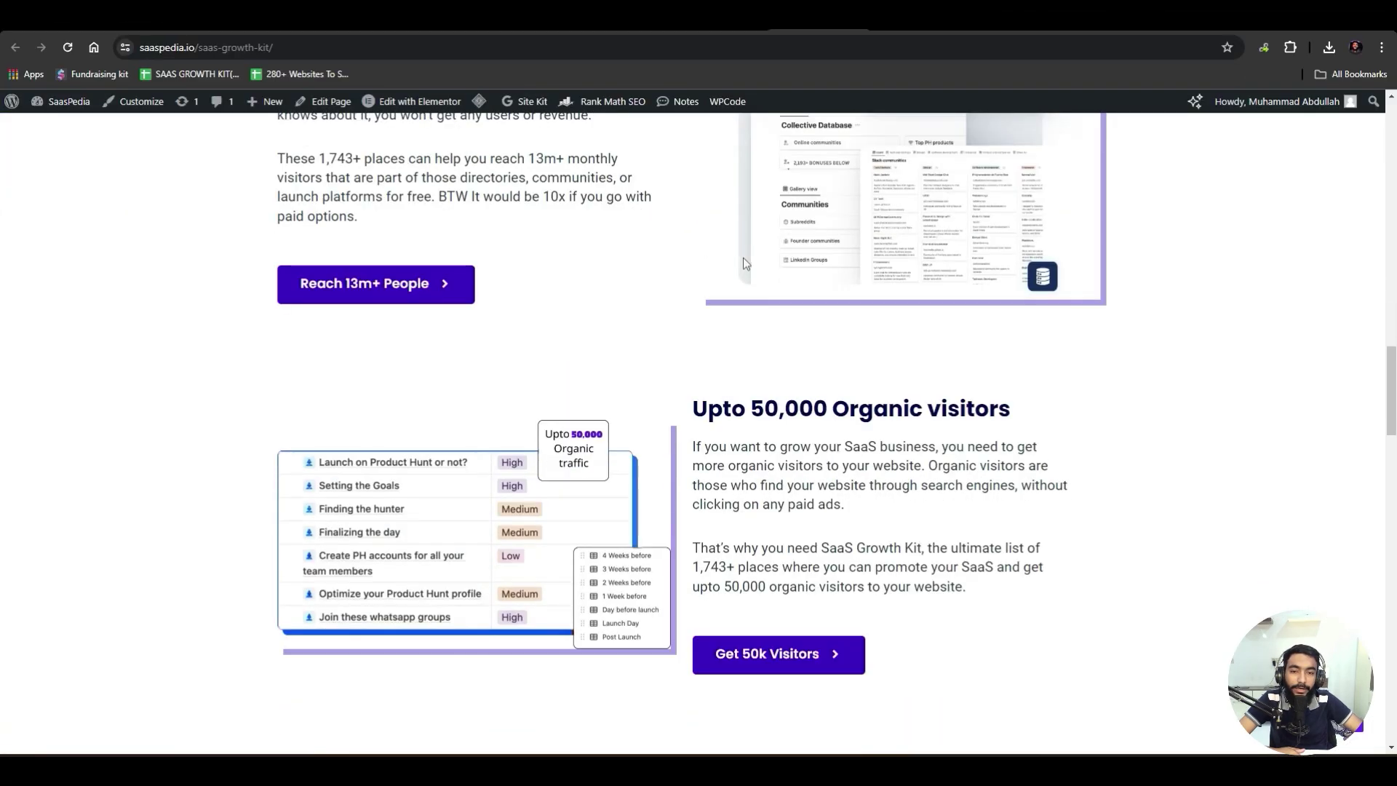
pyautogui.scroll(-10, 640, 261)
pyautogui.scroll(5, 602, 252)
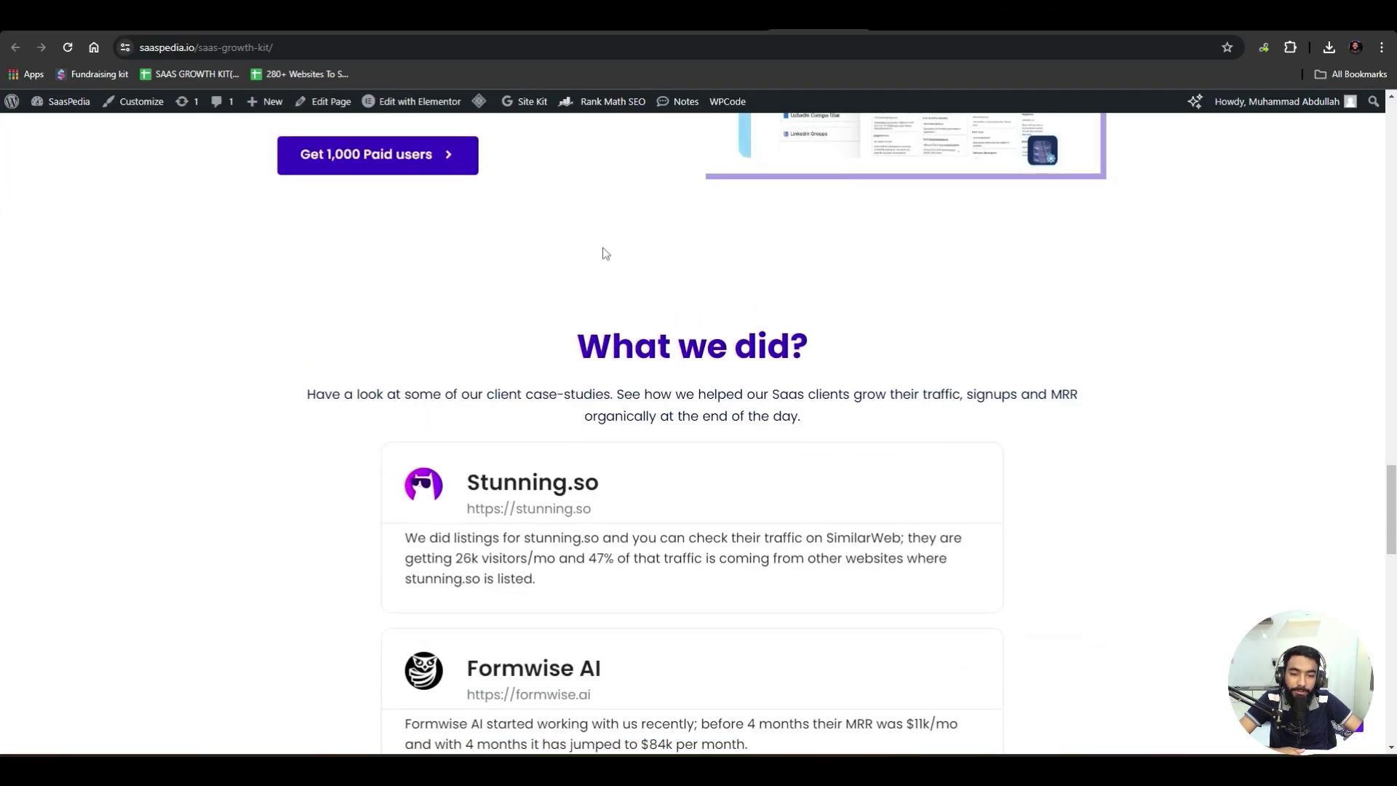
pyautogui.scroll(10, 605, 254)
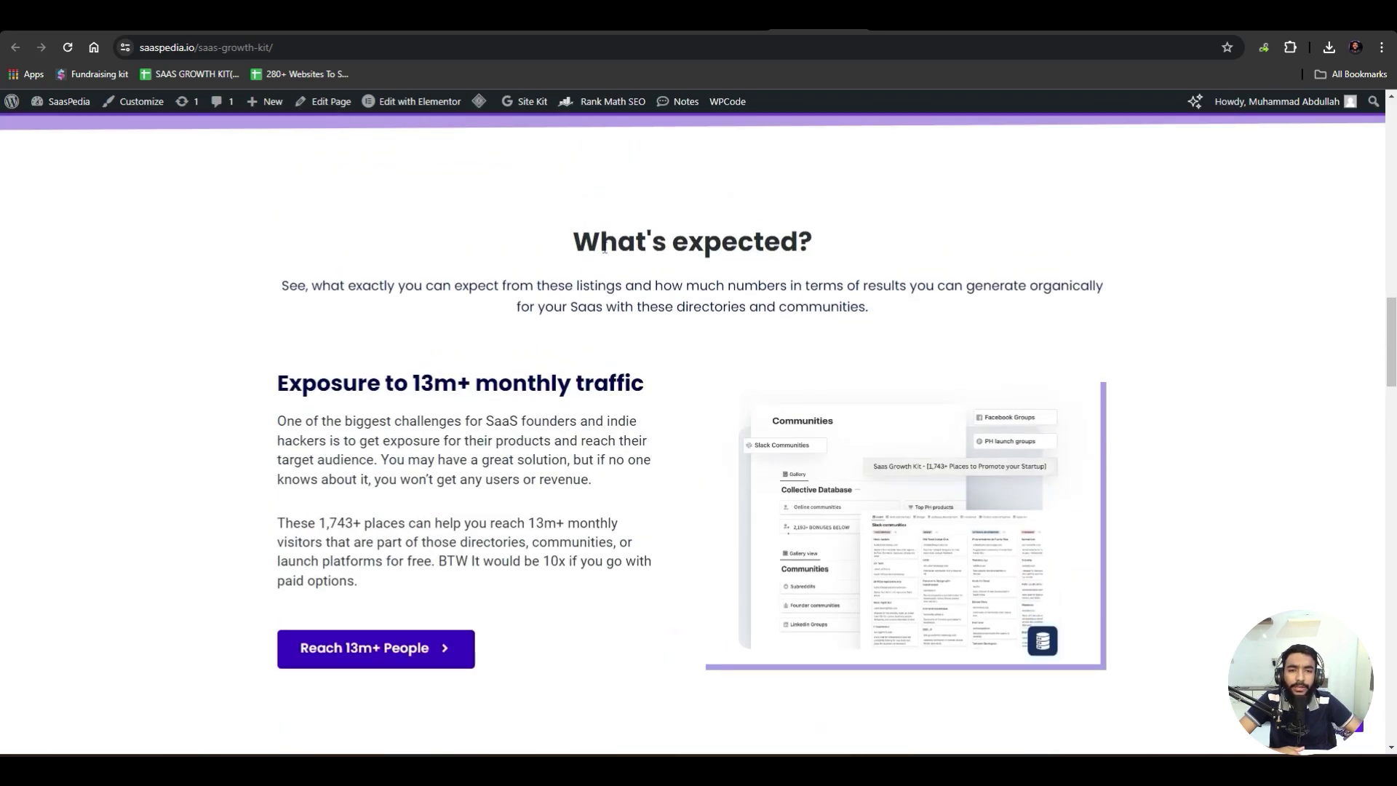
pyautogui.scroll(15, 604, 251)
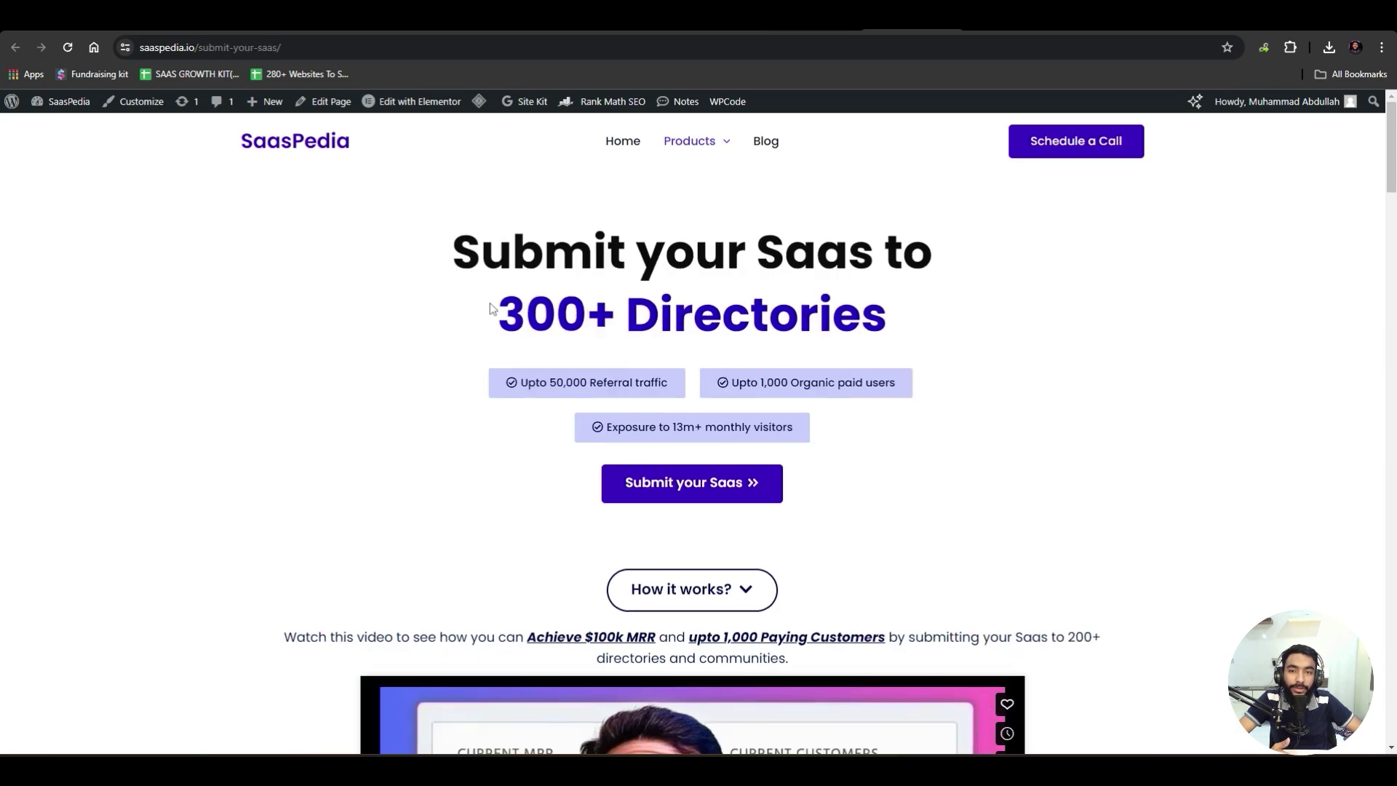
pyautogui.moveTo(442, 262)
pyautogui.mouseDown()
pyautogui.moveTo(817, 263)
pyautogui.moveTo(443, 260)
pyautogui.mouseUp()
pyautogui.moveTo(323, 124); pyautogui.dragTo(1164, 127)
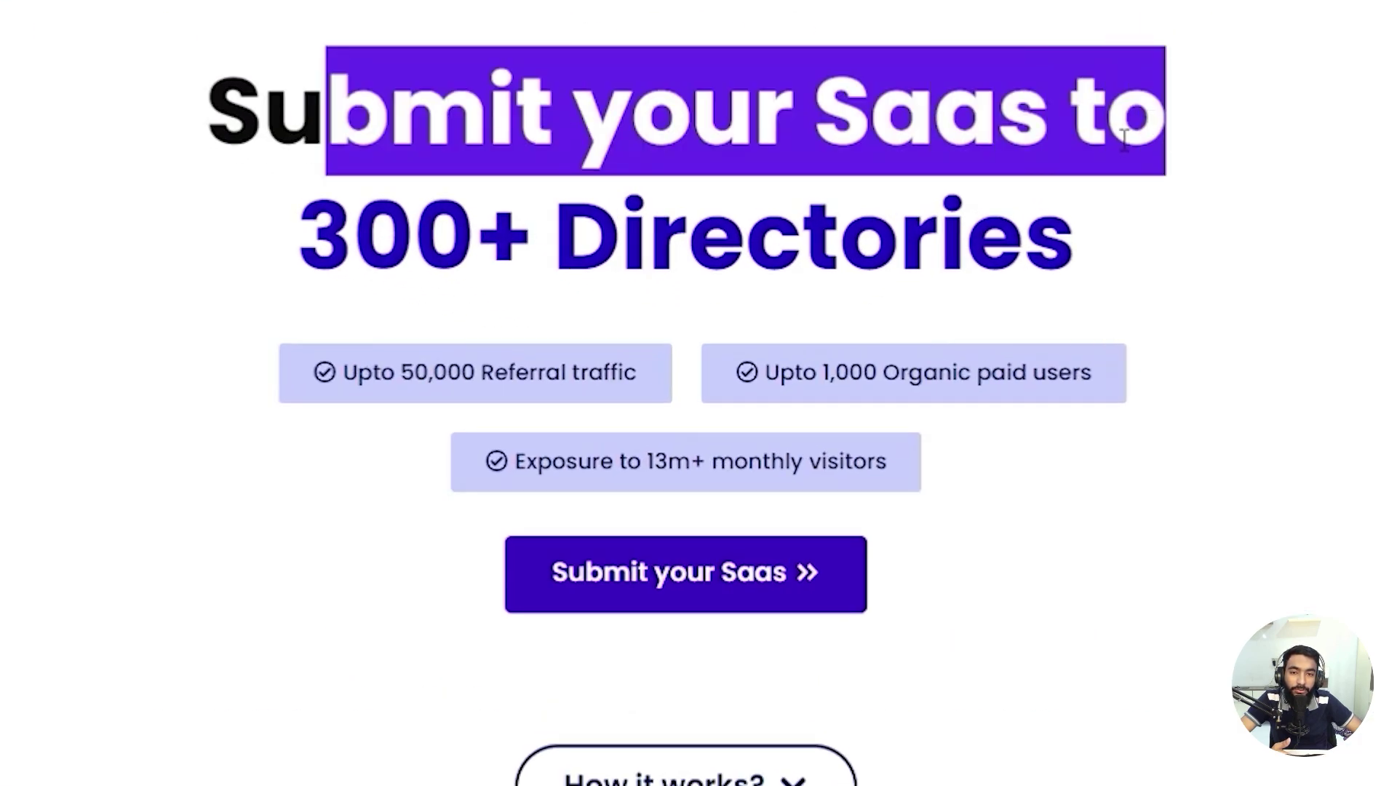
pyautogui.moveTo(472, 233); pyautogui.dragTo(290, 249)
pyautogui.tripleClick(613, 240)
pyautogui.tripleClick(458, 143)
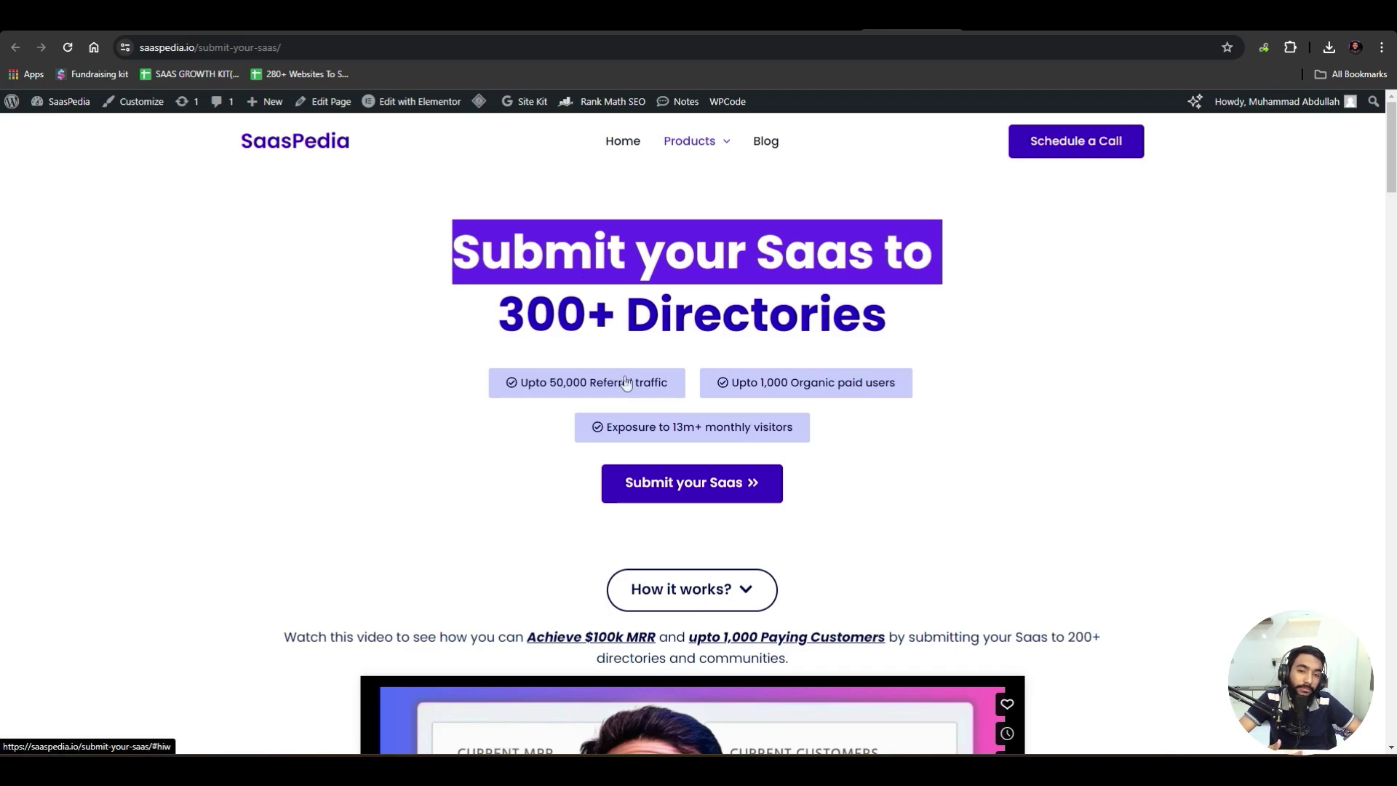
pyautogui.tripleClick(633, 327)
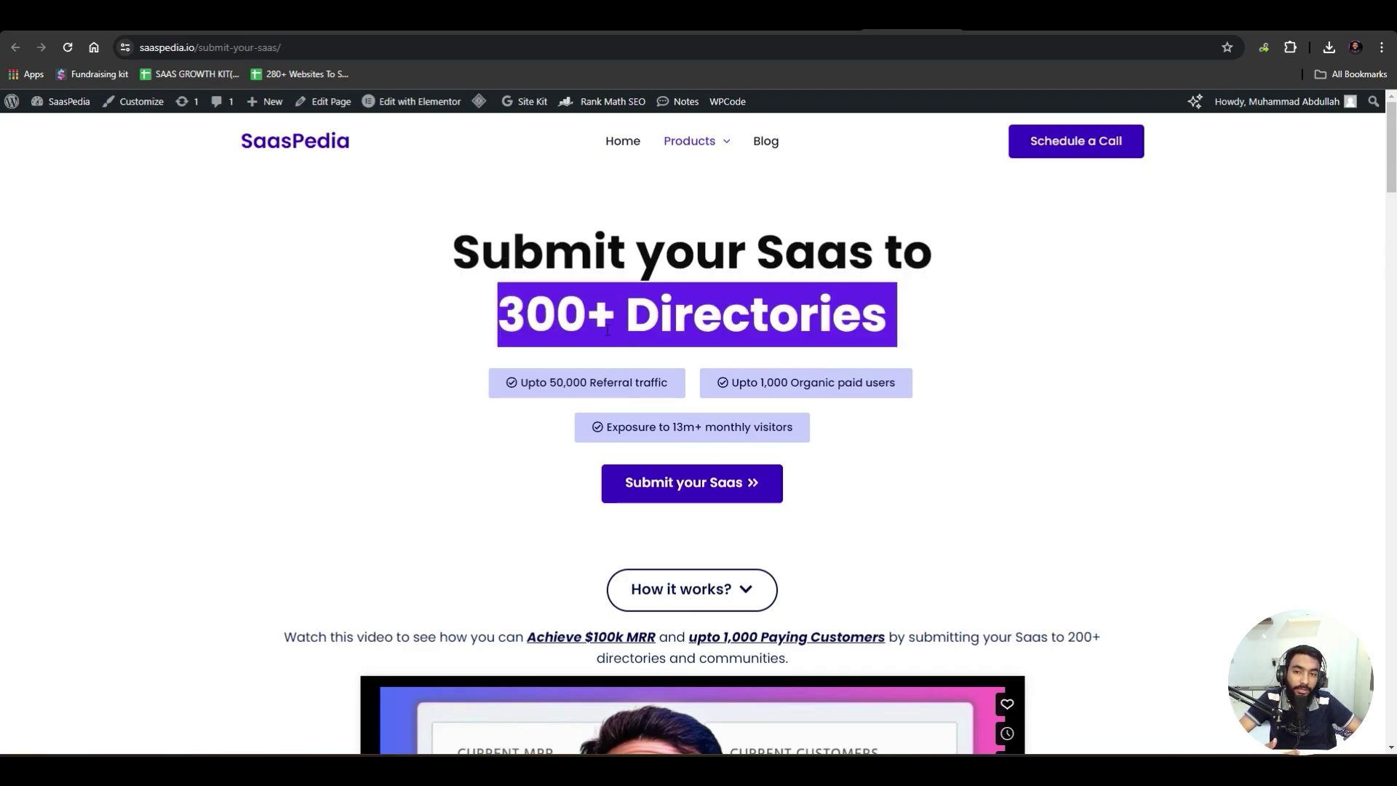
pyautogui.moveTo(454, 253); pyautogui.dragTo(927, 255)
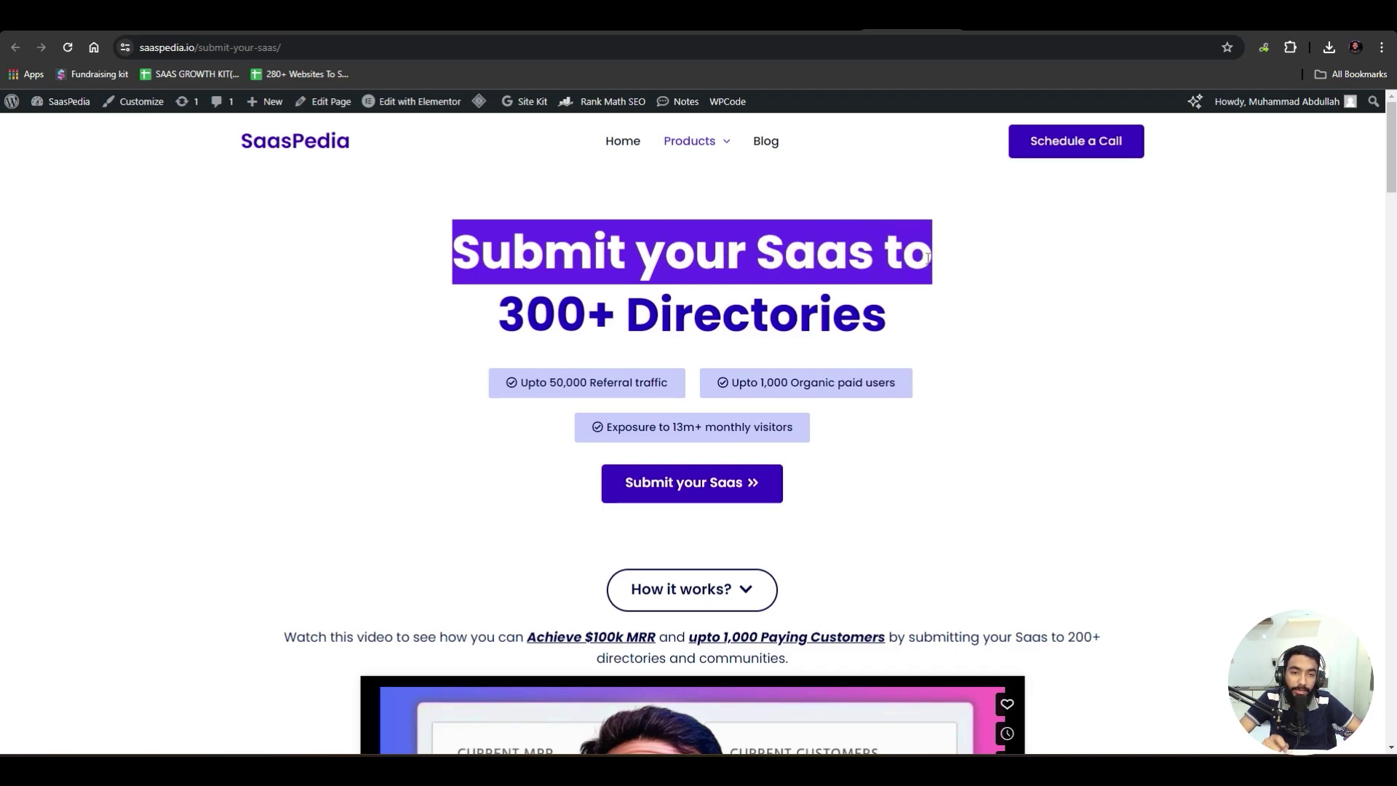